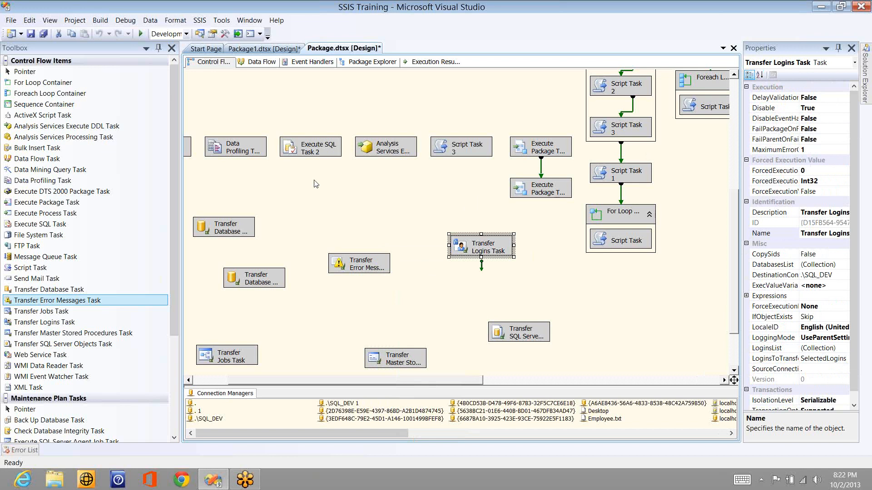
Step: Review the Web Service, FTP and Send Mail task types, then place an XML Task on the control flow
{"action": "left_click", "coordinate": [309, 208]}
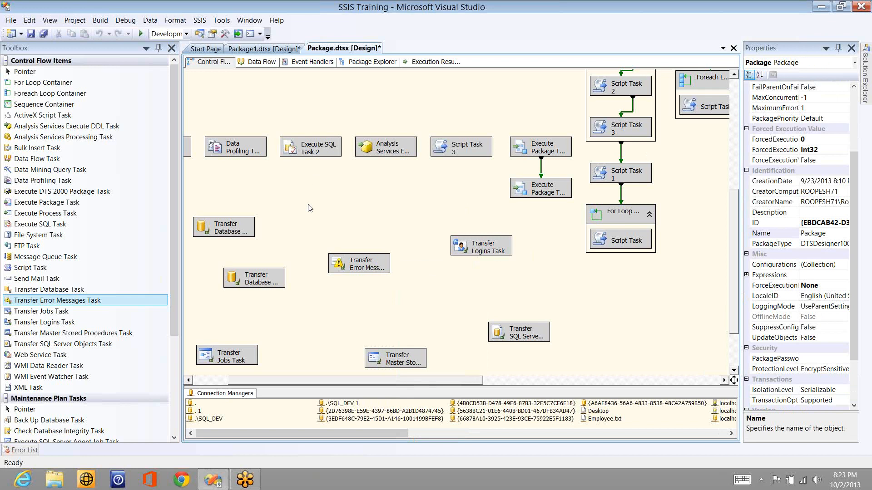
{"action": "left_click", "coordinate": [50, 358]}
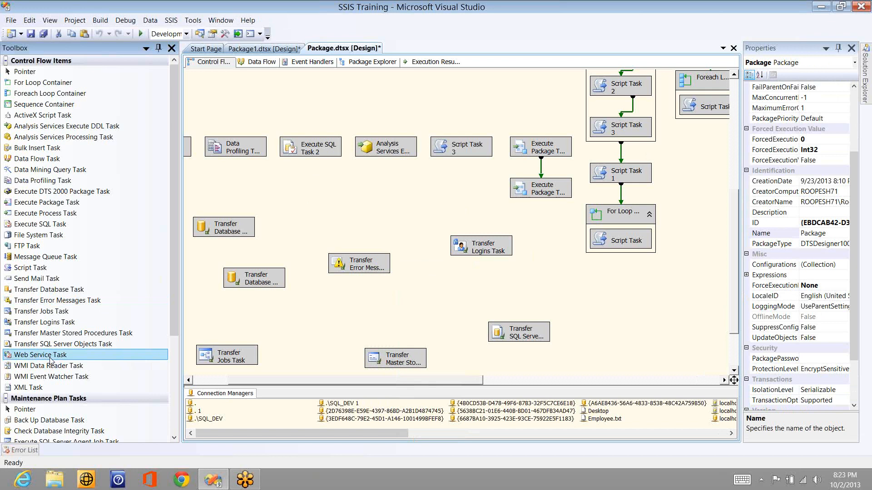
{"action": "left_click", "coordinate": [28, 256]}
{"action": "left_click", "coordinate": [28, 247]}
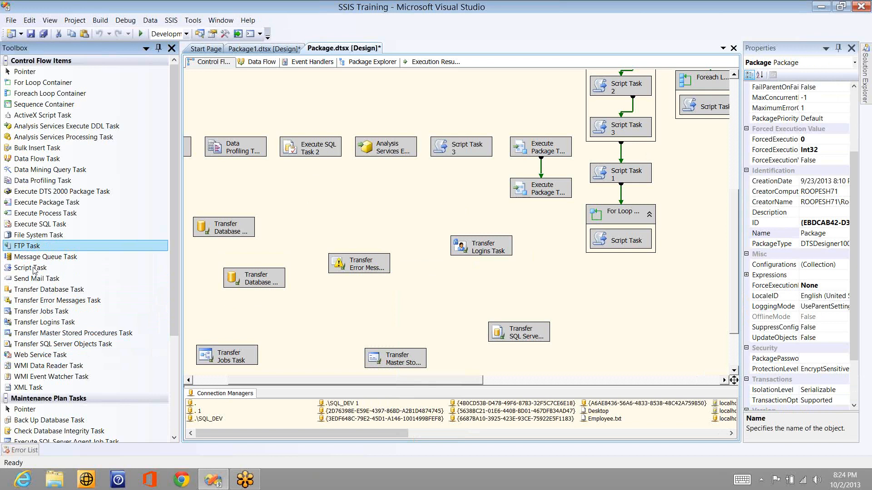
{"action": "left_click", "coordinate": [39, 281]}
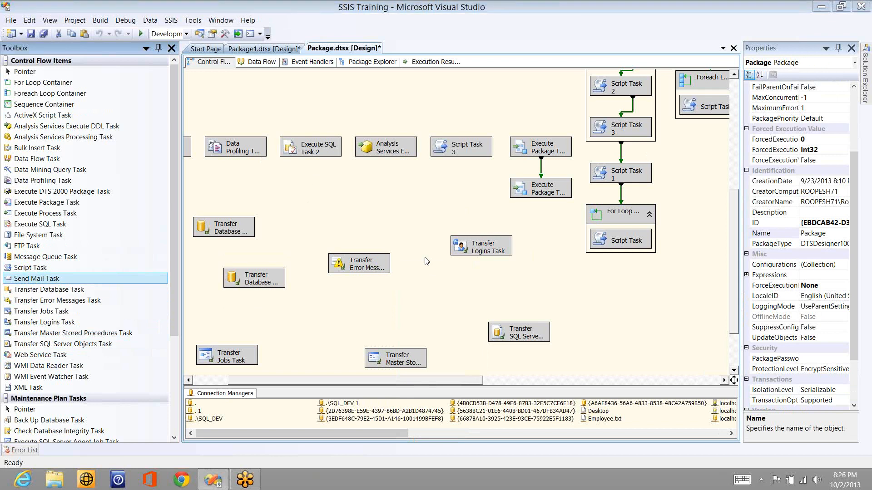
{"action": "left_click_drag", "start_coordinate": [39, 388], "coordinate": [367, 188]}
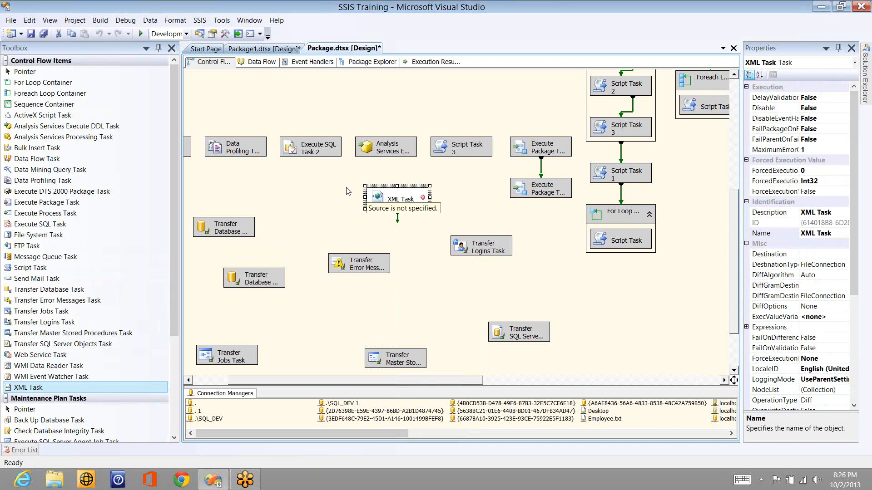
{"action": "left_click", "coordinate": [346, 191]}
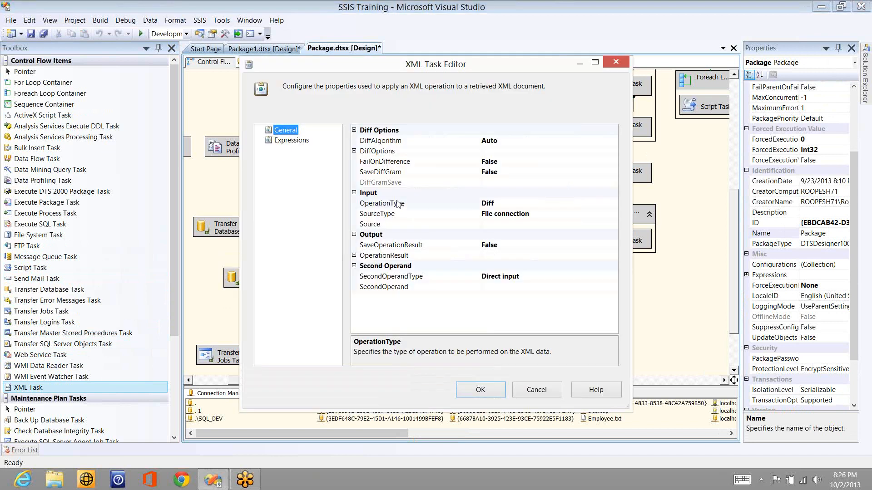
{"action": "left_click", "coordinate": [354, 151]}
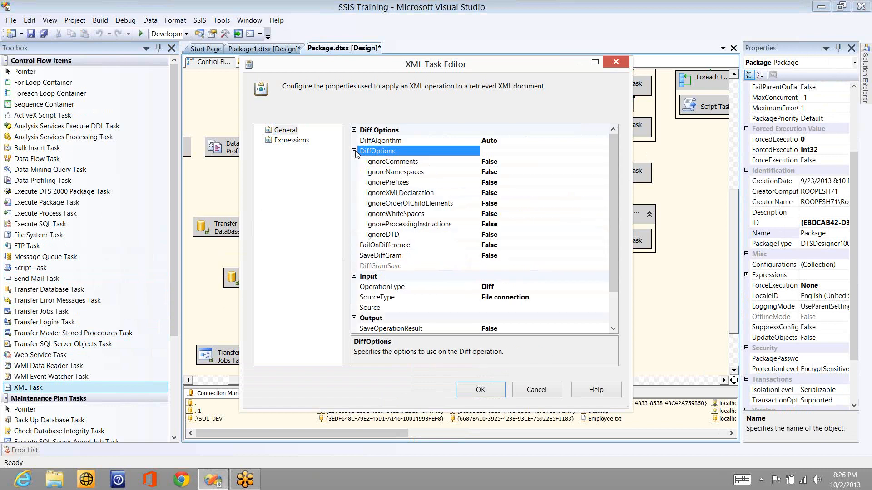
{"action": "left_click", "coordinate": [354, 152]}
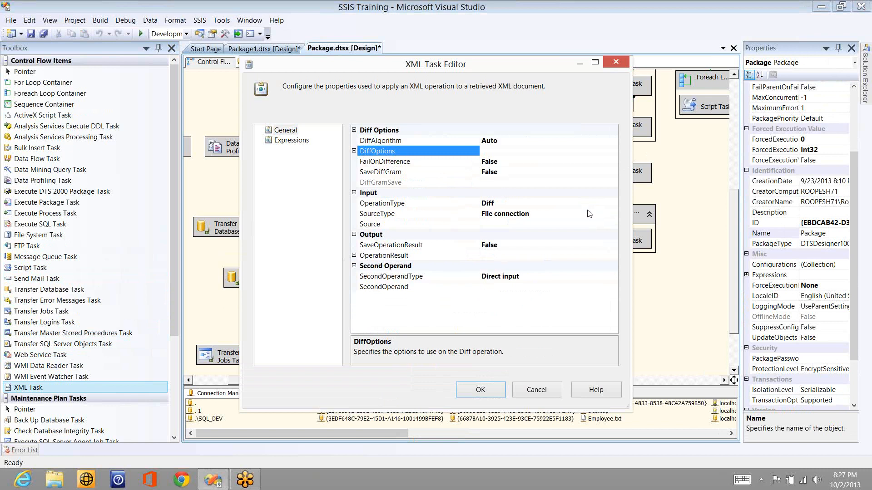
{"action": "left_click", "coordinate": [611, 204]}
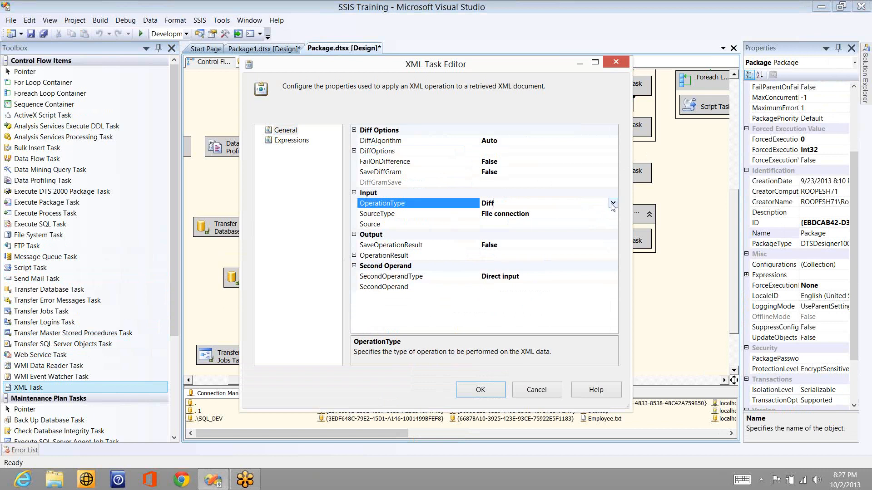
{"action": "left_click", "coordinate": [613, 204]}
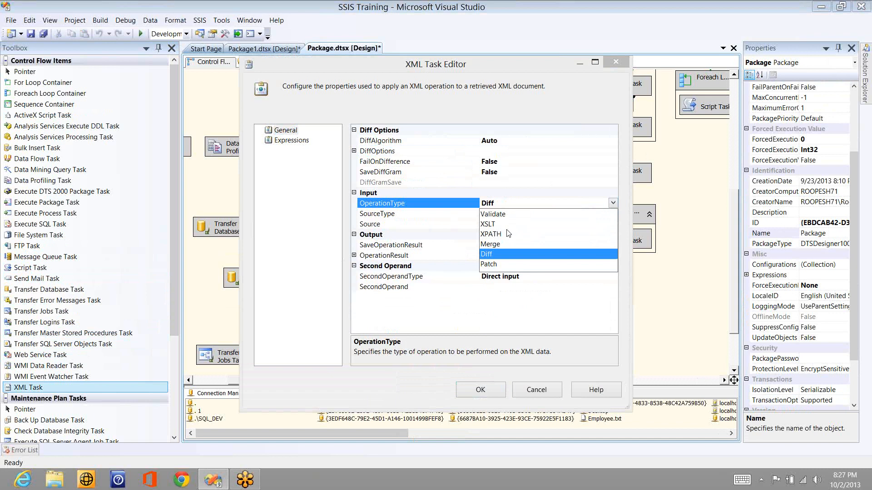
{"action": "left_click", "coordinate": [518, 257]}
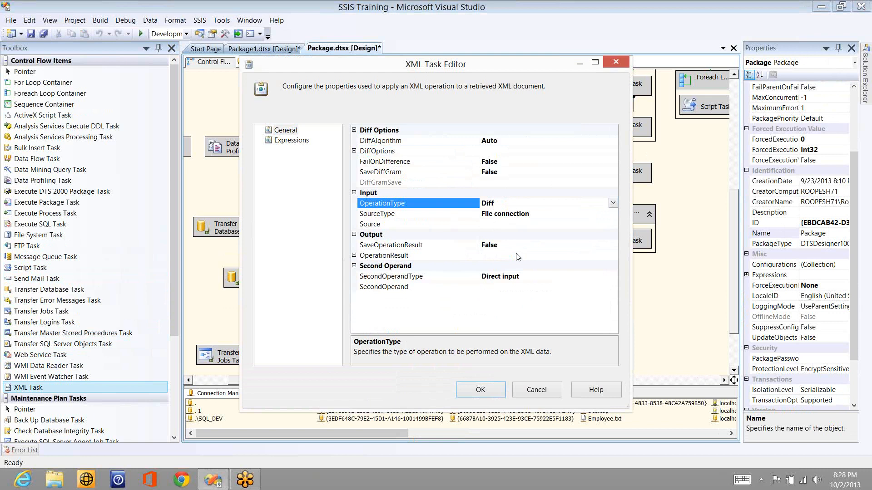
{"action": "left_click", "coordinate": [613, 203]}
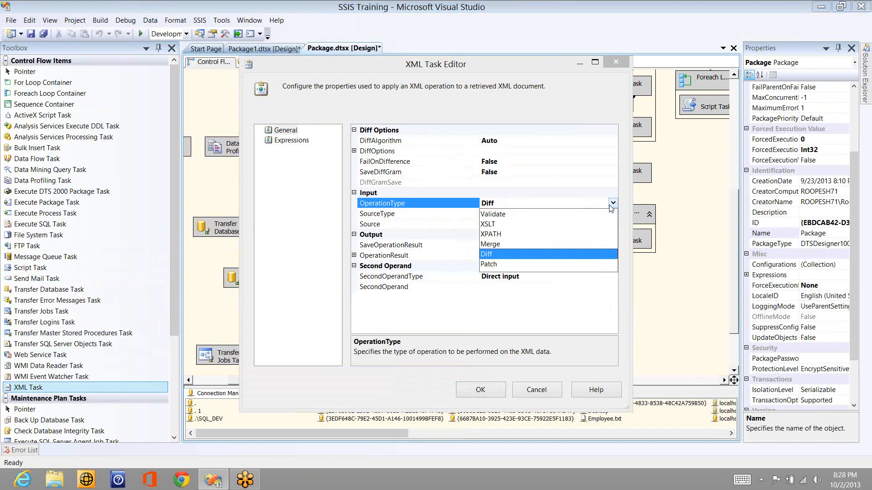
{"action": "left_click", "coordinate": [611, 204]}
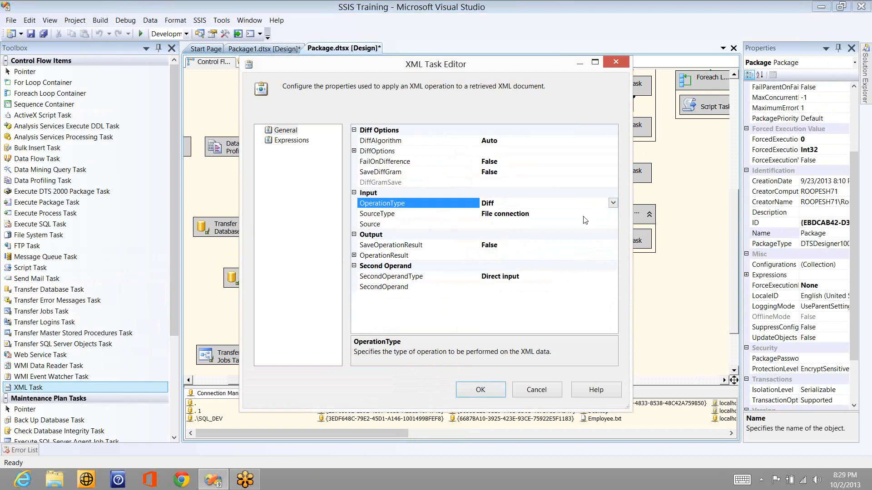
Step: Create a new file connection for the XML task's Source and browse for its file
{"action": "left_click", "coordinate": [616, 216]}
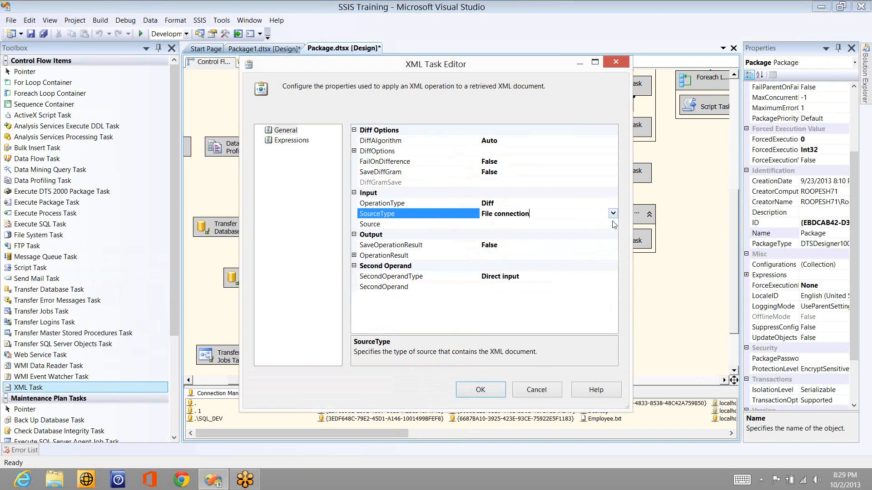
{"action": "left_click", "coordinate": [612, 224]}
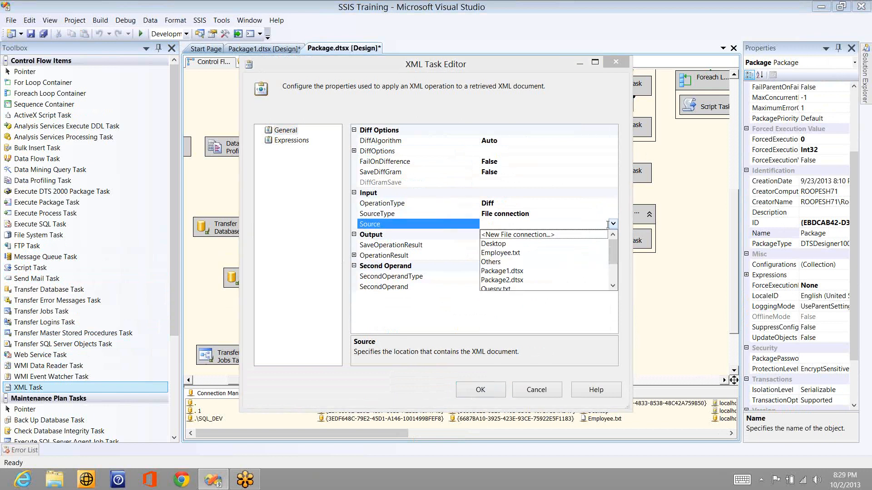
{"action": "left_click", "coordinate": [517, 235]}
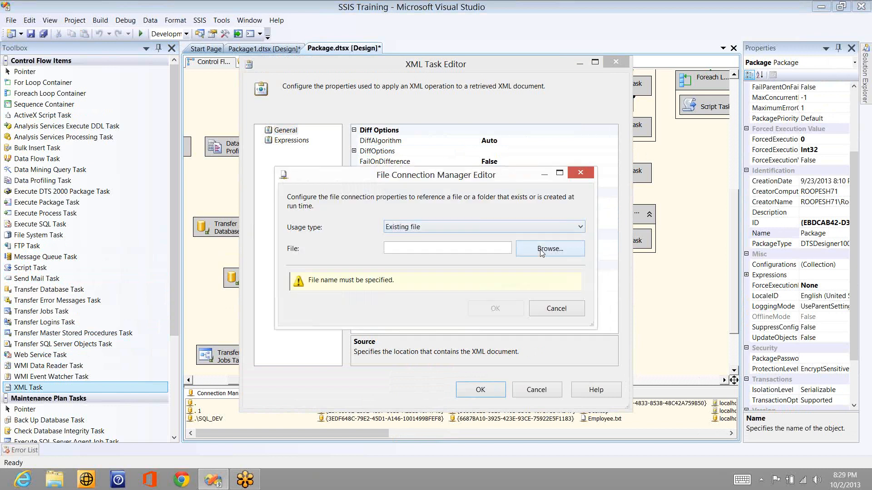
{"action": "left_click", "coordinate": [541, 253]}
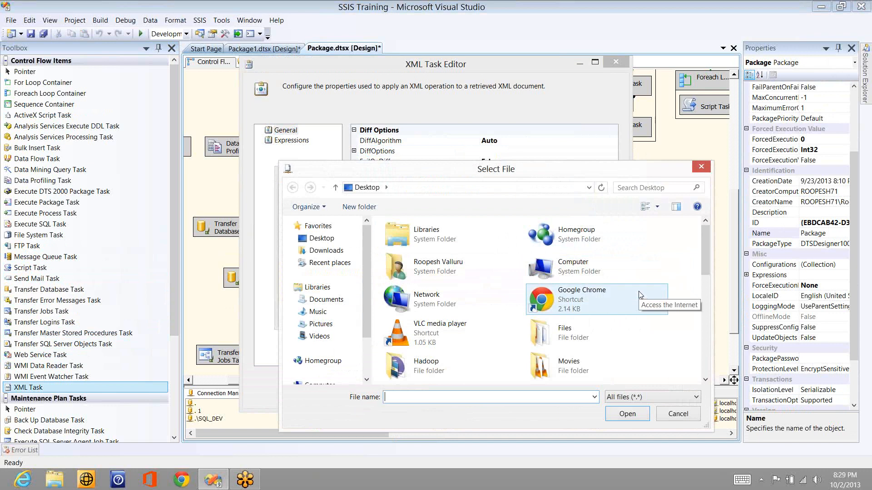
Step: Open one.xml from the Desktop in Notepad through File Explorer
{"action": "key", "text": "super+r"}
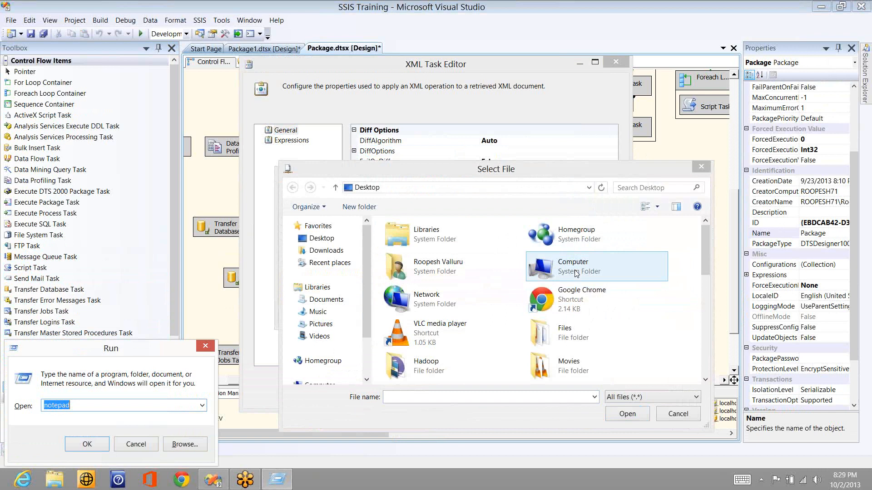
{"action": "key", "text": "Escape"}
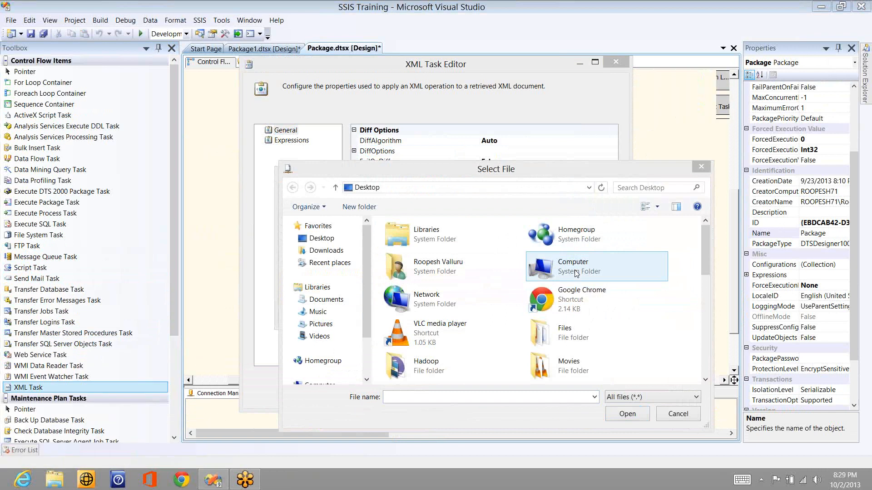
{"action": "key", "text": "super+e"}
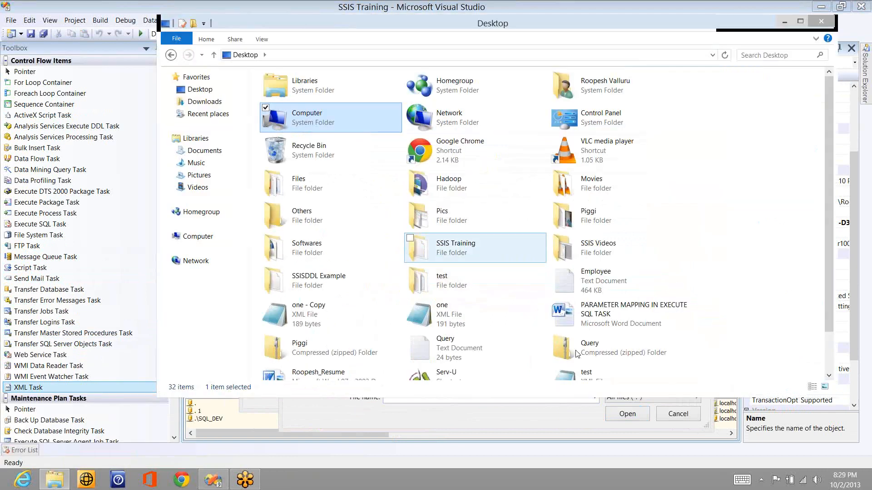
{"action": "left_click", "coordinate": [568, 370]}
{"action": "key", "text": "o"}
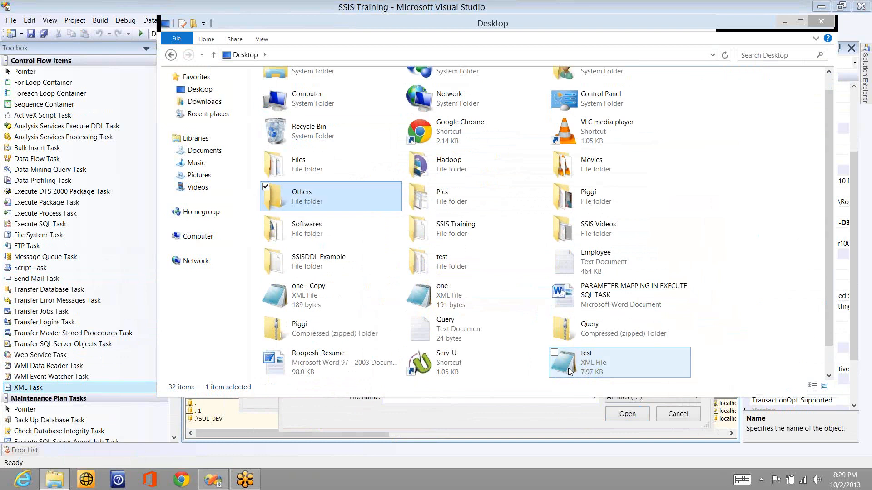
{"action": "key", "text": "n"}
{"action": "left_click", "coordinate": [446, 297]}
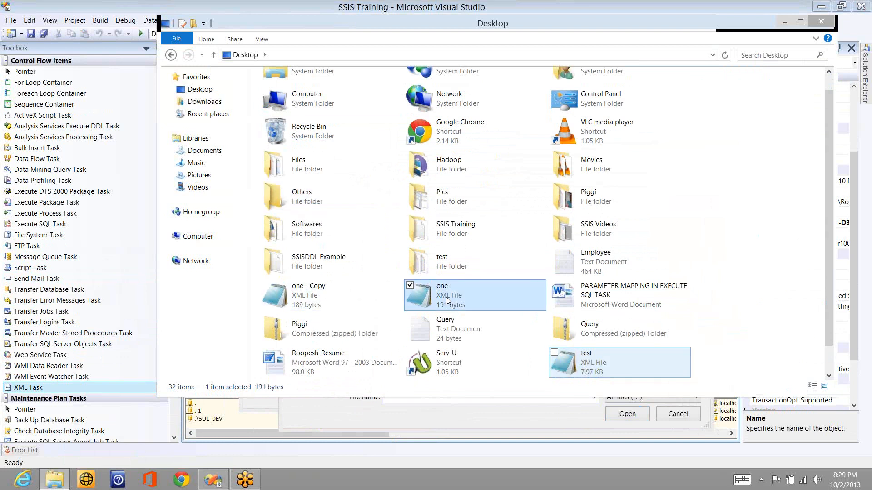
{"action": "double_click", "coordinate": [446, 298]}
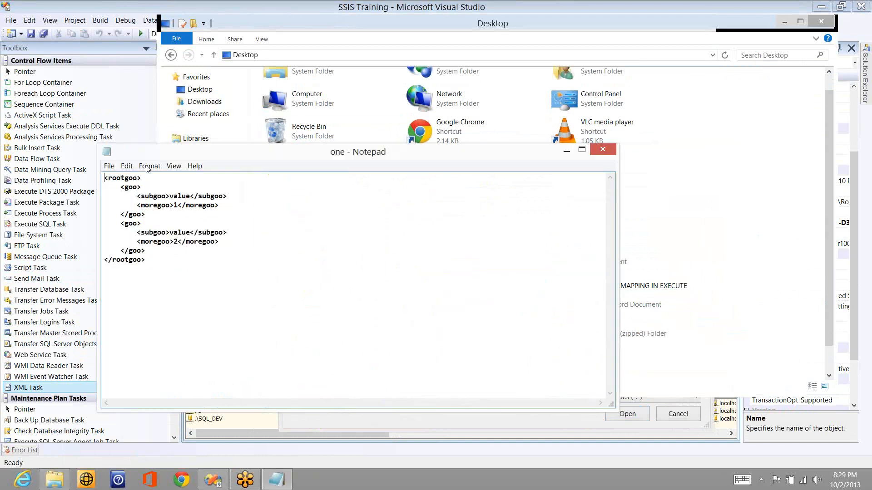
Step: Review one.xml's two goo entries under rootgoo, then close Notepad and return to the file picker
{"action": "left_click_drag", "start_coordinate": [113, 184], "coordinate": [146, 214]}
{"action": "left_click", "coordinate": [173, 217]}
{"action": "left_click", "coordinate": [611, 150]}
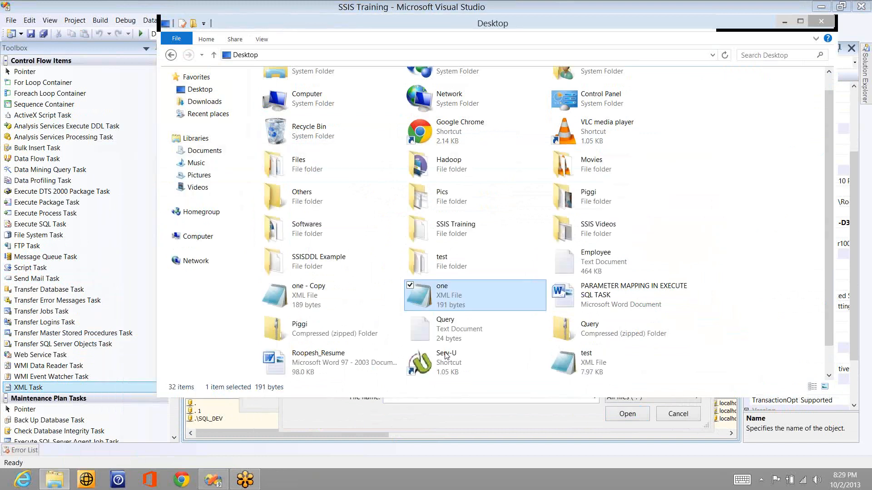
{"action": "double_click", "coordinate": [456, 302]}
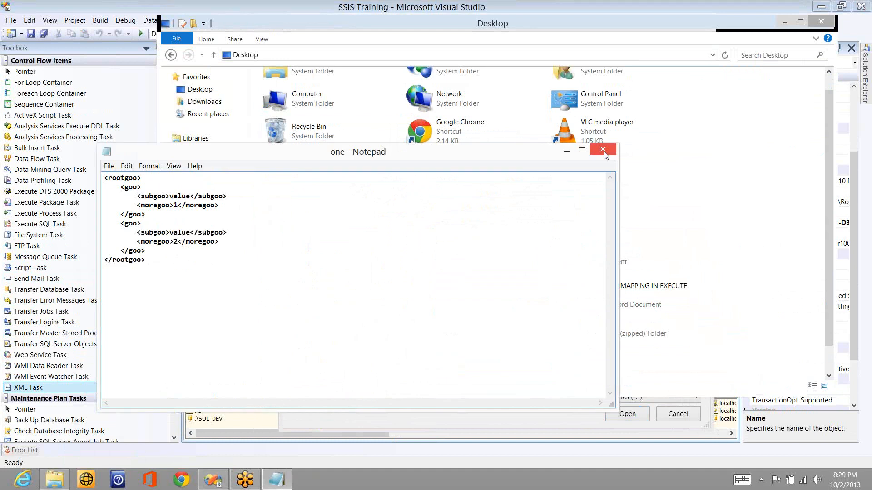
{"action": "left_click", "coordinate": [604, 151]}
{"action": "left_click", "coordinate": [573, 420]}
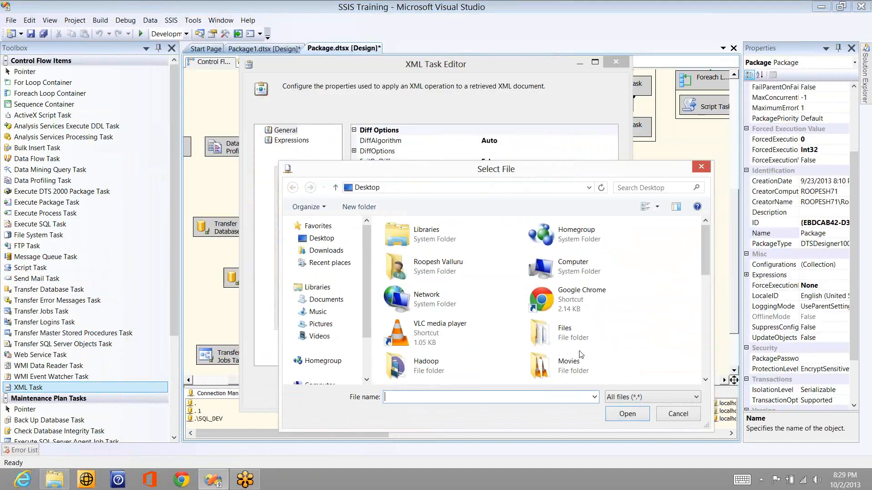
Step: Choose Desktop\one.xml as the XML task's Source file connection
{"action": "left_click", "coordinate": [708, 362]}
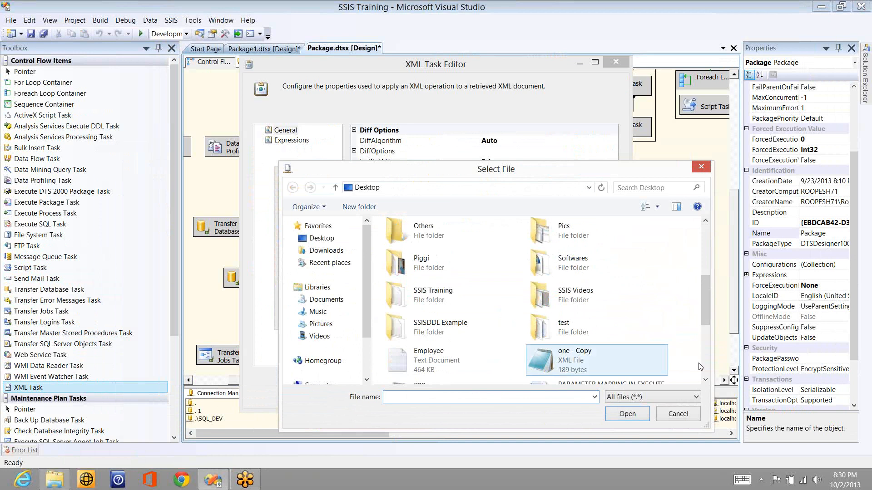
{"action": "scroll", "coordinate": [525, 346], "scroll_direction": "down", "scroll_amount": 3}
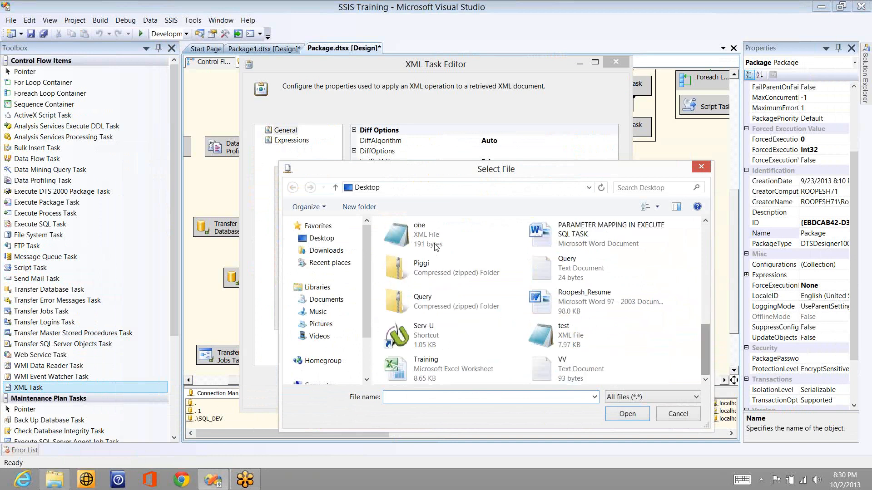
{"action": "double_click", "coordinate": [436, 247]}
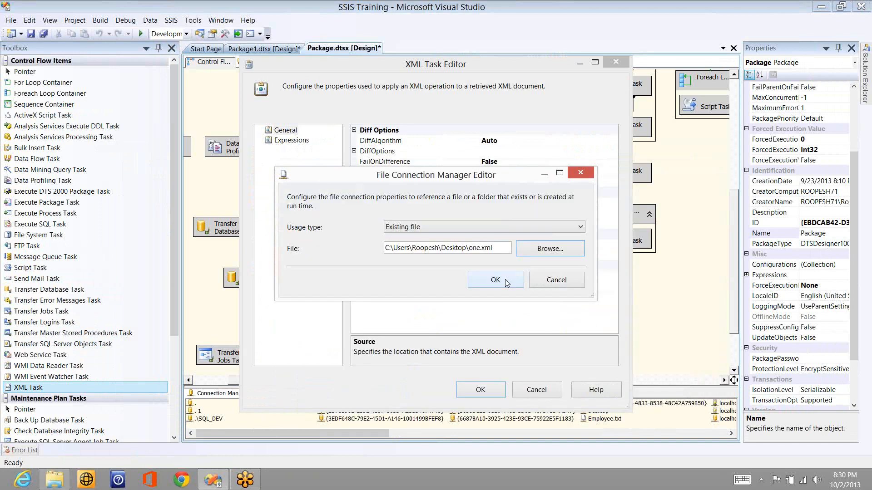
{"action": "left_click", "coordinate": [504, 279]}
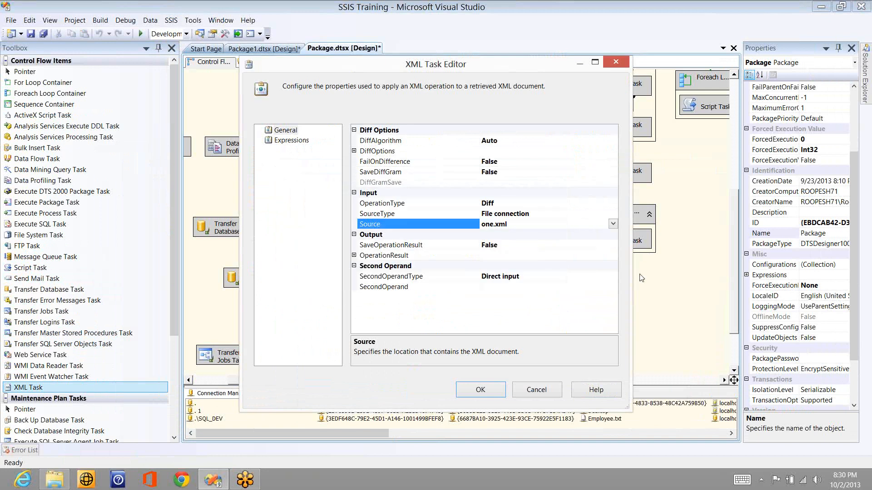
Step: Set the XML task's SecondOperandType to File connection
{"action": "left_click", "coordinate": [611, 287]}
{"action": "left_click", "coordinate": [613, 286]}
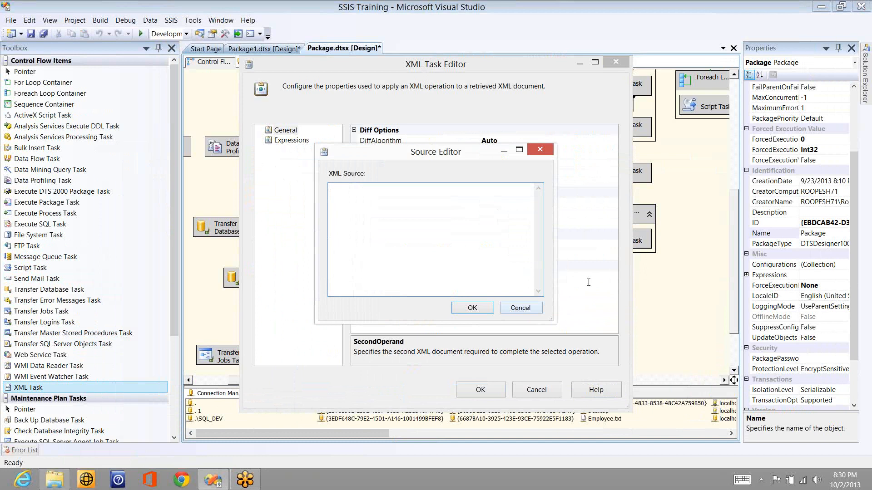
{"action": "left_click", "coordinate": [520, 308]}
{"action": "left_click", "coordinate": [613, 276]}
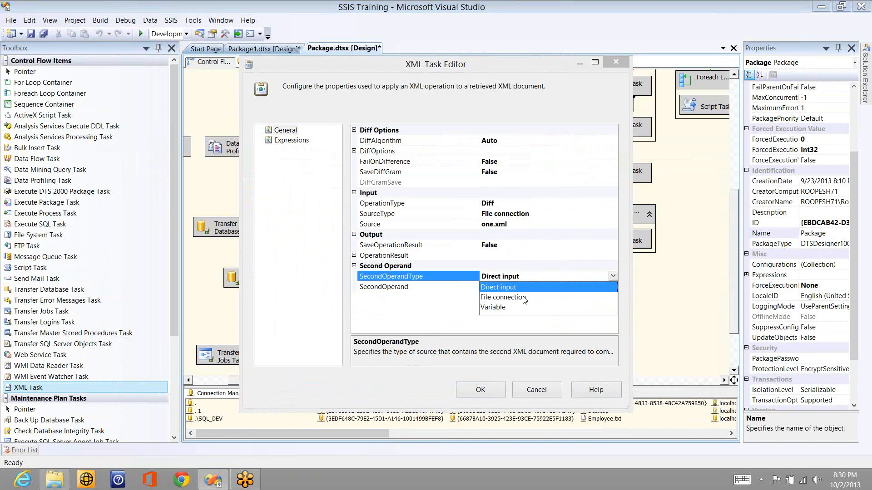
{"action": "left_click", "coordinate": [524, 298]}
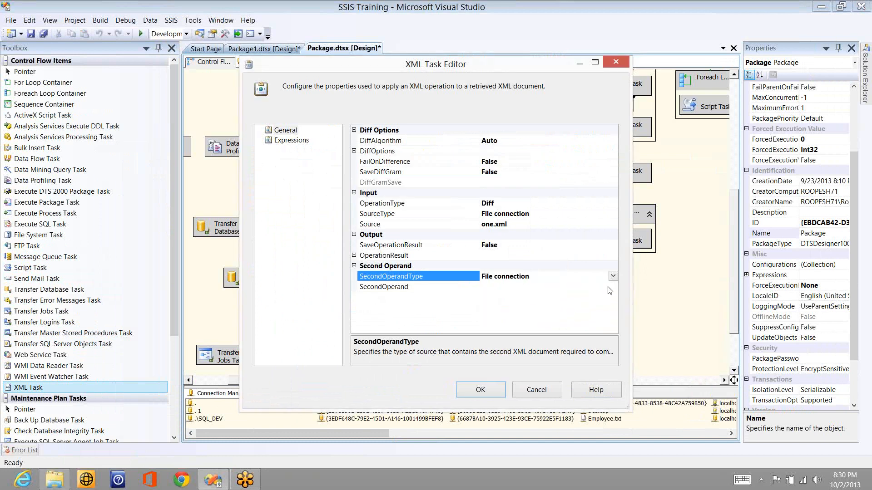
Step: Set SecondOperand to a new file connection pointing at Desktop\one - Copy.xml
{"action": "left_click", "coordinate": [590, 286]}
{"action": "left_click", "coordinate": [613, 286]}
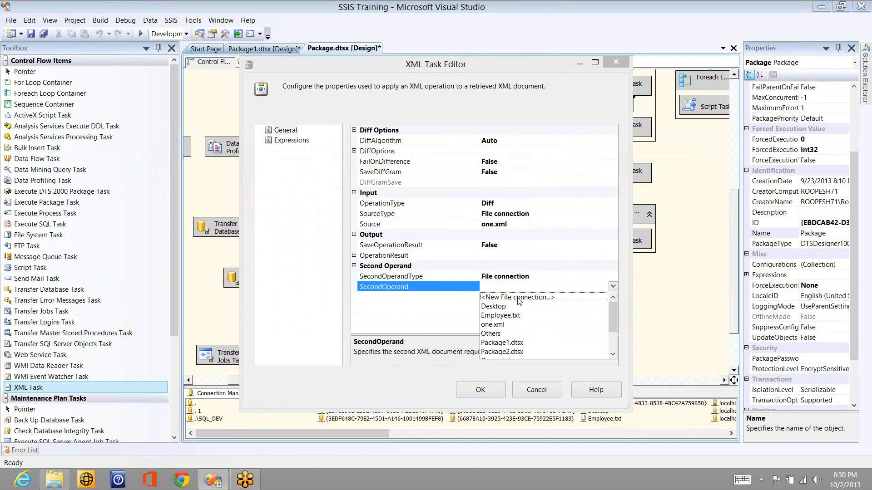
{"action": "left_click", "coordinate": [519, 297]}
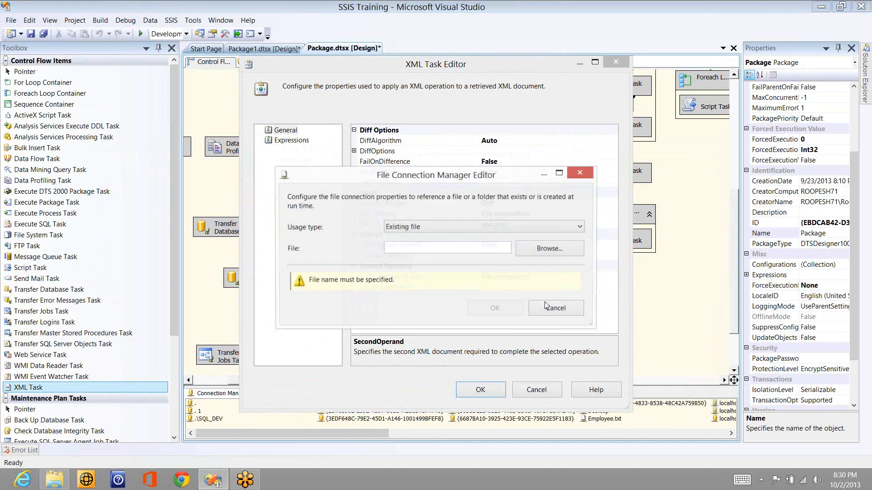
{"action": "left_click", "coordinate": [581, 249]}
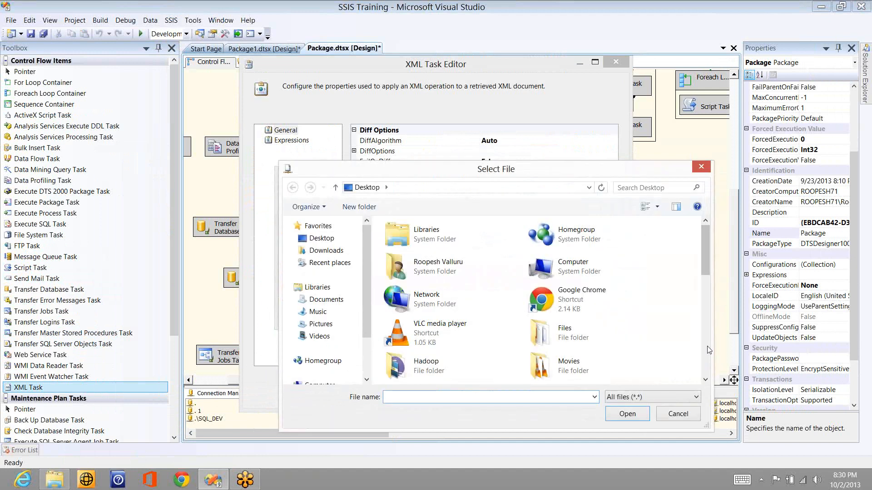
{"action": "left_click", "coordinate": [707, 346]}
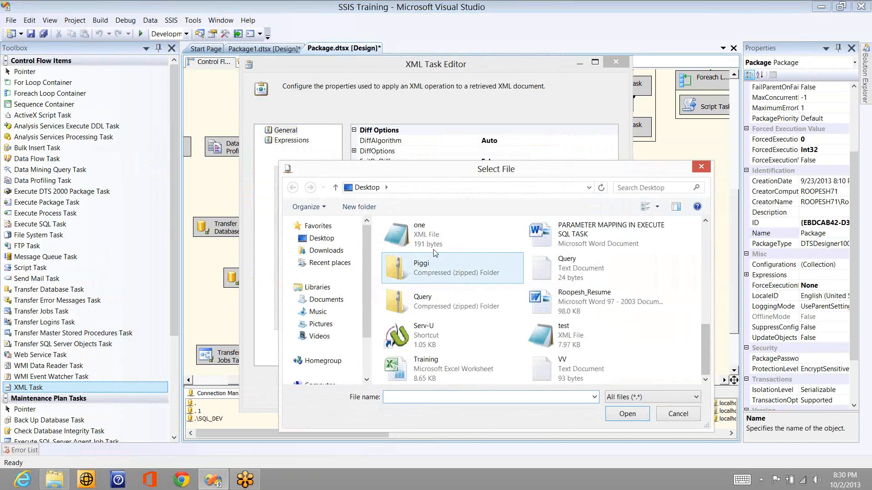
{"action": "left_click", "coordinate": [705, 221]}
{"action": "left_click", "coordinate": [704, 222]}
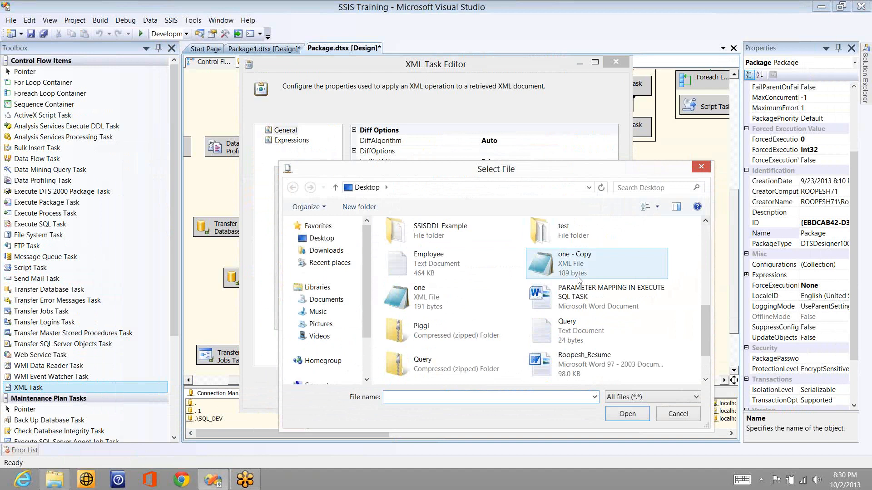
{"action": "left_click", "coordinate": [574, 271]}
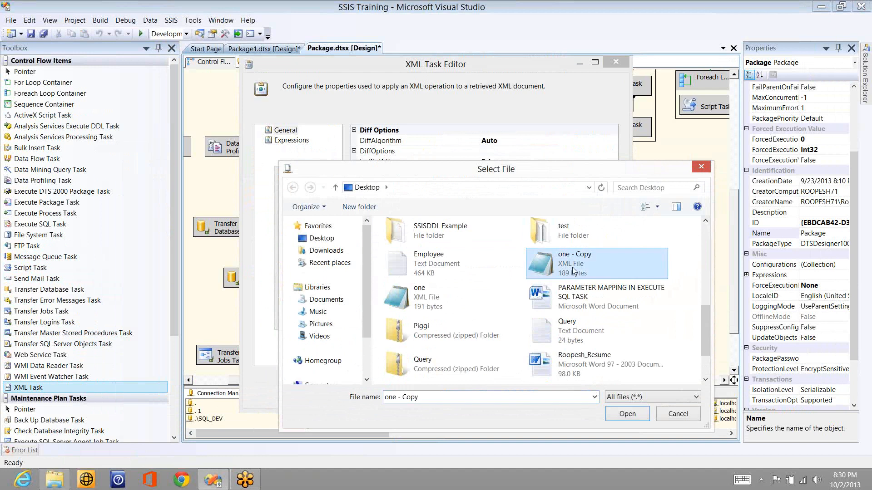
{"action": "double_click", "coordinate": [574, 272]}
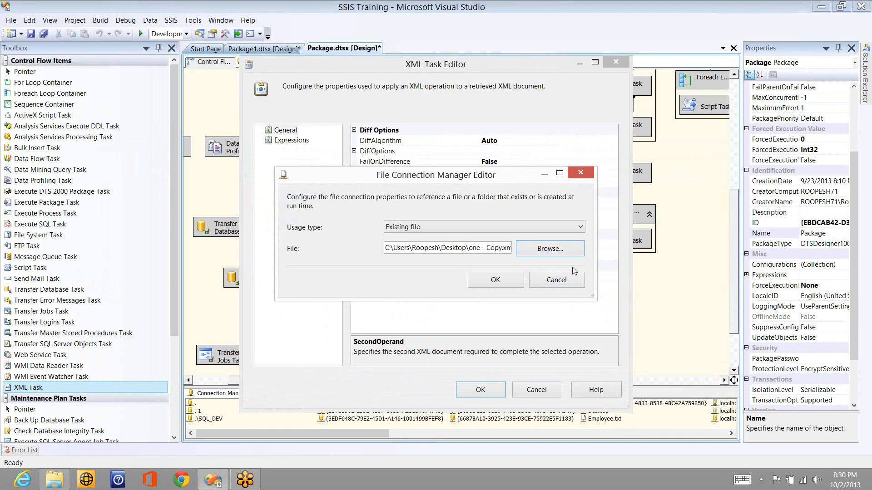
{"action": "left_click", "coordinate": [496, 279]}
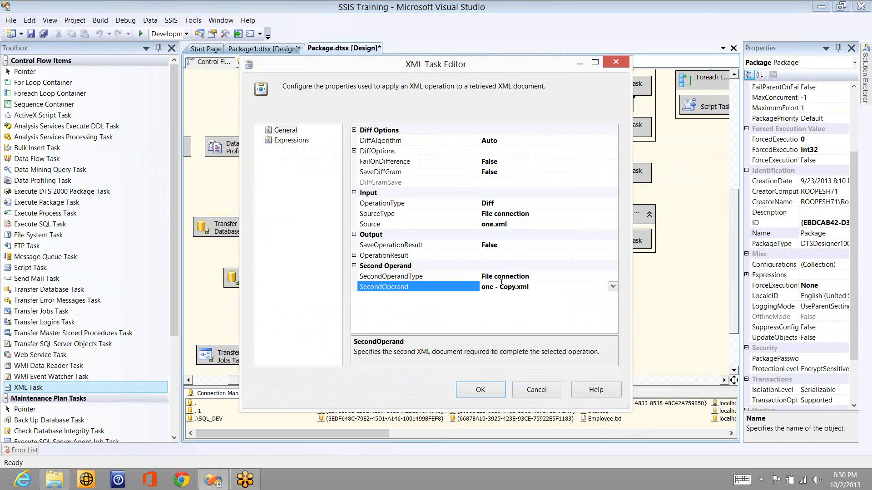
{"action": "left_click", "coordinate": [383, 245]}
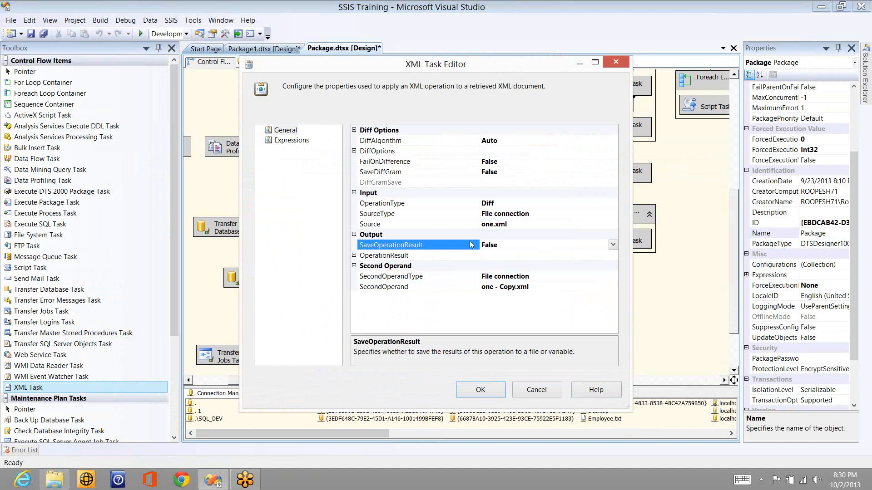
Step: Set SaveOperationResult to True and keep the result DestinationType as File Connection
{"action": "left_click", "coordinate": [528, 251]}
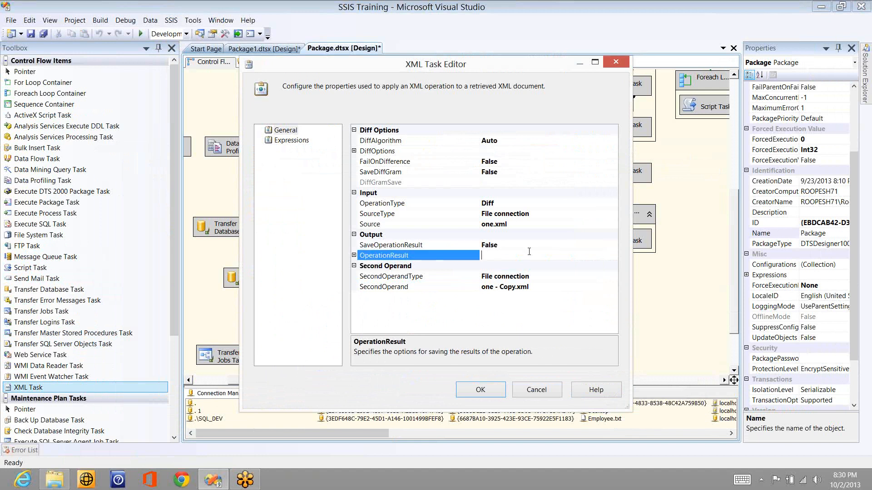
{"action": "left_click", "coordinate": [545, 245]}
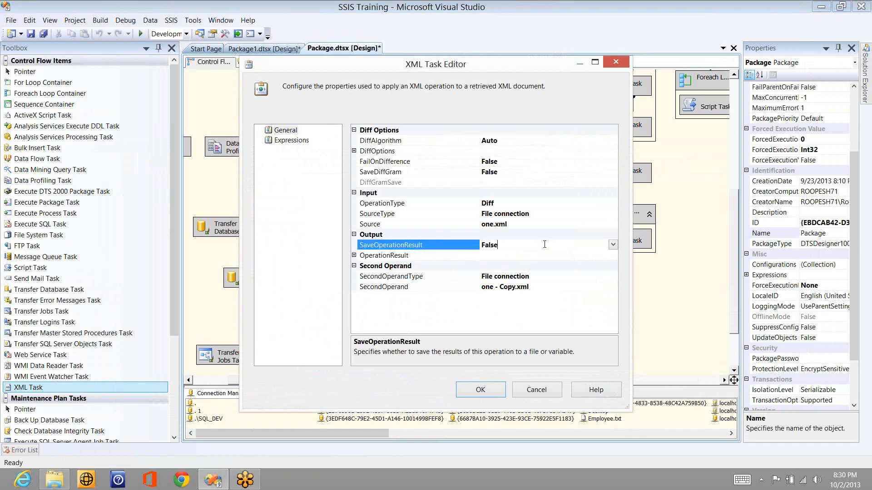
{"action": "double_click", "coordinate": [544, 244]}
{"action": "left_click", "coordinate": [354, 256]}
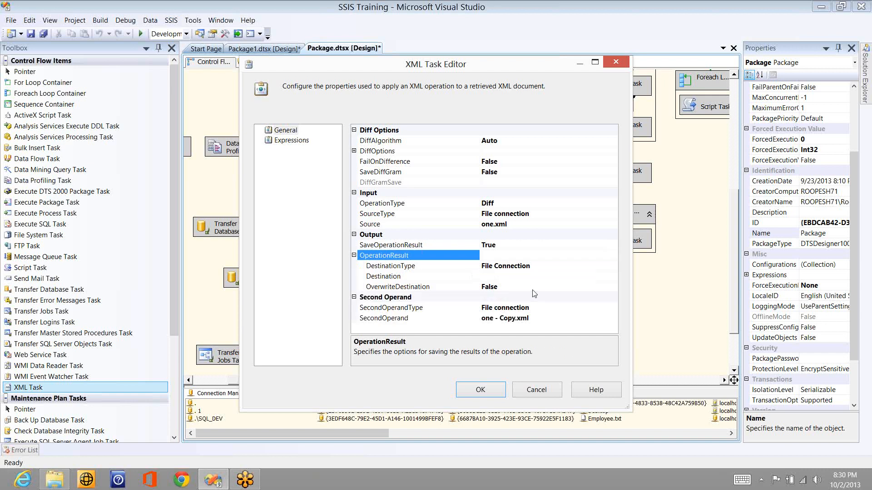
{"action": "left_click", "coordinate": [612, 267]}
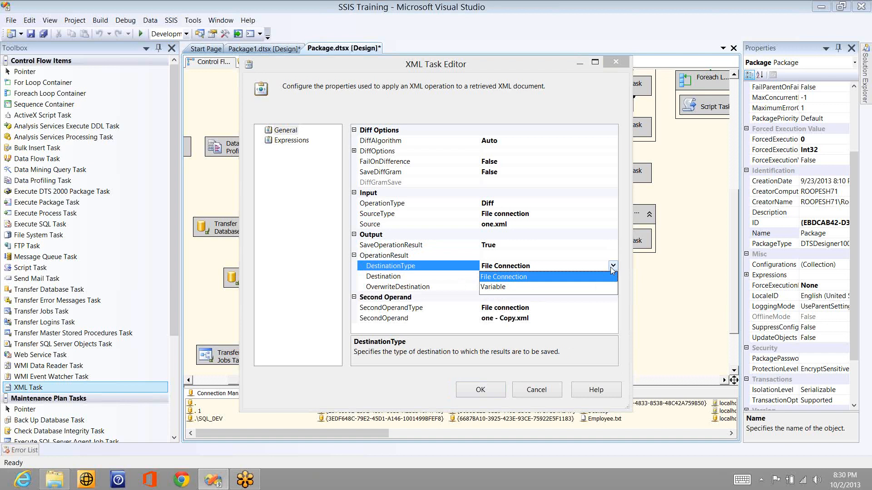
{"action": "left_click", "coordinate": [611, 277]}
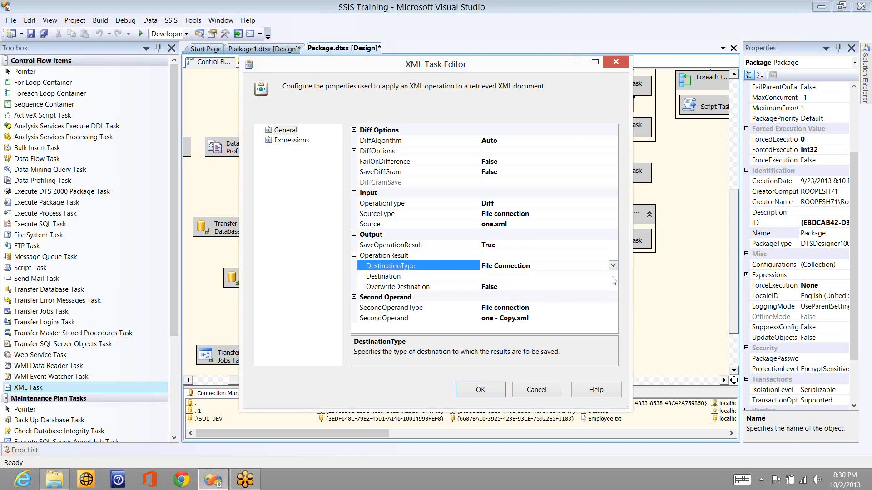
{"action": "left_click", "coordinate": [613, 278]}
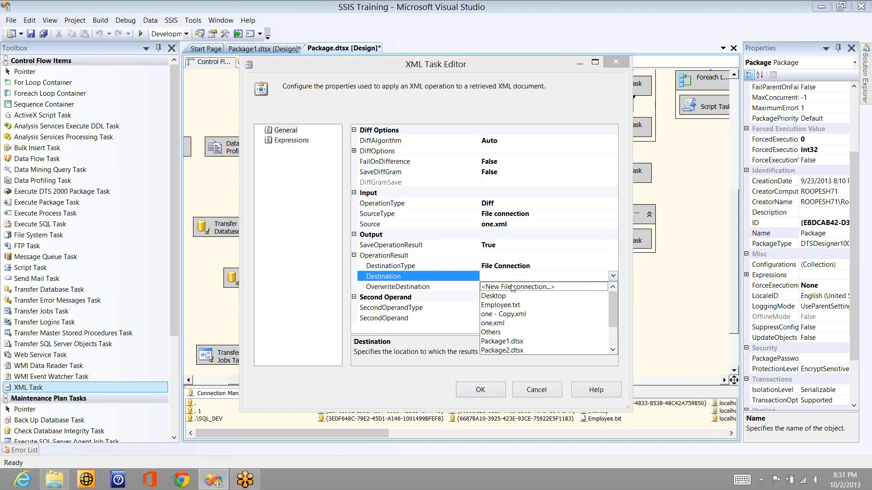
Step: Start a new file connection for the result Destination and browse the Desktop
{"action": "left_click", "coordinate": [512, 288]}
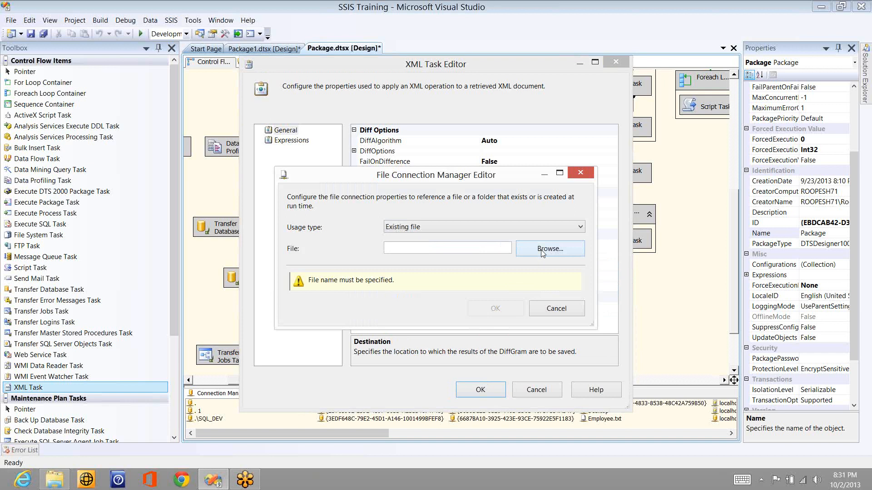
{"action": "left_click", "coordinate": [543, 250]}
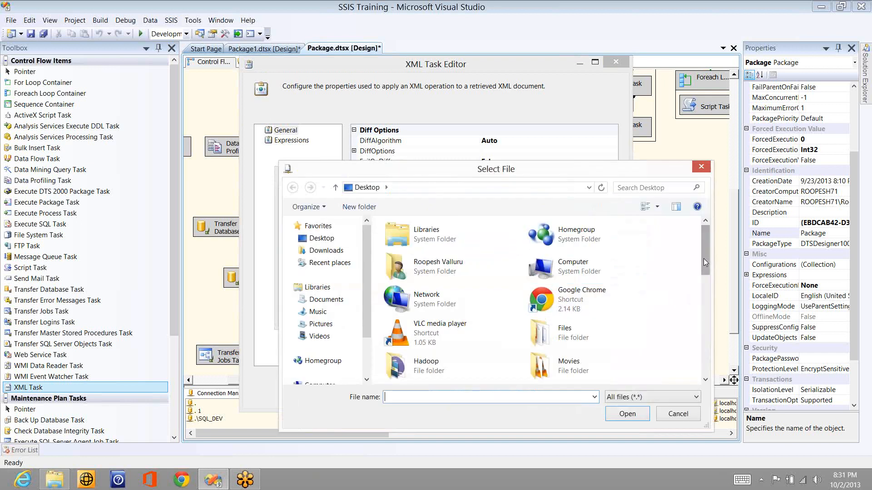
{"action": "scroll", "coordinate": [701, 314], "scroll_direction": "down", "scroll_amount": 5}
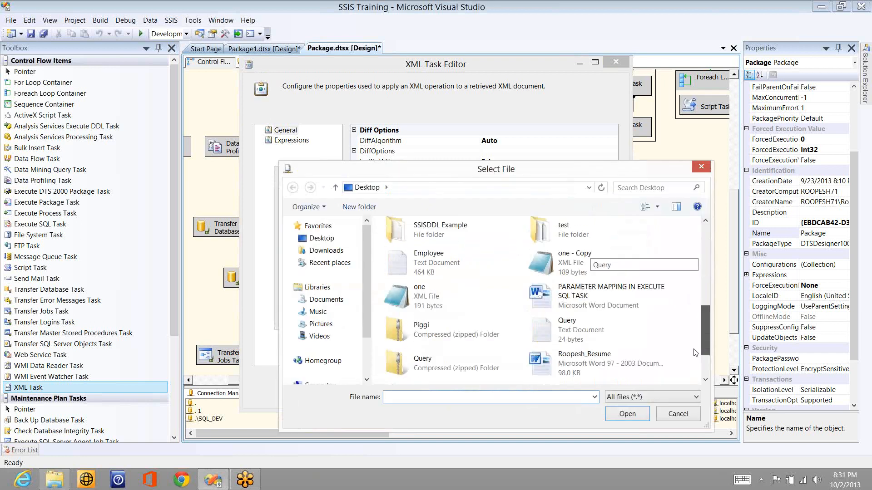
{"action": "scroll", "coordinate": [695, 353], "scroll_direction": "down", "scroll_amount": 3}
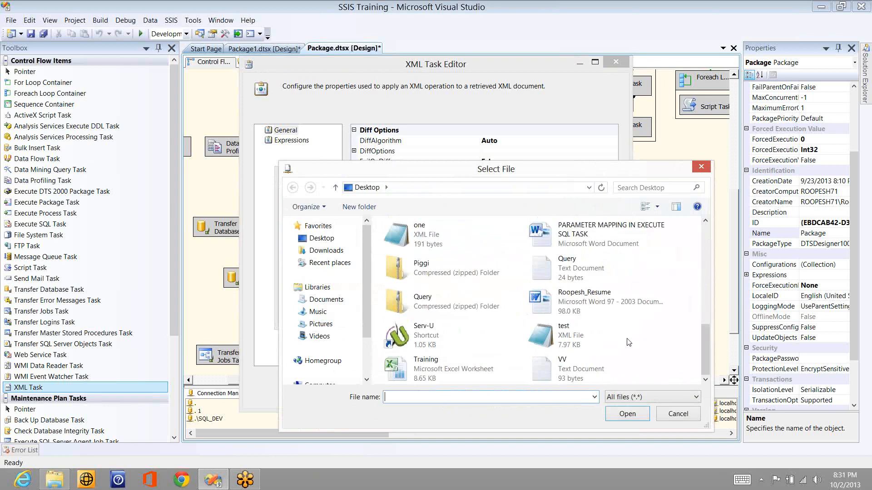
{"action": "left_click", "coordinate": [578, 335]}
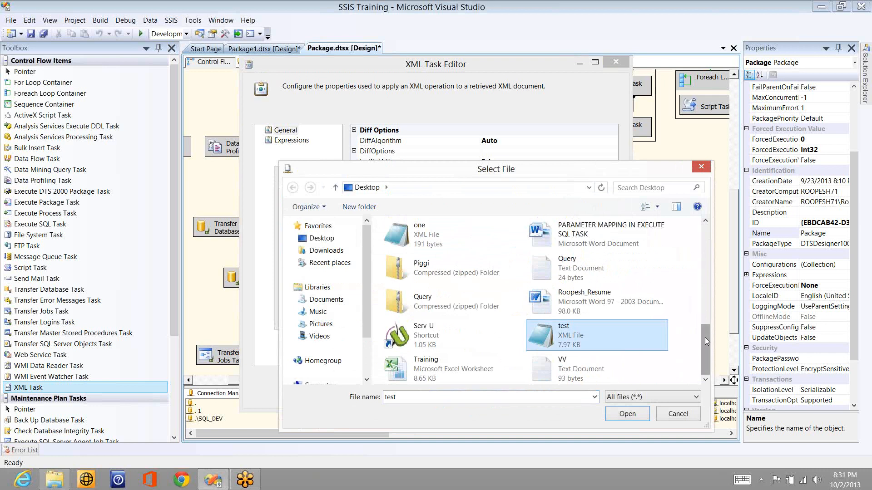
{"action": "left_click_drag", "start_coordinate": [704, 337], "coordinate": [702, 237]}
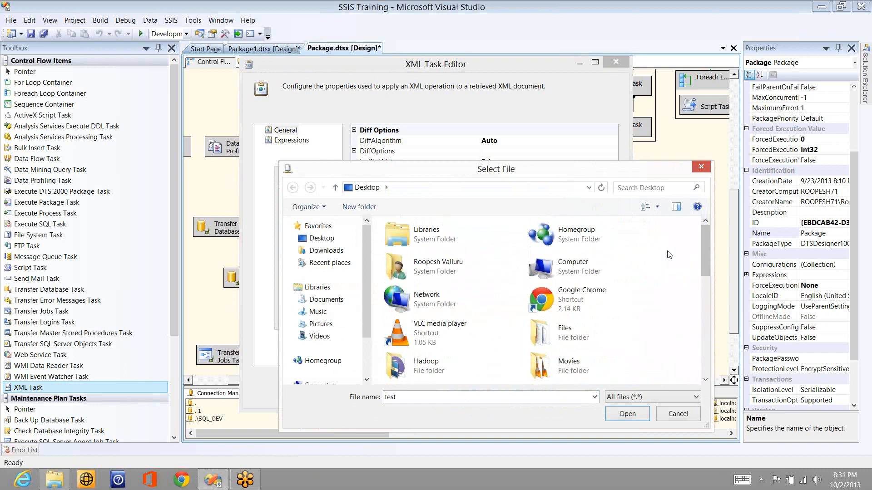
Step: Create an empty Results.txt on the Desktop and select it as the Destination file
{"action": "right_click", "coordinate": [669, 249]}
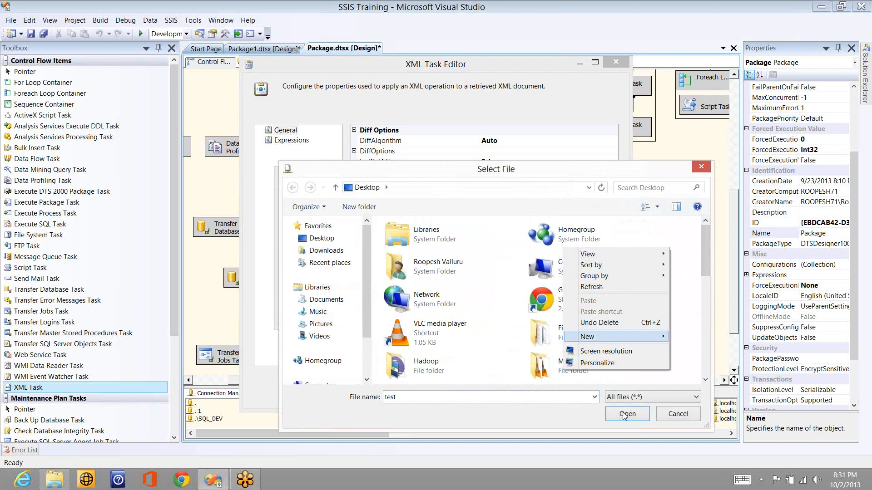
{"action": "mouse_move", "coordinate": [601, 339]}
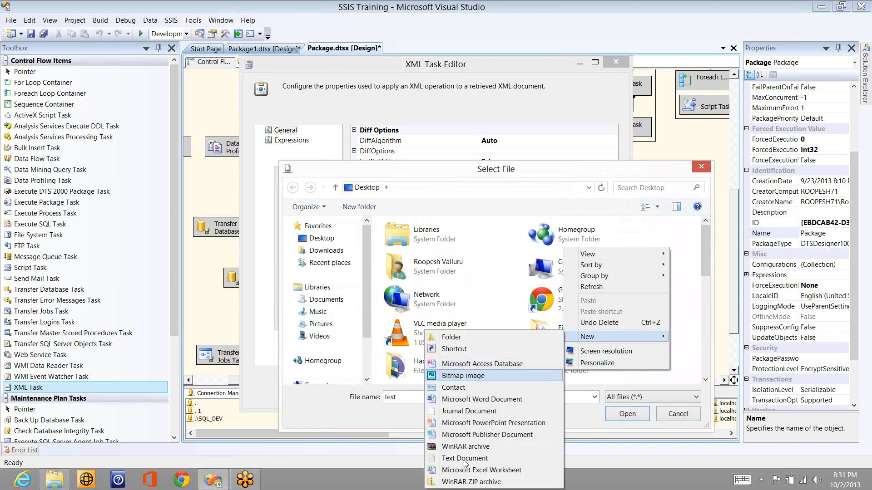
{"action": "left_click", "coordinate": [464, 459]}
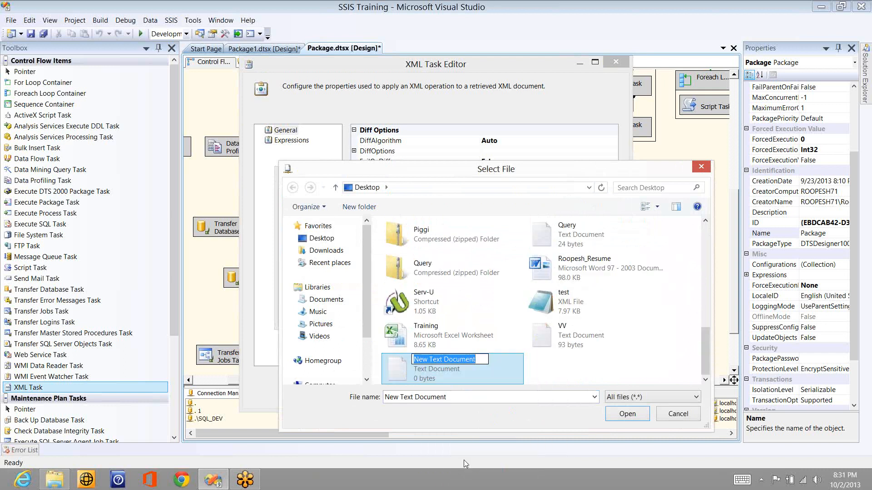
{"action": "type", "text": "Results"}
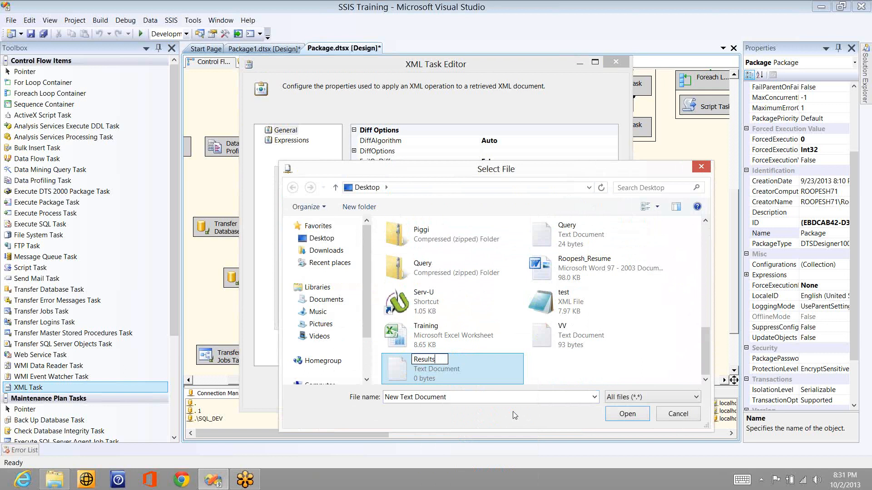
{"action": "key", "text": "Return"}
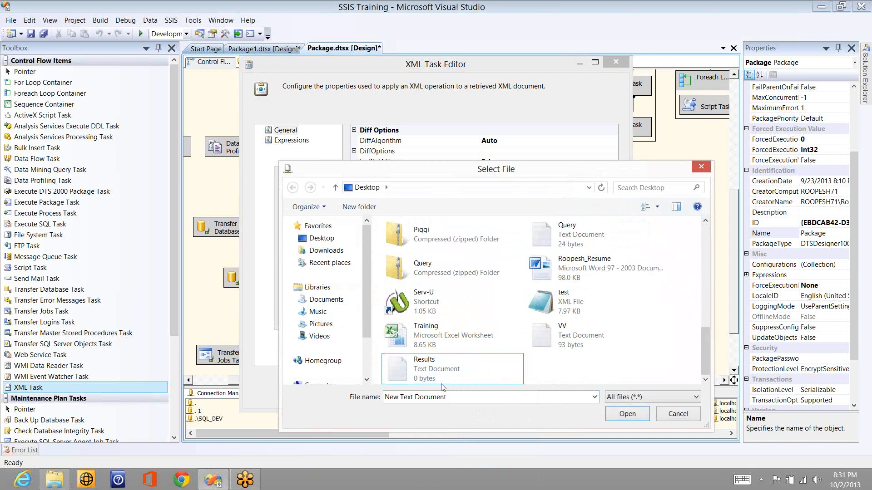
{"action": "double_click", "coordinate": [443, 388]}
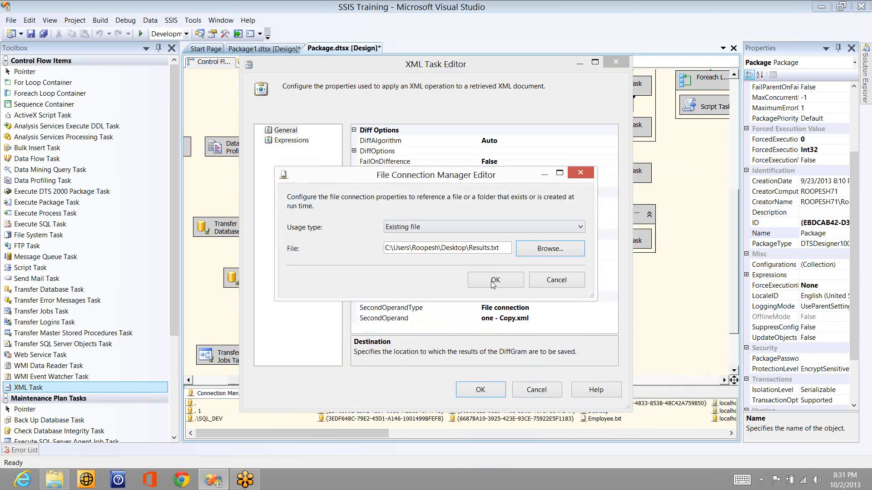
{"action": "left_click", "coordinate": [493, 280]}
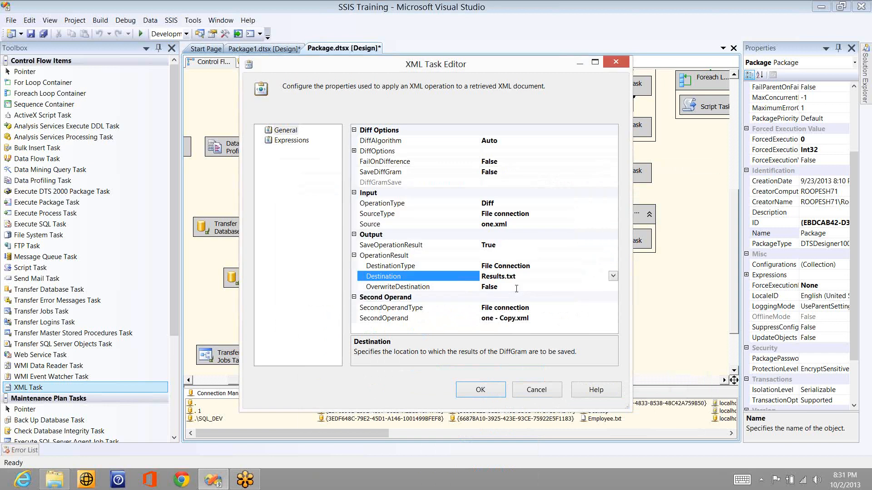
Step: Set OverwriteDestination and SaveDiffGram to True, leaving FailOnDifference at False
{"action": "double_click", "coordinate": [517, 287]}
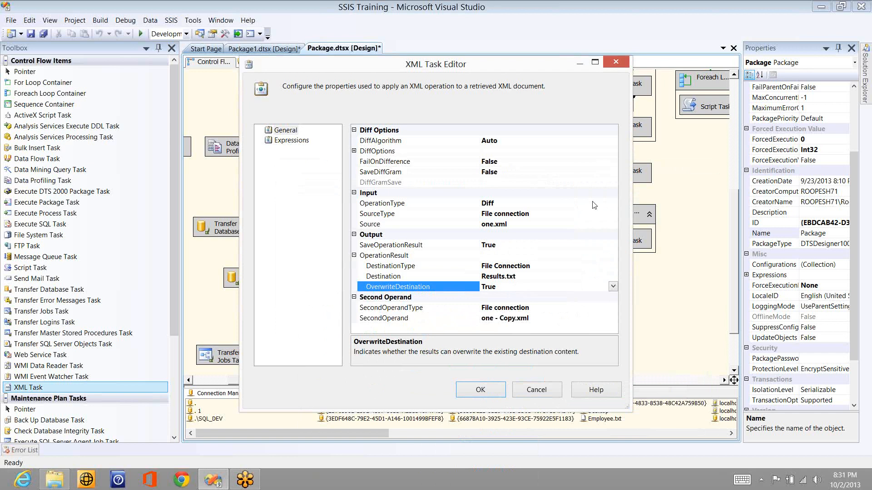
{"action": "double_click", "coordinate": [524, 163]}
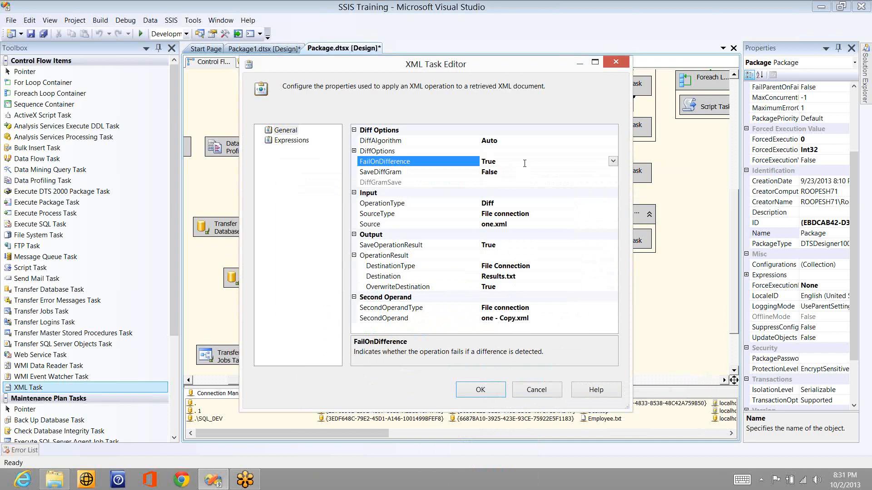
{"action": "double_click", "coordinate": [525, 164]}
{"action": "double_click", "coordinate": [530, 173]}
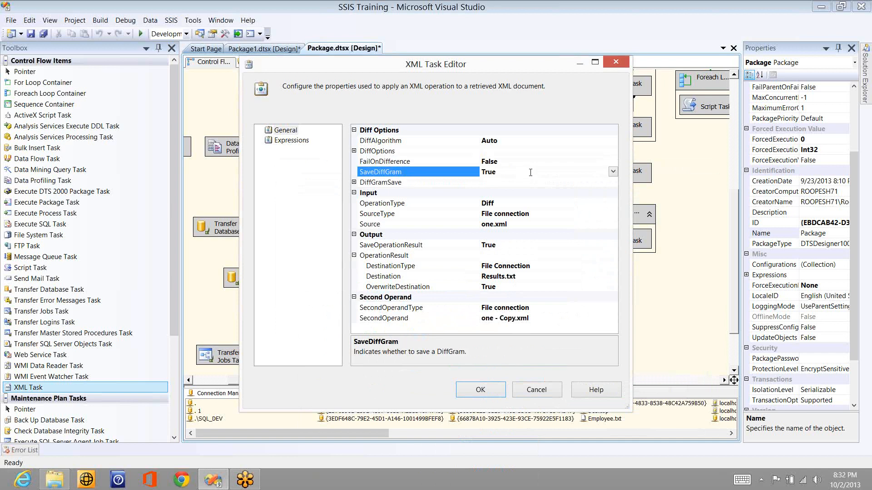
Step: Expand DiffGramSave and start a new file connection for DiffGramDestination
{"action": "left_click", "coordinate": [355, 183]}
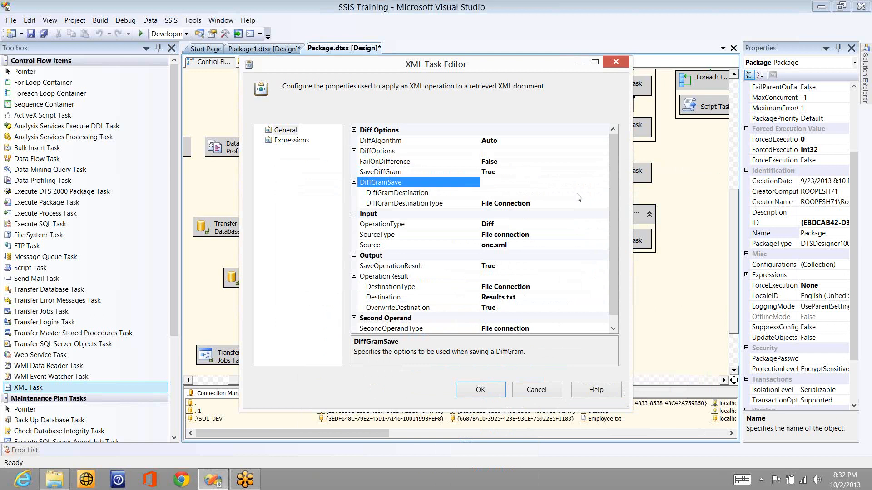
{"action": "left_click", "coordinate": [602, 196]}
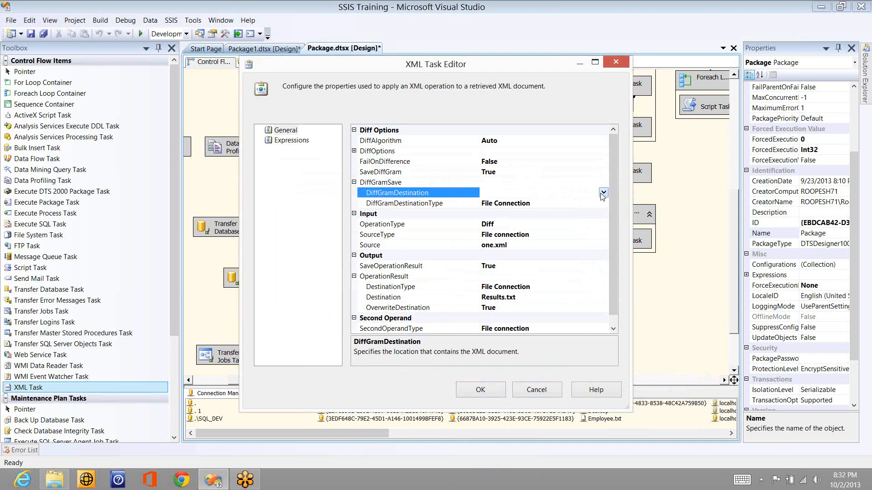
{"action": "left_click", "coordinate": [603, 193]}
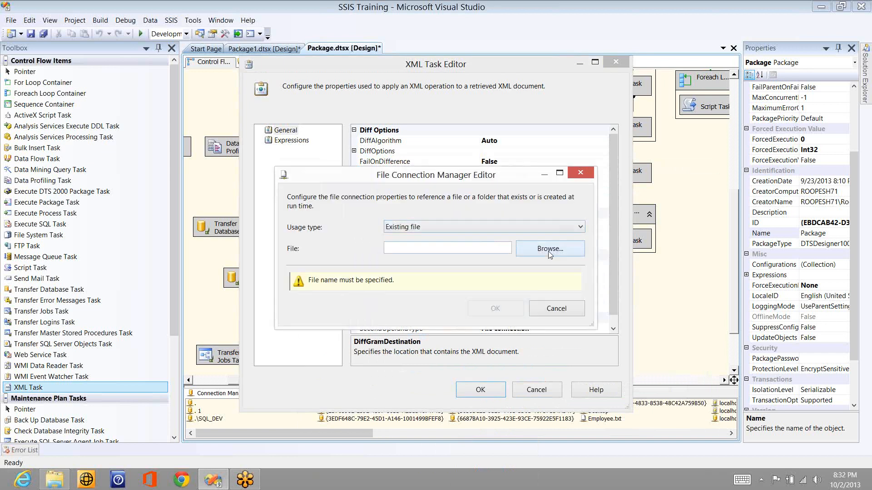
{"action": "left_click", "coordinate": [548, 249]}
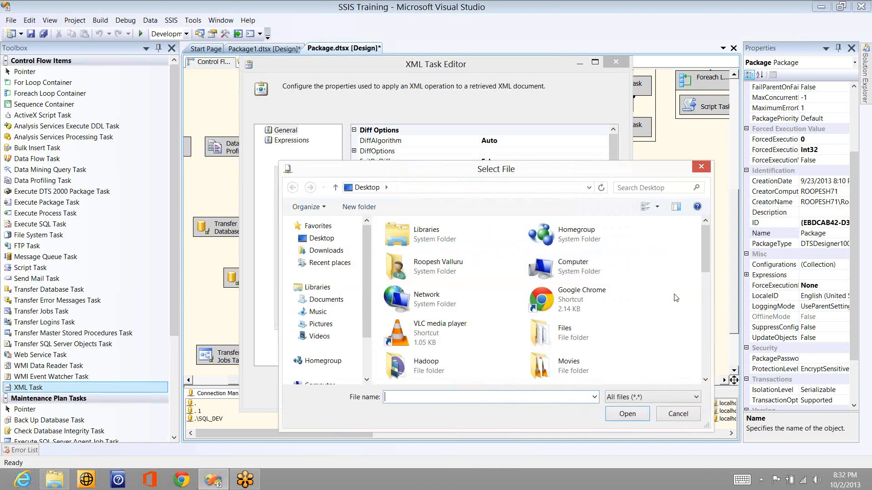
Step: Create Desktop\Results1.txt as the DiffGram destination, save the task settings and run the package
{"action": "right_click", "coordinate": [674, 297]}
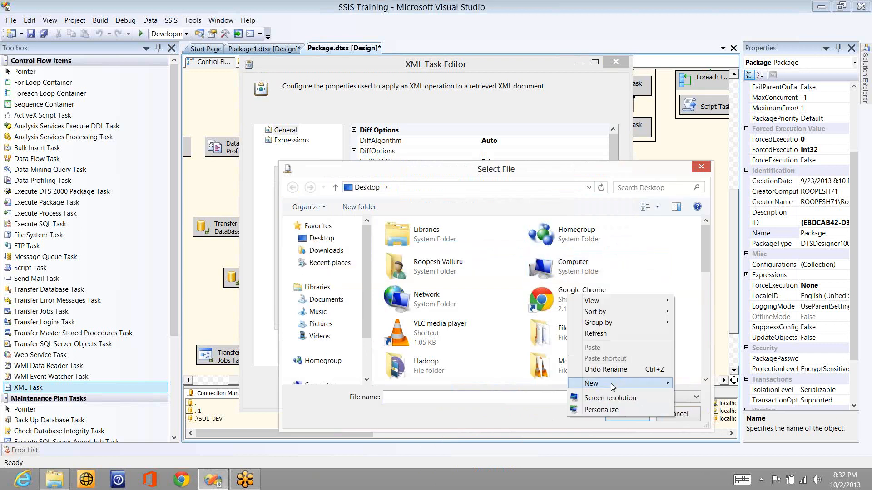
{"action": "mouse_move", "coordinate": [611, 383]}
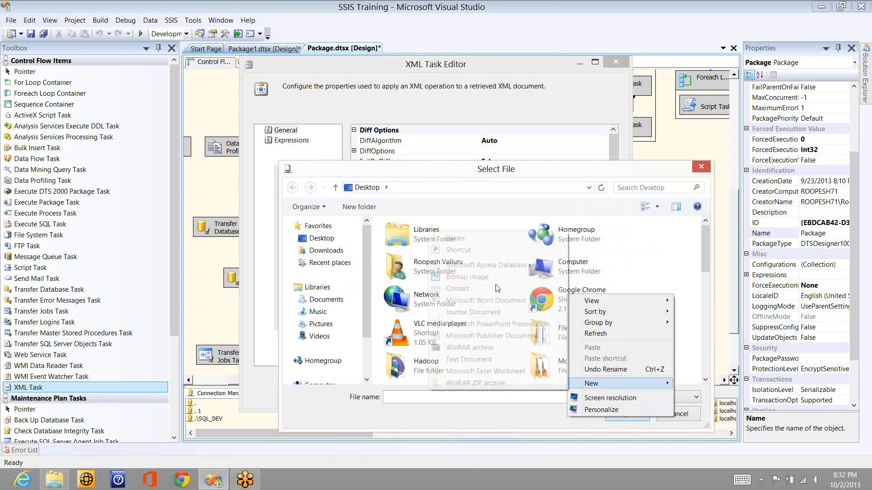
{"action": "left_click", "coordinate": [470, 359]}
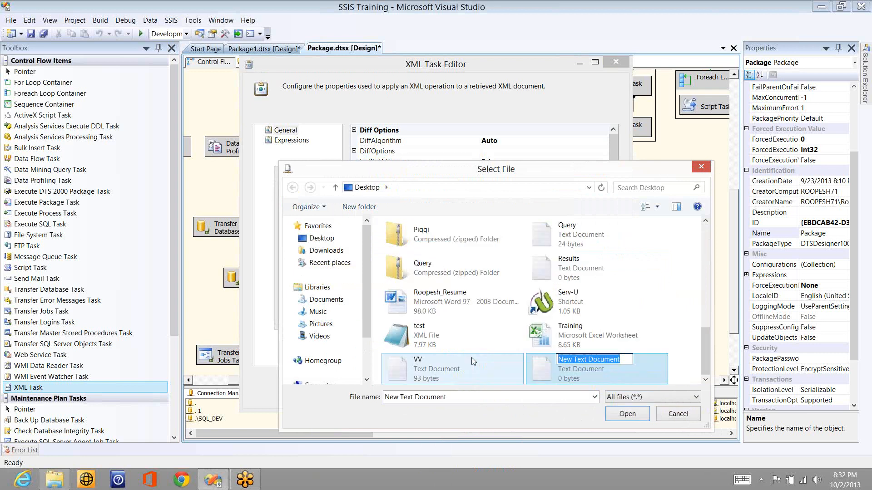
{"action": "type", "text": "Results1"}
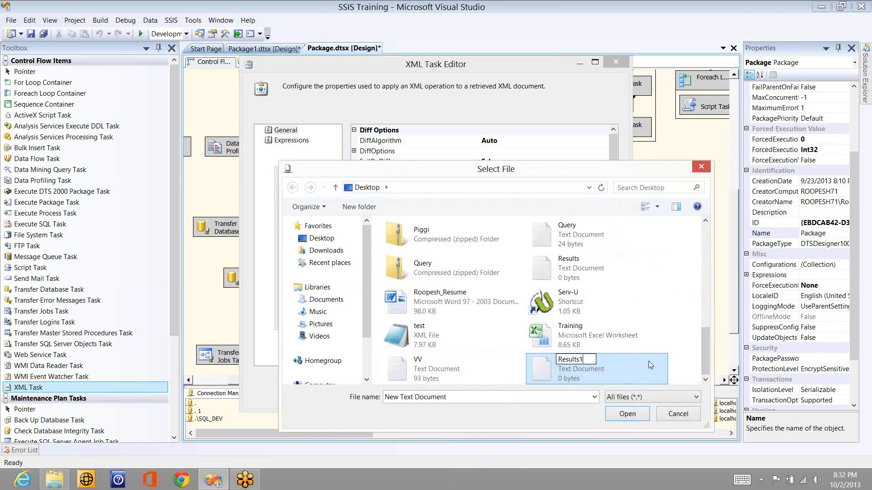
{"action": "key", "text": "Return"}
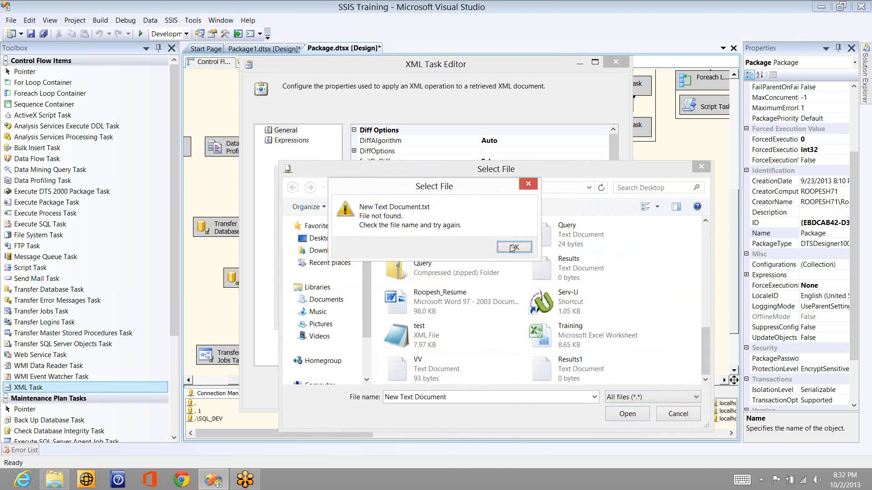
{"action": "left_click", "coordinate": [513, 248]}
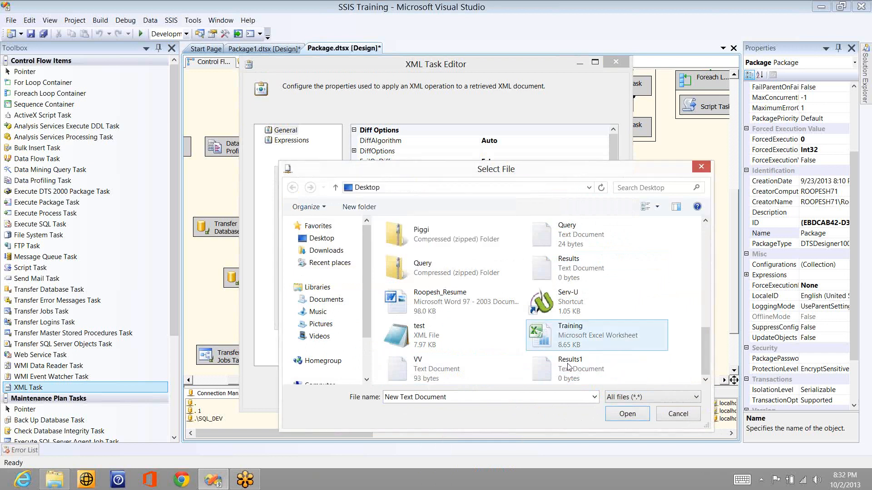
{"action": "double_click", "coordinate": [569, 367]}
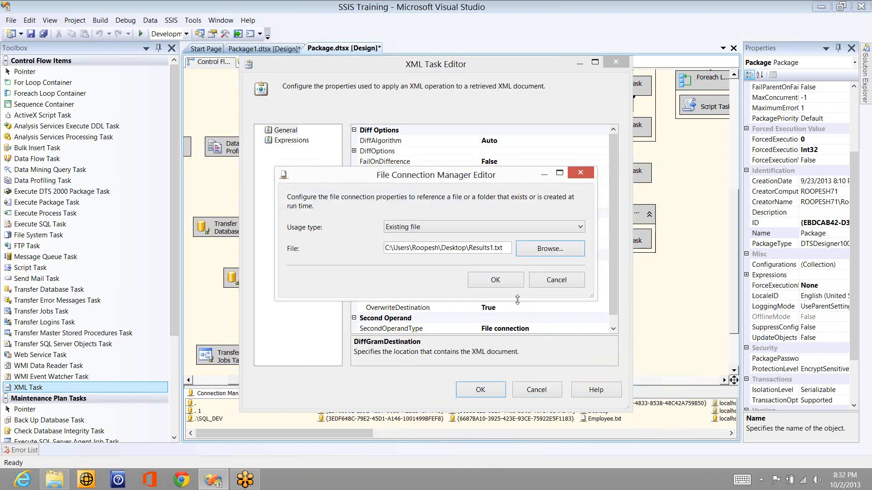
{"action": "left_click", "coordinate": [502, 279]}
{"action": "left_click", "coordinate": [479, 390]}
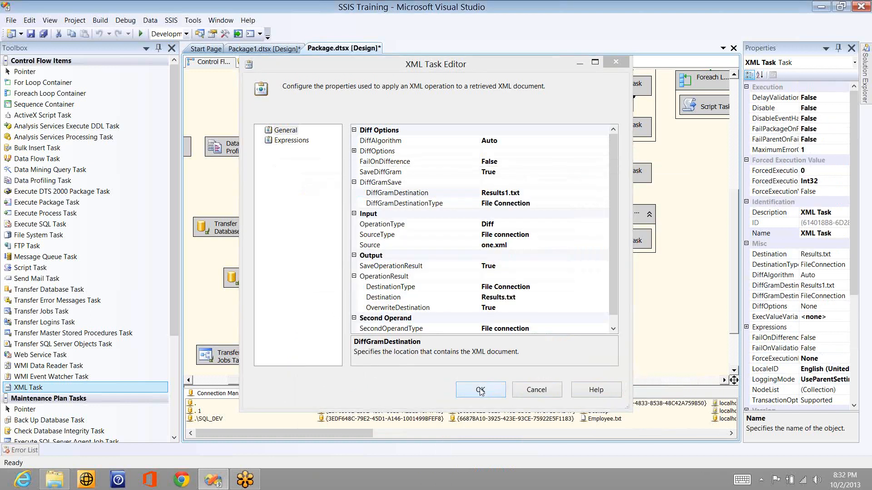
{"action": "left_click", "coordinate": [140, 34]}
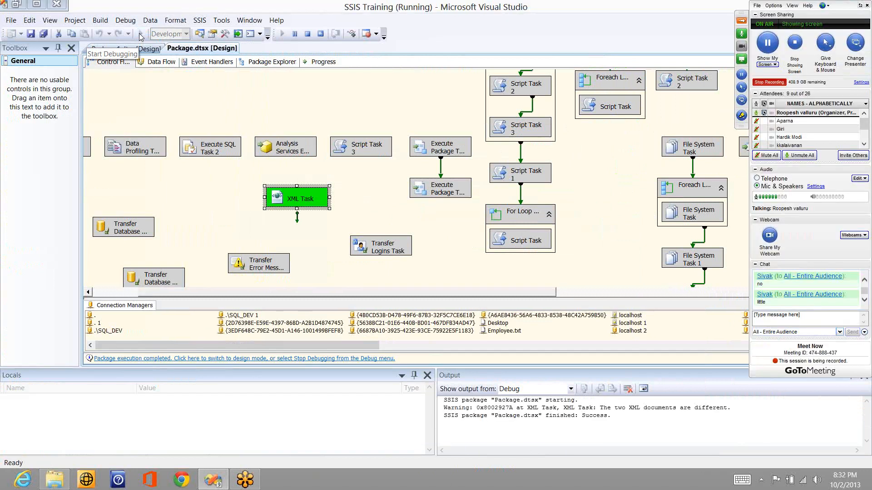
Step: Show the desktop once the package run reports Success
{"action": "key", "text": "super+d"}
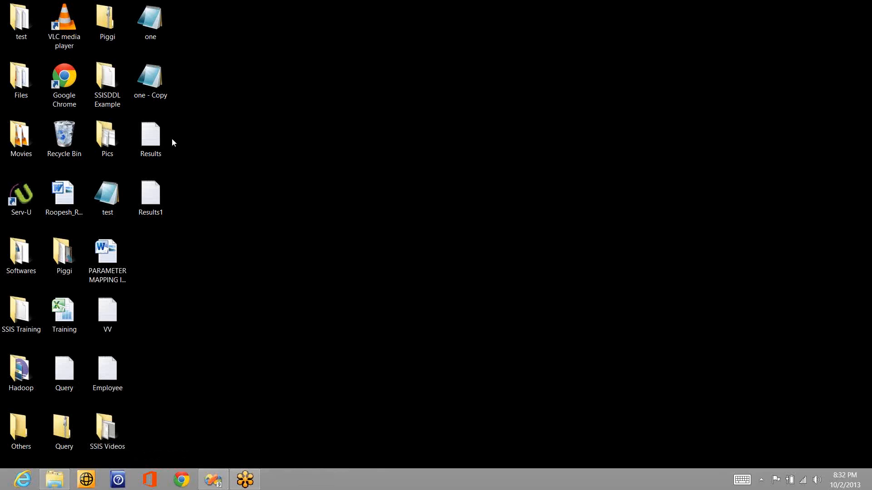
Step: Open Results1.txt, Results.txt and one - Copy.xml in Notepad, arranged side by side
{"action": "double_click", "coordinate": [155, 196]}
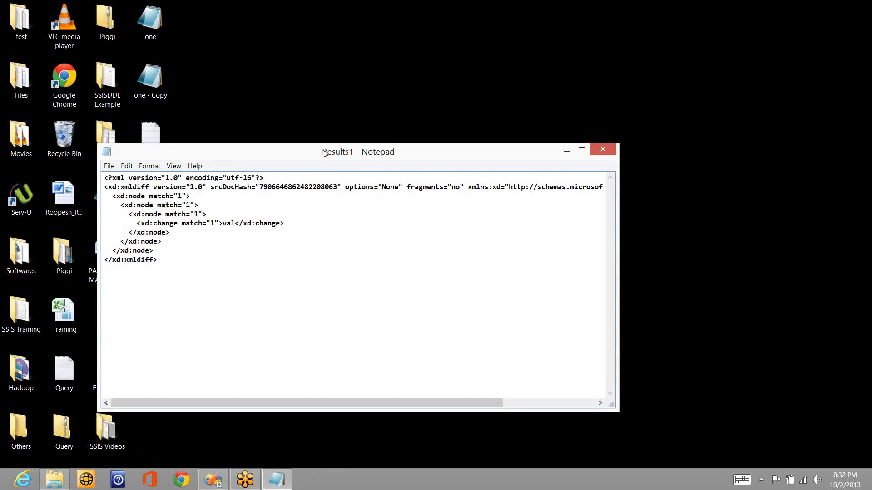
{"action": "left_click_drag", "start_coordinate": [324, 154], "coordinate": [368, 198]}
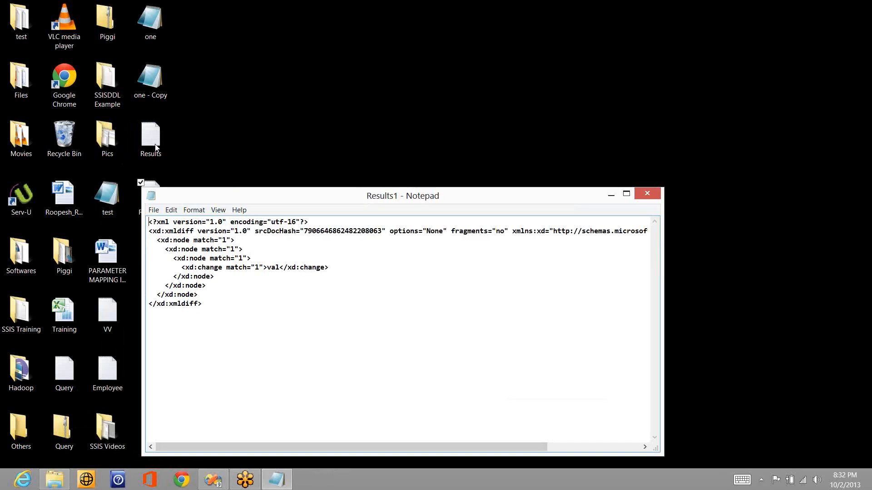
{"action": "double_click", "coordinate": [154, 143]}
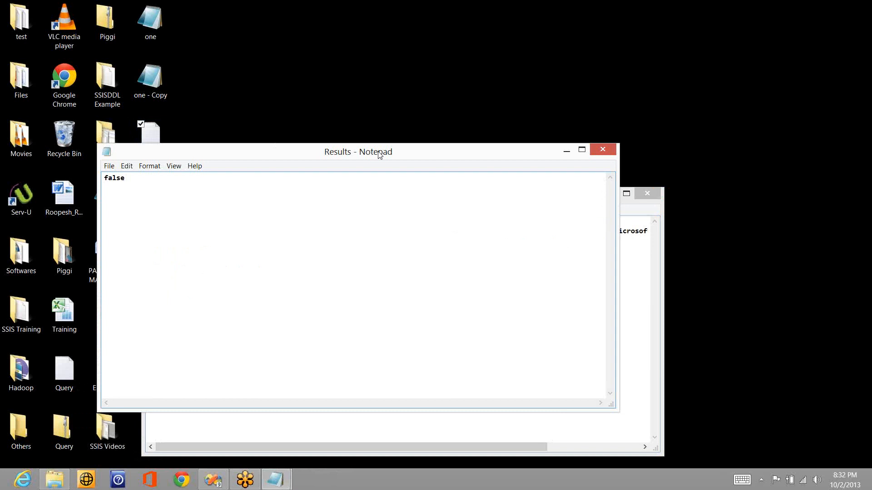
{"action": "left_click_drag", "start_coordinate": [379, 154], "coordinate": [522, 29]}
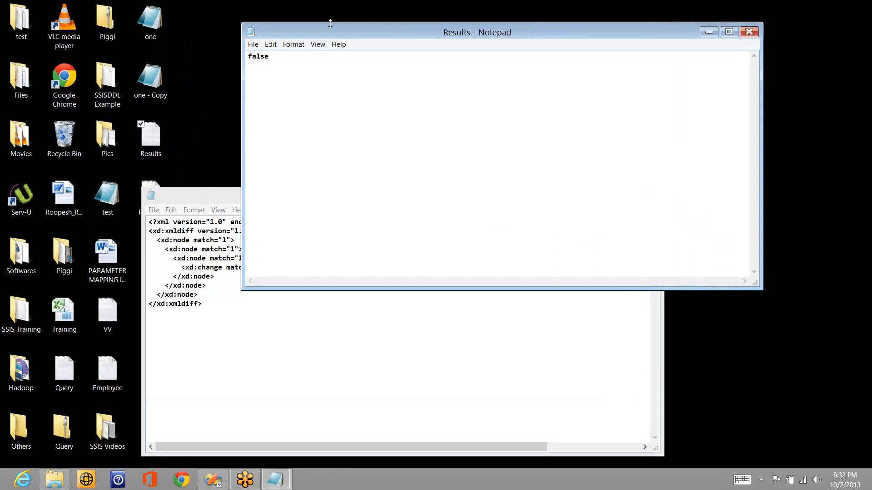
{"action": "left_click_drag", "start_coordinate": [338, 29], "coordinate": [403, 36]}
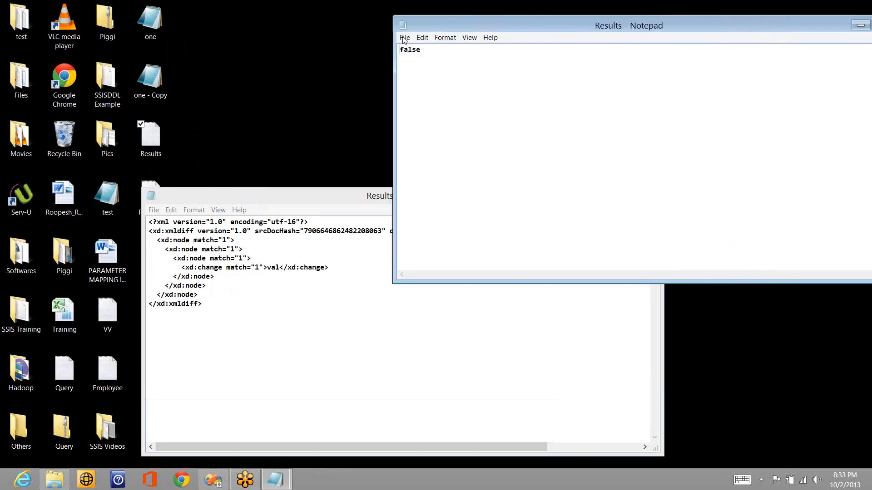
{"action": "double_click", "coordinate": [162, 74]}
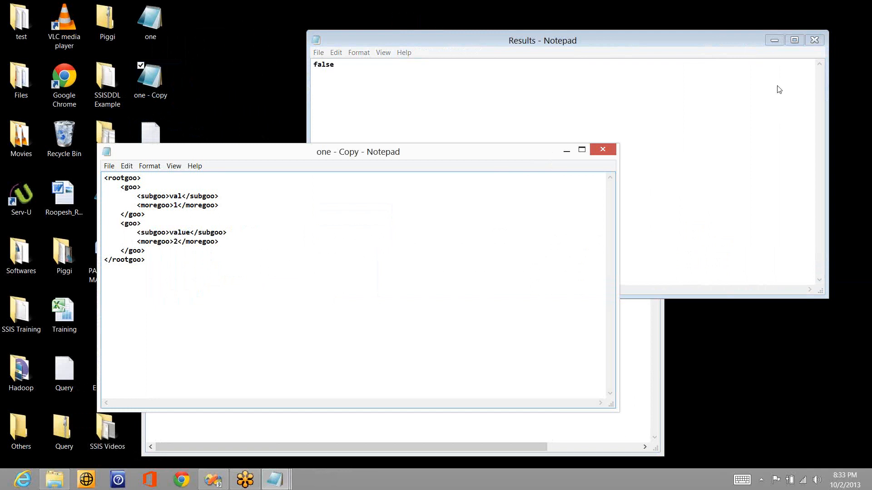
{"action": "key", "text": "alt+Tab"}
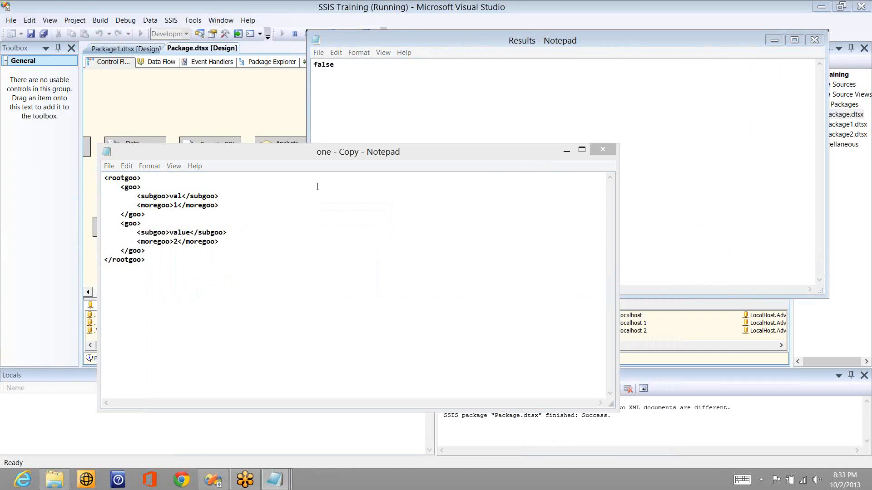
Step: Append 'ue' so the first subgoo in one - Copy.xml reads value, then save and close it
{"action": "left_click_drag", "start_coordinate": [321, 163], "coordinate": [464, 181]}
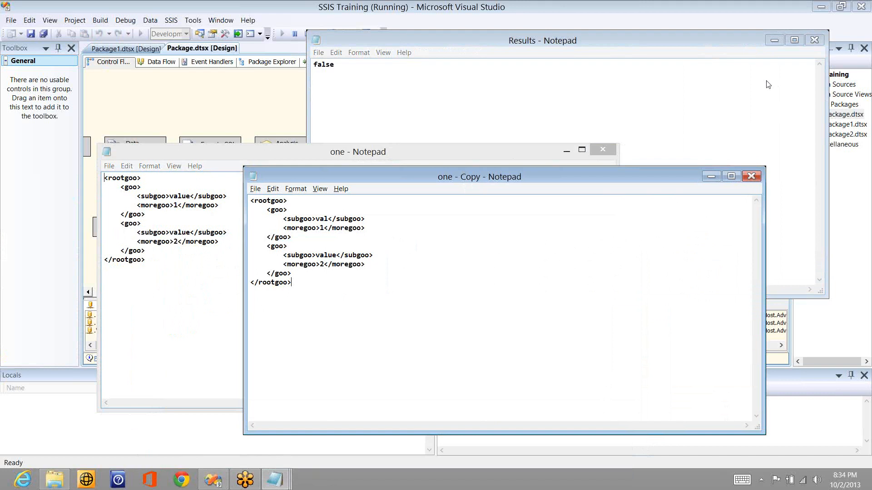
{"action": "left_click", "coordinate": [424, 91]}
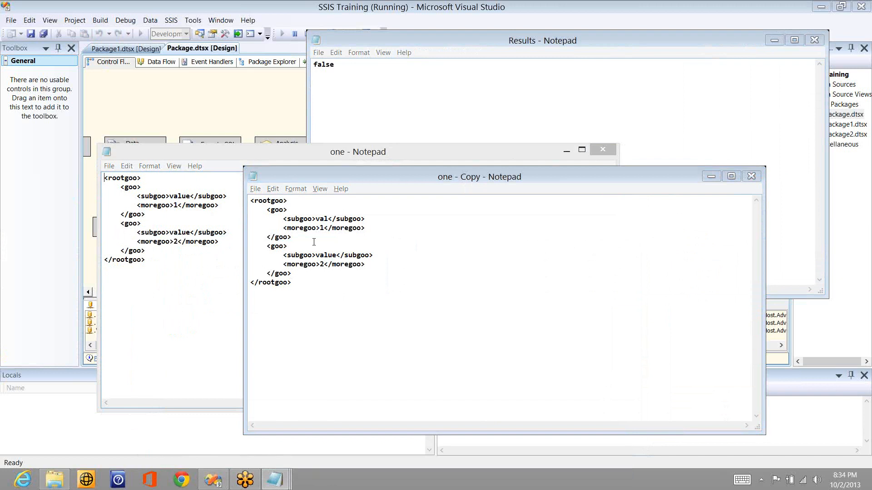
{"action": "left_click", "coordinate": [328, 221]}
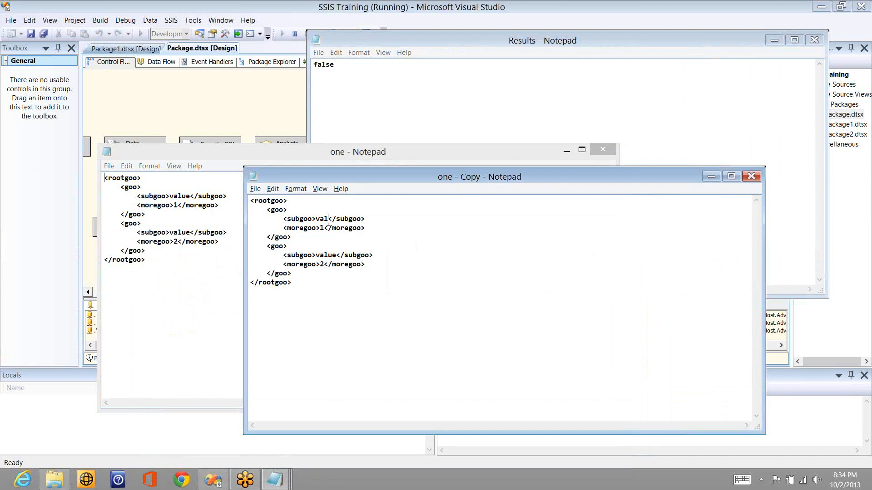
{"action": "type", "text": "ue"}
{"action": "left_click_drag", "start_coordinate": [653, 176], "coordinate": [657, 5]}
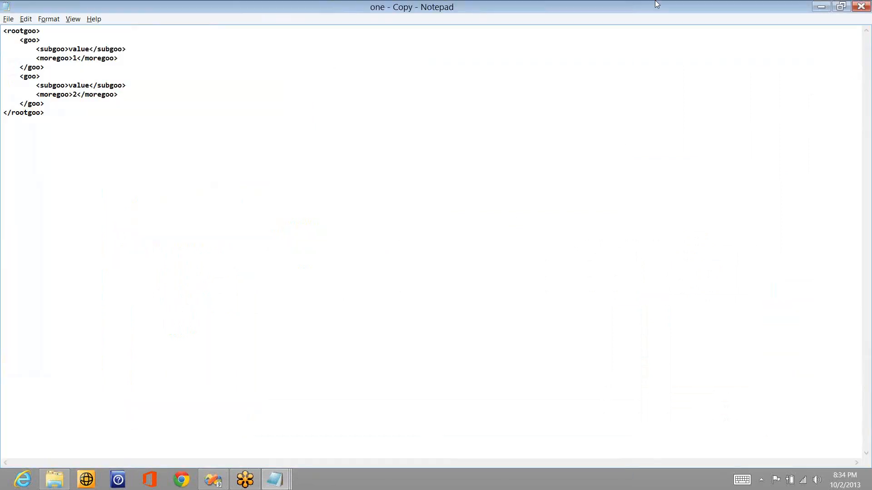
{"action": "right_click", "coordinate": [629, 13]}
{"action": "key", "text": "alt+F4"}
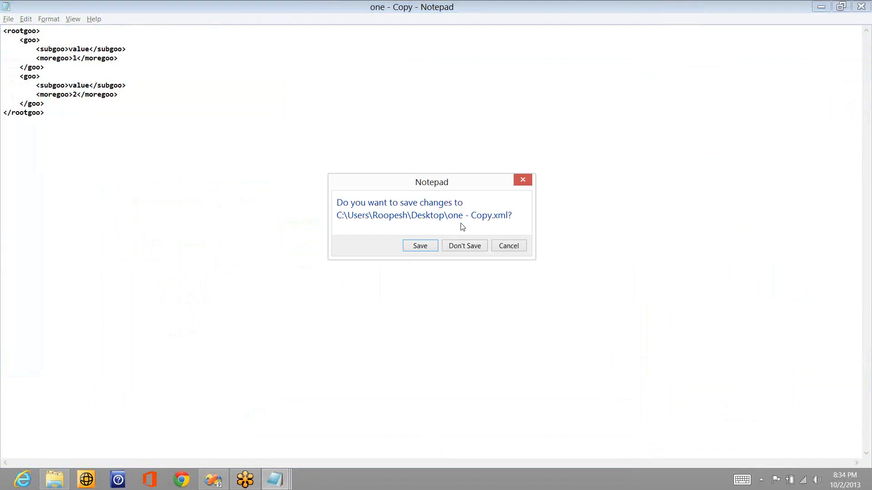
{"action": "left_click", "coordinate": [424, 241]}
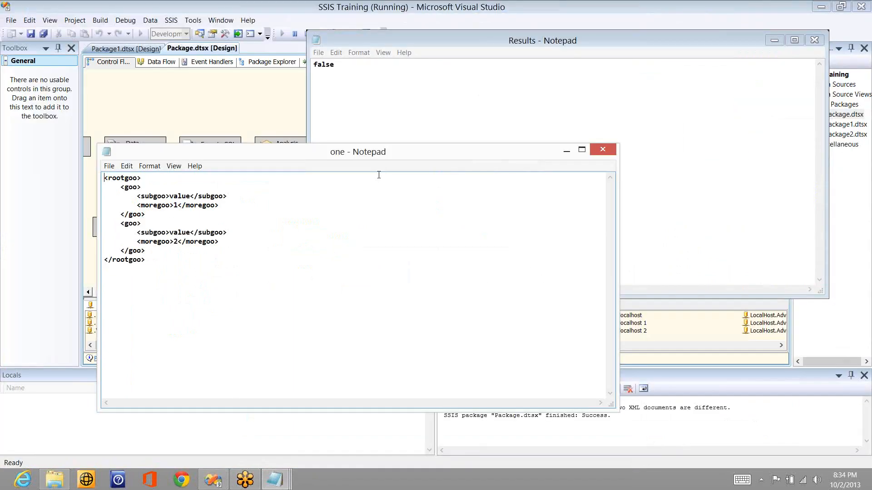
Step: Close the one.xml and Results.txt Notepad windows
{"action": "right_click", "coordinate": [395, 156]}
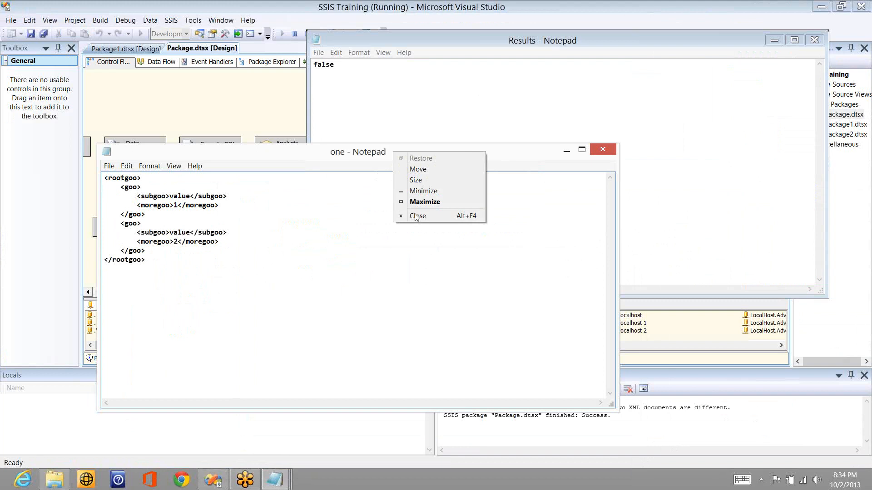
{"action": "left_click", "coordinate": [415, 213]}
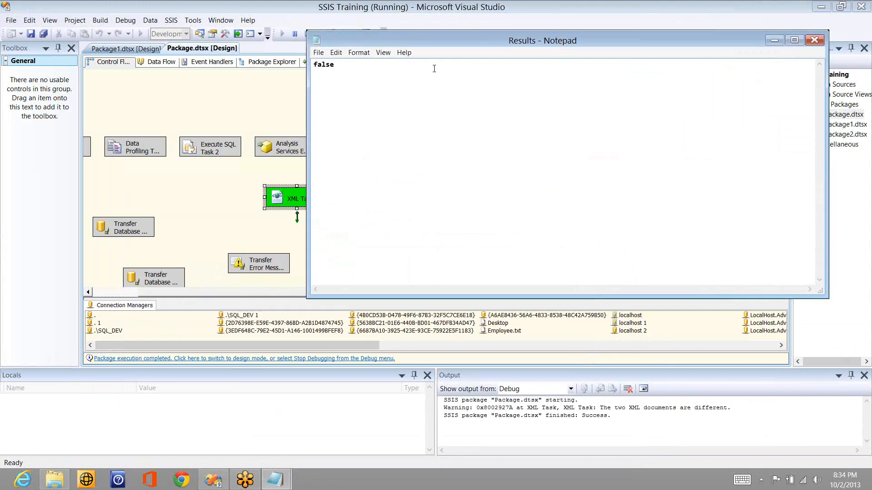
{"action": "right_click", "coordinate": [445, 44]}
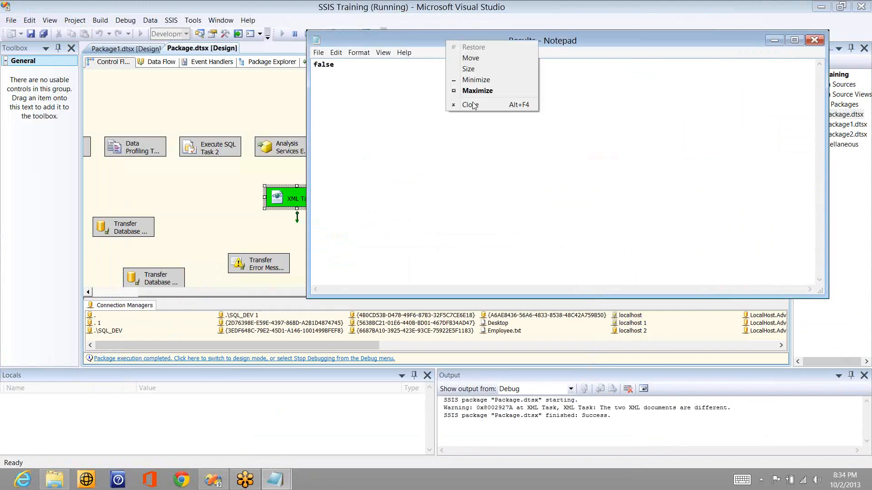
{"action": "left_click", "coordinate": [505, 105]}
Step: Review the val change in the Results1 diffgram, then close it
{"action": "left_click", "coordinate": [276, 480]}
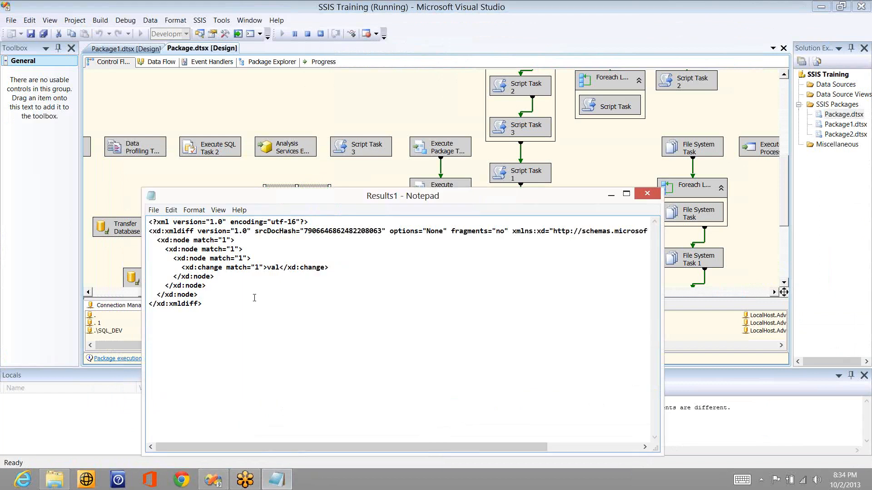
{"action": "double_click", "coordinate": [275, 267]}
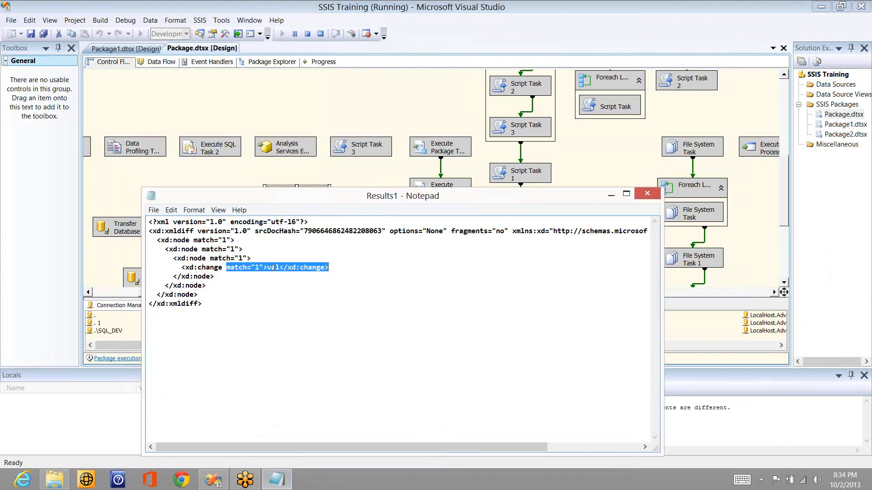
{"action": "left_click", "coordinate": [312, 282]}
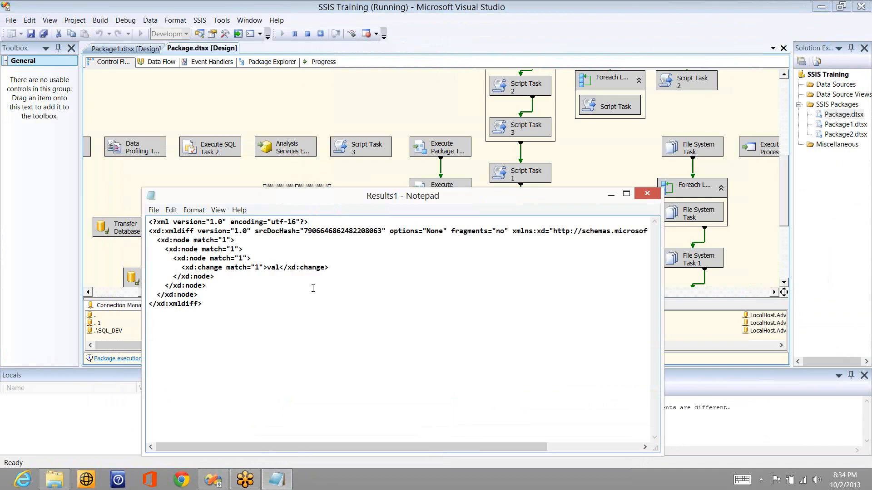
{"action": "left_click", "coordinate": [643, 195]}
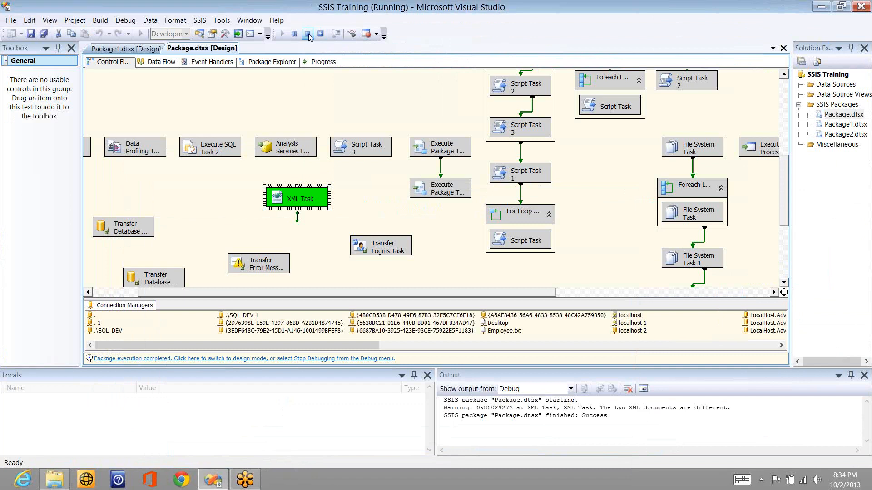
Step: Stop the run, check the XML Task's DiffGramSave destination, and rerun the package
{"action": "left_click", "coordinate": [308, 34]}
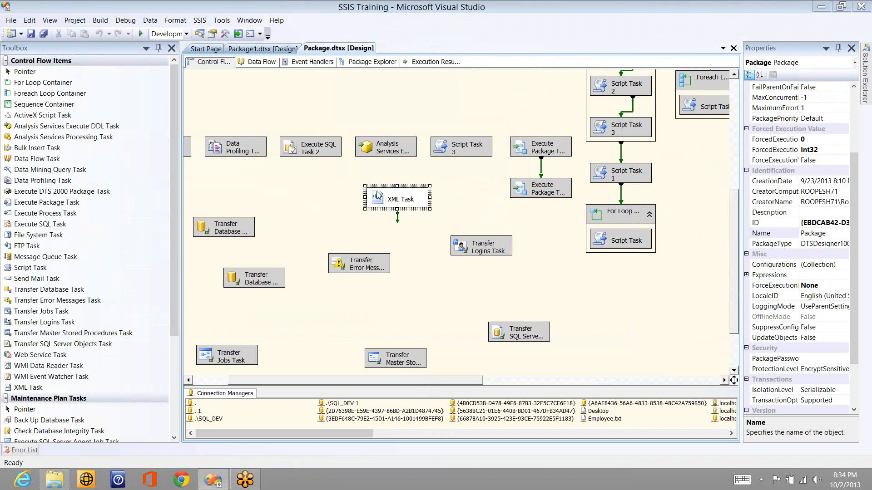
{"action": "double_click", "coordinate": [382, 197]}
{"action": "left_click", "coordinate": [355, 183]}
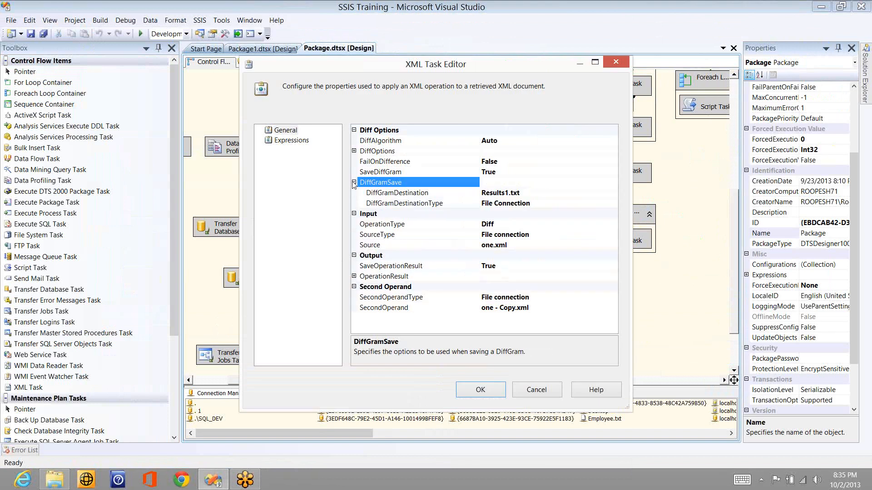
{"action": "left_click", "coordinate": [480, 391]}
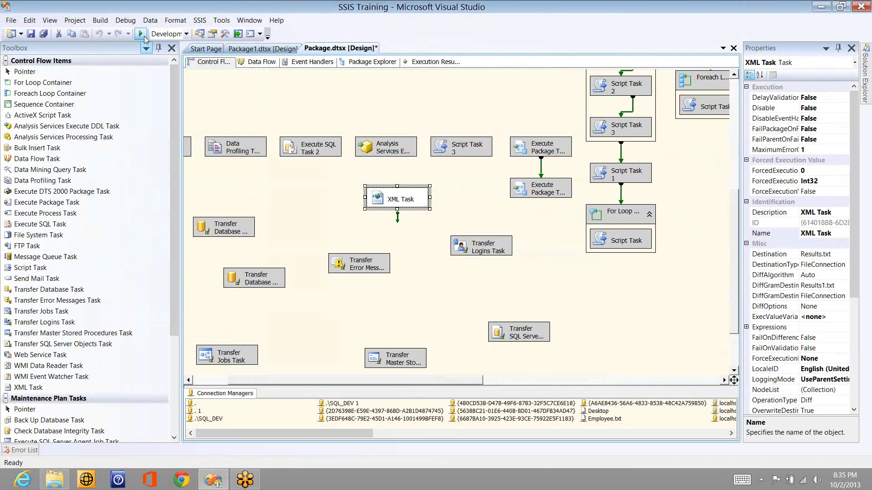
{"action": "left_click", "coordinate": [142, 35]}
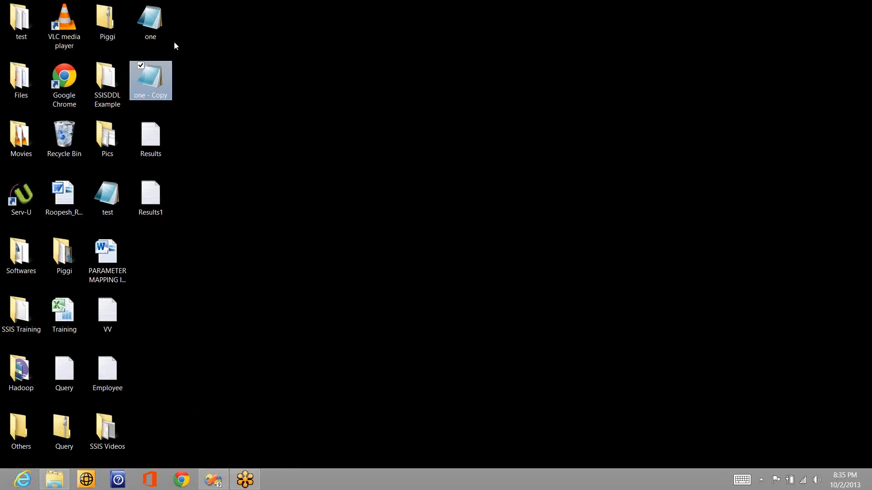
Step: Check that Results.txt reads true and that the Results1 diffgram shows no differences, closing both
{"action": "double_click", "coordinate": [149, 140]}
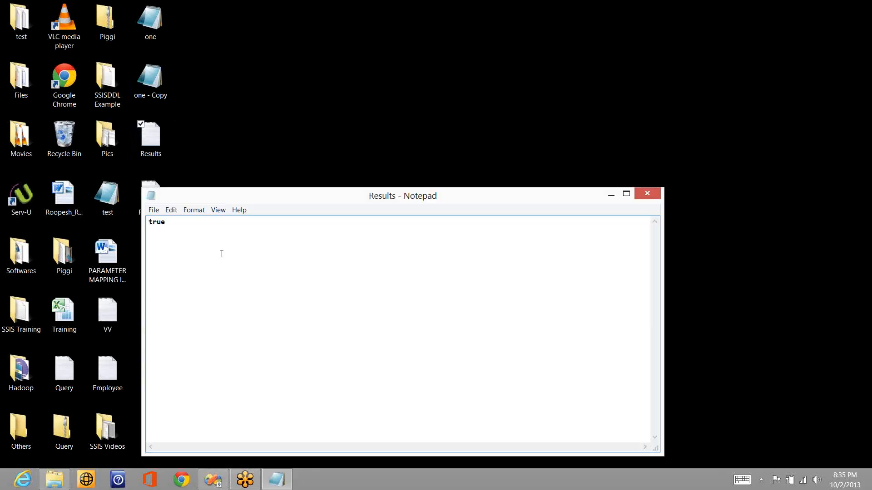
{"action": "left_click", "coordinate": [647, 194]}
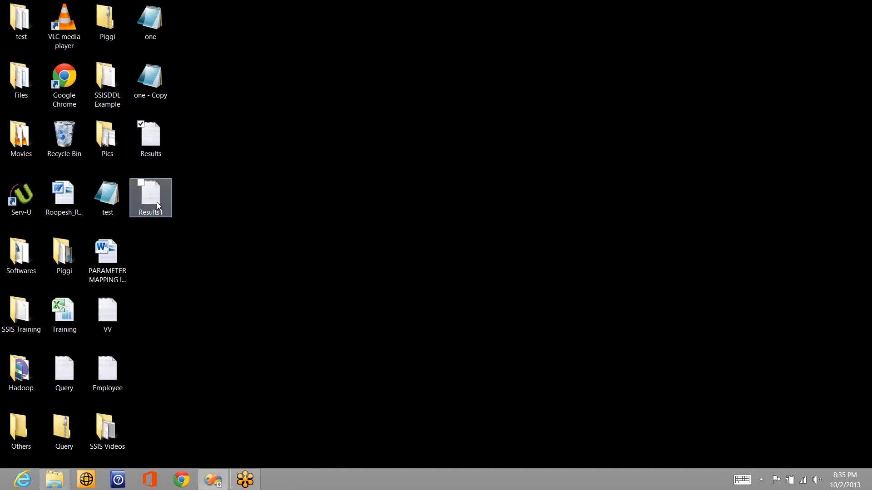
{"action": "double_click", "coordinate": [157, 202]}
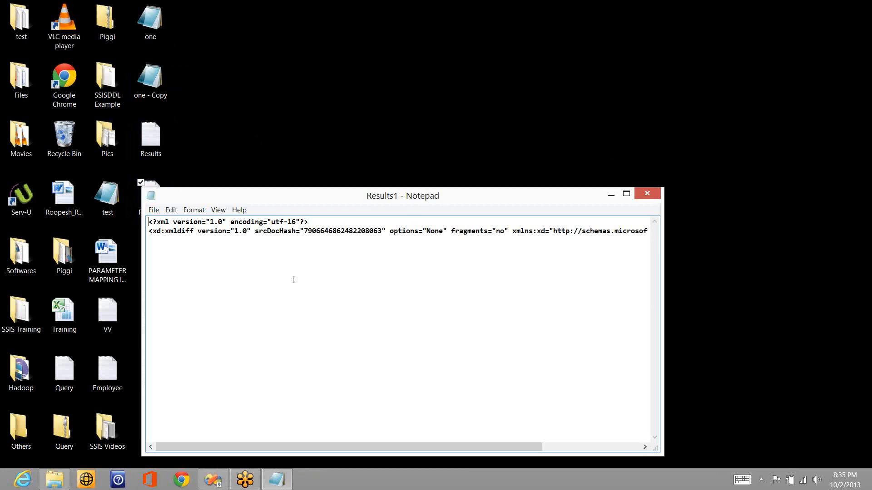
{"action": "left_click", "coordinate": [646, 192]}
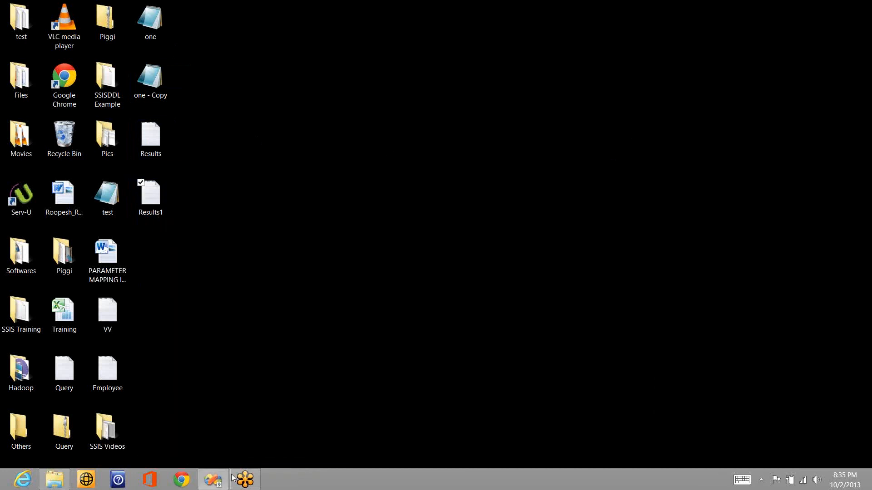
Step: Stop debugging in Visual Studio and reopen the XML Task Editor
{"action": "left_click", "coordinate": [224, 480]}
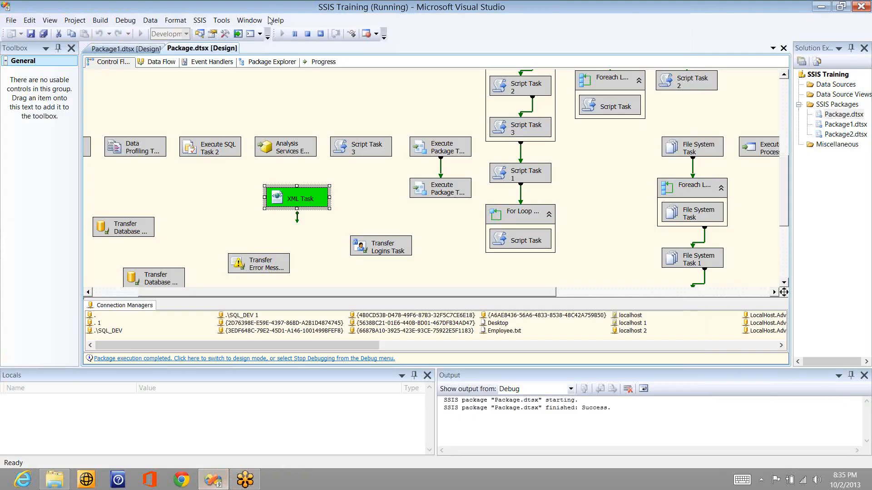
{"action": "left_click", "coordinate": [308, 35]}
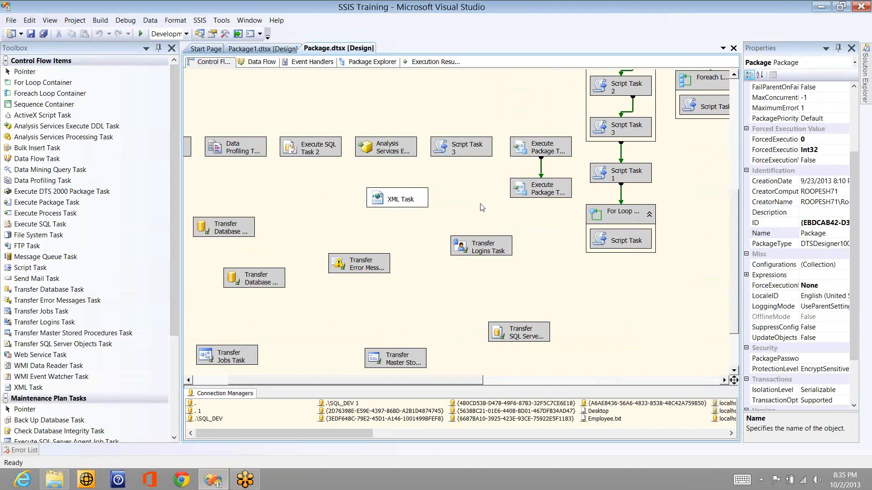
{"action": "double_click", "coordinate": [412, 203]}
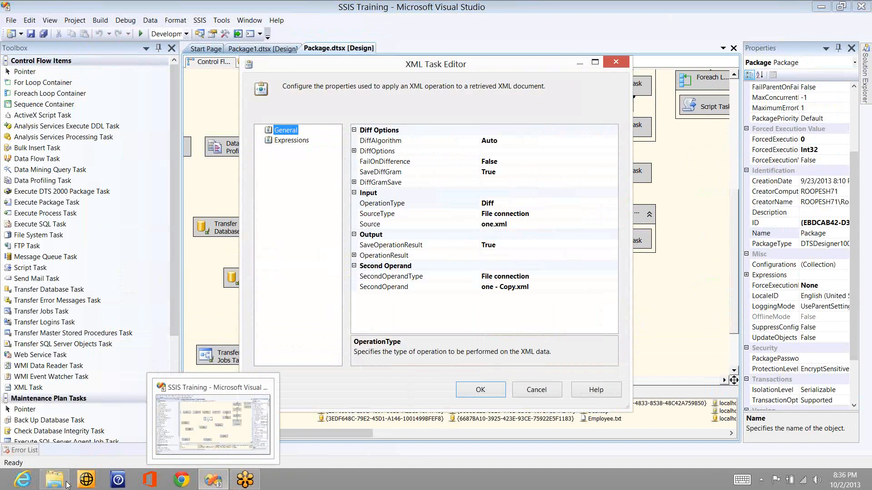
Step: Trim one.xml's first subgoo from value to val, save it, and close the XML Task Editor with OK
{"action": "mouse_move", "coordinate": [58, 480]}
{"action": "left_click", "coordinate": [63, 419]}
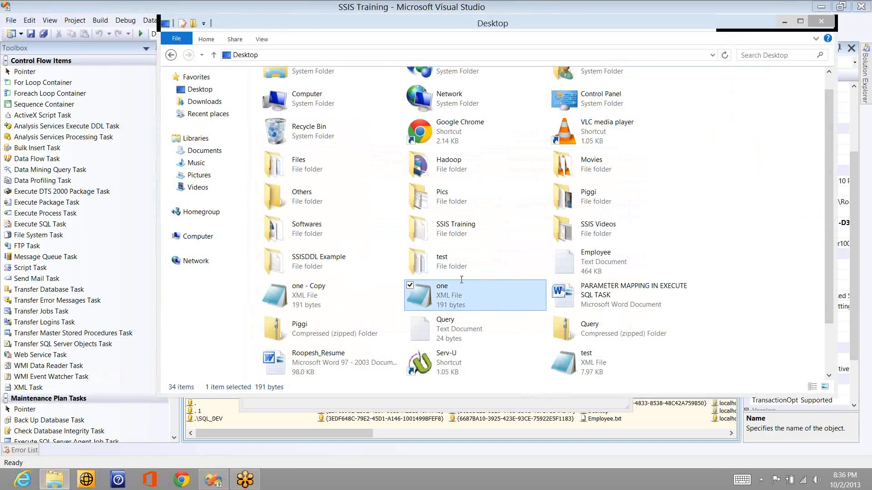
{"action": "double_click", "coordinate": [461, 280]}
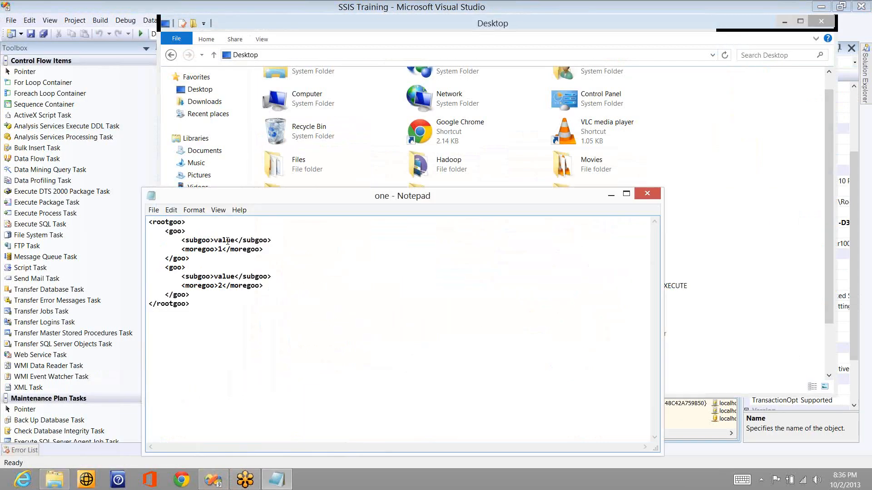
{"action": "left_click", "coordinate": [234, 240]}
{"action": "key", "text": "BackSpace"}
{"action": "key", "text": "BackSpace"}
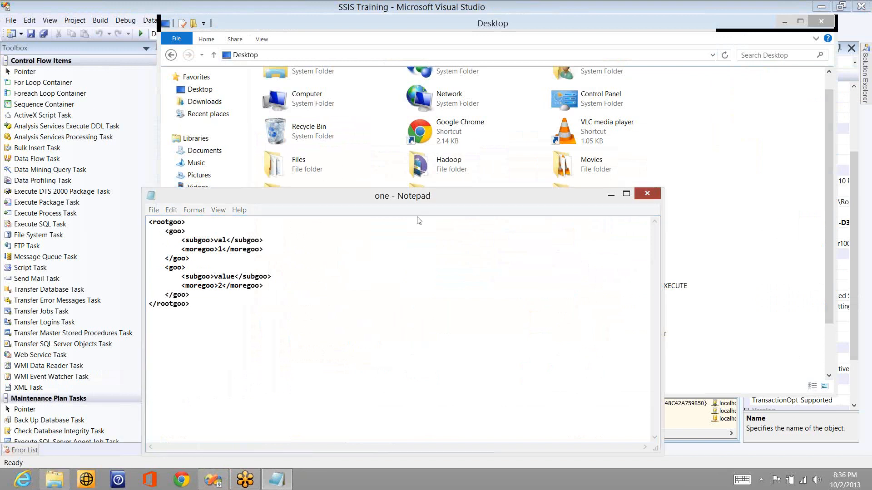
{"action": "key", "text": "alt+F4"}
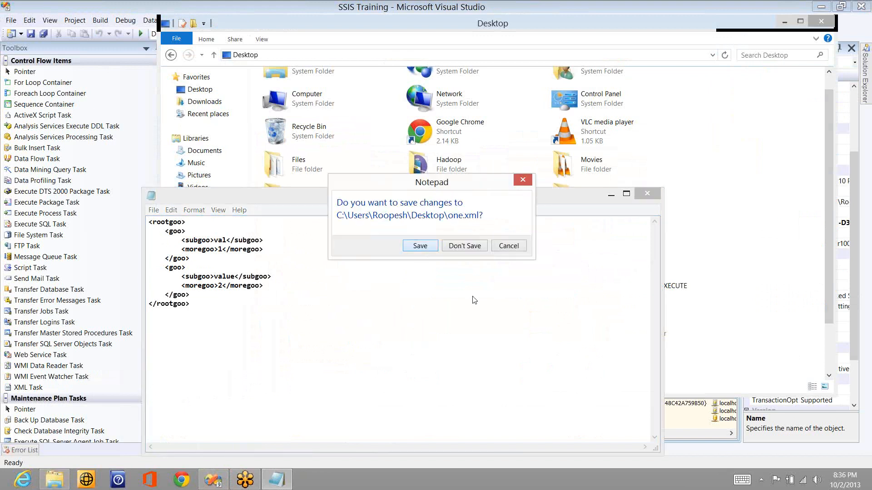
{"action": "key", "text": "Return"}
{"action": "left_click", "coordinate": [389, 461]}
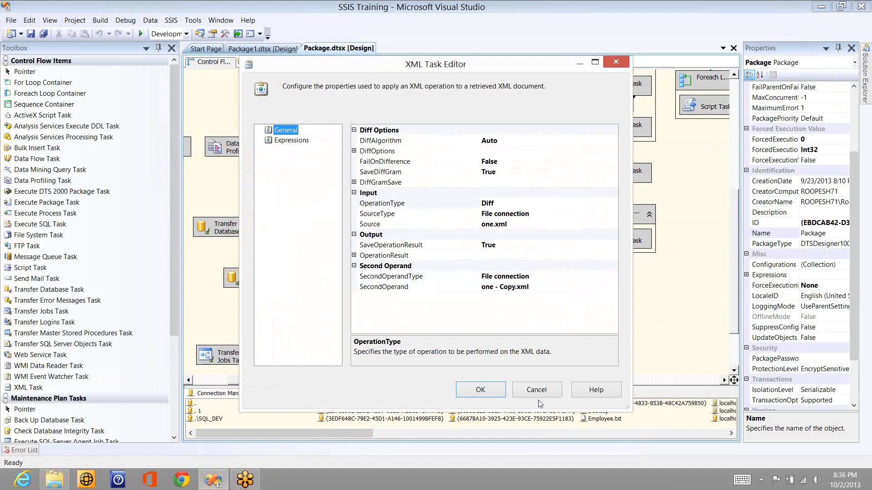
{"action": "key", "text": "Return"}
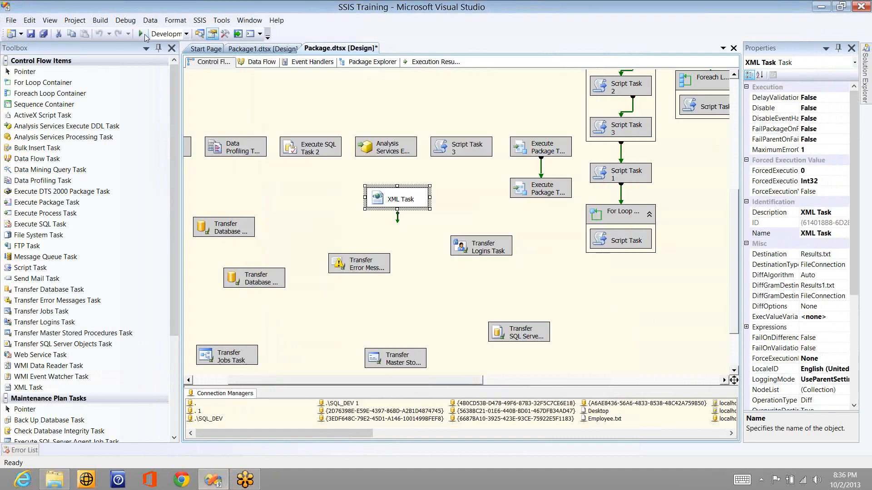
Step: Rerun the package, then show the desktop and open the Results1 diffgram
{"action": "left_click", "coordinate": [141, 34]}
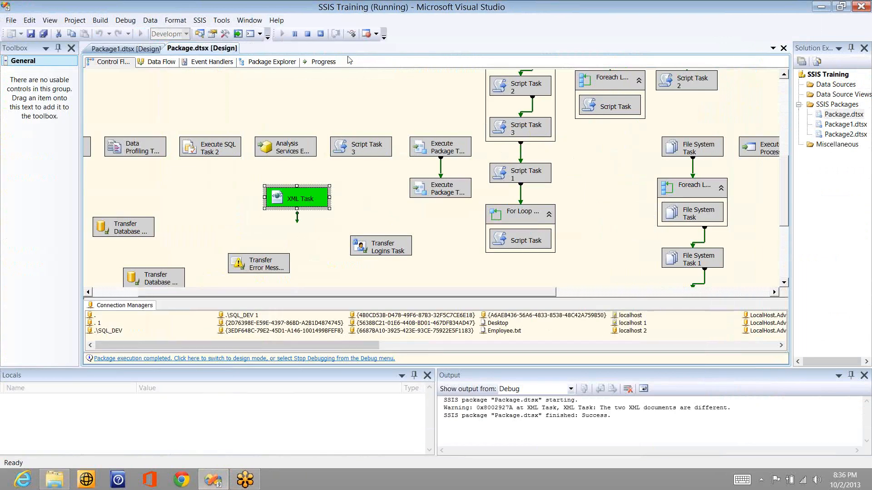
{"action": "key", "text": "super+d"}
{"action": "double_click", "coordinate": [150, 191]}
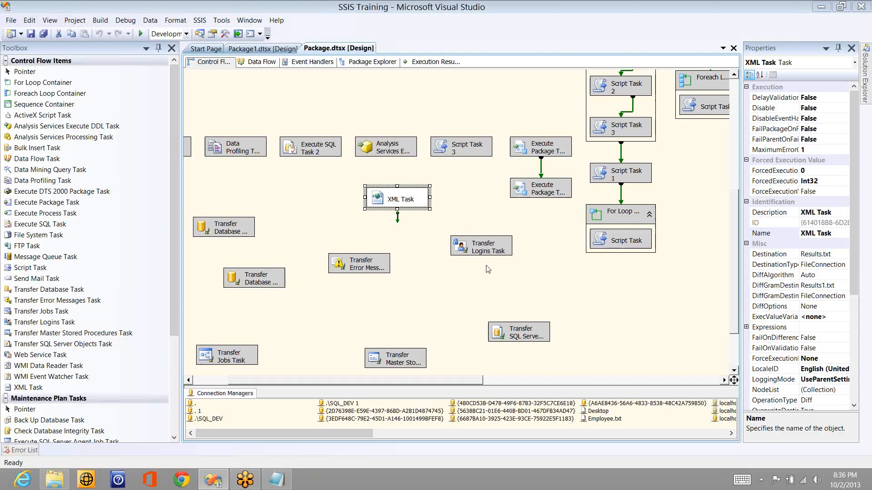
Step: Open the XML Task Editor and try Patch as the operation type
{"action": "left_click", "coordinate": [397, 197]}
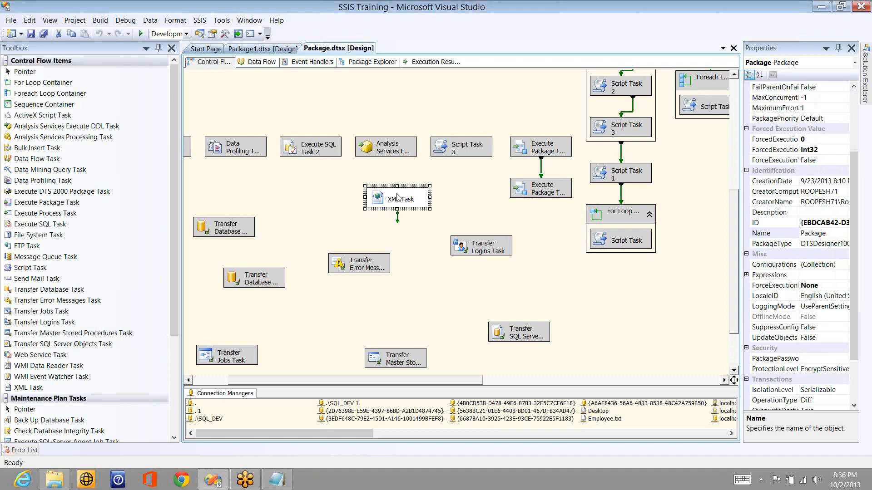
{"action": "double_click", "coordinate": [397, 198]}
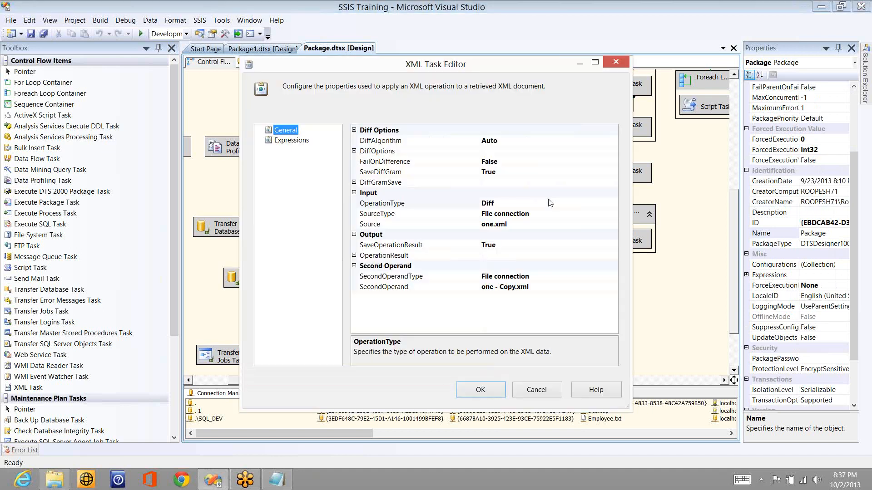
{"action": "left_click", "coordinate": [613, 205]}
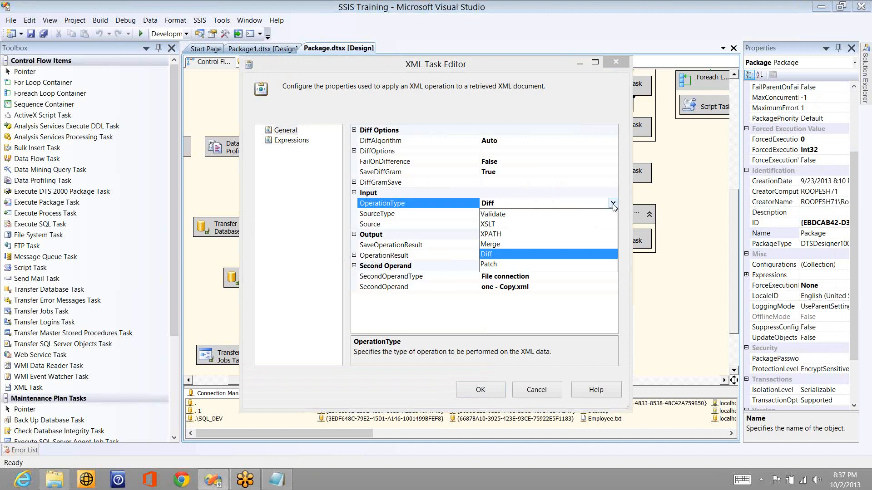
{"action": "left_click", "coordinate": [488, 264]}
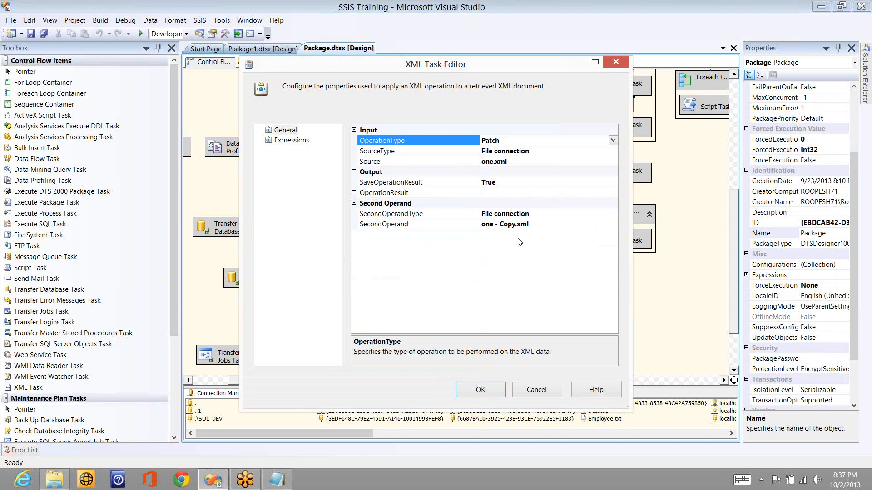
{"action": "left_click", "coordinate": [613, 225]}
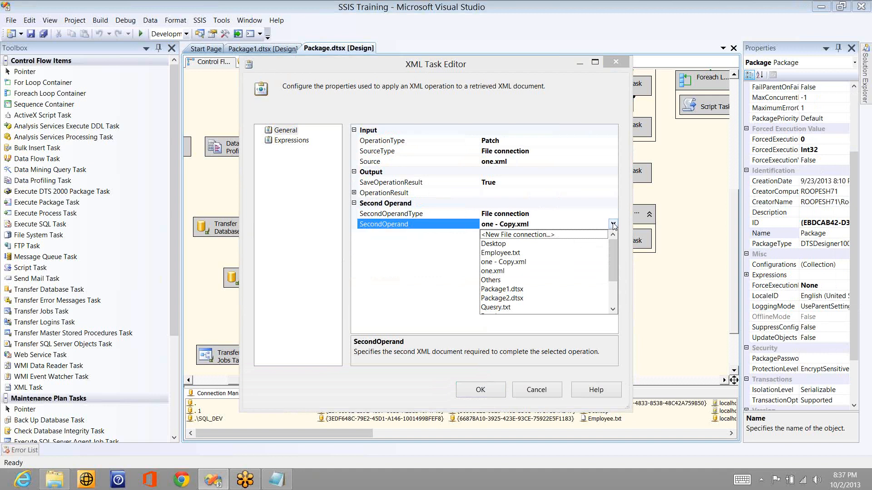
{"action": "left_click", "coordinate": [608, 139]}
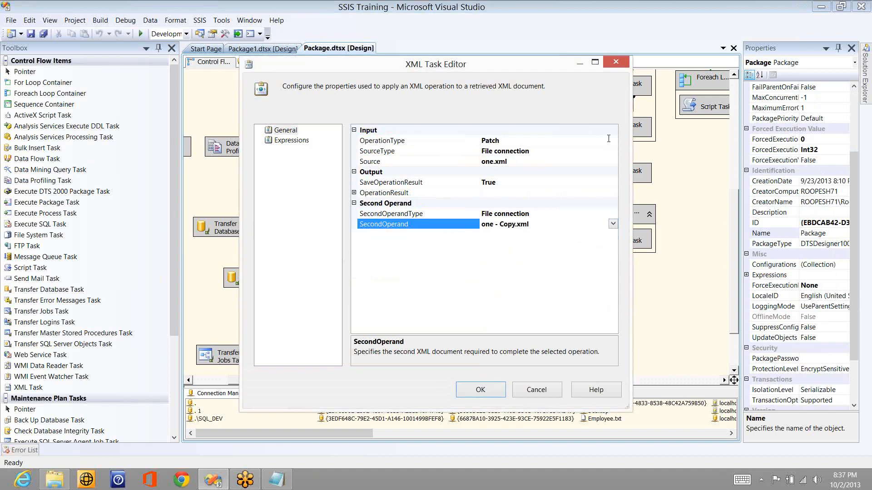
{"action": "left_click", "coordinate": [608, 139]}
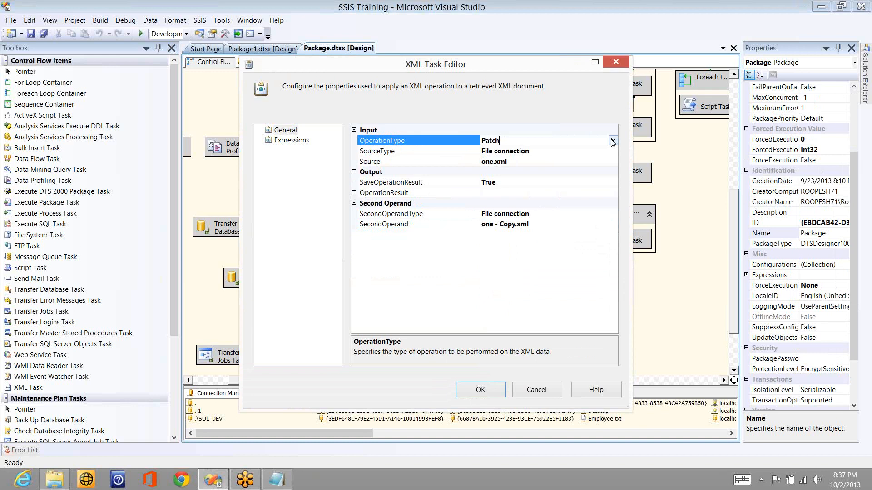
Step: Switch the operation type back to Diff, then to Merge
{"action": "left_click", "coordinate": [613, 141]}
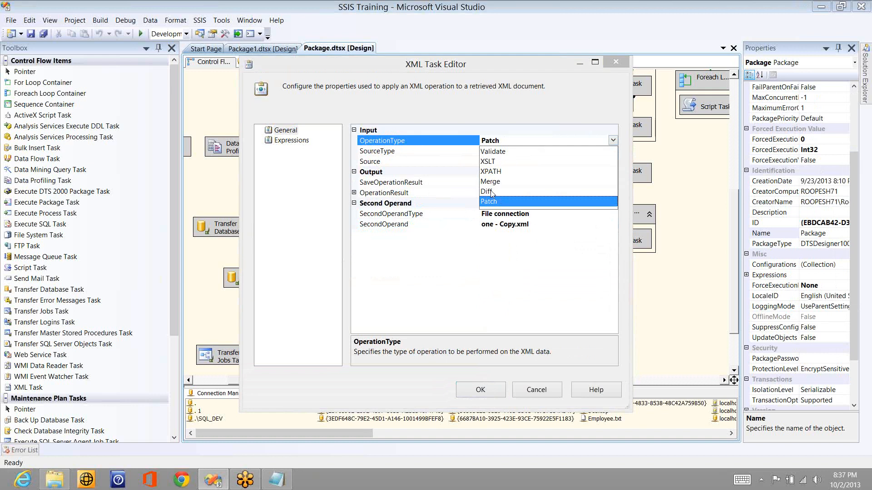
{"action": "left_click", "coordinate": [615, 192]}
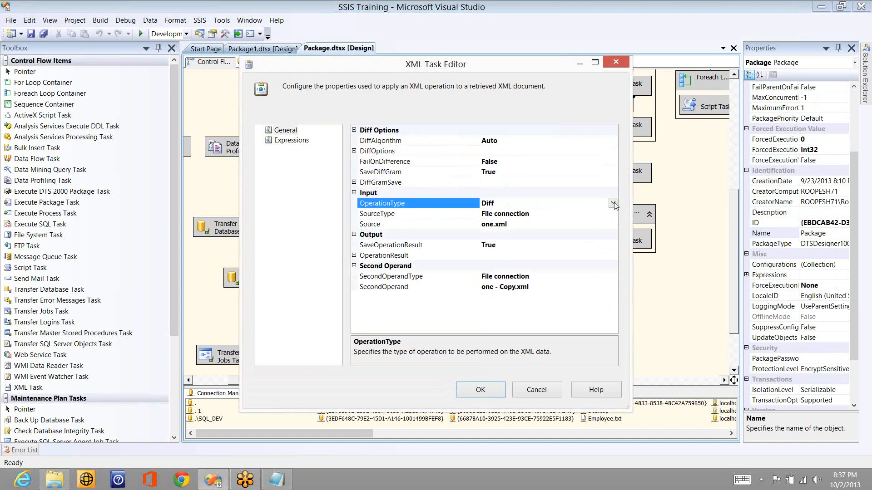
{"action": "left_click", "coordinate": [613, 203]}
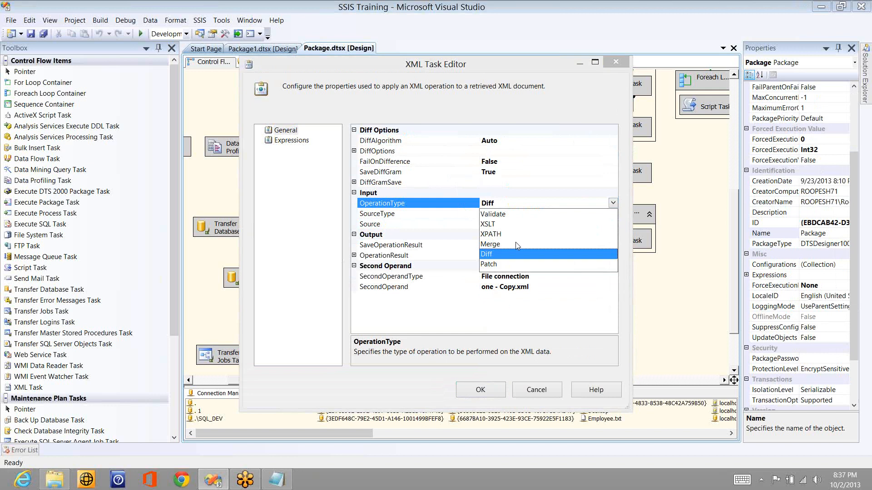
{"action": "left_click", "coordinate": [516, 245]}
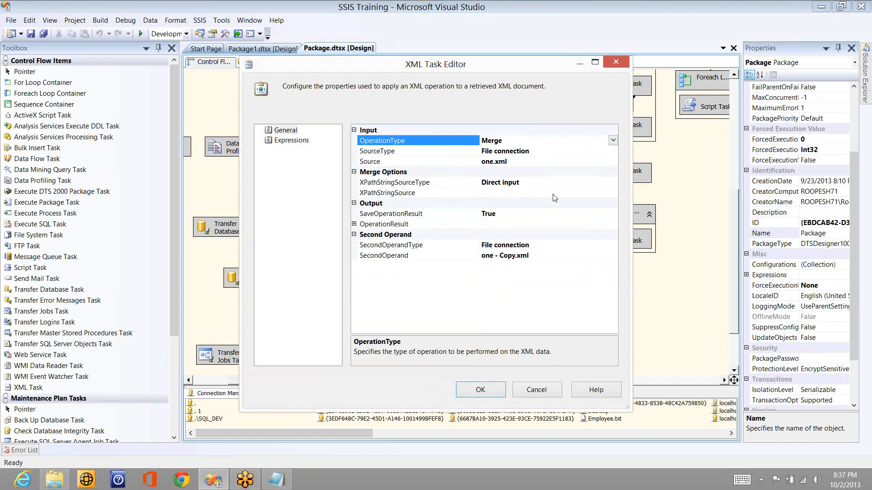
Step: Try a File connection XPath source using one - Copy.xml
{"action": "double_click", "coordinate": [612, 194]}
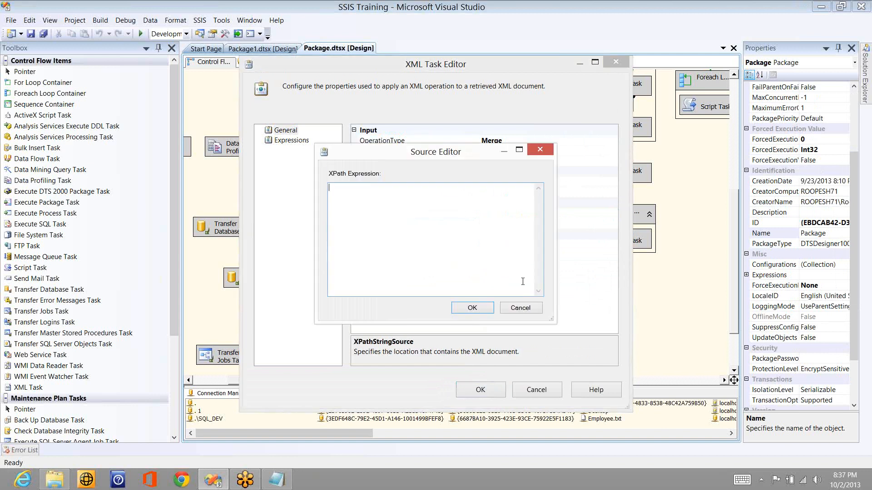
{"action": "left_click", "coordinate": [520, 308]}
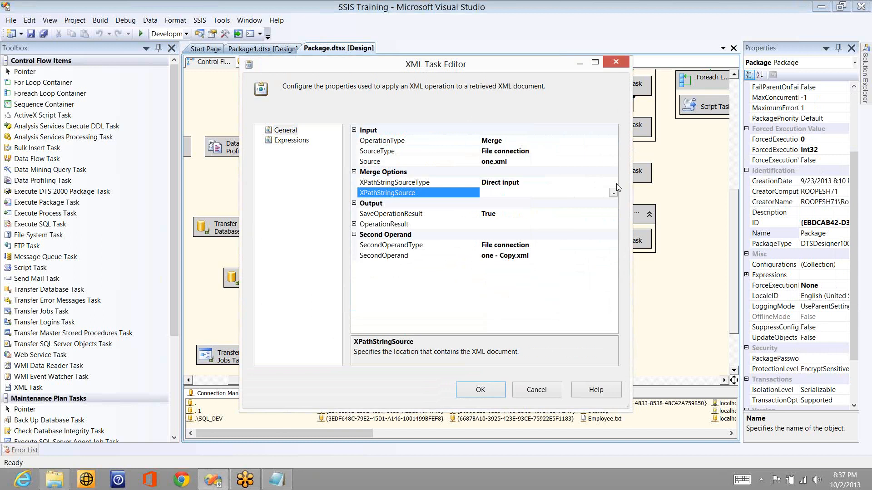
{"action": "left_click", "coordinate": [613, 183]}
{"action": "left_click", "coordinate": [613, 182]}
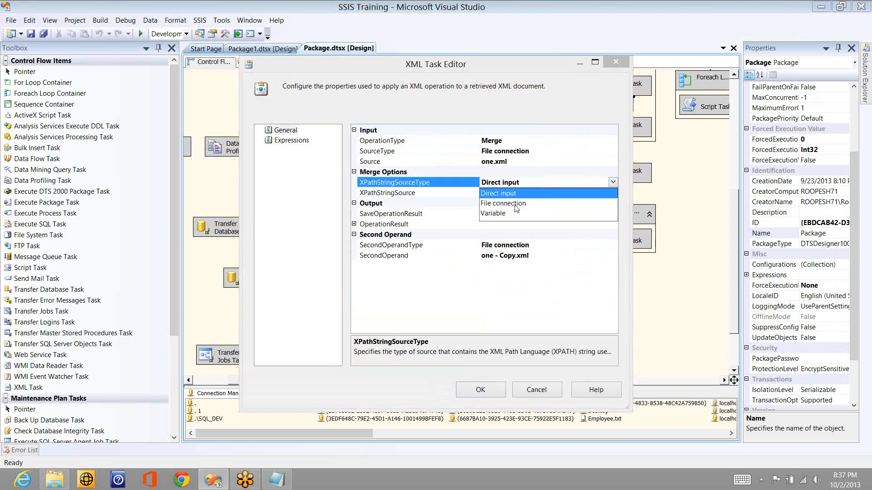
{"action": "left_click", "coordinate": [484, 131]}
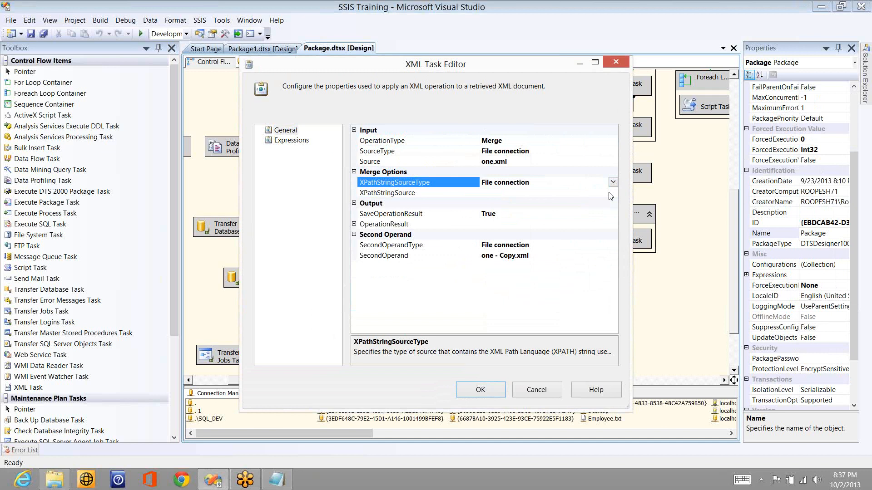
{"action": "left_click", "coordinate": [610, 194]}
{"action": "left_click", "coordinate": [612, 192]}
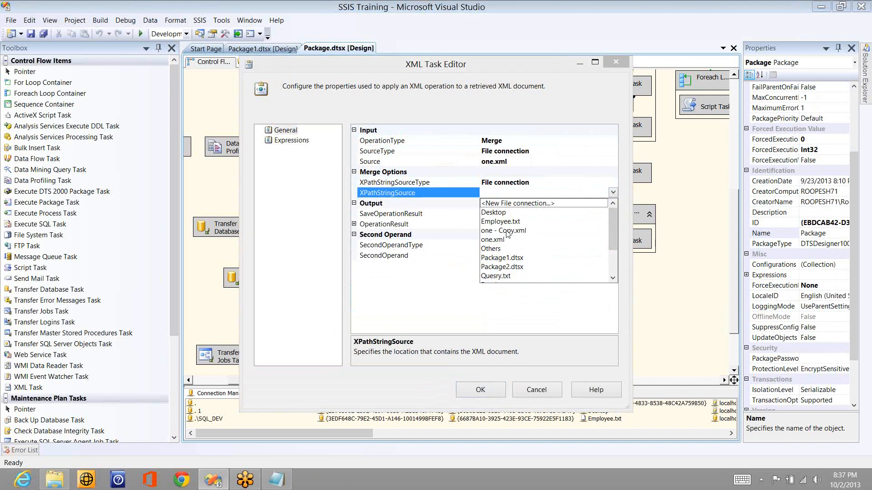
{"action": "left_click", "coordinate": [507, 231]}
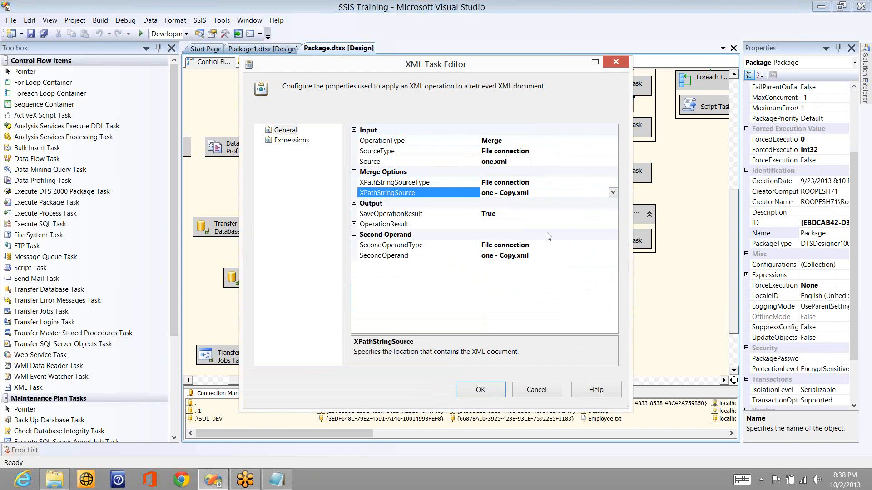
Step: Check the operation result settings and set the XPath source type back to Direct input
{"action": "left_click", "coordinate": [354, 224]}
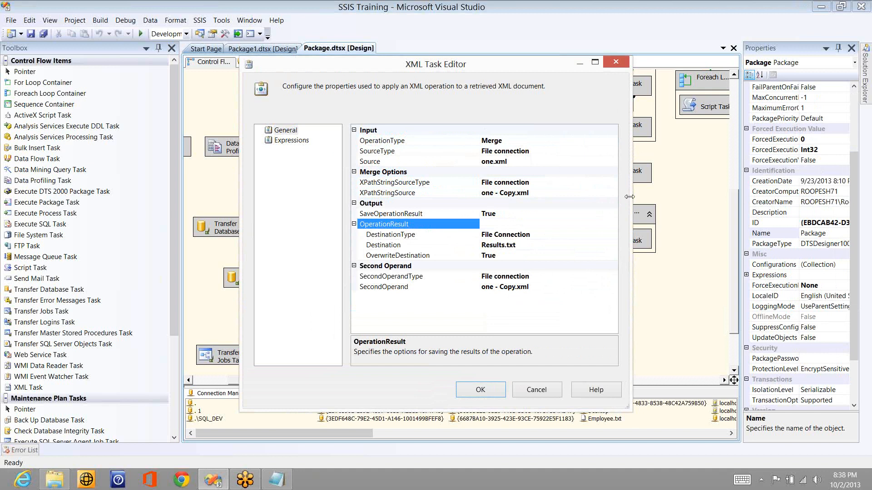
{"action": "left_click", "coordinate": [615, 196]}
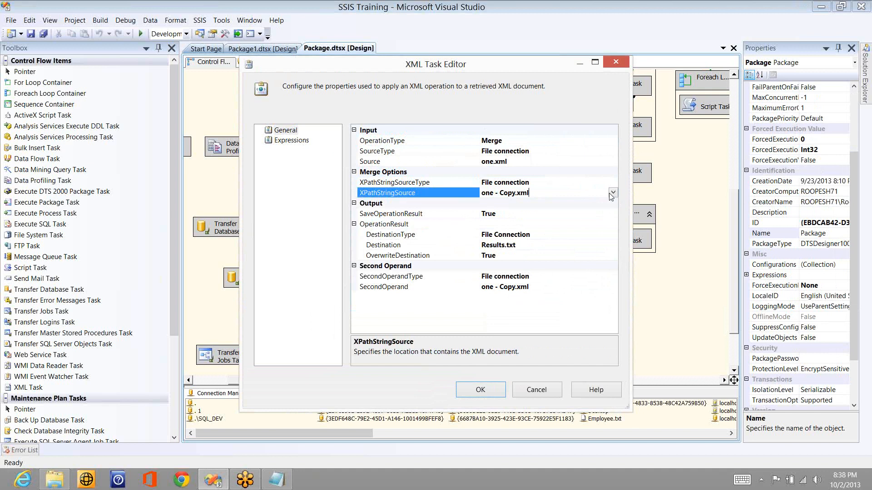
{"action": "left_click", "coordinate": [612, 182]}
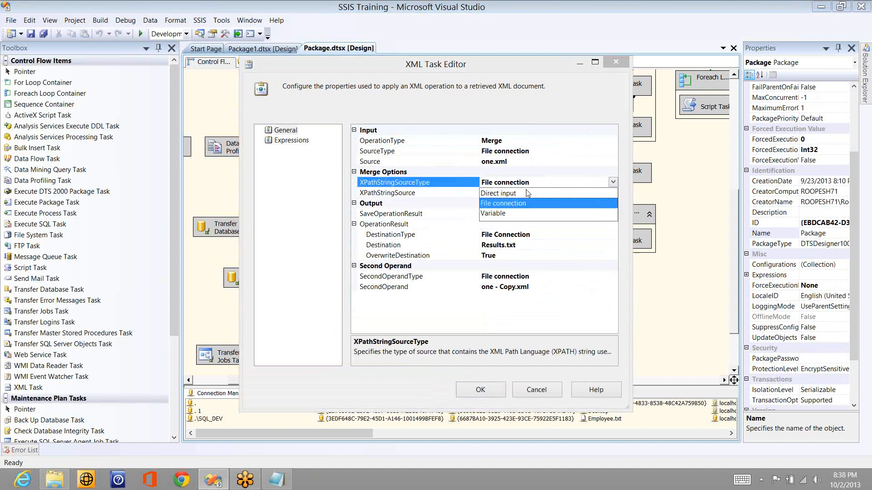
{"action": "left_click", "coordinate": [528, 193]}
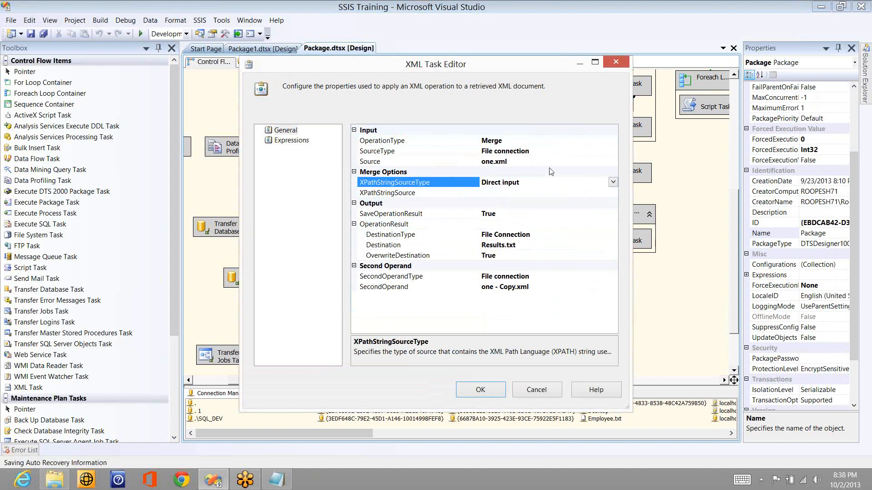
Step: Save the XML Task settings, run the package to Success, and show the desktop
{"action": "left_click", "coordinate": [480, 391]}
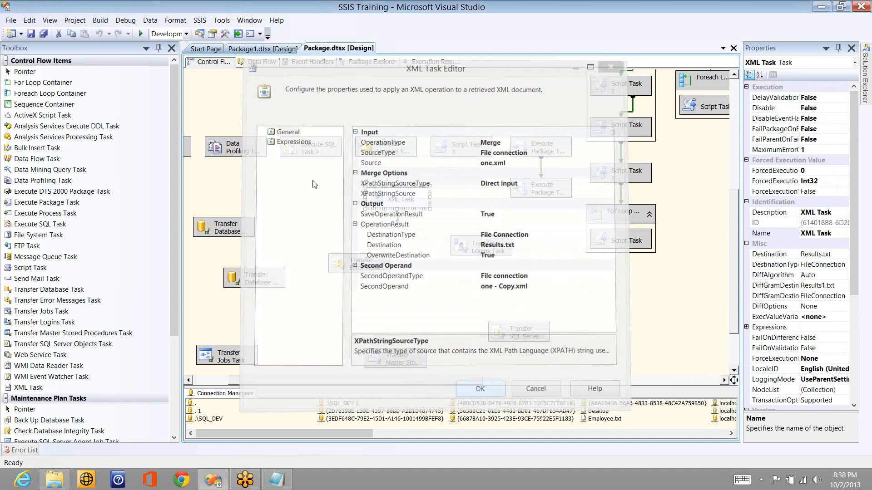
{"action": "left_click", "coordinate": [140, 34]}
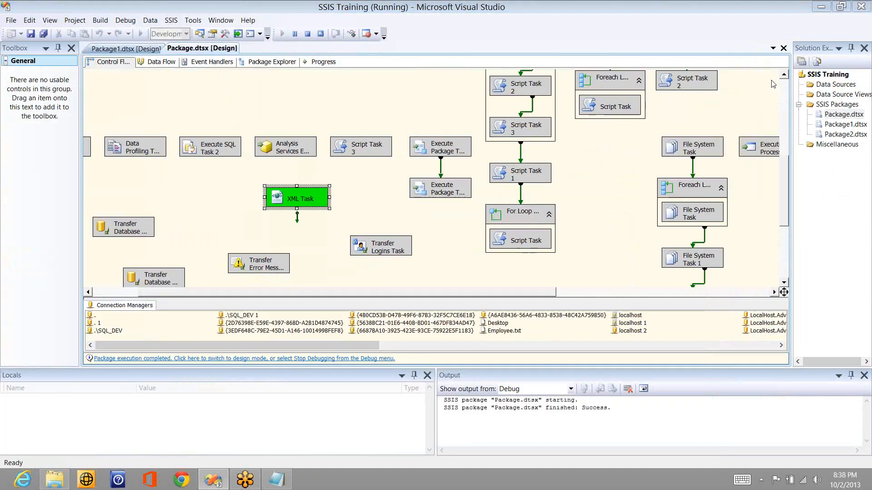
{"action": "left_click", "coordinate": [773, 84]}
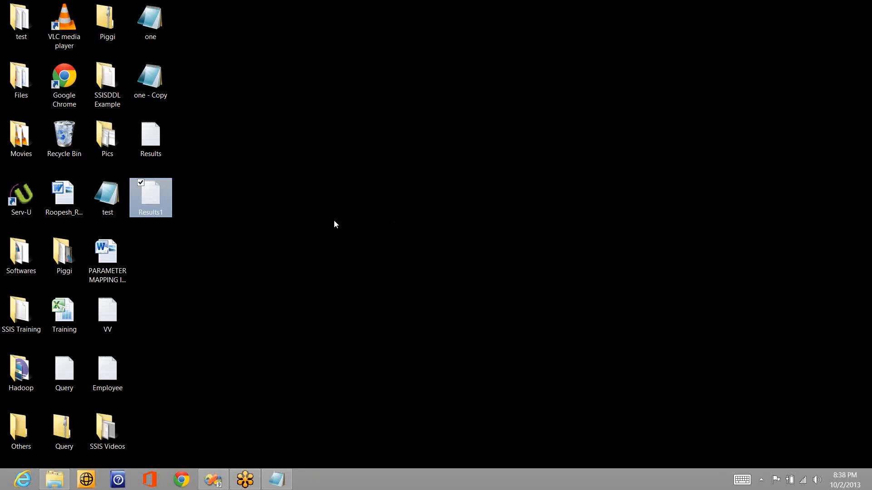
{"action": "left_click", "coordinate": [334, 221]}
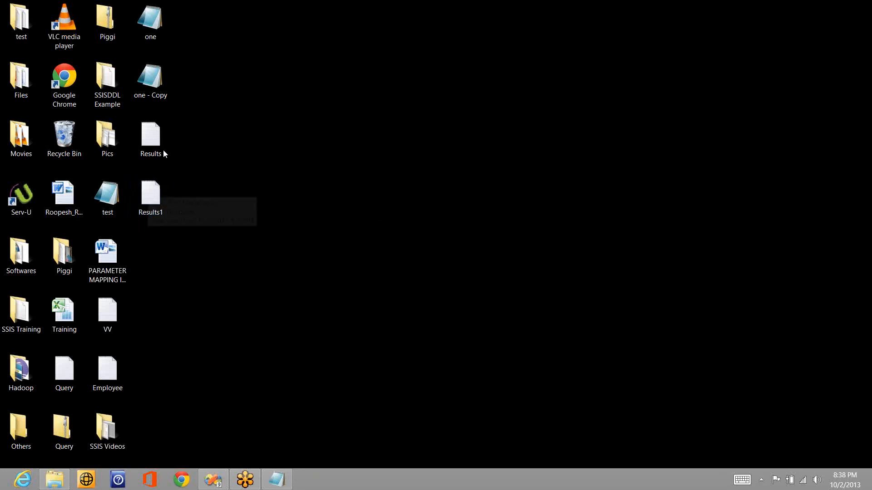
Step: Open Results.txt from the desktop to view the merged XML output
{"action": "double_click", "coordinate": [146, 135]}
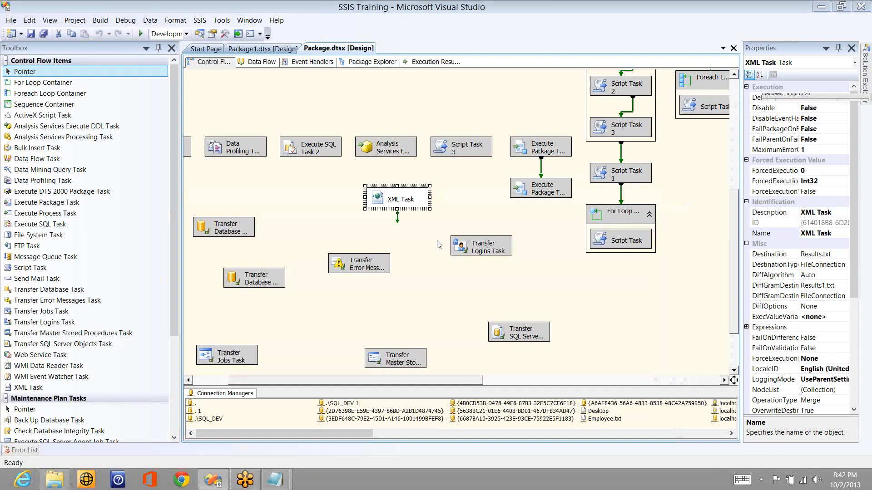
Step: Disable the XML Task and place a new FTP Task on the control flow
{"action": "left_click", "coordinate": [414, 199]}
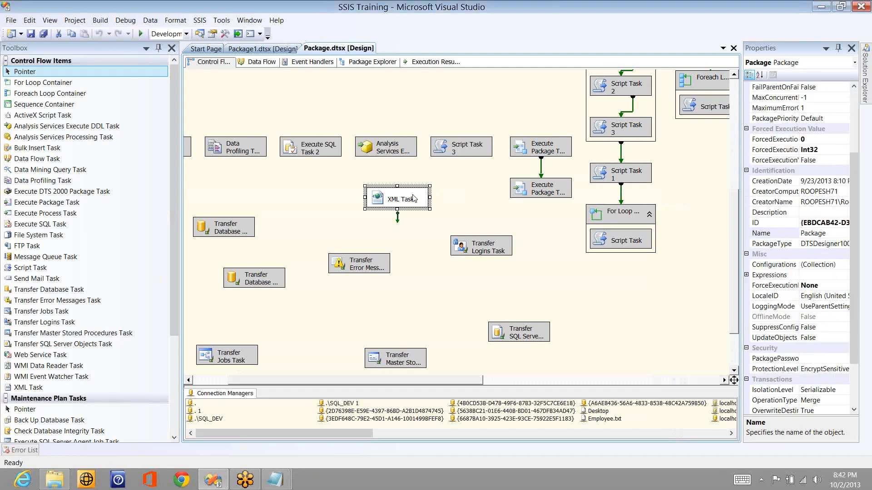
{"action": "right_click", "coordinate": [412, 197]}
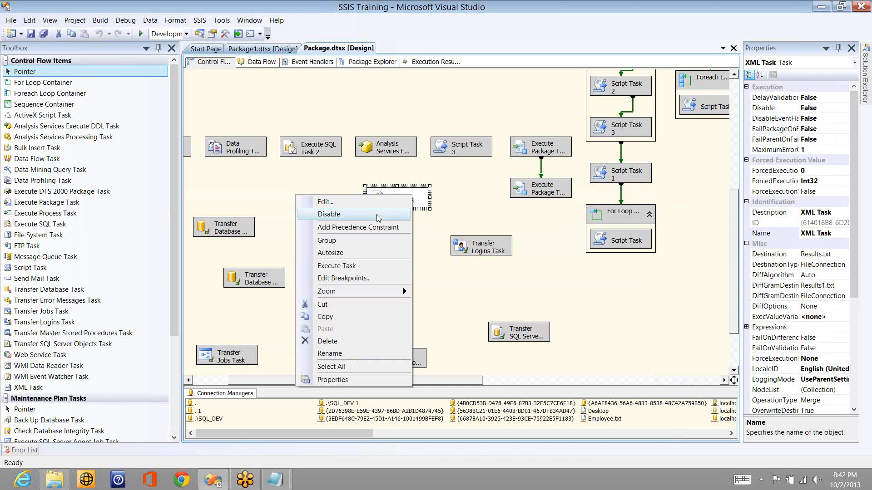
{"action": "left_click", "coordinate": [375, 217]}
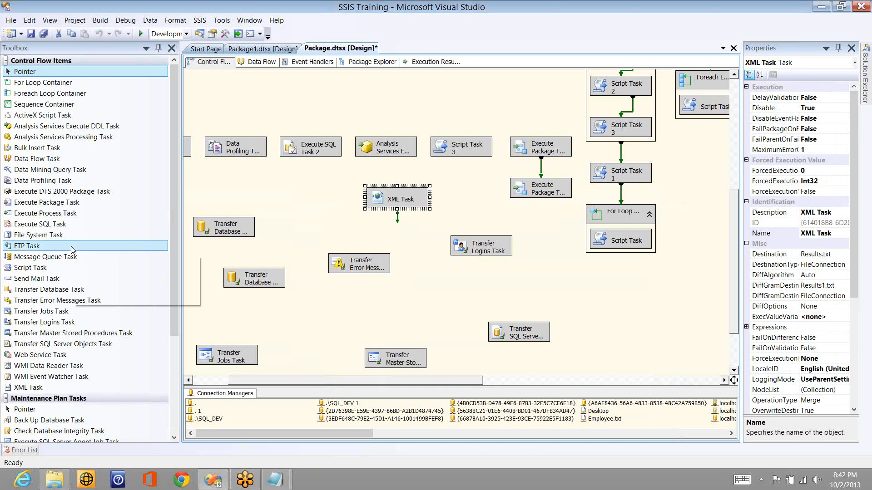
{"action": "left_click", "coordinate": [280, 177]}
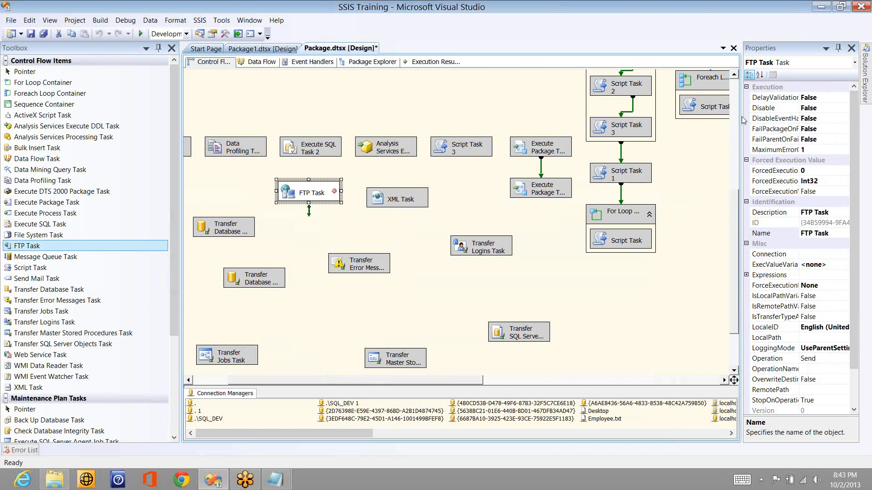
{"action": "left_click", "coordinate": [748, 140]}
{"action": "left_click", "coordinate": [755, 138]}
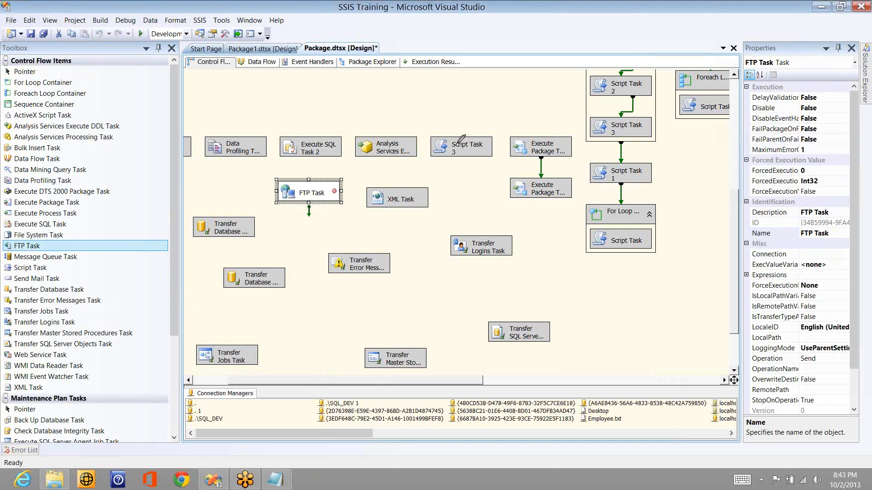
{"action": "left_click_drag", "start_coordinate": [489, 158], "coordinate": [457, 68]}
{"action": "left_click_drag", "start_coordinate": [218, 172], "coordinate": [217, 172]}
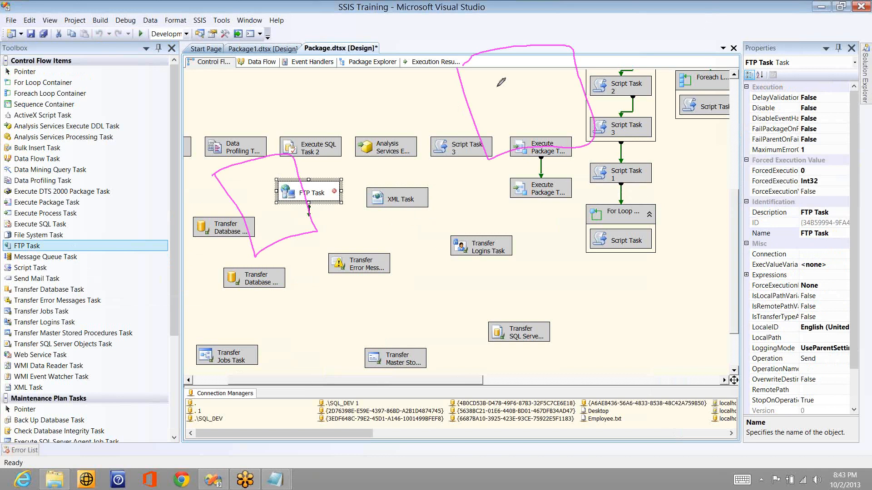
{"action": "mouse_move", "coordinate": [495, 80]}
{"action": "left_mouse_down"}
{"action": "mouse_move", "coordinate": [500, 102]}
{"action": "mouse_move", "coordinate": [504, 91]}
{"action": "mouse_move", "coordinate": [518, 90]}
{"action": "left_mouse_up"}
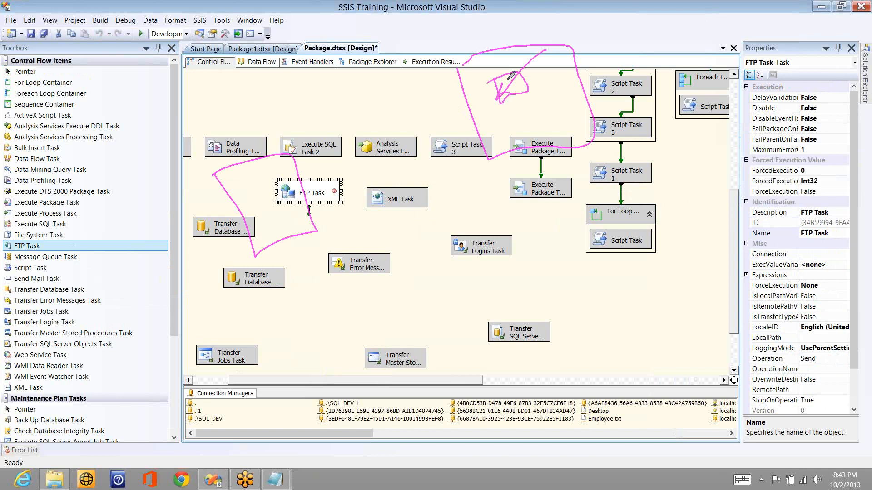
{"action": "left_click_drag", "start_coordinate": [508, 81], "coordinate": [282, 159]}
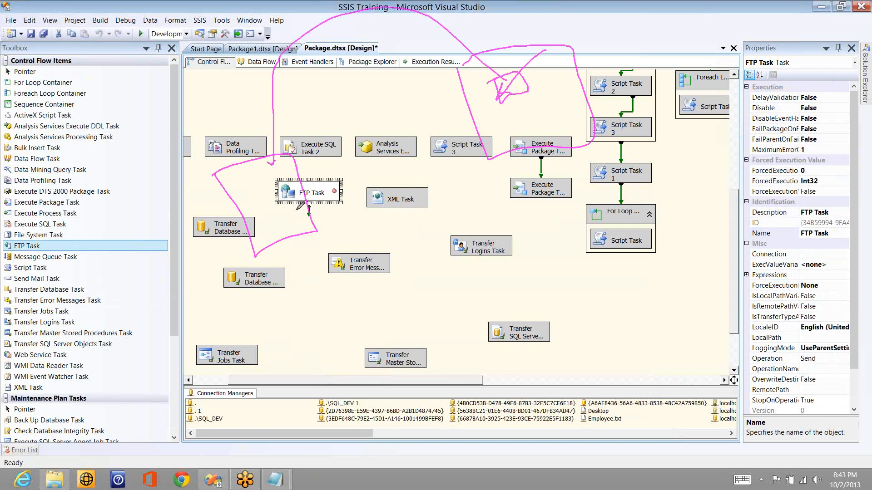
{"action": "left_click", "coordinate": [292, 209]}
{"action": "left_click_drag", "start_coordinate": [302, 203], "coordinate": [304, 204]}
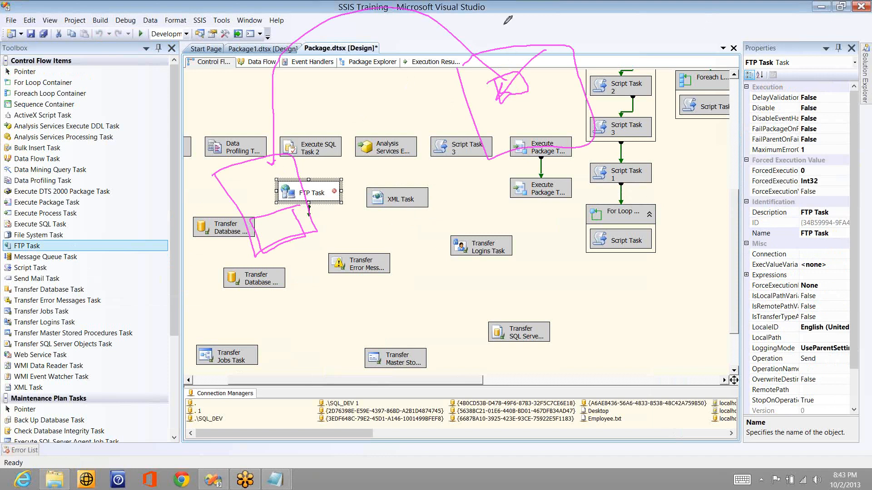
{"action": "left_click_drag", "start_coordinate": [504, 25], "coordinate": [508, 68]}
{"action": "left_click_drag", "start_coordinate": [366, 94], "coordinate": [435, 111]}
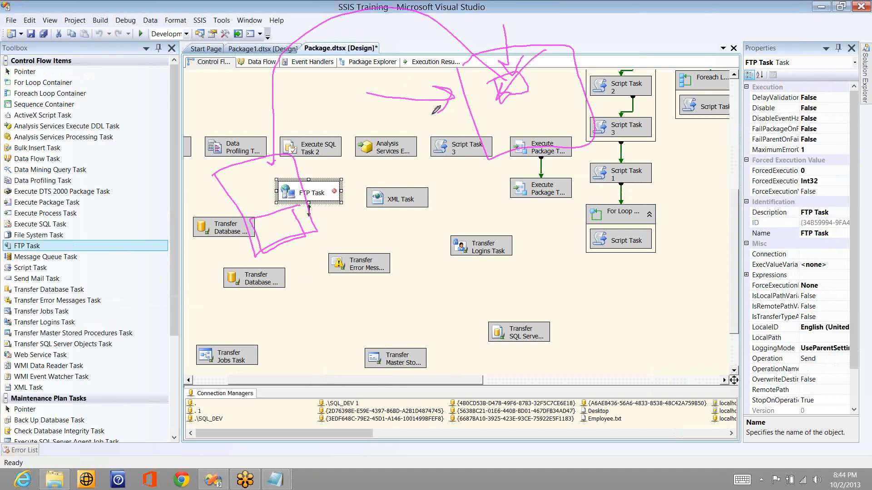
{"action": "left_click", "coordinate": [779, 88]}
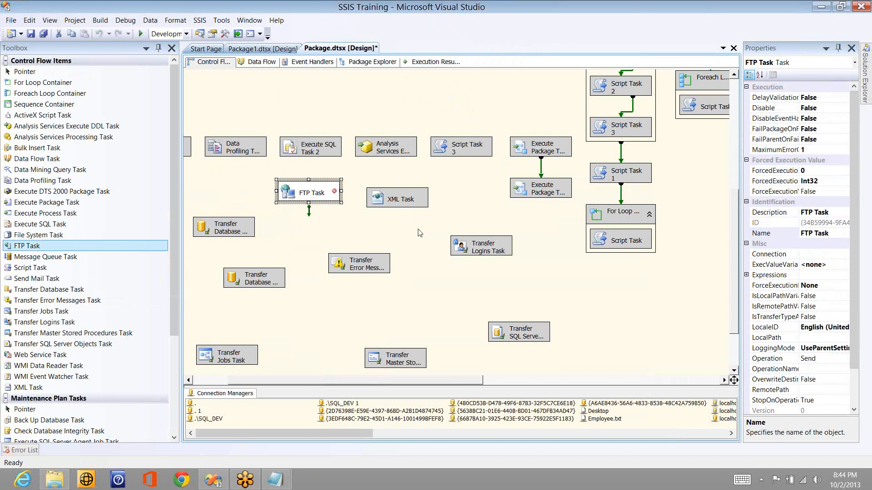
Step: Create a new FTP connection for the FTP Task with server name, user name and password, and test it successfully
{"action": "left_click", "coordinate": [424, 198]}
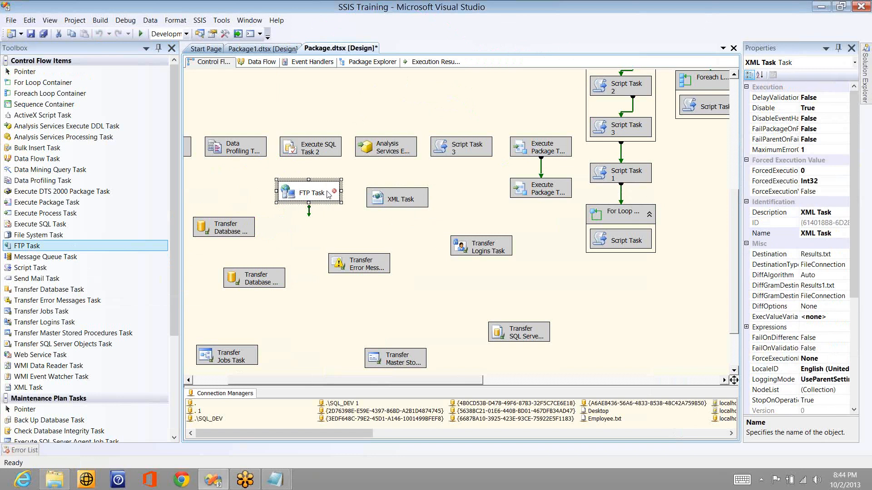
{"action": "double_click", "coordinate": [328, 195]}
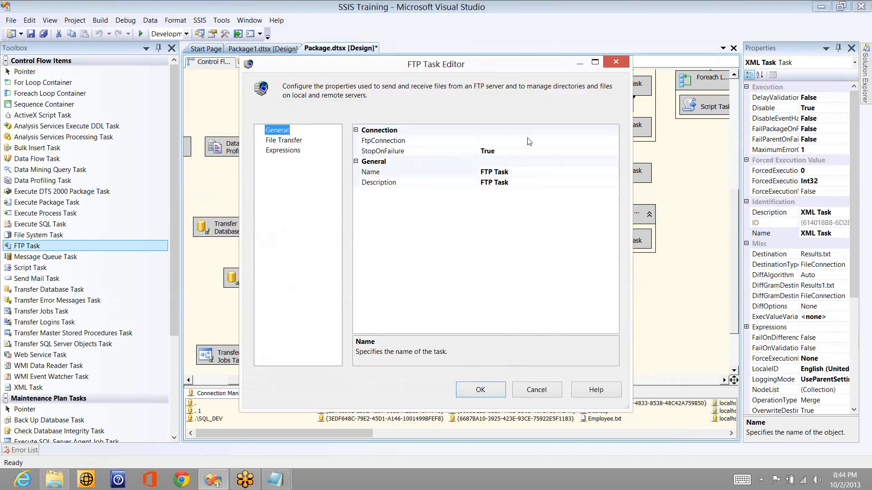
{"action": "left_click", "coordinate": [614, 141]}
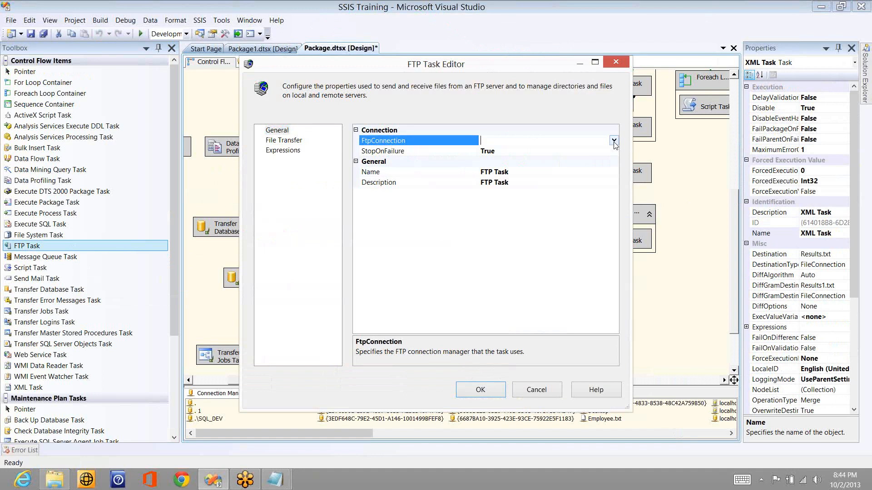
{"action": "left_click", "coordinate": [614, 142]}
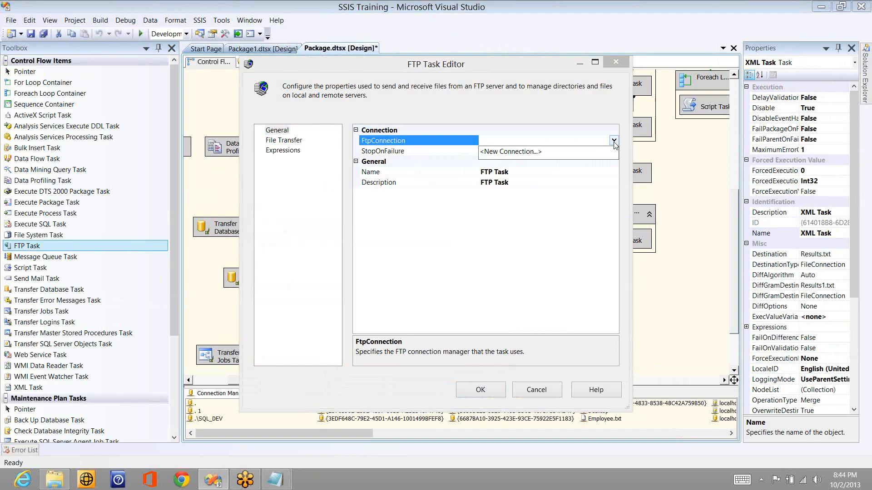
{"action": "left_click", "coordinate": [552, 153]}
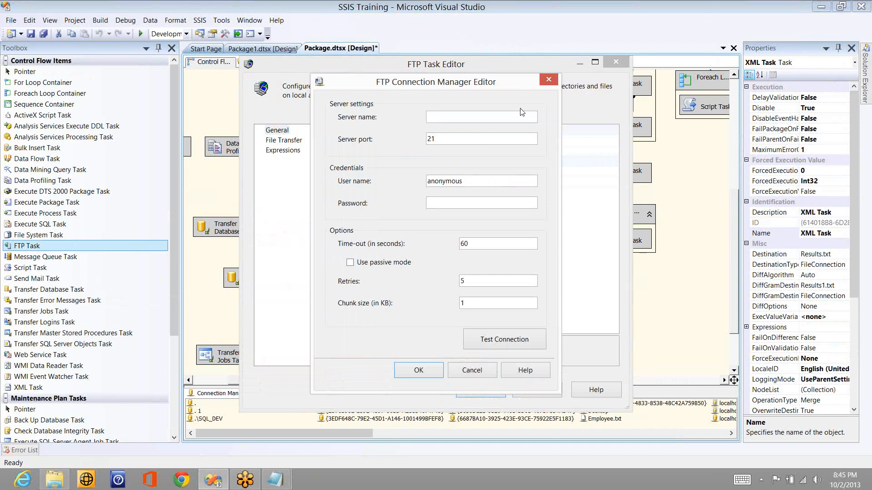
{"action": "left_click", "coordinate": [513, 119]}
{"action": "left_click", "coordinate": [482, 203]}
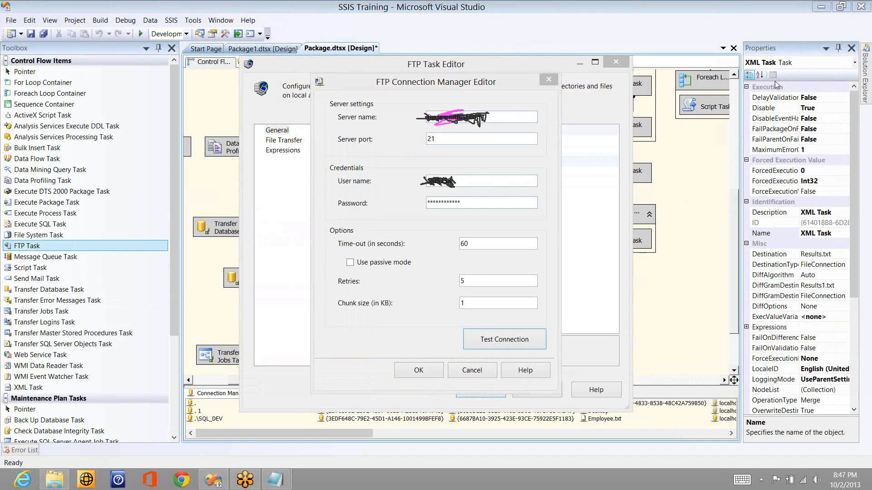
{"action": "left_click", "coordinate": [486, 343]}
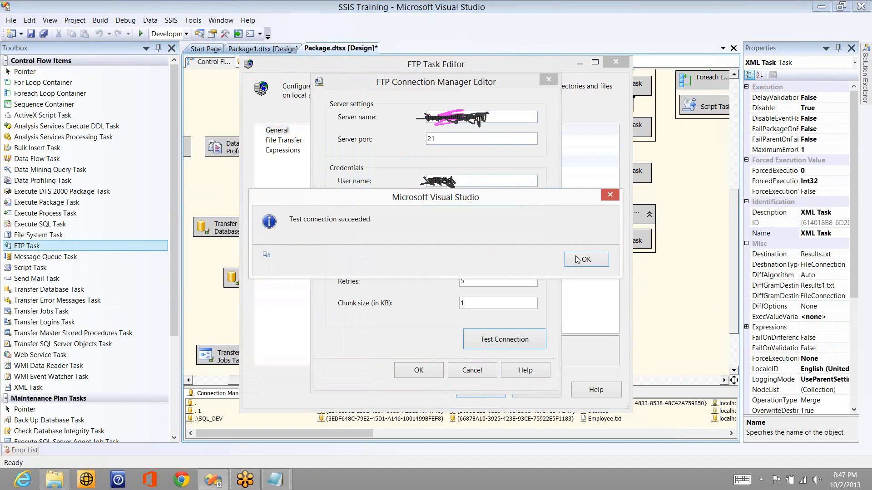
{"action": "left_click", "coordinate": [577, 259]}
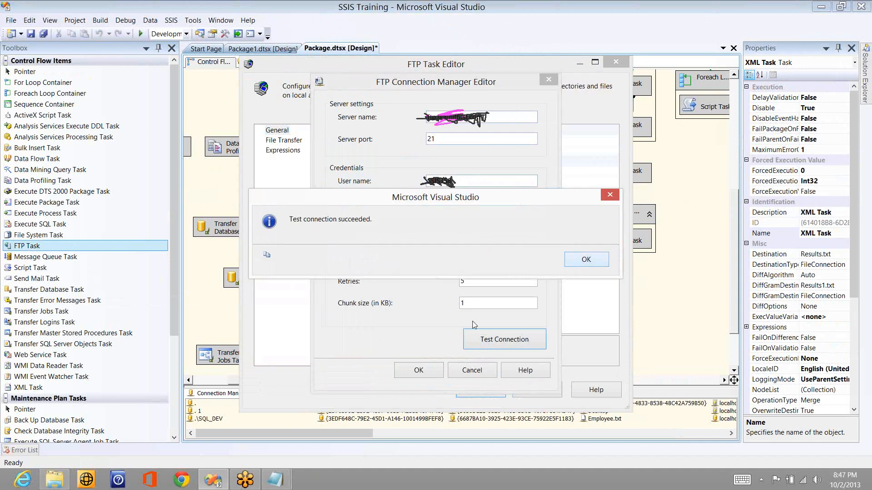
Step: Save the new FTP connection and bring up the File Transfer page's Operation choices
{"action": "left_click", "coordinate": [425, 370]}
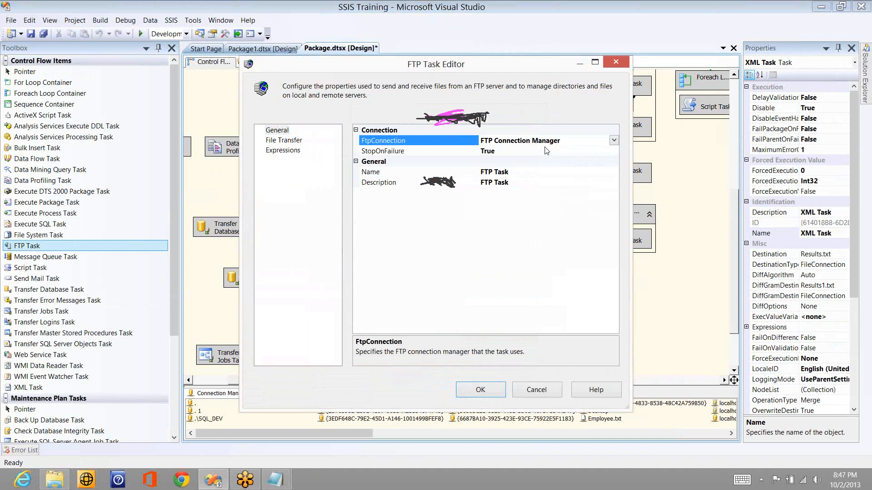
{"action": "left_click", "coordinate": [279, 141]}
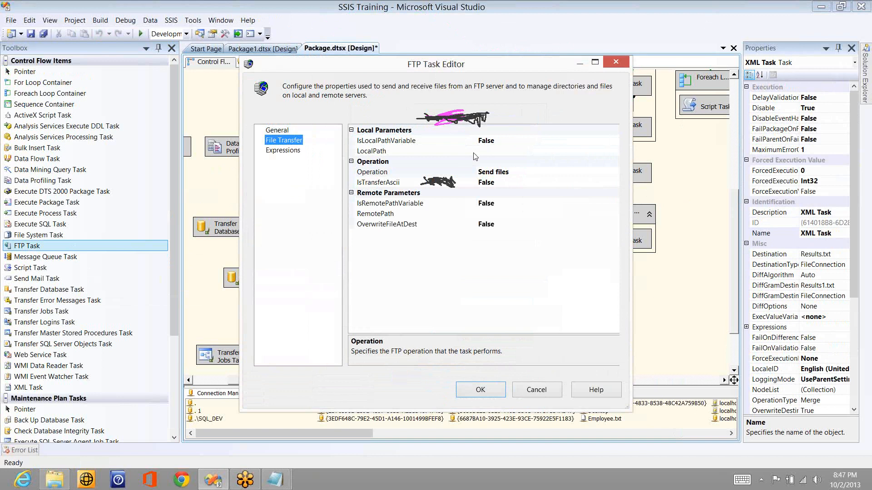
{"action": "left_click", "coordinate": [618, 172]}
{"action": "left_click", "coordinate": [616, 172]}
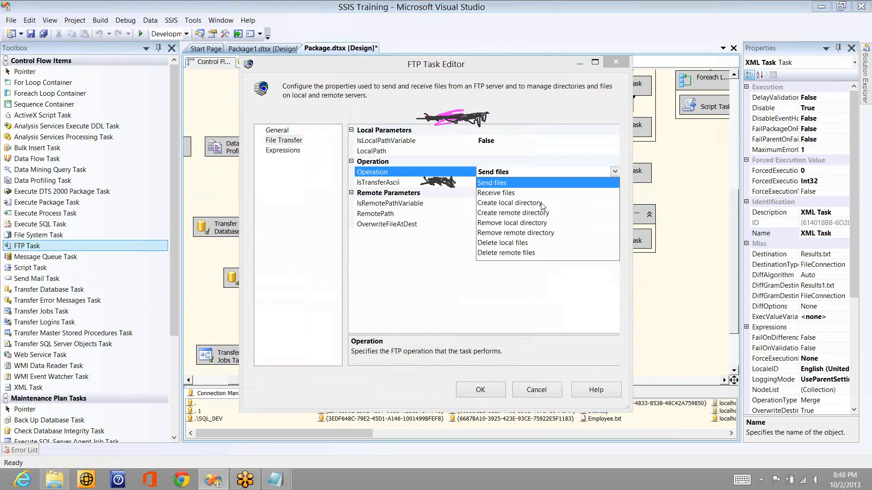
Step: Set the FTP Task's Operation to Receive files, leaving IsLocalPathVariable as False
{"action": "left_click", "coordinate": [542, 204]}
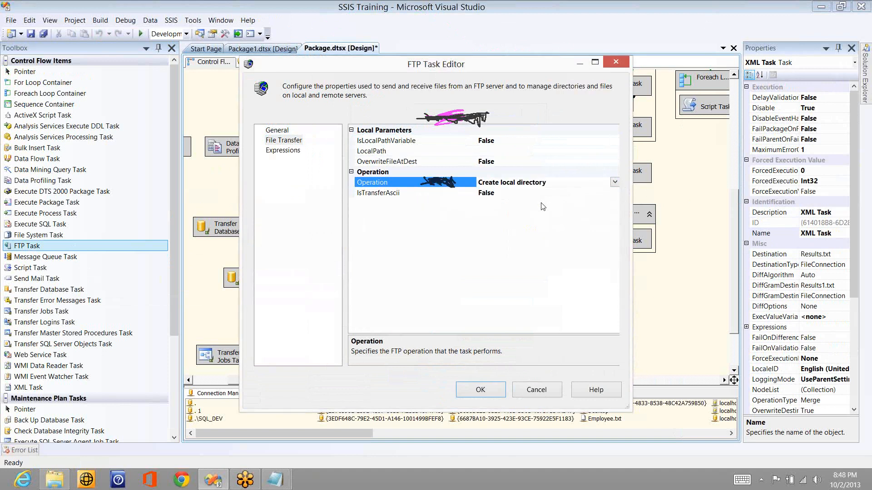
{"action": "left_click", "coordinate": [615, 183]}
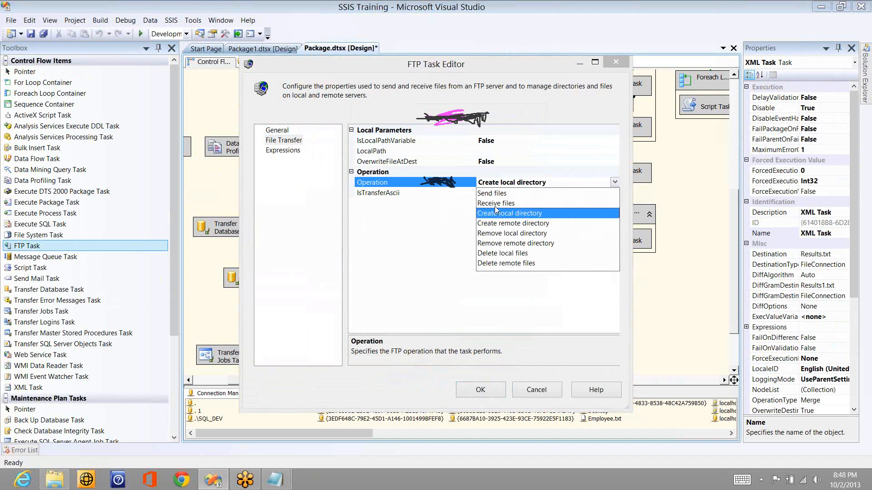
{"action": "left_click", "coordinate": [496, 204]}
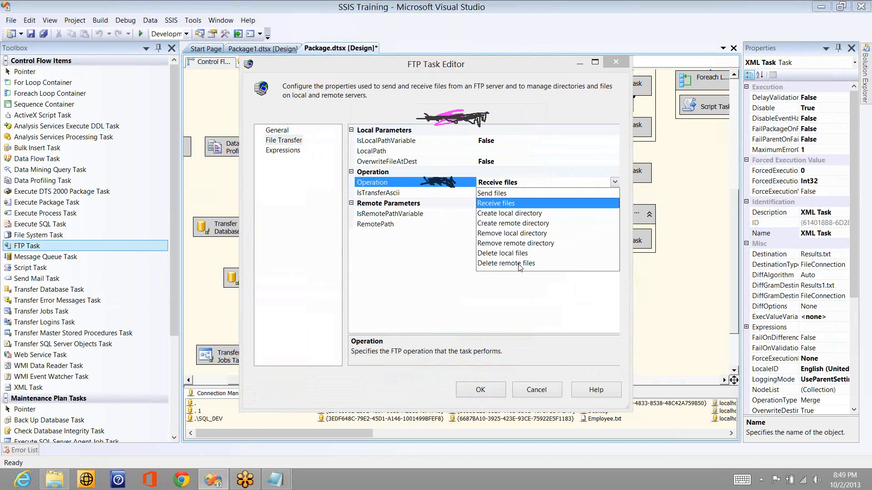
{"action": "left_click", "coordinate": [530, 207]}
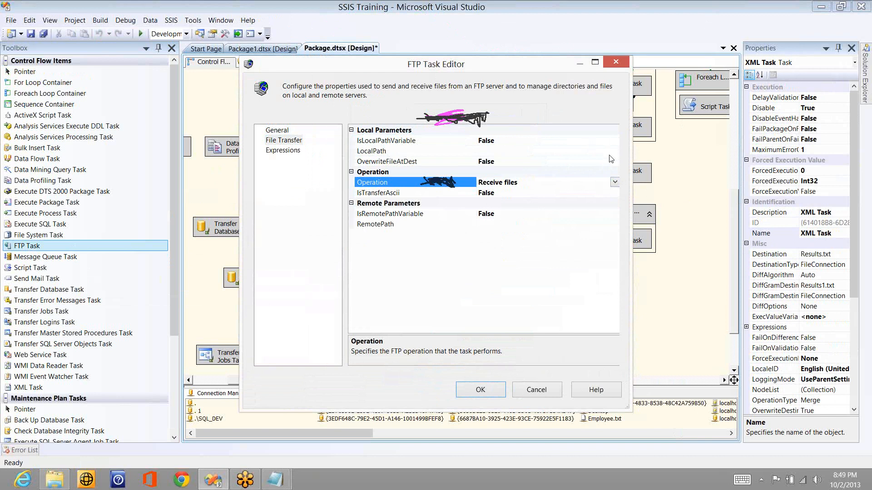
{"action": "left_click", "coordinate": [614, 140]}
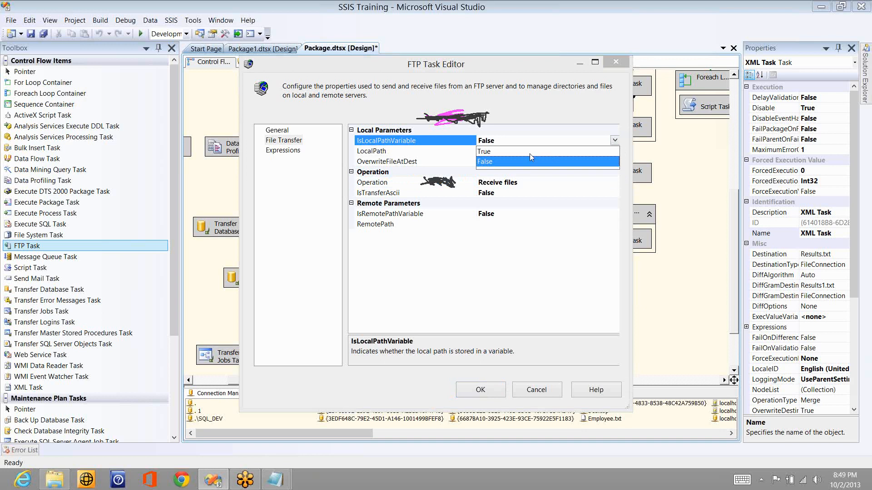
Step: Set LocalPath to a new file connection pointing at the Desktop 'test' folder
{"action": "left_click", "coordinate": [505, 157]}
{"action": "left_click", "coordinate": [615, 152]}
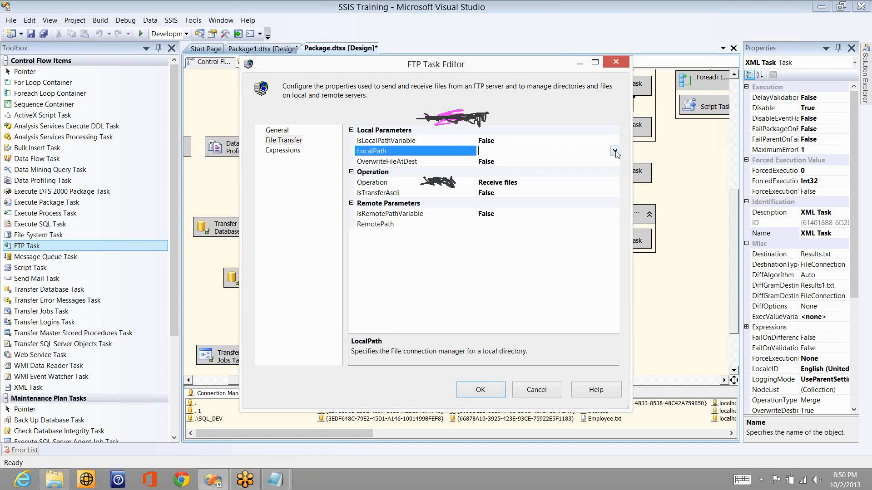
{"action": "left_click", "coordinate": [615, 152]}
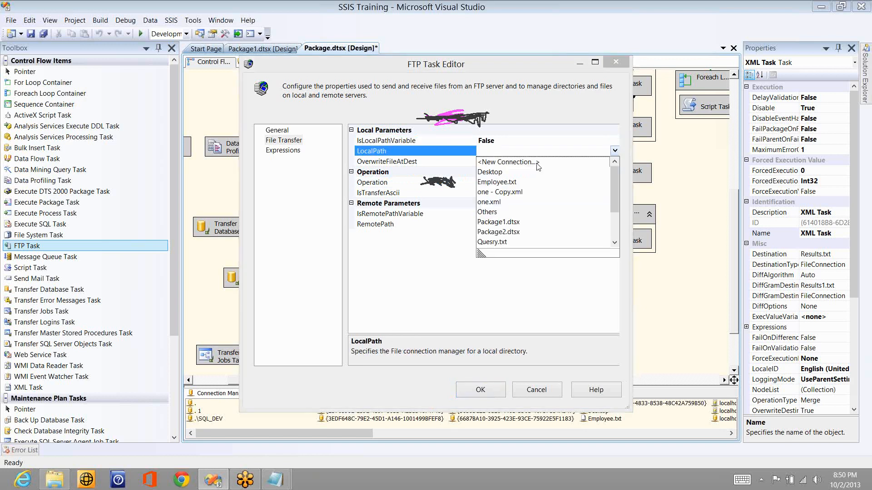
{"action": "left_click", "coordinate": [494, 163]}
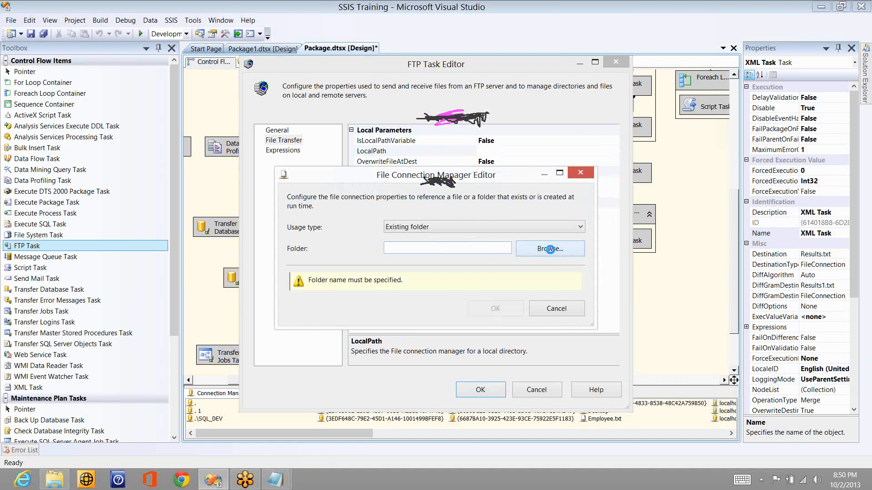
{"action": "left_click", "coordinate": [551, 251]}
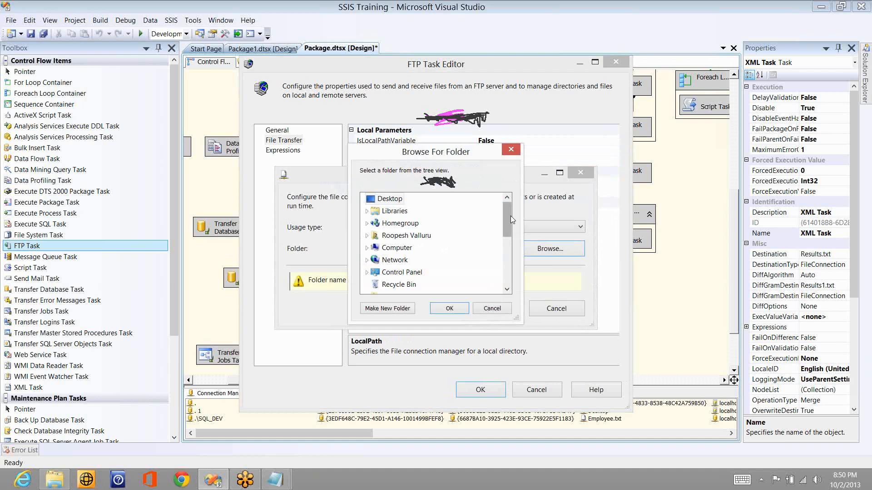
{"action": "left_click", "coordinate": [509, 247]}
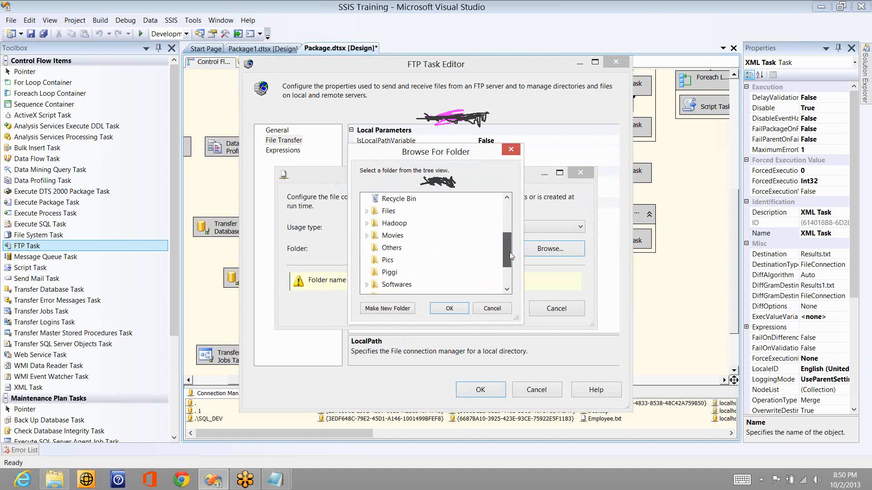
{"action": "left_click_drag", "start_coordinate": [509, 252], "coordinate": [509, 256]}
{"action": "left_click", "coordinate": [390, 261]}
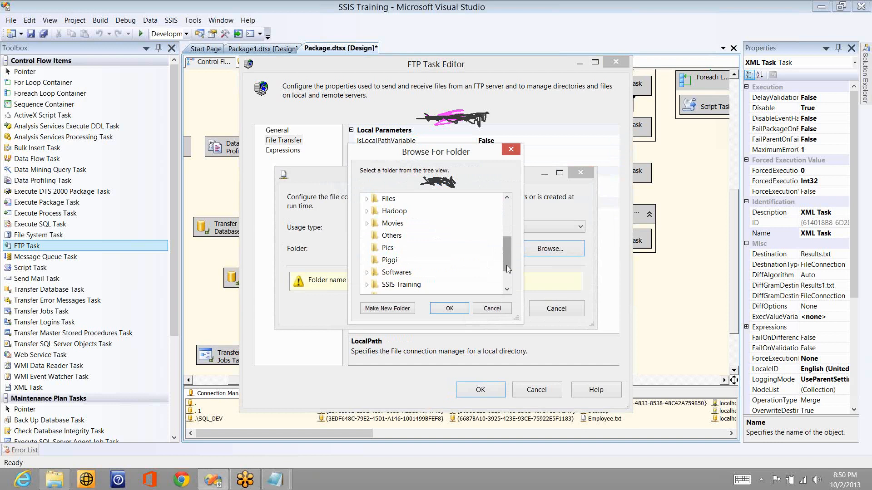
{"action": "scroll", "coordinate": [508, 270], "scroll_direction": "down", "scroll_amount": 1}
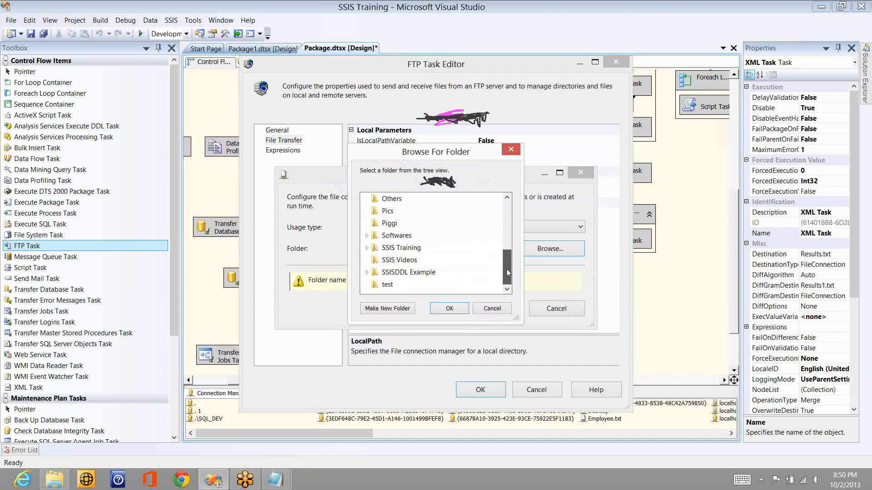
{"action": "left_click", "coordinate": [386, 284]}
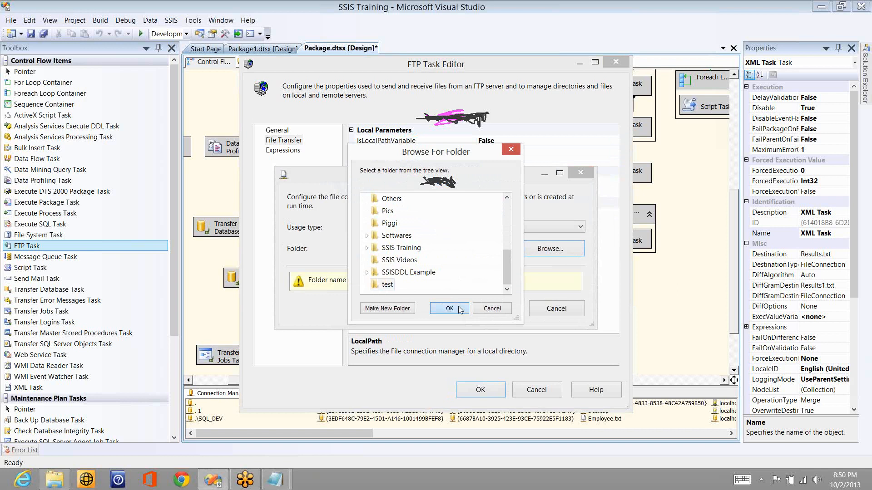
{"action": "left_click", "coordinate": [459, 309]}
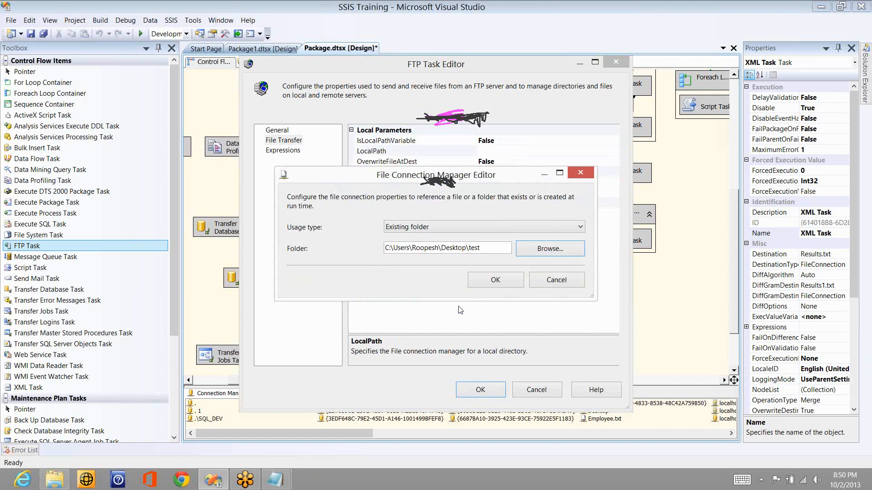
{"action": "left_click", "coordinate": [495, 281]}
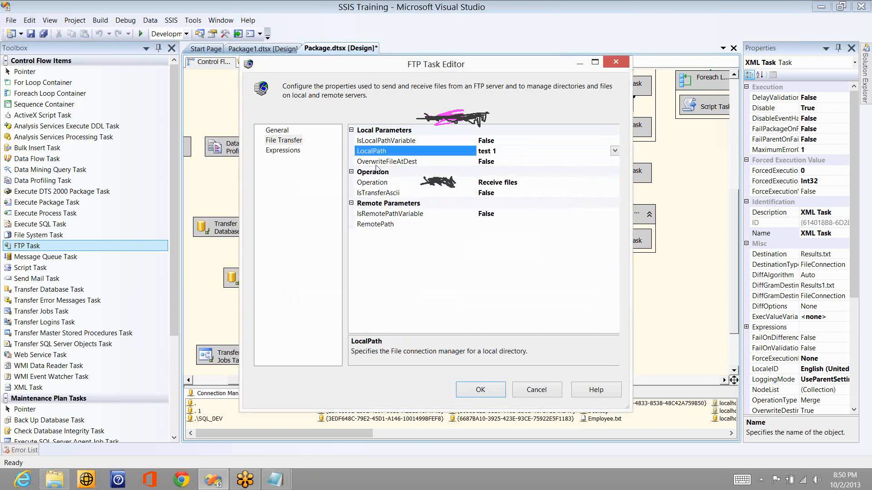
Step: Set OverwriteFileAtDest to True, pick the remote file in /Chapter6 as RemotePath, and save the task
{"action": "double_click", "coordinate": [510, 162]}
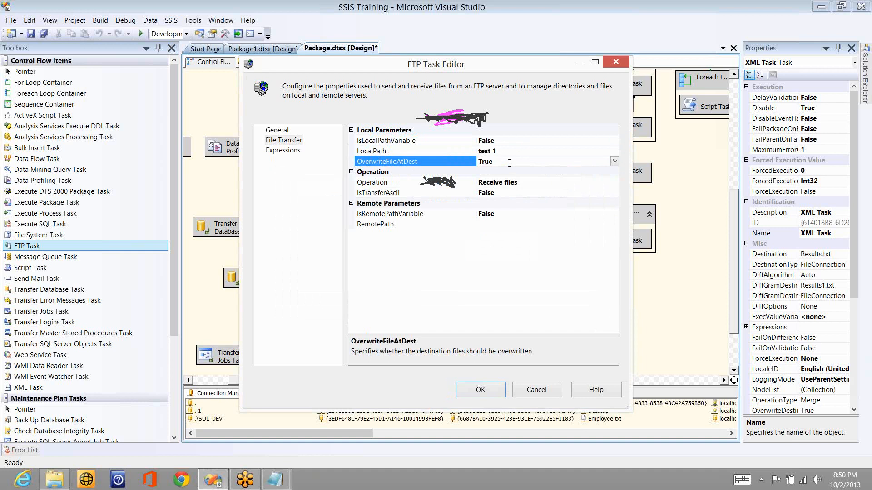
{"action": "left_click", "coordinate": [614, 217]}
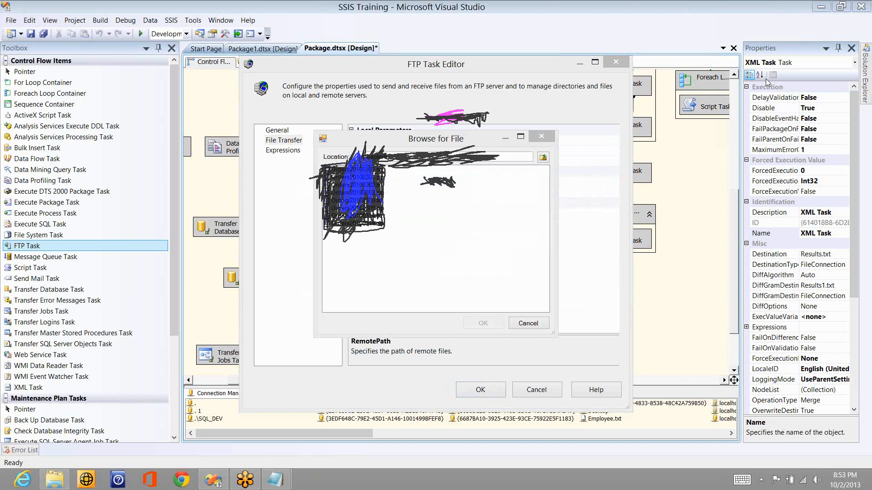
{"action": "left_click", "coordinate": [367, 187]}
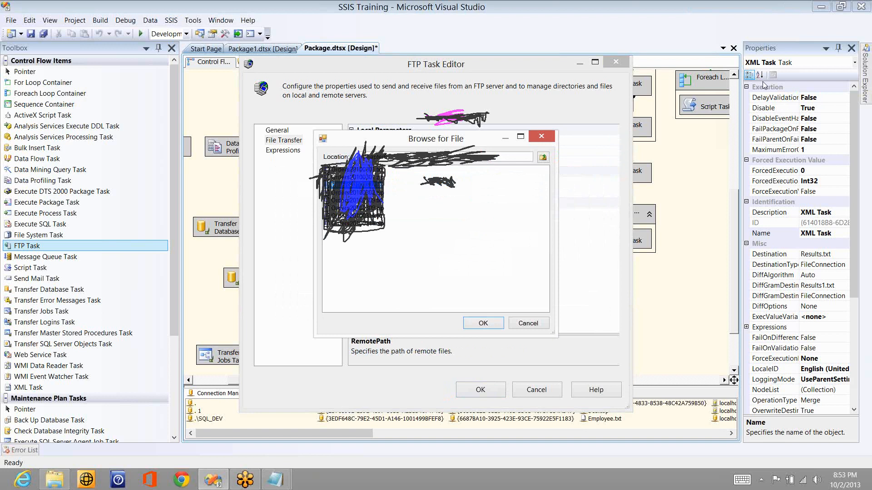
{"action": "key", "text": "Return"}
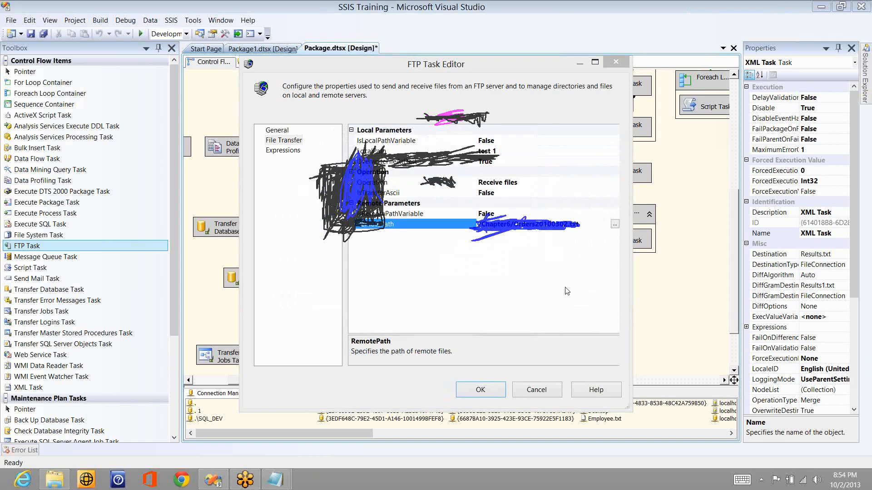
{"action": "left_click", "coordinate": [481, 390]}
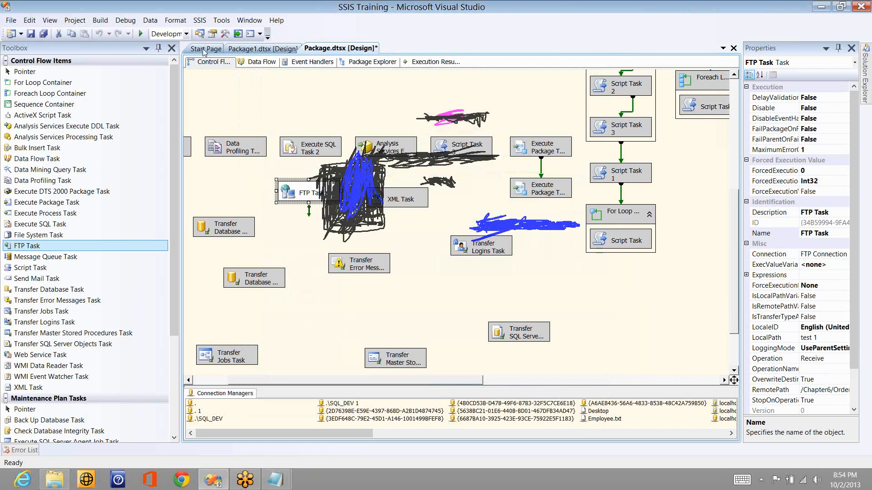
Step: Run the package to a successful finish, then show the desktop with Win+D
{"action": "left_click", "coordinate": [141, 35]}
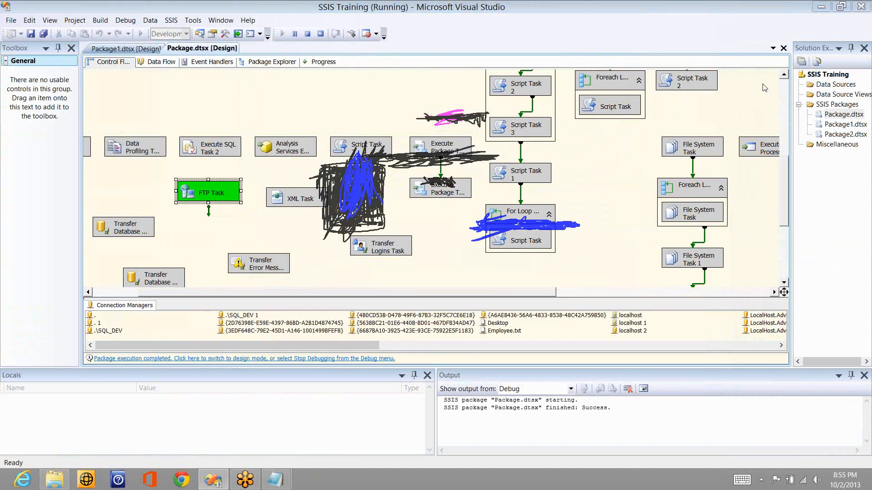
{"action": "key", "text": "super+d"}
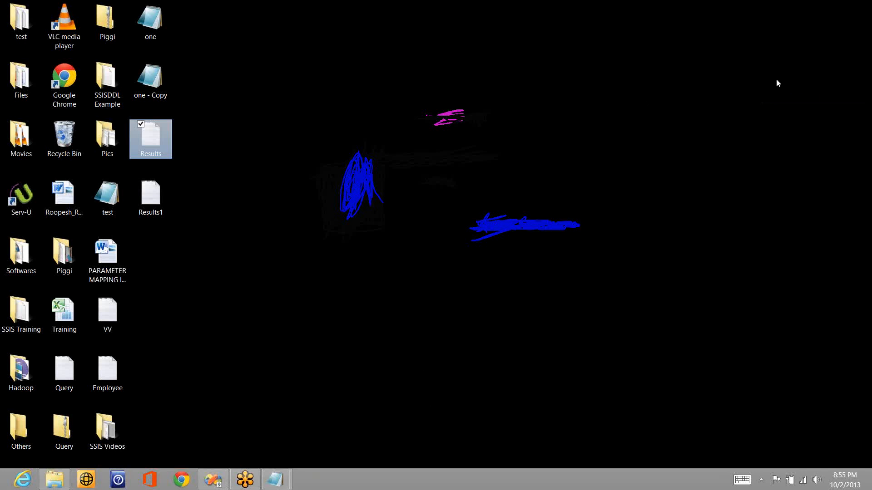
{"action": "key", "text": "super+d"}
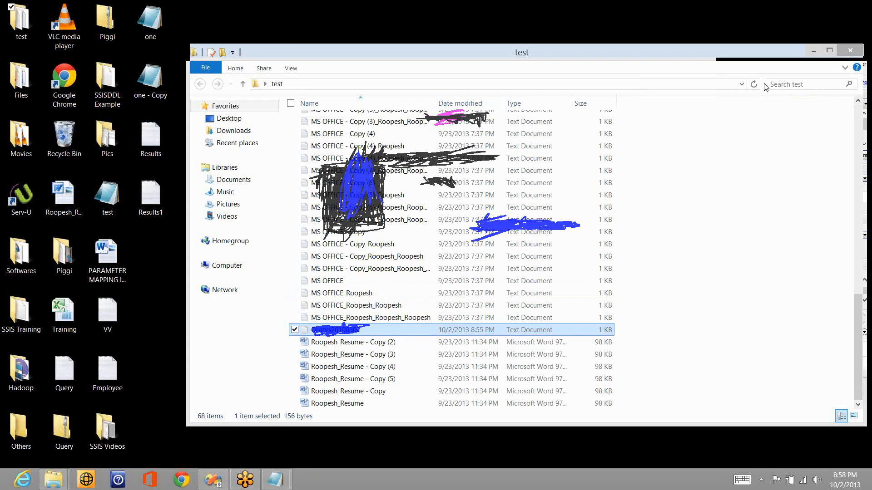
{"action": "key", "text": "alt+F4"}
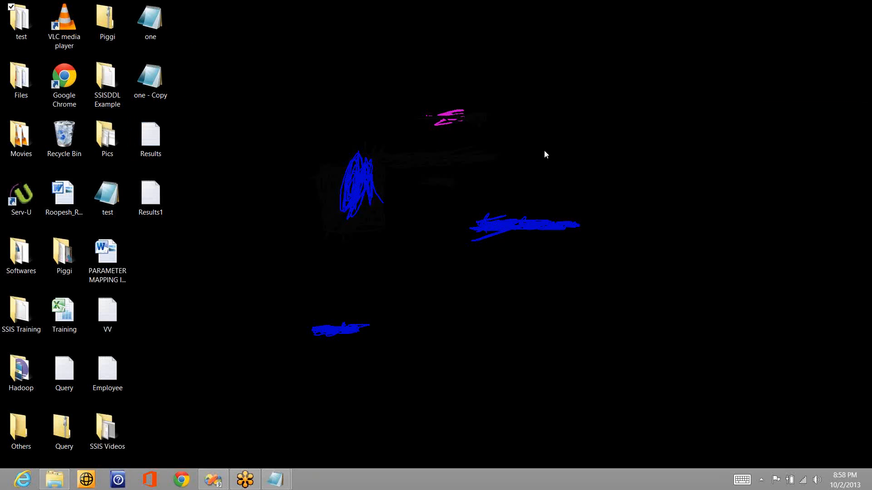
Step: Return to the SSIS project, stop debugging, and disable the FTP Task
{"action": "left_click", "coordinate": [775, 177]}
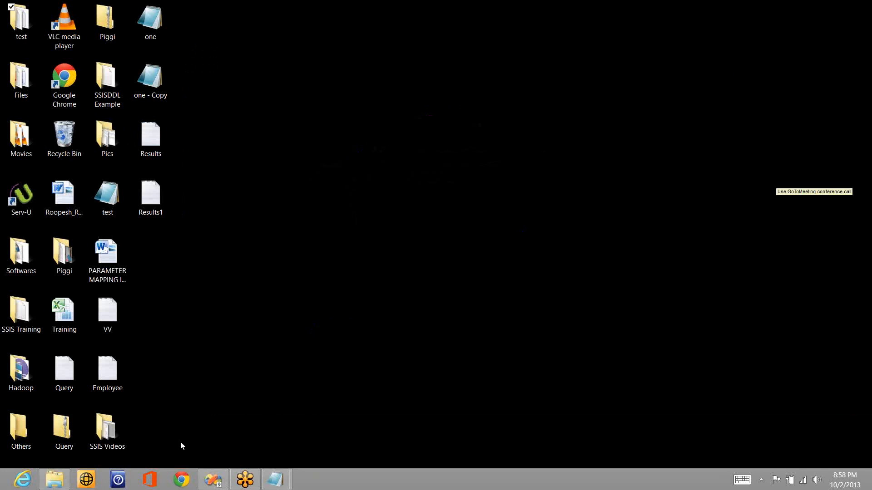
{"action": "mouse_move", "coordinate": [210, 480]}
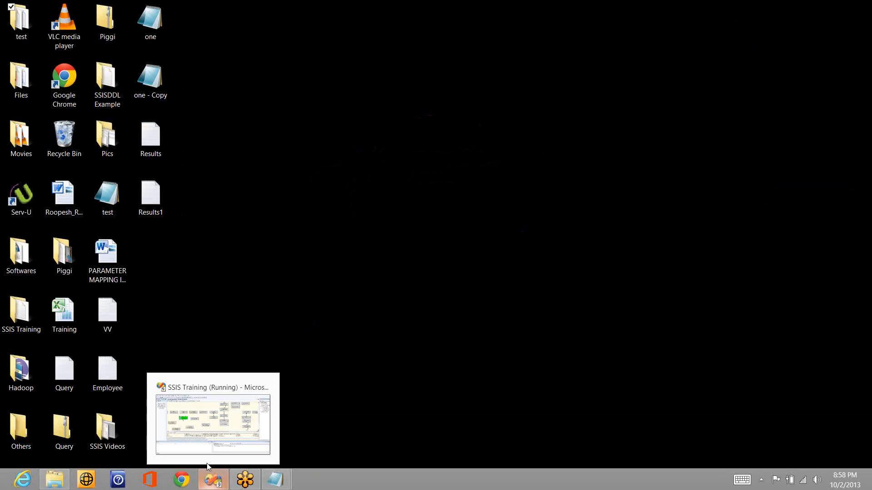
{"action": "left_click", "coordinate": [204, 417]}
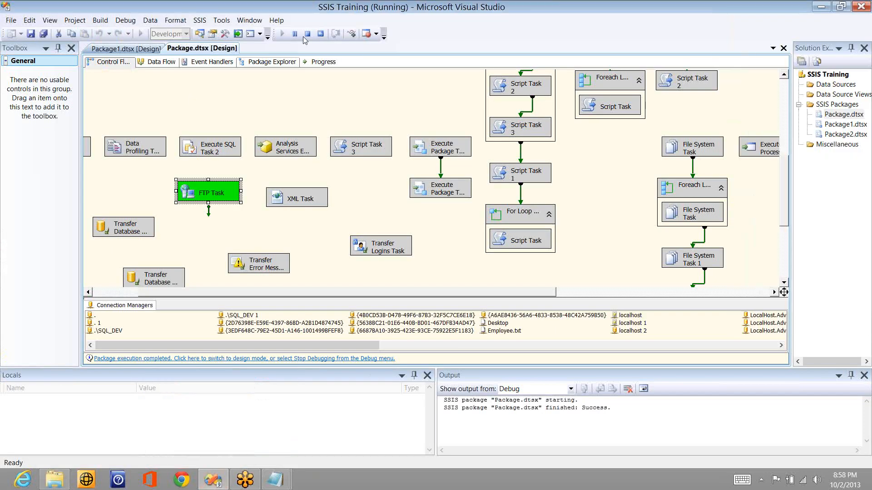
{"action": "left_click", "coordinate": [306, 35]}
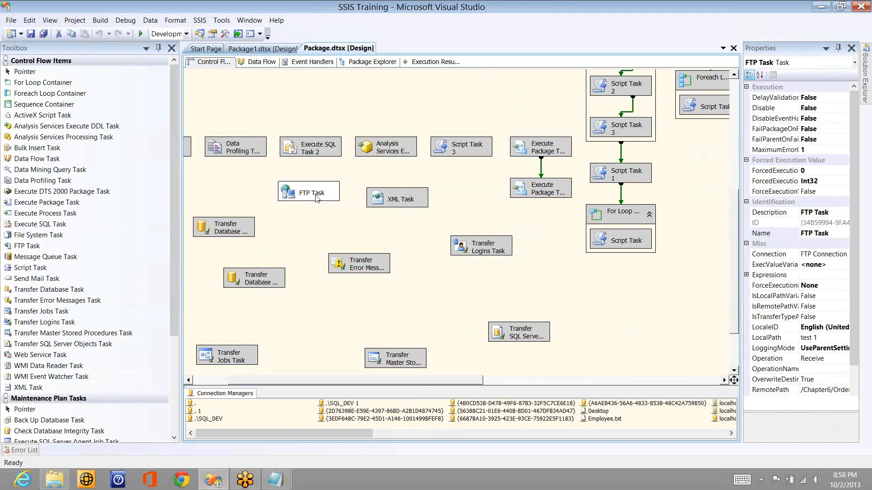
{"action": "right_click", "coordinate": [311, 197]}
{"action": "left_click", "coordinate": [277, 215]}
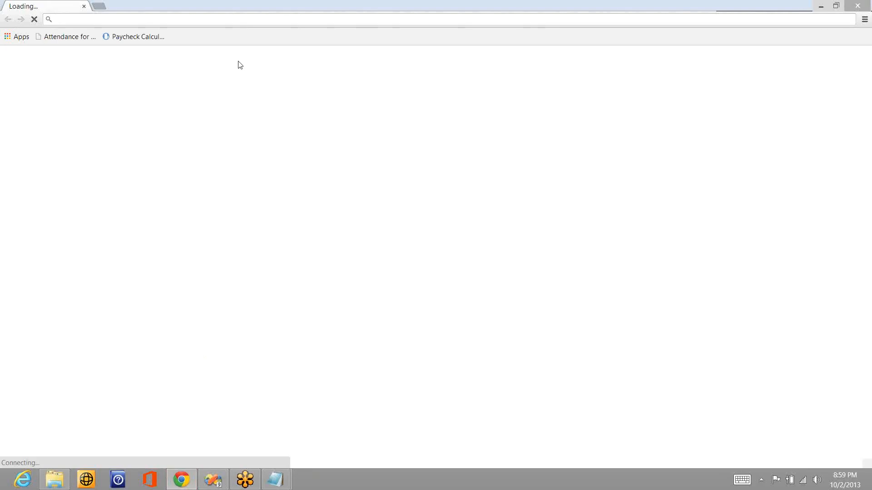
Step: Load ftp.roopesh.com in Chrome and log in with the account's user name and password
{"action": "type", "text": "ftp.roopesh.com"}
{"action": "key", "text": "Return"}
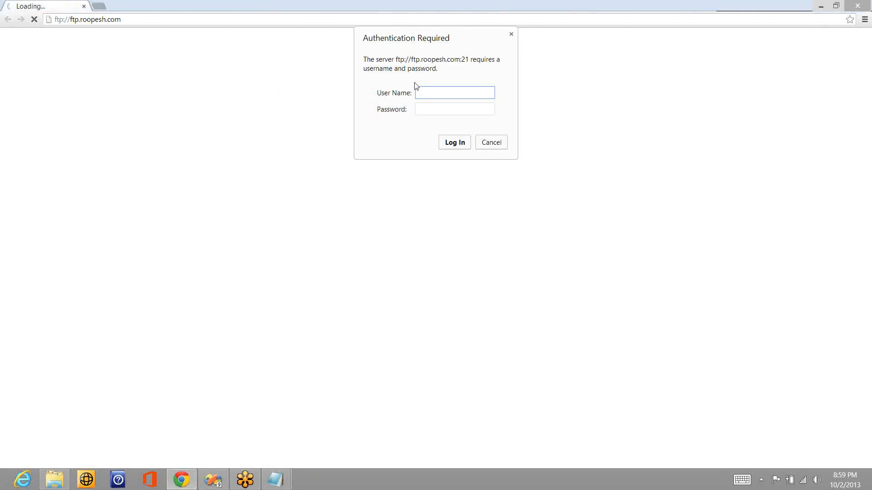
{"action": "type", "text": "roopesh"}
{"action": "key", "text": "Tab"}
{"action": "type", "text": "*******"}
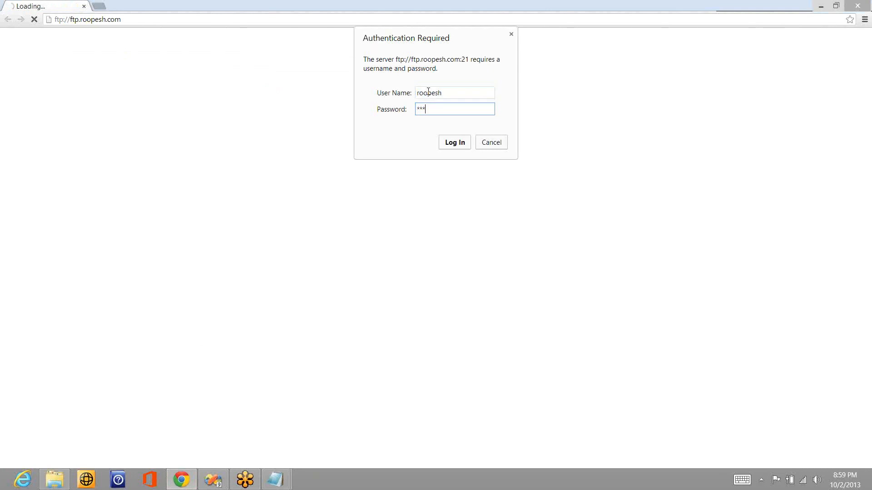
{"action": "left_click", "coordinate": [454, 142]}
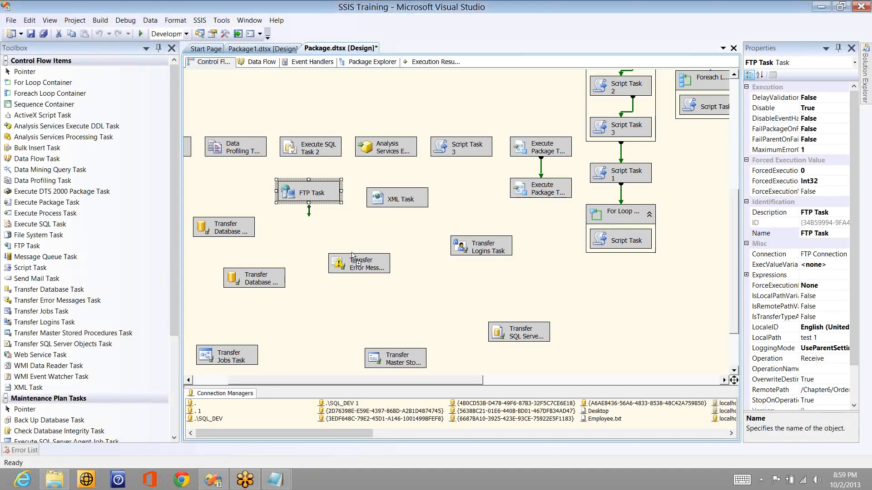
Step: Drop a Message Queue Task onto the control flow and position it beside the XML Task
{"action": "left_click_drag", "start_coordinate": [72, 258], "coordinate": [460, 205]}
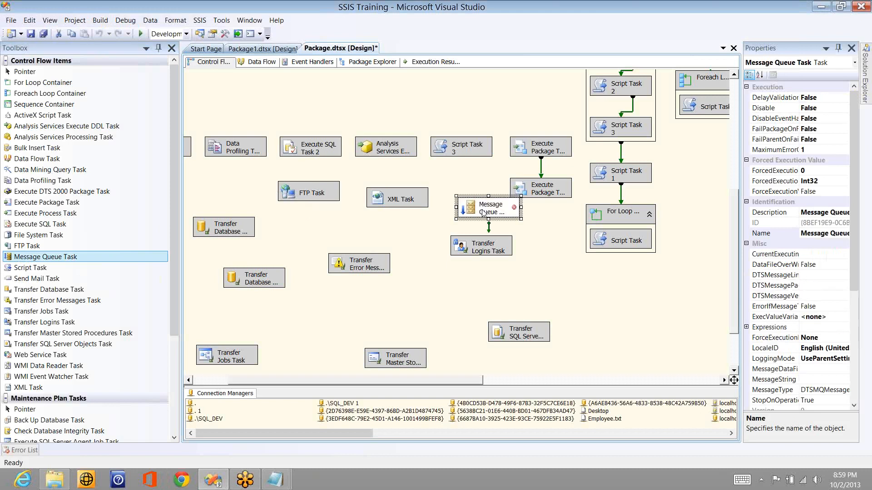
{"action": "double_click", "coordinate": [498, 206]}
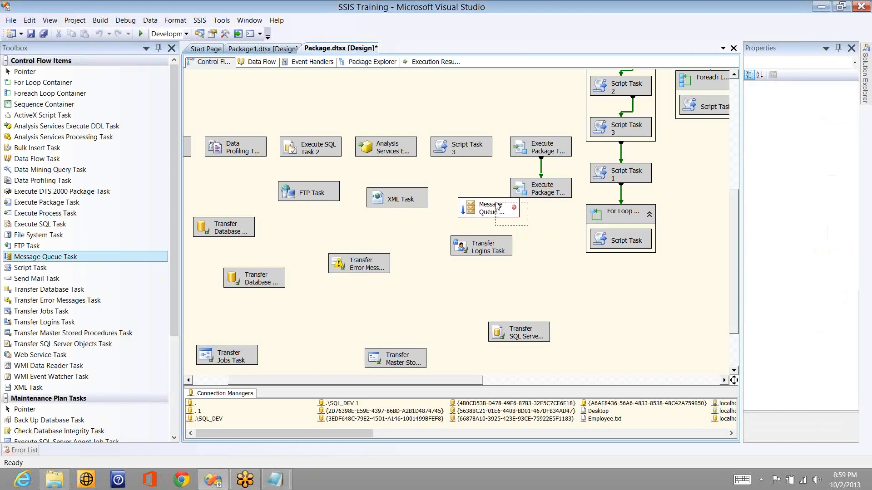
{"action": "left_click_drag", "start_coordinate": [498, 206], "coordinate": [477, 198]}
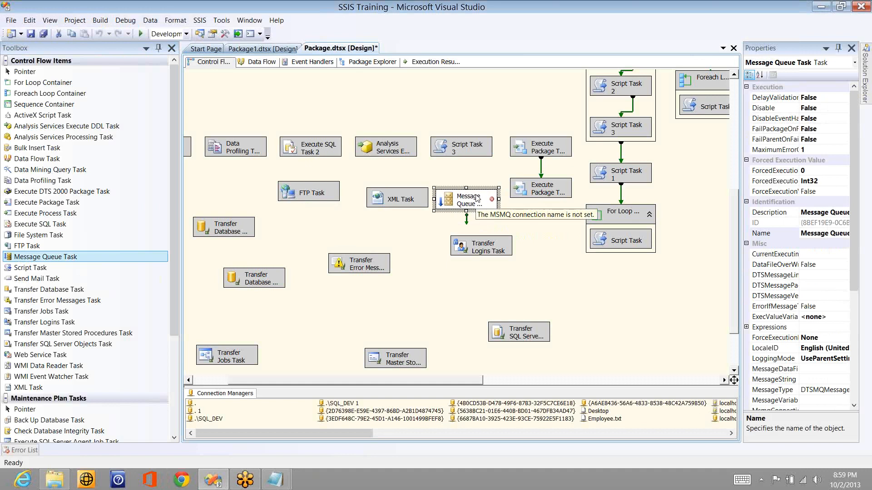
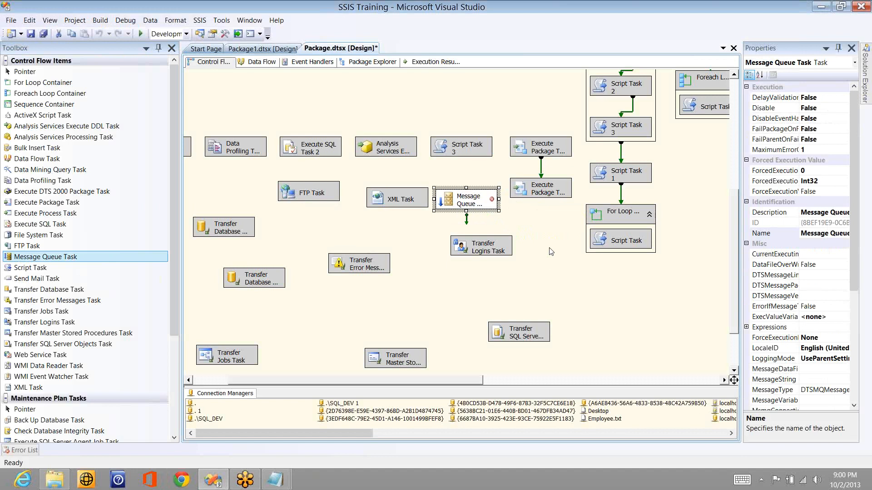
Step: Launch Computer Management from the Computer entry in File Explorer
{"action": "left_click", "coordinate": [551, 252]}
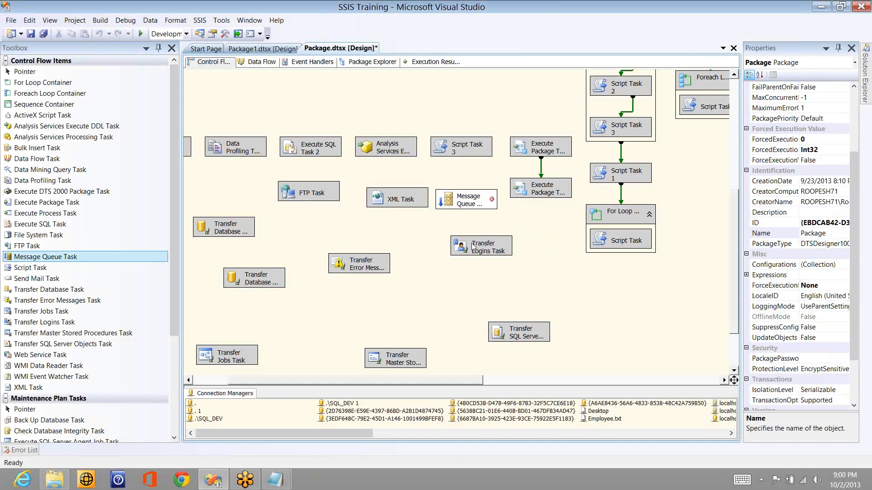
{"action": "key", "text": "alt+Tab"}
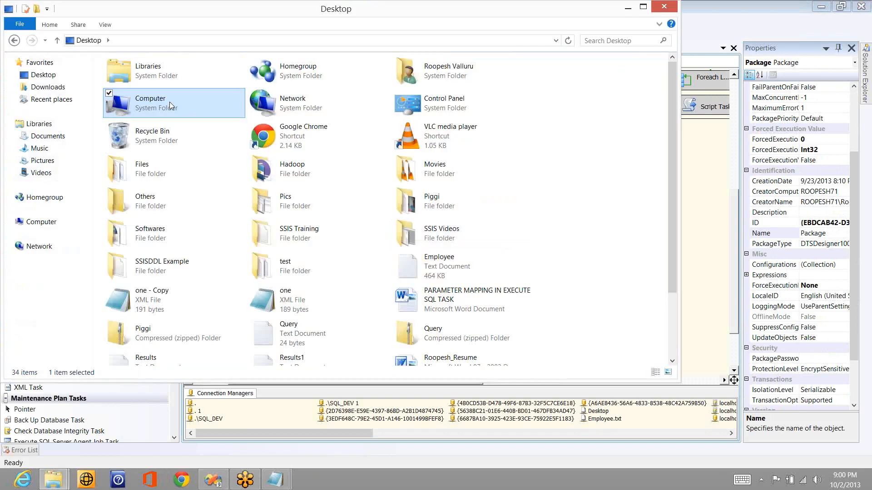
{"action": "right_click", "coordinate": [168, 107]}
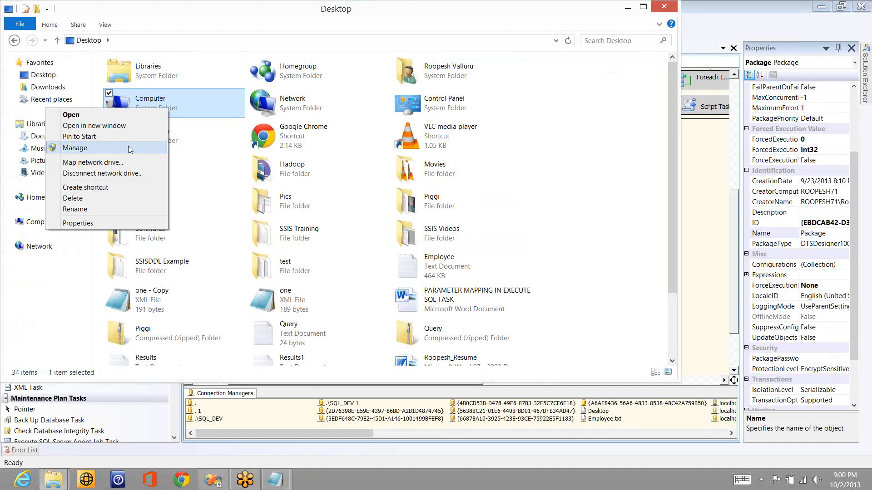
{"action": "left_click", "coordinate": [75, 147]}
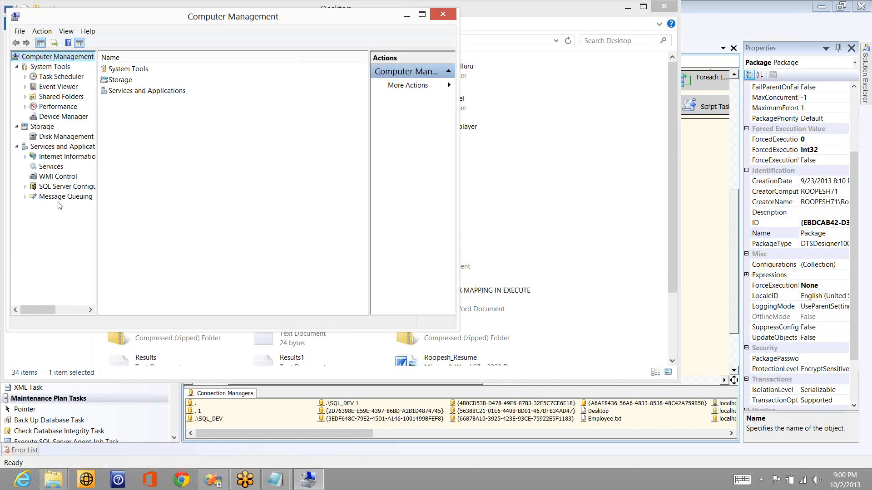
Step: Browse Message Queuing > Private Queues > test to view its one queued String Message, then return to Visual Studio
{"action": "left_click", "coordinate": [25, 197]}
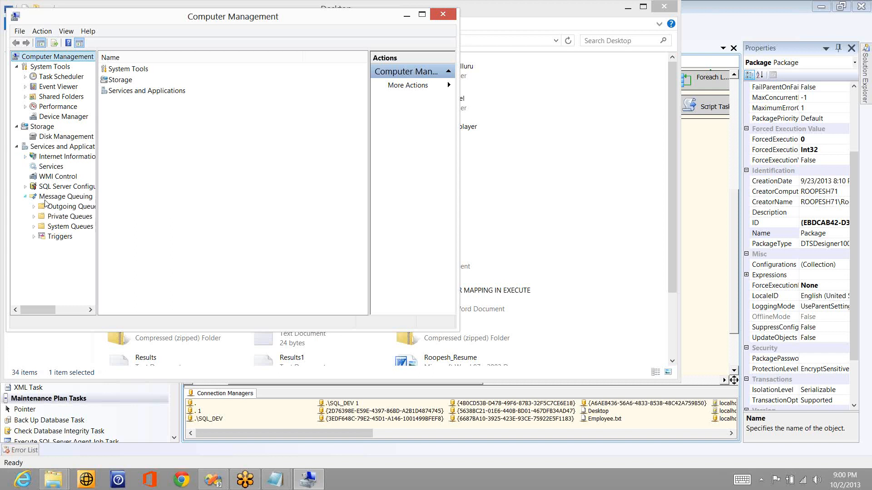
{"action": "left_click", "coordinate": [35, 217]}
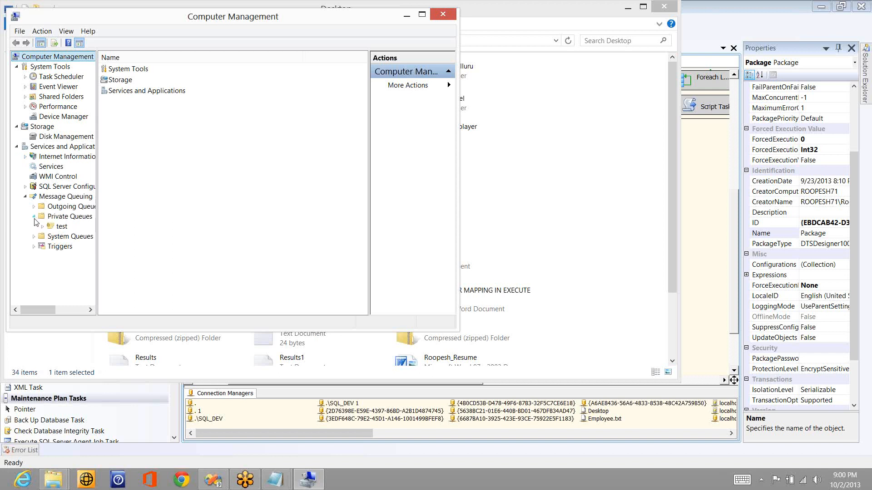
{"action": "left_click", "coordinate": [62, 227]}
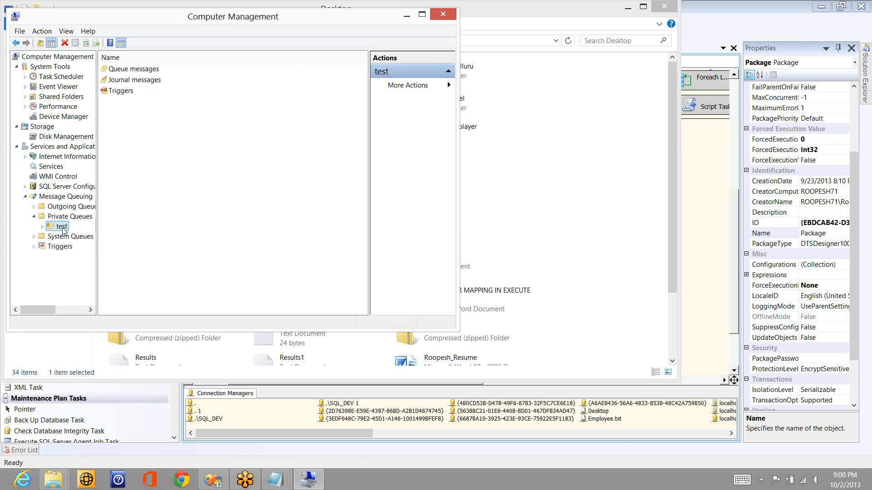
{"action": "left_click", "coordinate": [44, 227]}
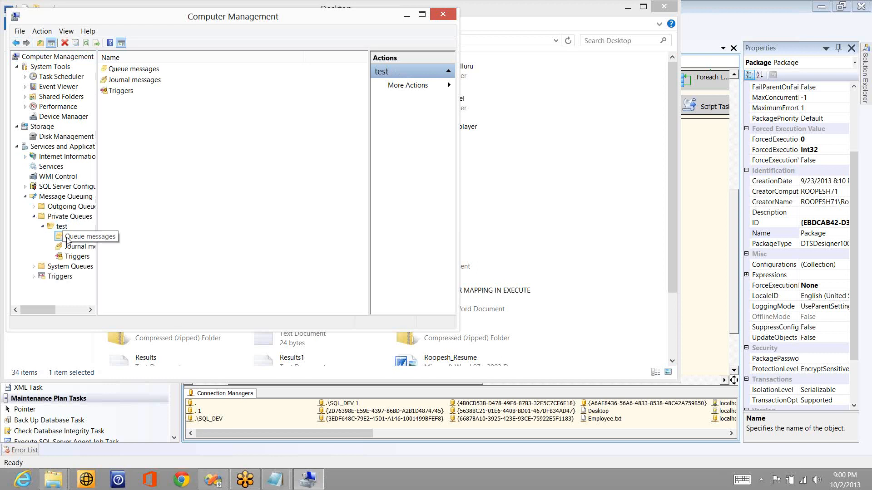
{"action": "left_click", "coordinate": [68, 237]}
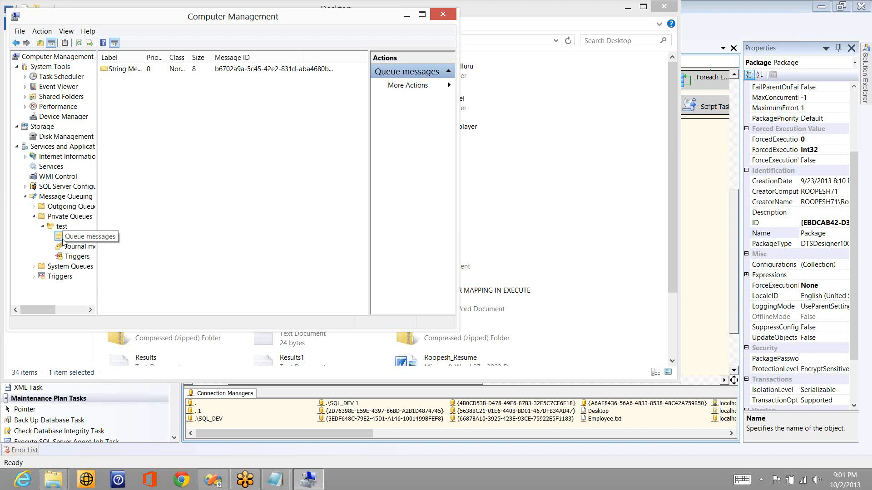
{"action": "left_click", "coordinate": [215, 104]}
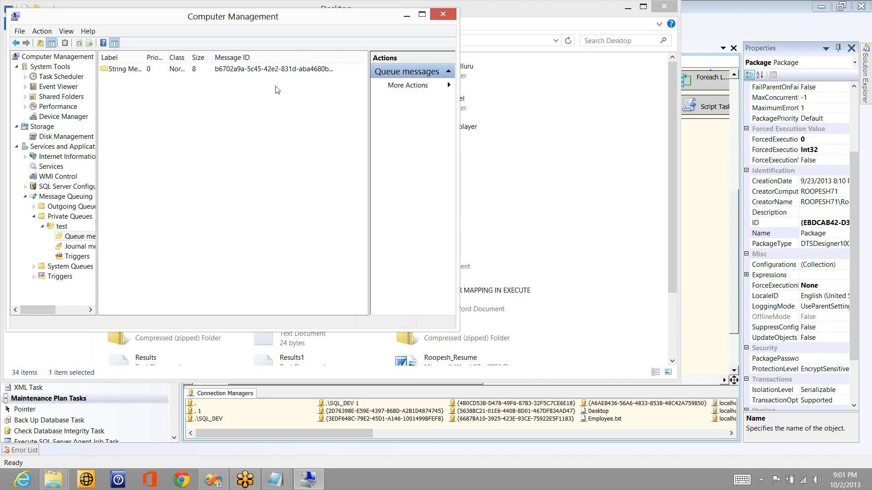
{"action": "key", "text": "alt+Tab"}
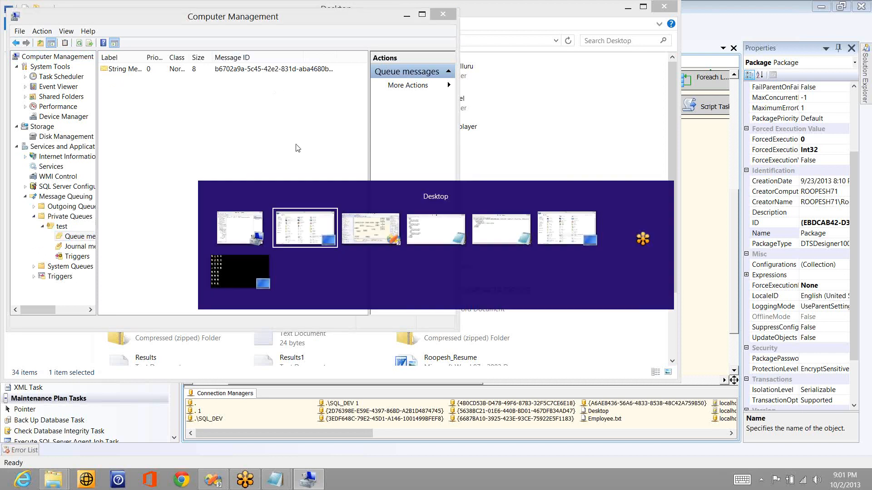
{"action": "key", "text": "alt+Tab"}
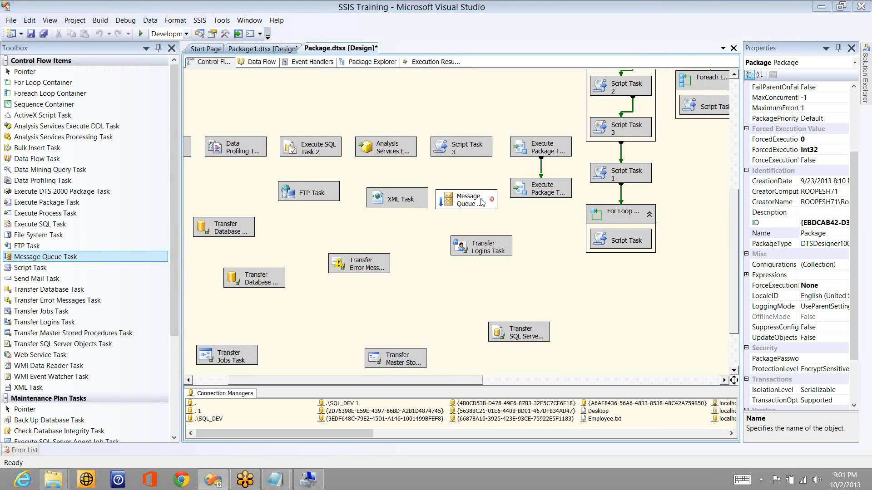
Step: Create a new MSMQ connection for the Message Queue Task named Local_MSMQ
{"action": "double_click", "coordinate": [482, 203]}
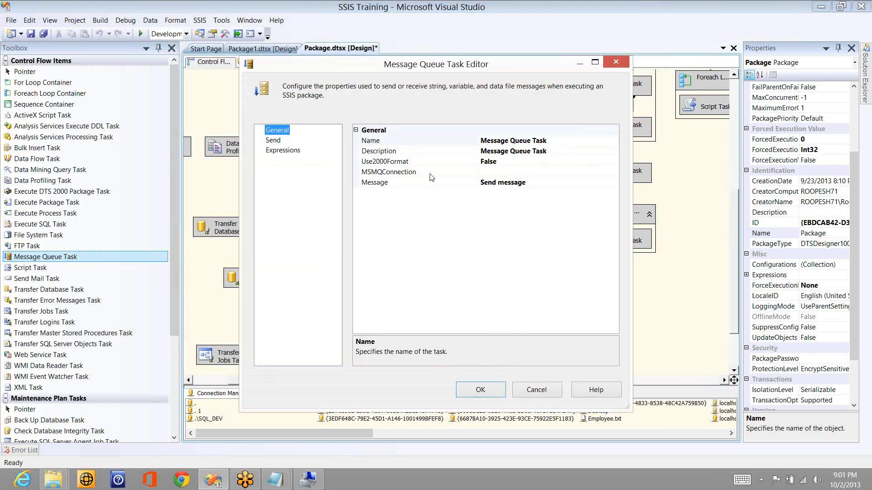
{"action": "left_click", "coordinate": [613, 172]}
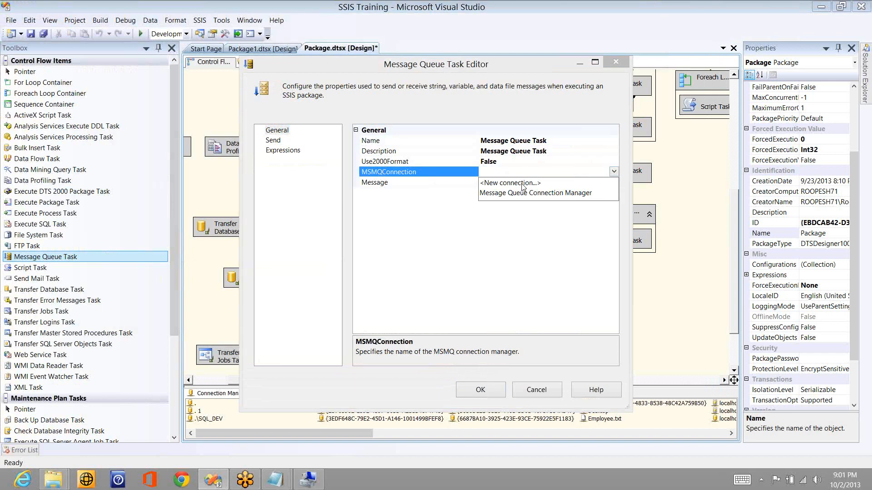
{"action": "left_click", "coordinate": [522, 184]}
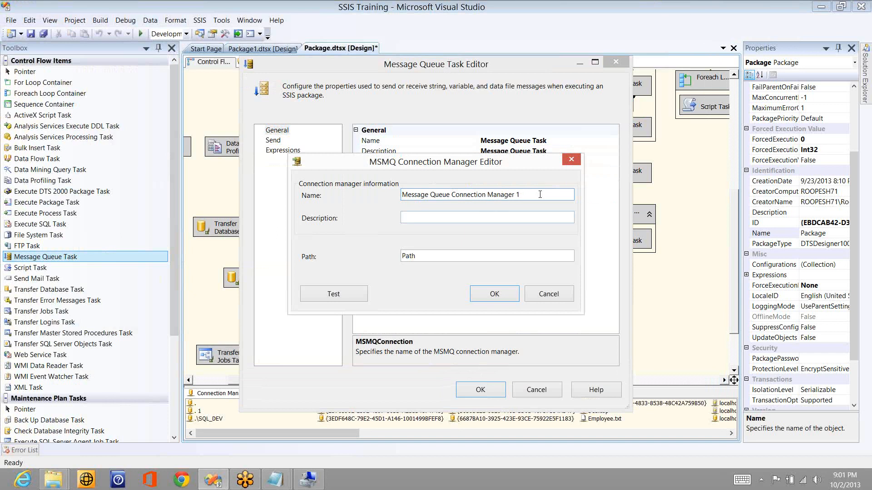
{"action": "triple_click", "coordinate": [539, 194]}
{"action": "type", "text": "Local_M"}
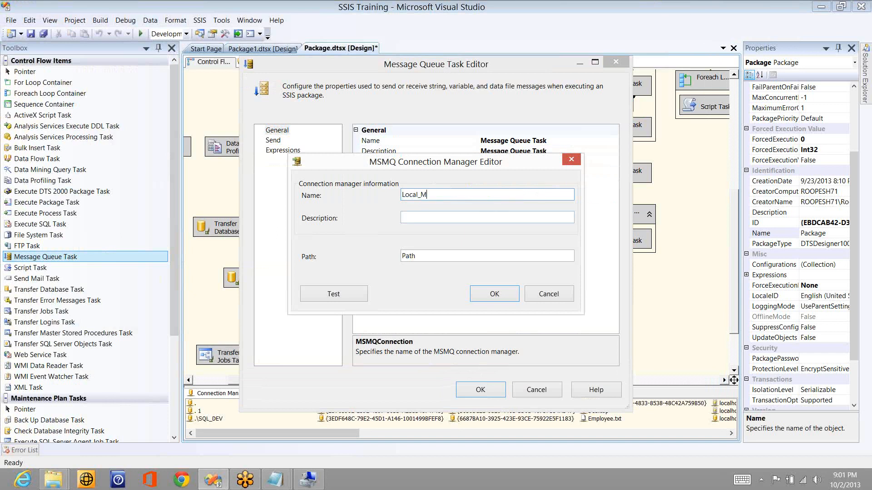
{"action": "type", "text": "SMQ"}
Step: Enter the queue path \\localhost\Private$\, checking the queue name in Computer Management
{"action": "left_click", "coordinate": [484, 256]}
{"action": "key", "text": "BackSpace"}
{"action": "key", "text": "BackSpace"}
{"action": "key", "text": "BackSpace"}
{"action": "key", "text": "BackSpace"}
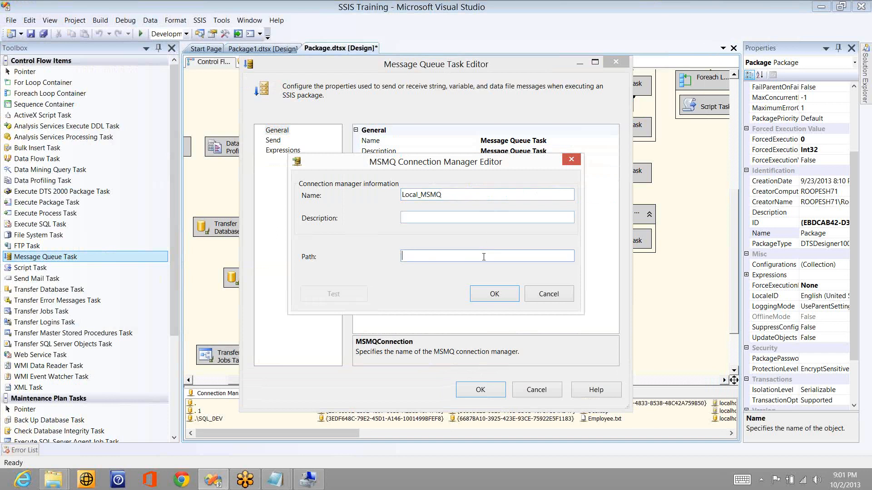
{"action": "type", "text": "\\\\localhost"}
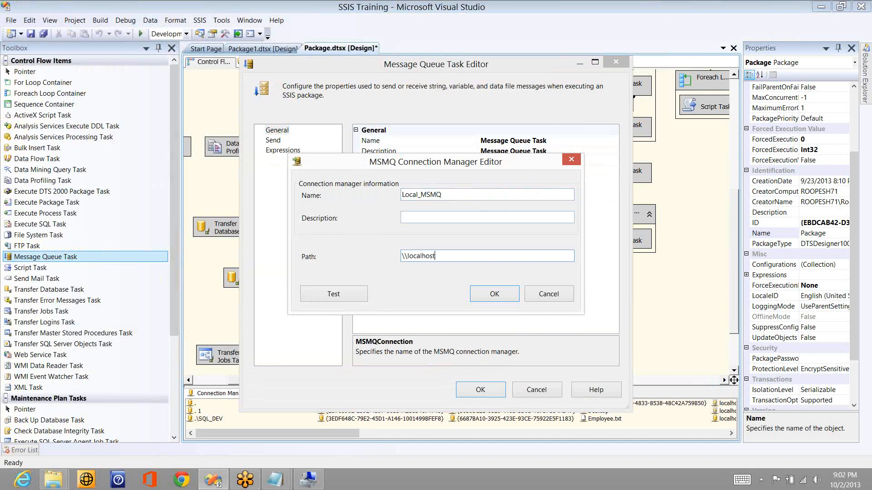
{"action": "type", "text": "\\Provate"}
{"action": "key", "text": "alt+Tab"}
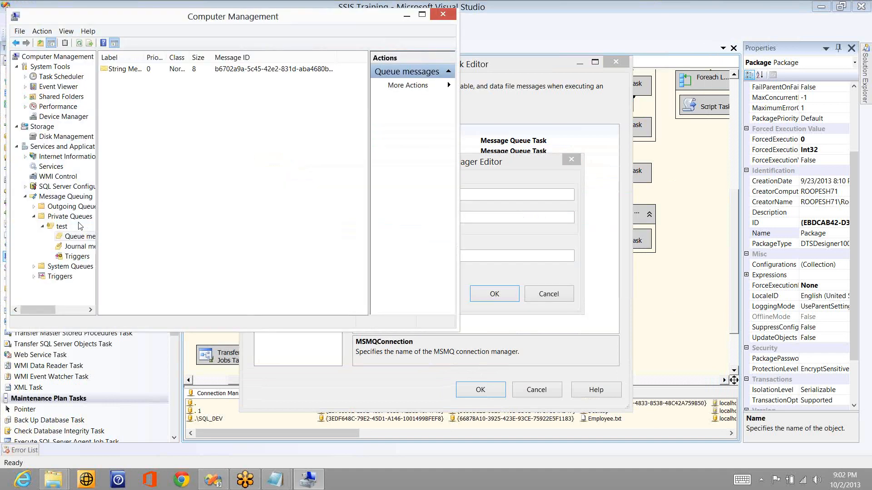
{"action": "key", "text": "alt+Tab"}
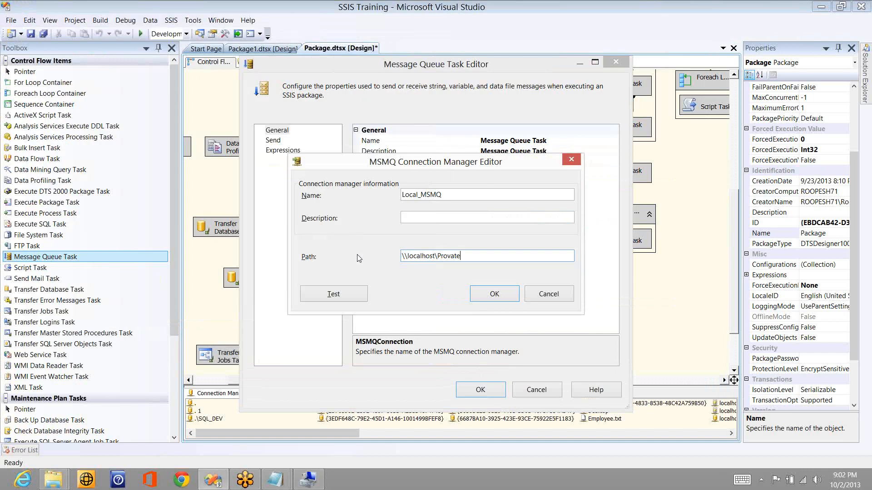
{"action": "key", "text": "BackSpace"}
{"action": "key", "text": "BackSpace"}
{"action": "key", "text": "BackSpace"}
{"action": "key", "text": "BackSpace"}
{"action": "type", "text": "i"}
{"action": "type", "text": "vate"}
{"action": "type", "text": "$"}
{"action": "type", "text": "\\"}
{"action": "key", "text": "alt+Tab"}
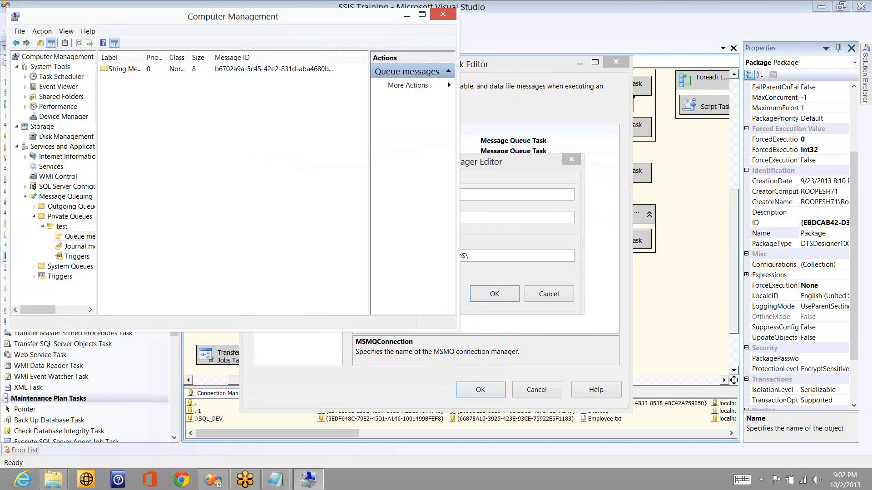
{"action": "key", "text": "alt+Tab"}
Step: Complete the path with 'test' and test it, fixing the misspelled Private
{"action": "type", "text": "test"}
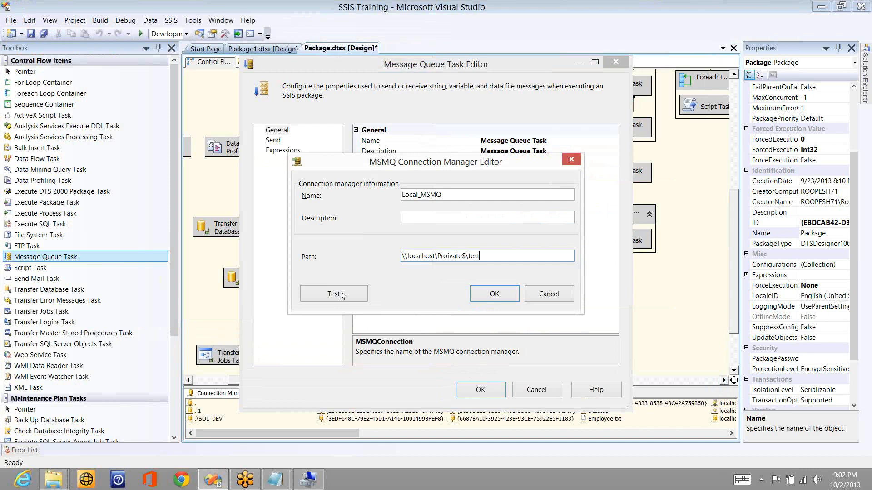
{"action": "left_click", "coordinate": [342, 295]}
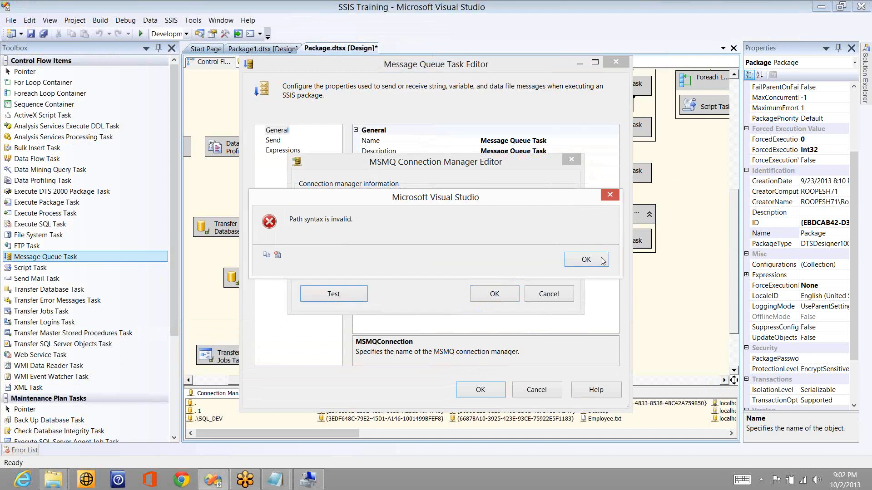
{"action": "left_click", "coordinate": [586, 259]}
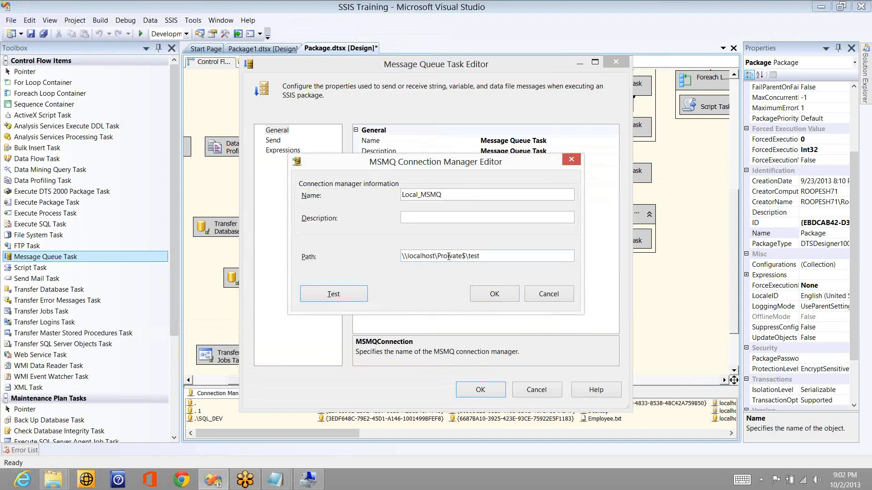
{"action": "left_click", "coordinate": [448, 256]}
{"action": "key", "text": "BackSpace"}
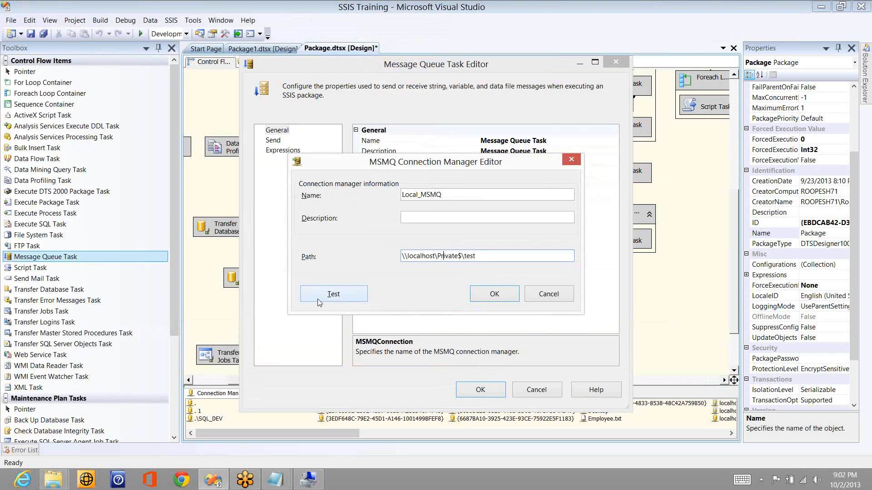
{"action": "left_click", "coordinate": [334, 295]}
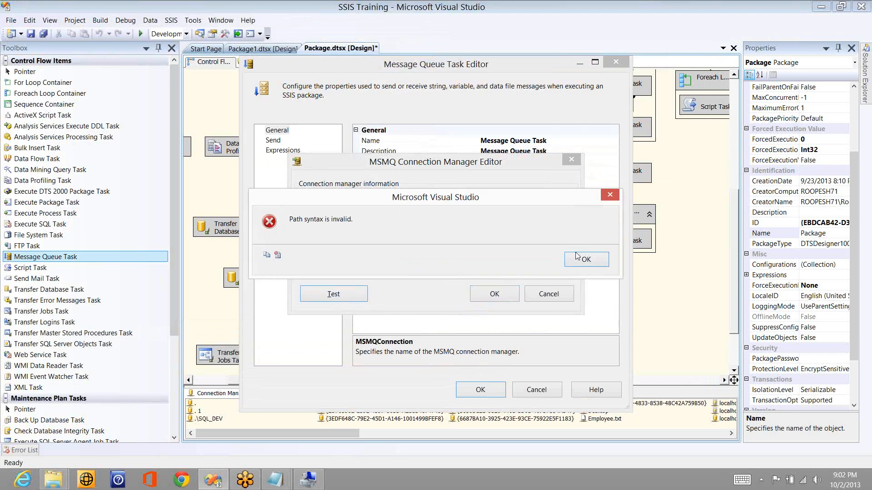
{"action": "key", "text": "Return"}
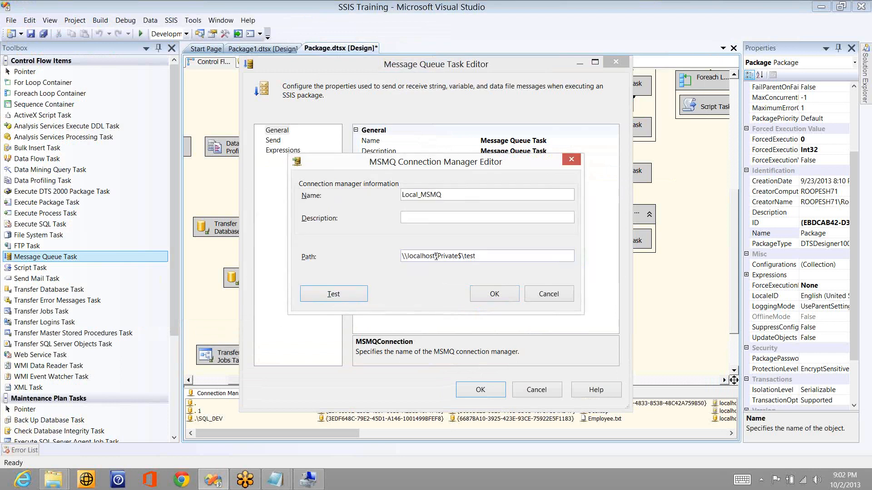
Step: Change the path to .\Private$\test, test it successfully, and accept the Local_MSMQ connection
{"action": "left_click", "coordinate": [436, 257]}
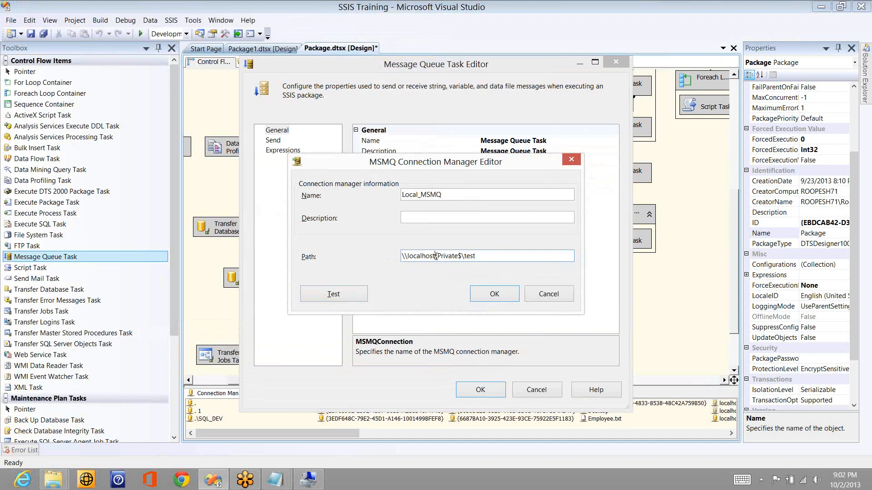
{"action": "key", "text": "shift+Home"}
{"action": "key", "text": "Delete"}
{"action": "left_click", "coordinate": [324, 296]}
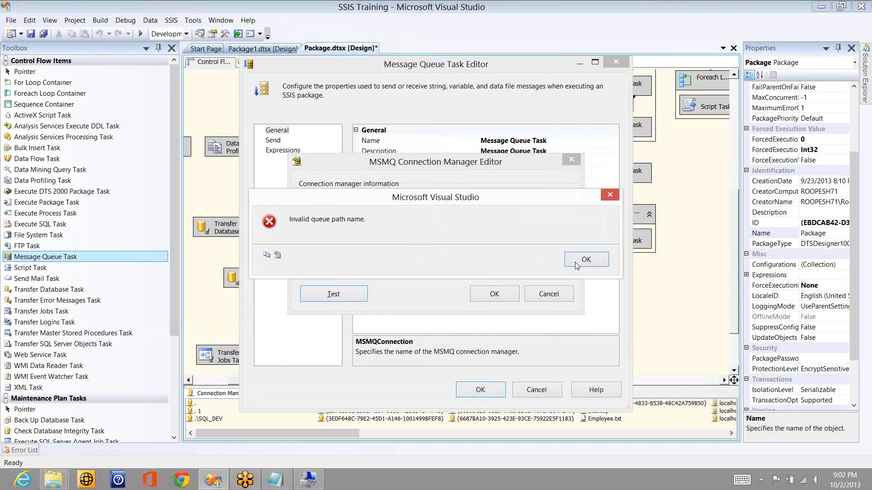
{"action": "left_click", "coordinate": [575, 263]}
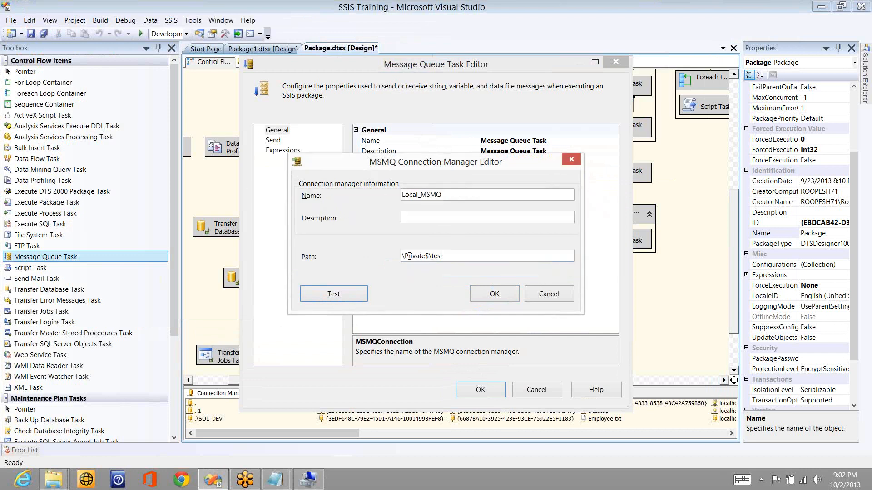
{"action": "left_click", "coordinate": [409, 256]}
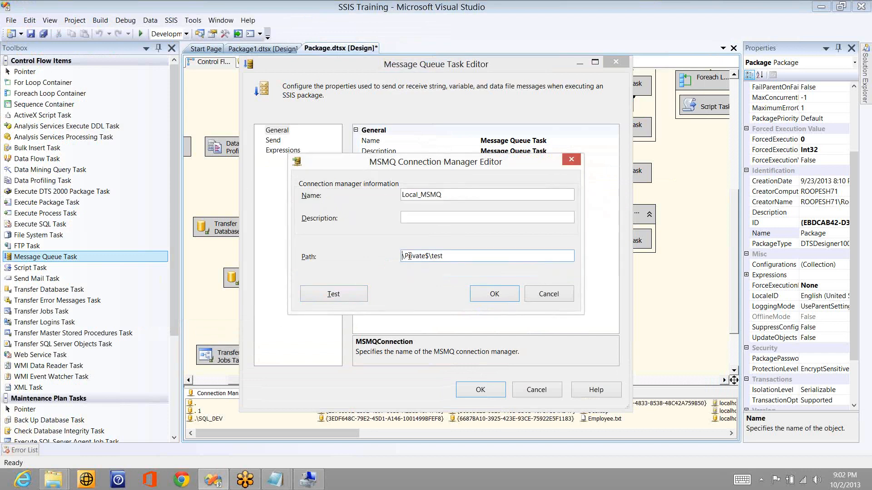
{"action": "type", "text": "."}
{"action": "left_click", "coordinate": [353, 294]}
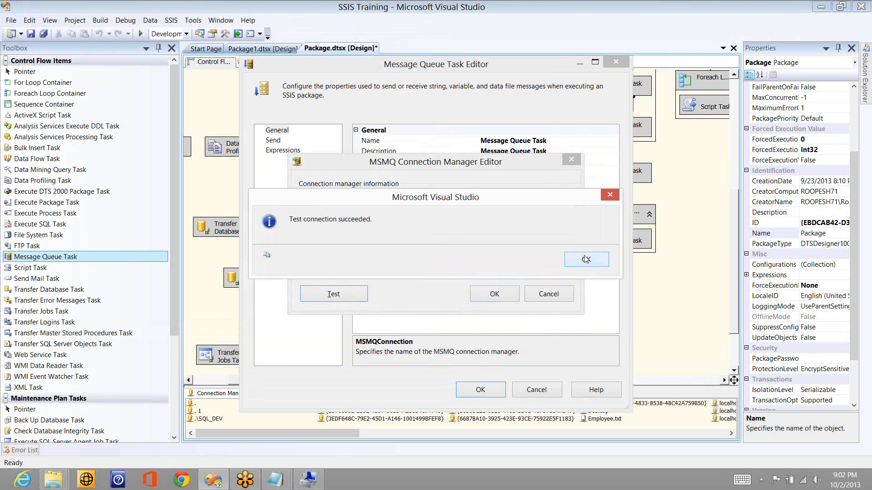
{"action": "left_click", "coordinate": [571, 259]}
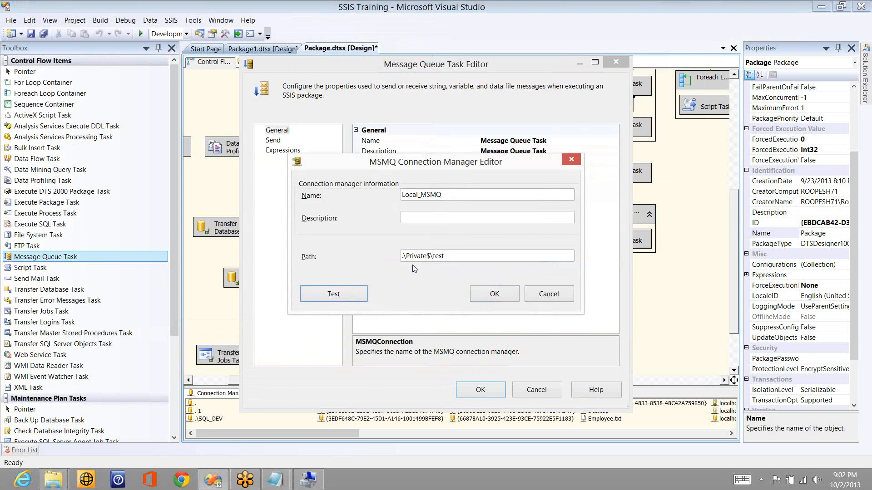
{"action": "left_click", "coordinate": [450, 257]}
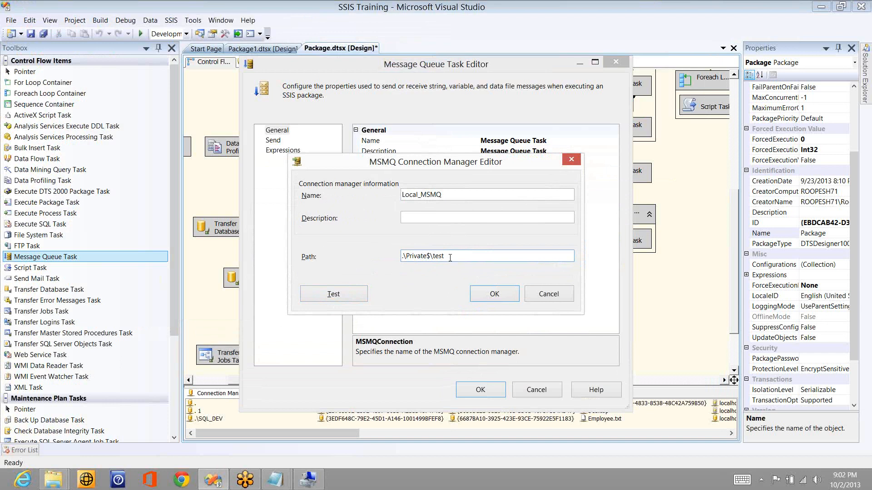
{"action": "left_click", "coordinate": [495, 293]}
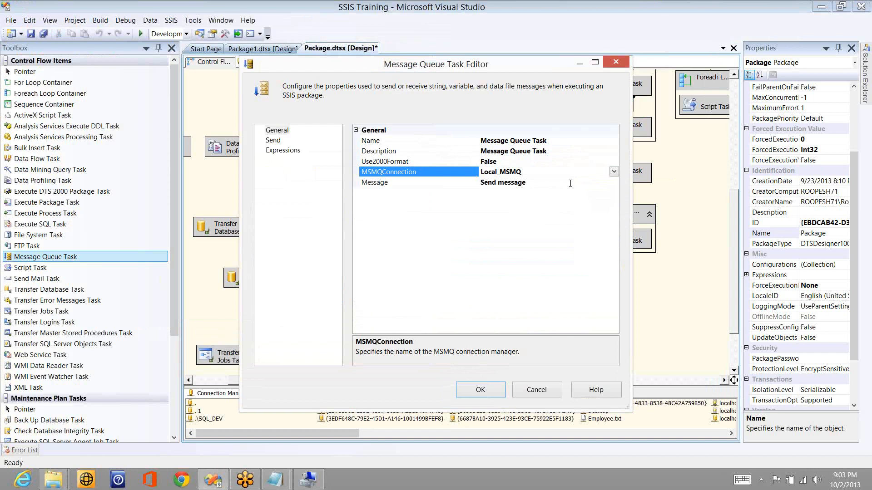
Step: Keep the task's Message mode at Send message after briefly trying Receive message
{"action": "left_click", "coordinate": [571, 183]}
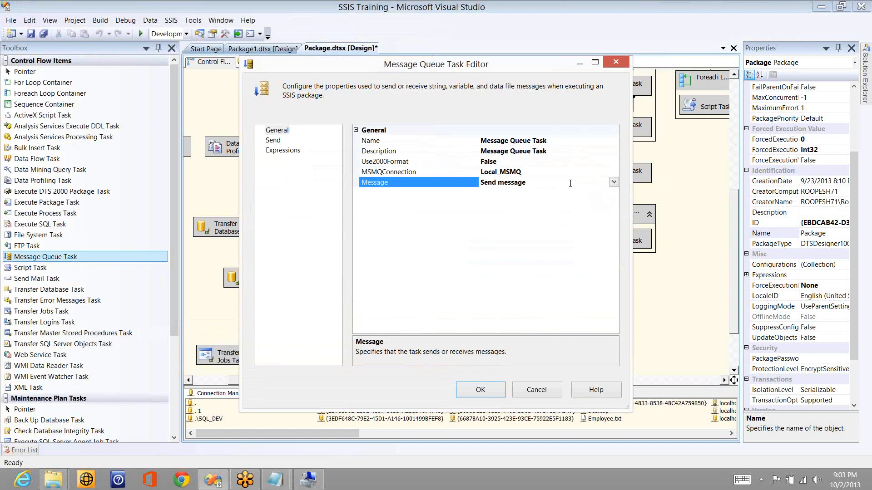
{"action": "left_click", "coordinate": [613, 182]}
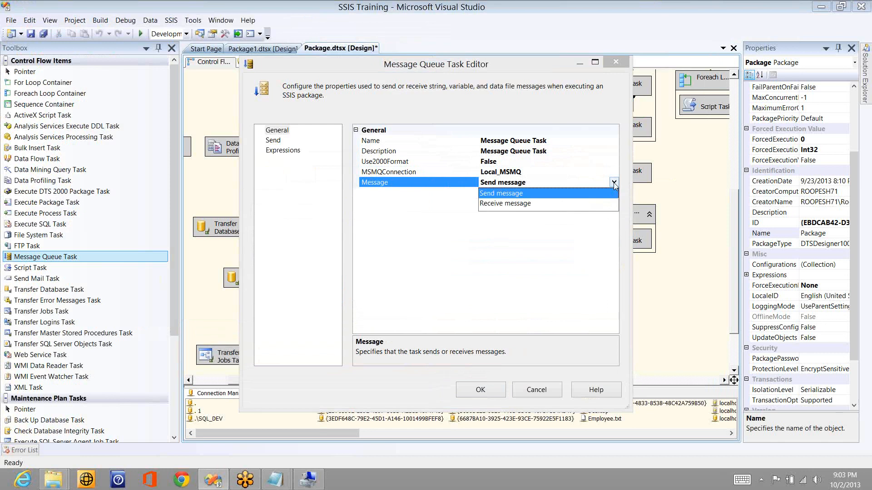
{"action": "left_click", "coordinate": [527, 192]}
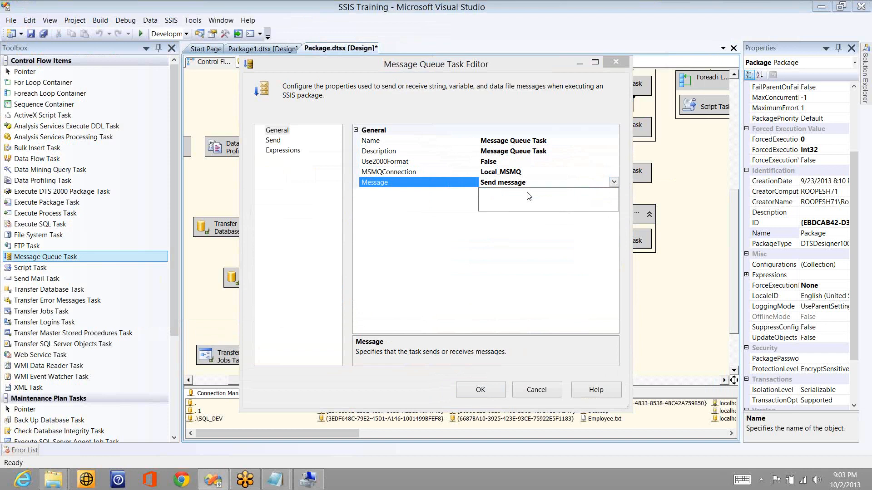
{"action": "left_click", "coordinate": [273, 140]}
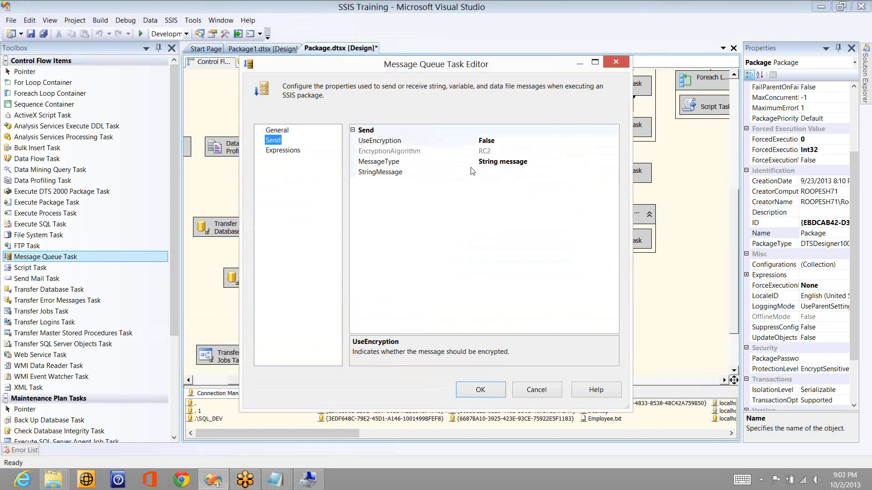
{"action": "left_click", "coordinate": [277, 131]}
{"action": "left_click", "coordinate": [542, 184]}
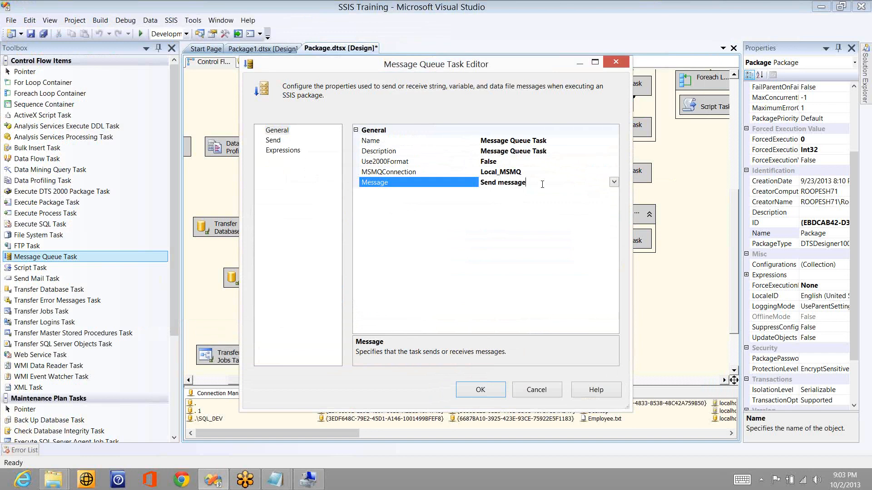
{"action": "double_click", "coordinate": [542, 184]}
{"action": "left_click", "coordinate": [274, 141]}
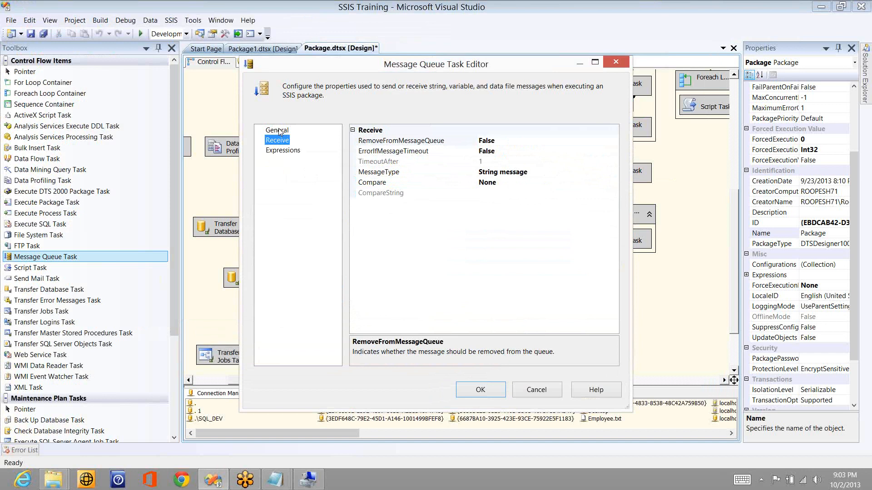
{"action": "left_click", "coordinate": [278, 131]}
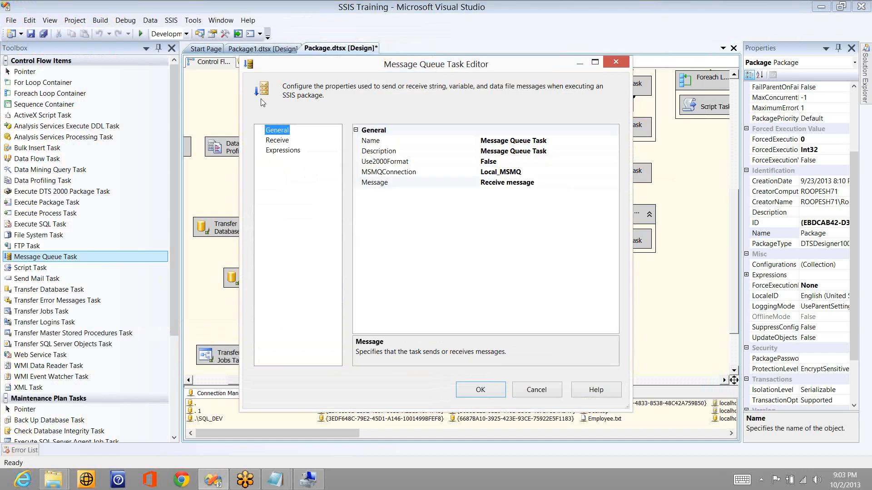
{"action": "left_click", "coordinate": [550, 183]}
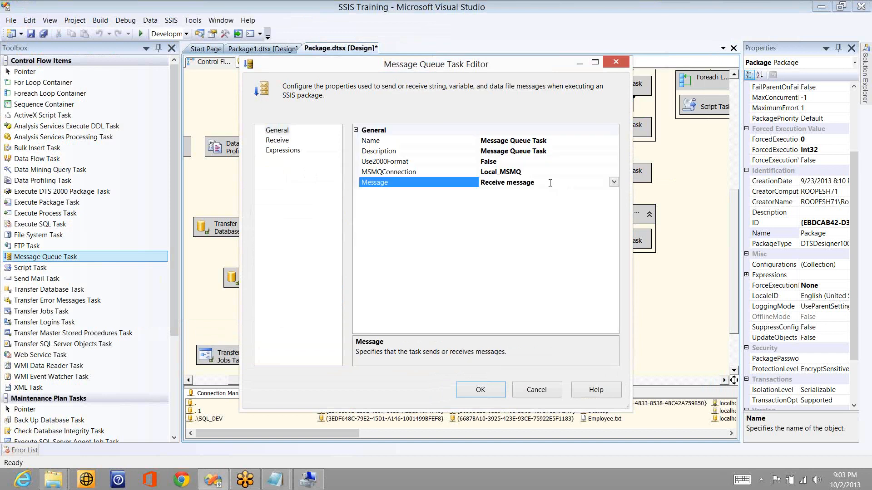
{"action": "double_click", "coordinate": [550, 183]}
Step: Set MessageType to Data file message with Results1.txt from the Desktop and confirm
{"action": "left_click", "coordinate": [272, 140]}
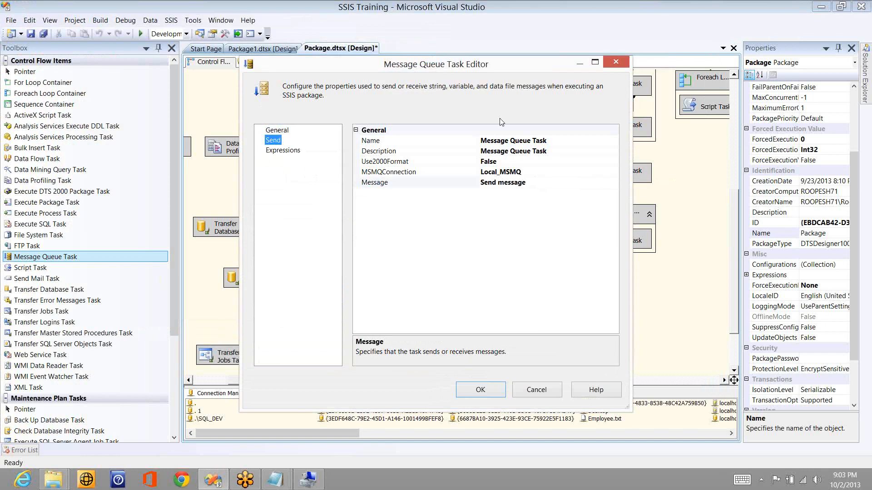
{"action": "left_click", "coordinate": [612, 143]}
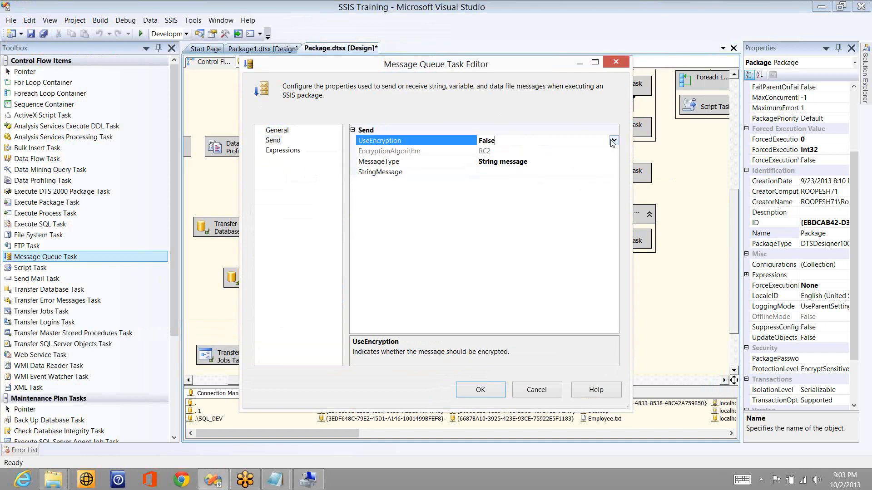
{"action": "left_click", "coordinate": [616, 162]}
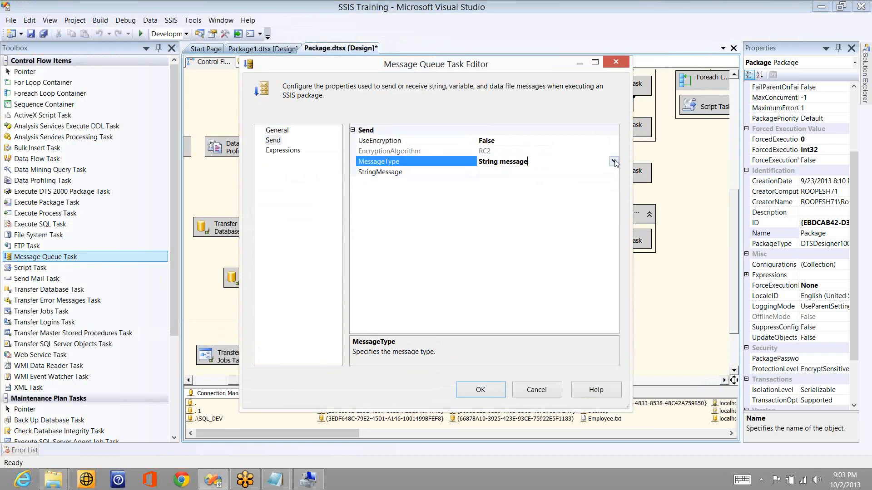
{"action": "left_click", "coordinate": [614, 162]}
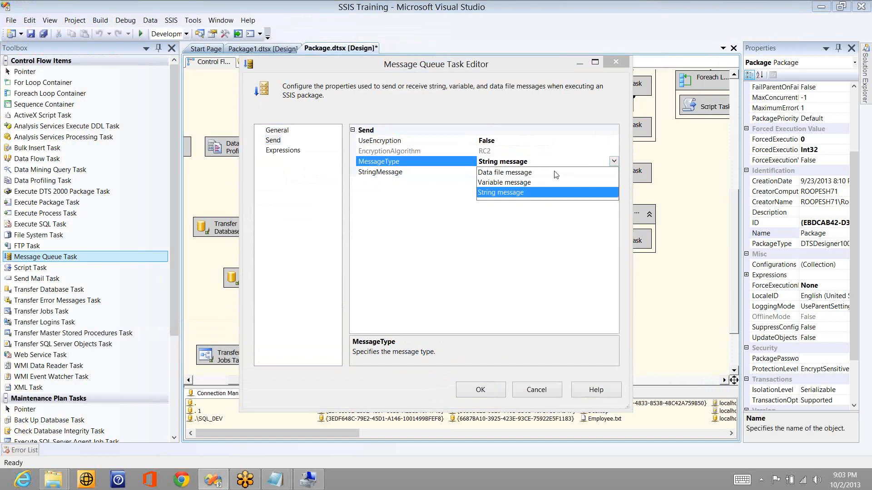
{"action": "left_click", "coordinate": [527, 173]}
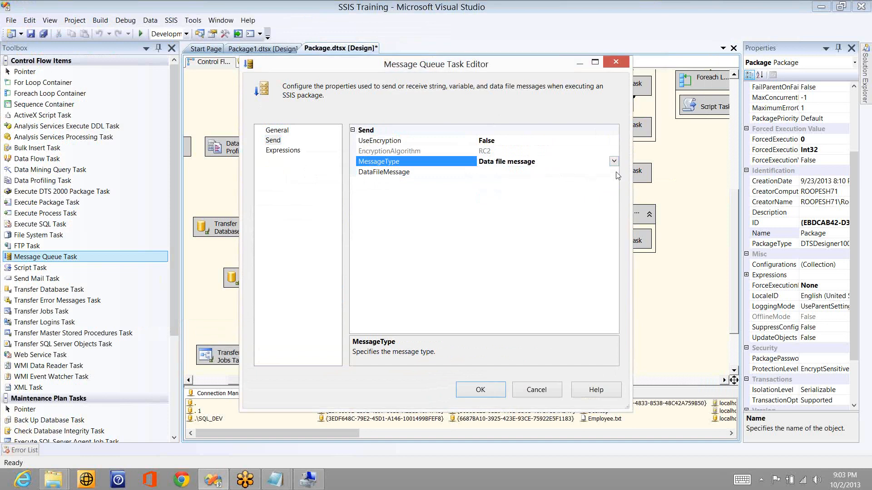
{"action": "double_click", "coordinate": [615, 173]}
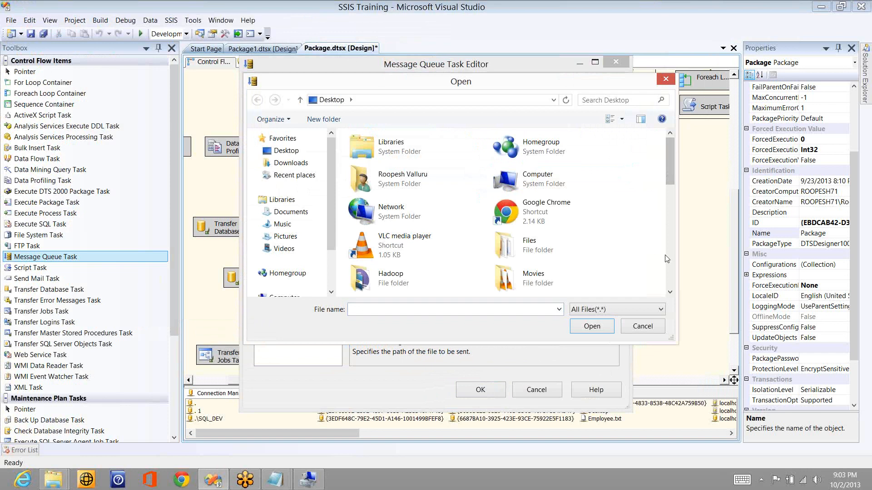
{"action": "scroll", "coordinate": [669, 263], "scroll_direction": "down", "scroll_amount": 4}
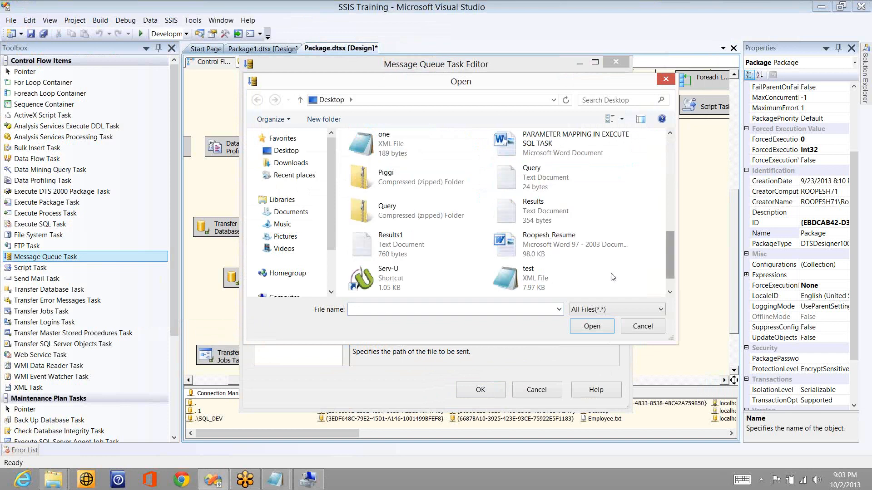
{"action": "double_click", "coordinate": [402, 252]}
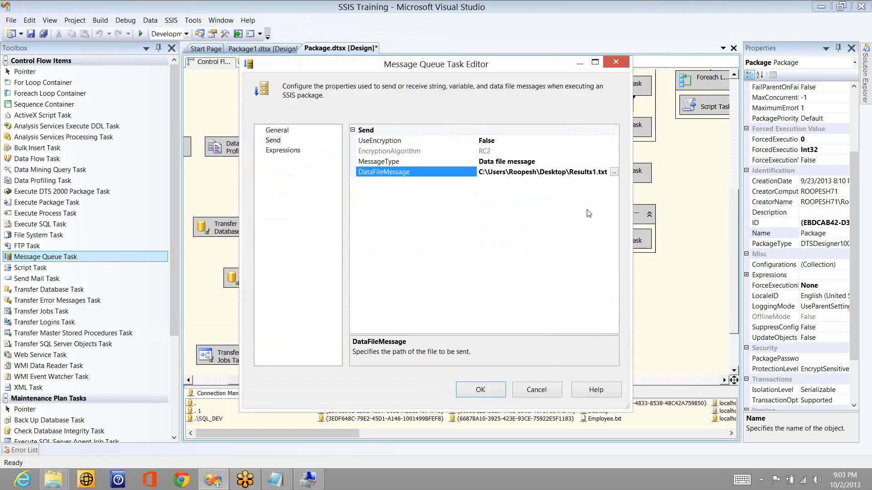
{"action": "left_click", "coordinate": [492, 390]}
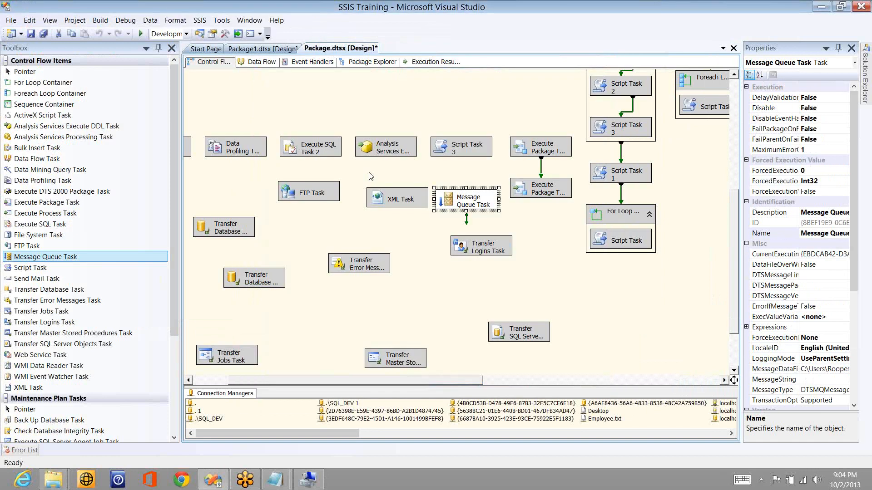
Step: Run the package, refresh the test queue to see the 762-byte Data File Message, then stop debugging
{"action": "left_click", "coordinate": [140, 34]}
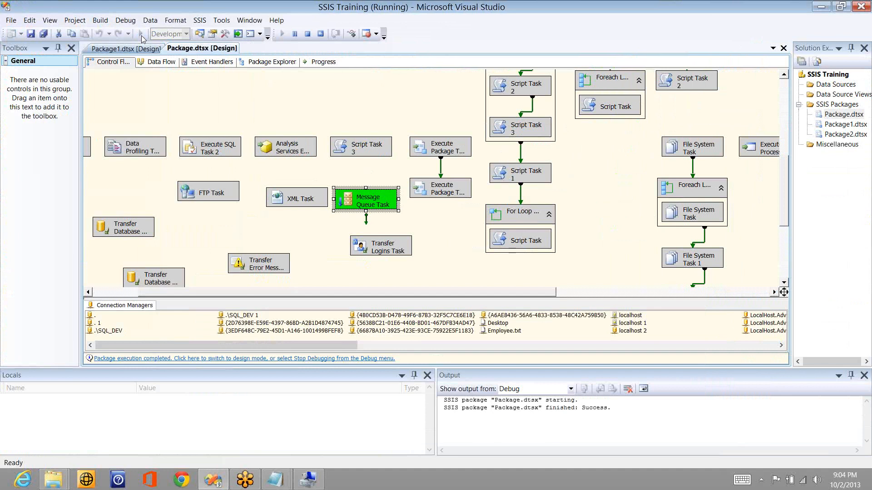
{"action": "key", "text": "alt+Tab"}
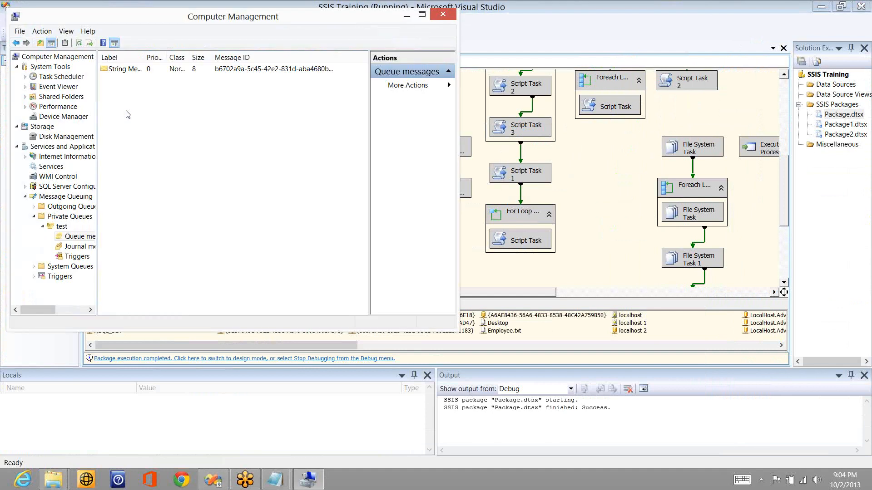
{"action": "right_click", "coordinate": [126, 111]}
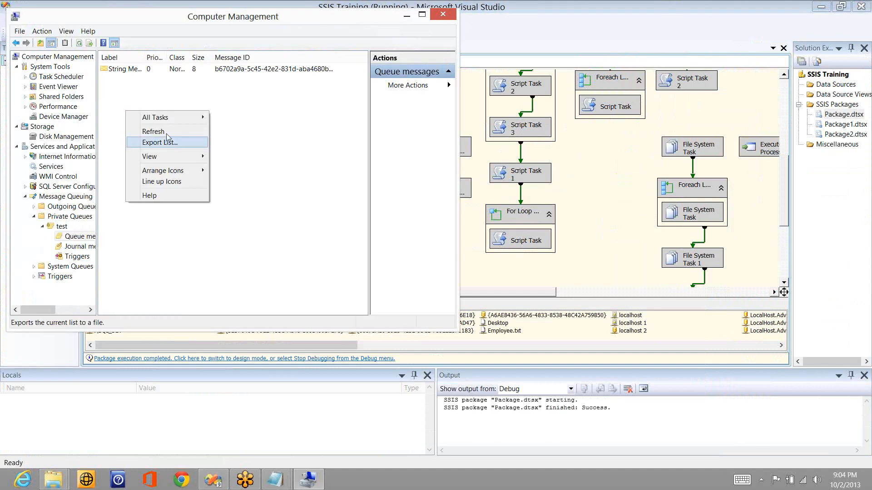
{"action": "left_click", "coordinate": [153, 132]}
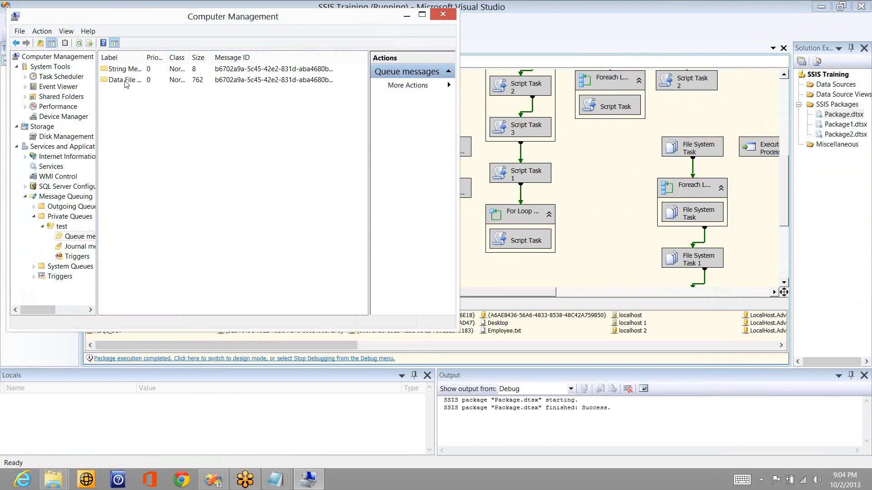
{"action": "left_click", "coordinate": [127, 83]}
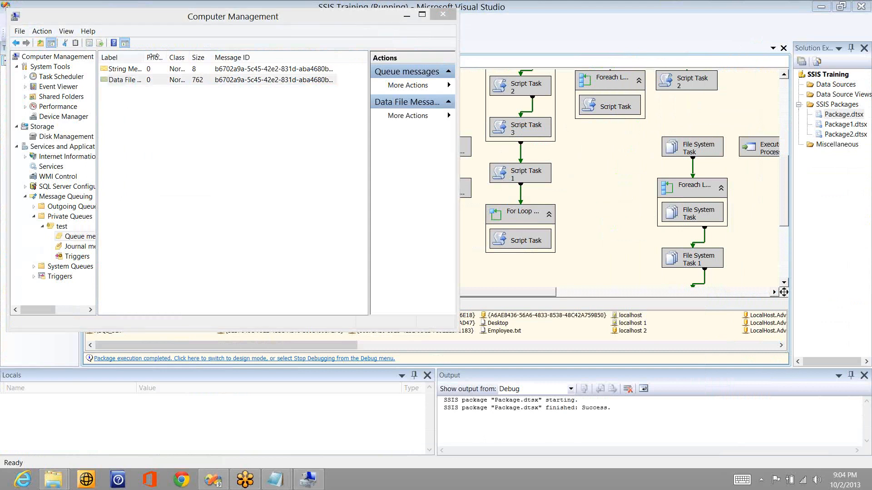
{"action": "left_click", "coordinate": [153, 57]}
{"action": "double_click", "coordinate": [153, 57]}
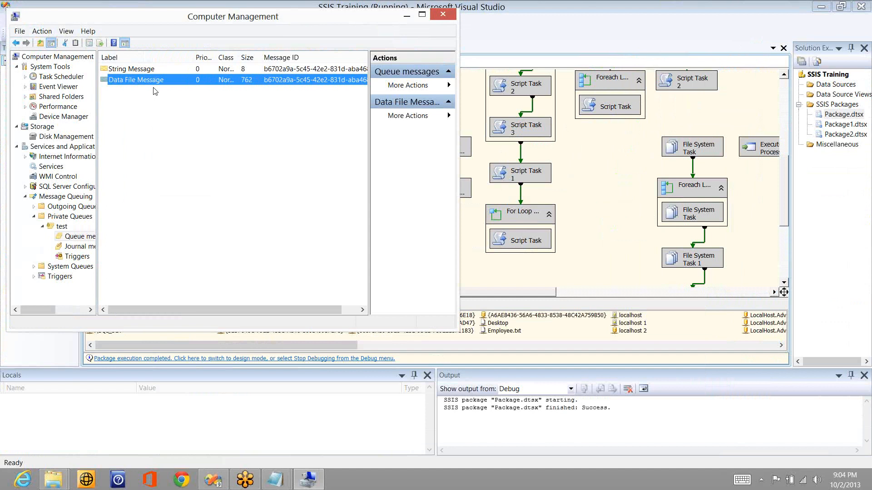
{"action": "left_click", "coordinate": [188, 7]}
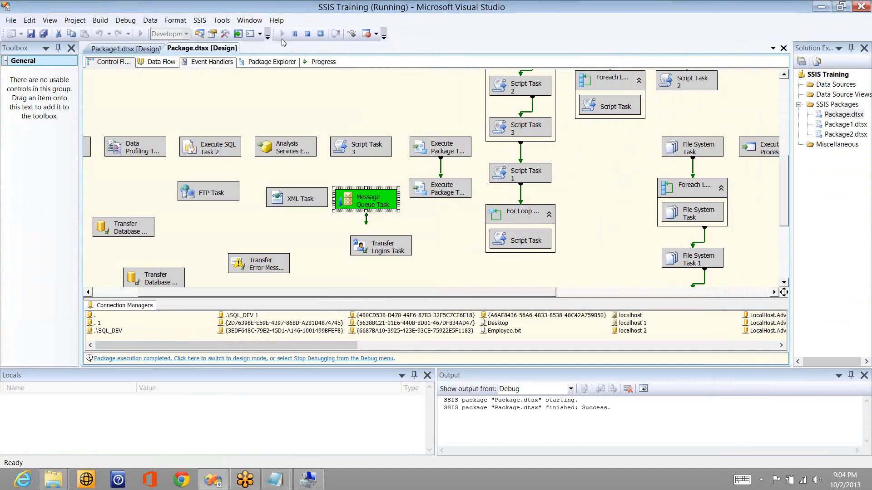
{"action": "left_click", "coordinate": [307, 34]}
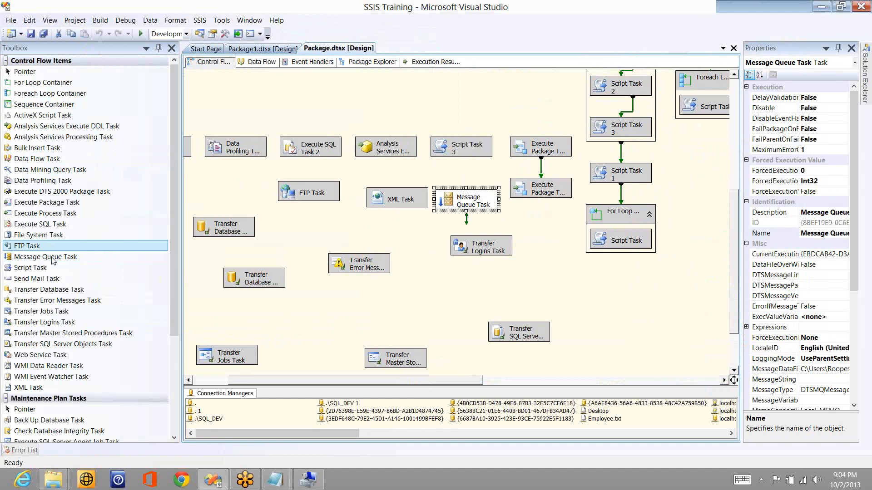
Step: Add Message Queue Task 1 connected after the first task and open its editor
{"action": "left_click_drag", "start_coordinate": [53, 260], "coordinate": [411, 232]}
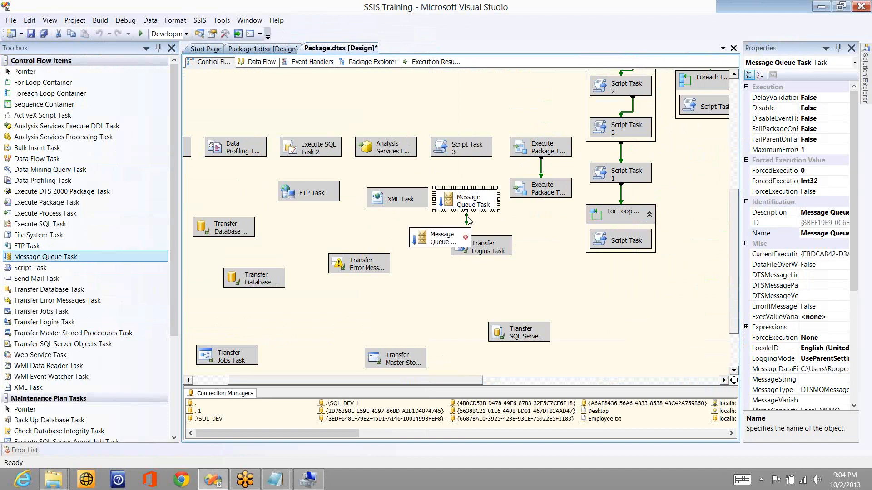
{"action": "left_click_drag", "start_coordinate": [468, 220], "coordinate": [390, 246]}
{"action": "left_click", "coordinate": [397, 247]}
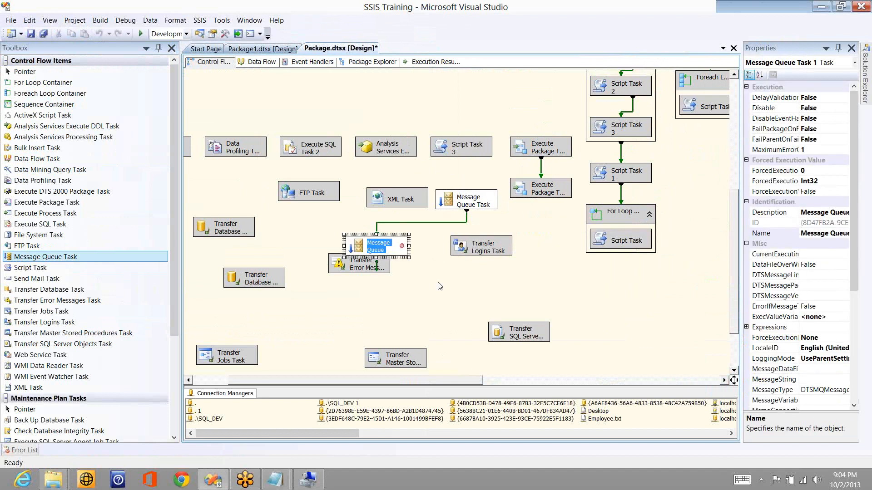
{"action": "key", "text": "BackSpace"}
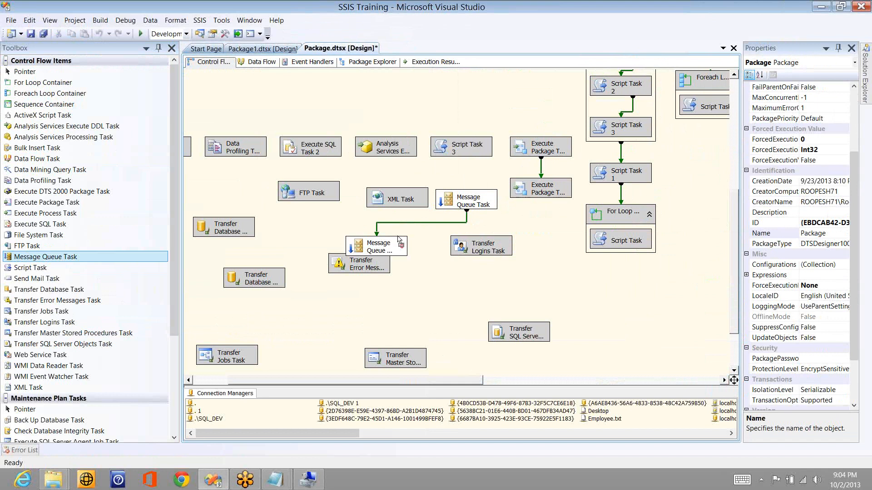
{"action": "left_click", "coordinate": [398, 240]}
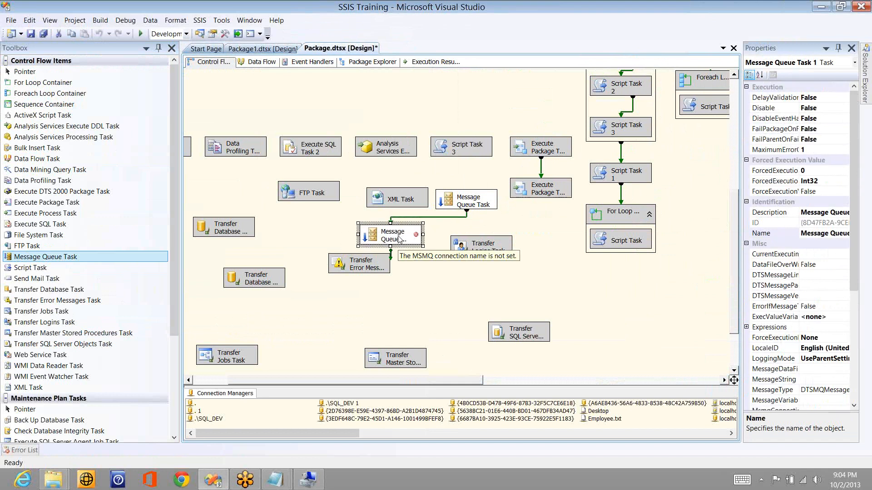
{"action": "double_click", "coordinate": [398, 239]}
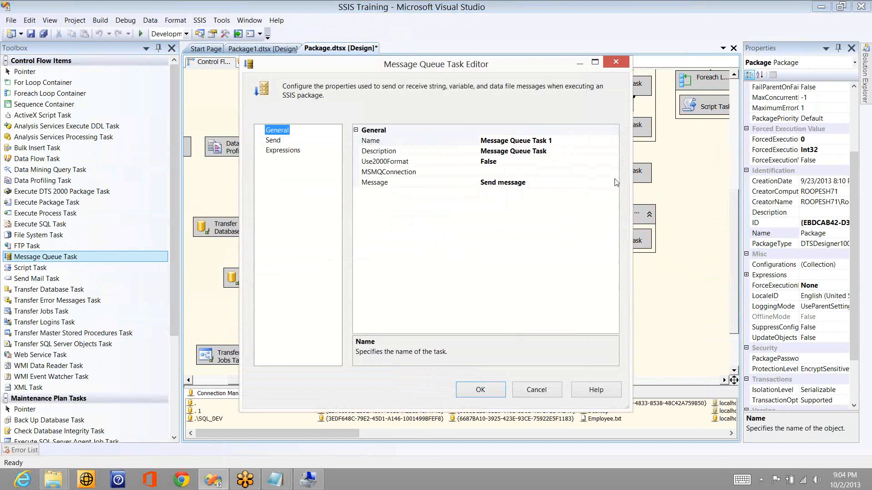
Step: Set MSMQConnection to Local_MSMQ and Message to Receive message
{"action": "left_click", "coordinate": [614, 172]}
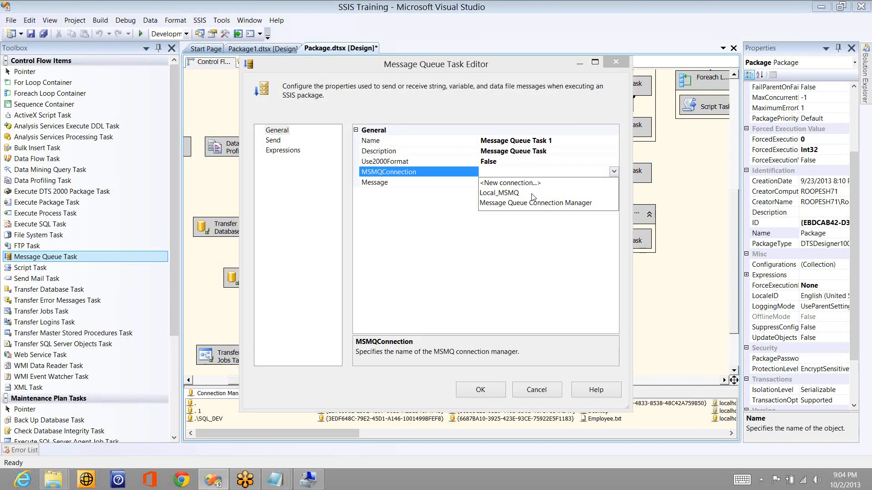
{"action": "left_click", "coordinate": [533, 194]}
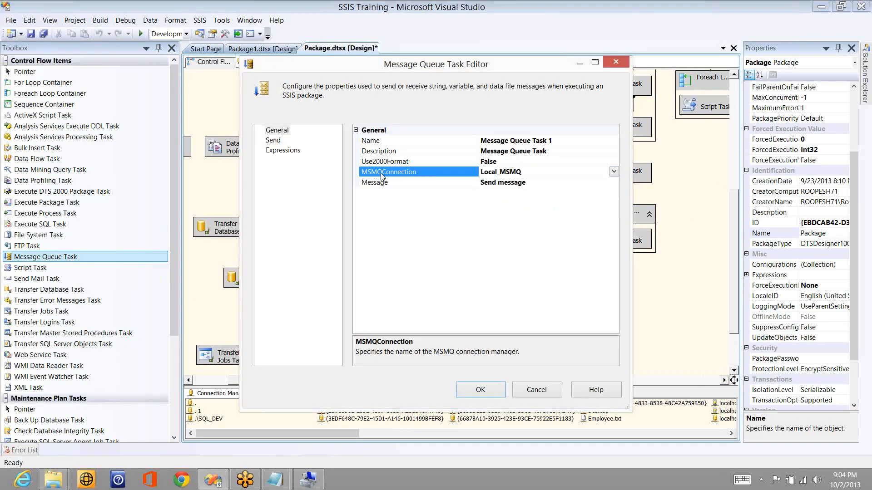
{"action": "left_click", "coordinate": [277, 142]}
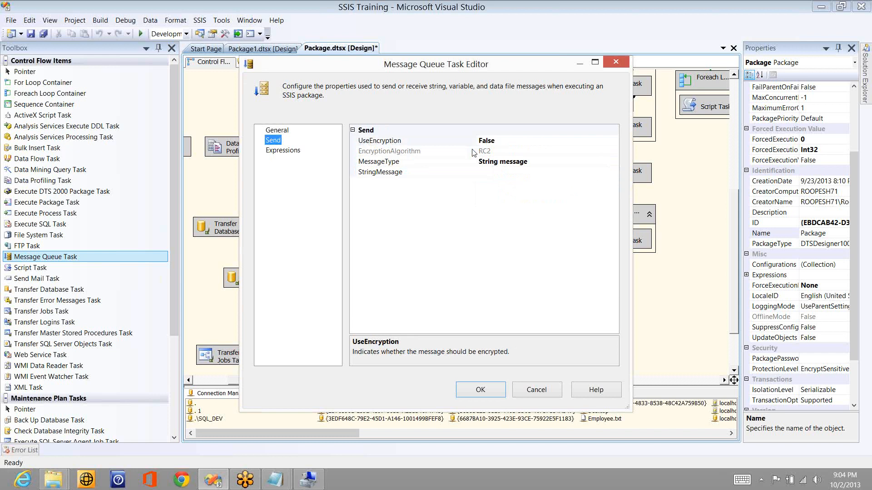
{"action": "left_click", "coordinate": [276, 130]}
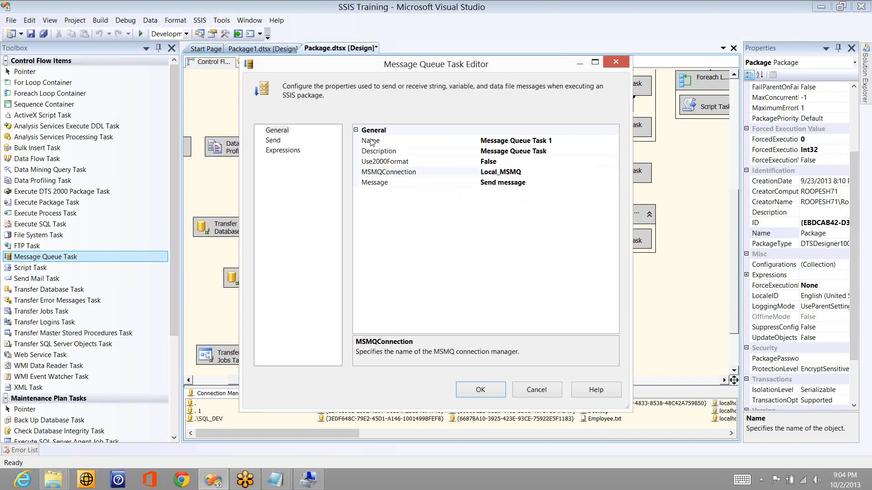
{"action": "double_click", "coordinate": [374, 183]}
{"action": "left_click", "coordinate": [277, 141]}
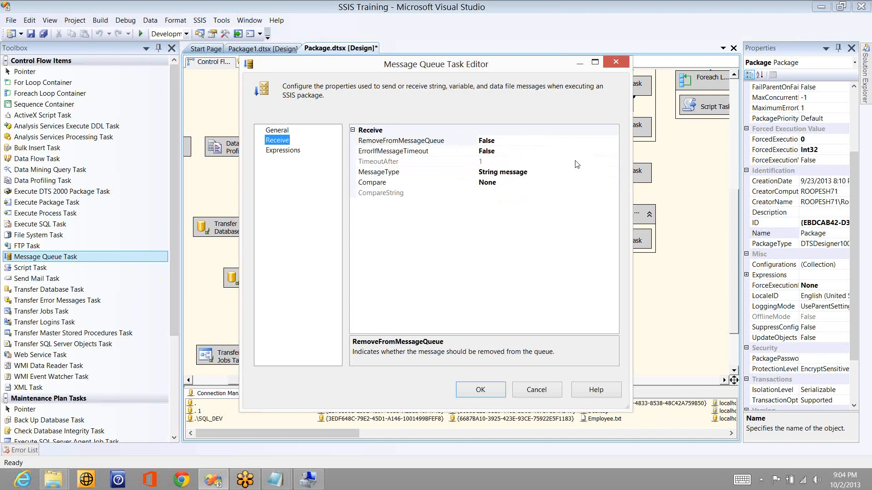
Step: Set RemoveFromMessageQueue and ErrorIfMessageTimeout to True, TimeoutAfter 5, MessageType Data file message
{"action": "left_click", "coordinate": [612, 143]}
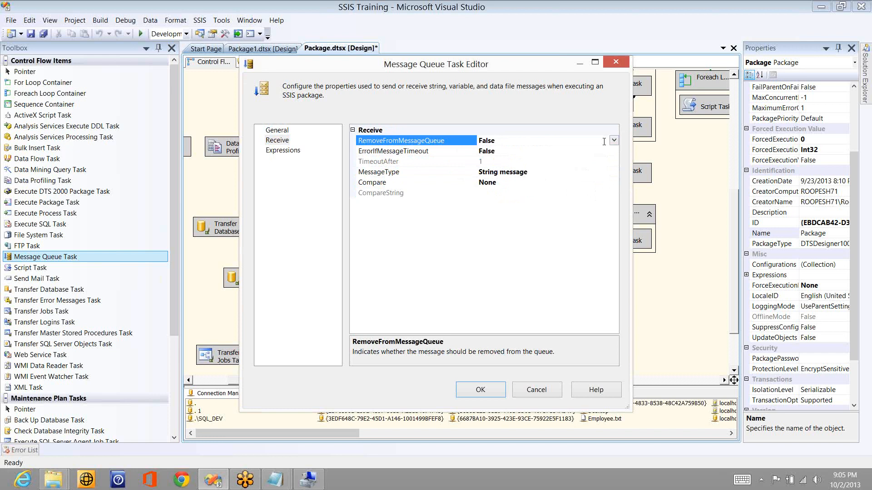
{"action": "double_click", "coordinate": [604, 141]}
{"action": "left_click", "coordinate": [598, 149]}
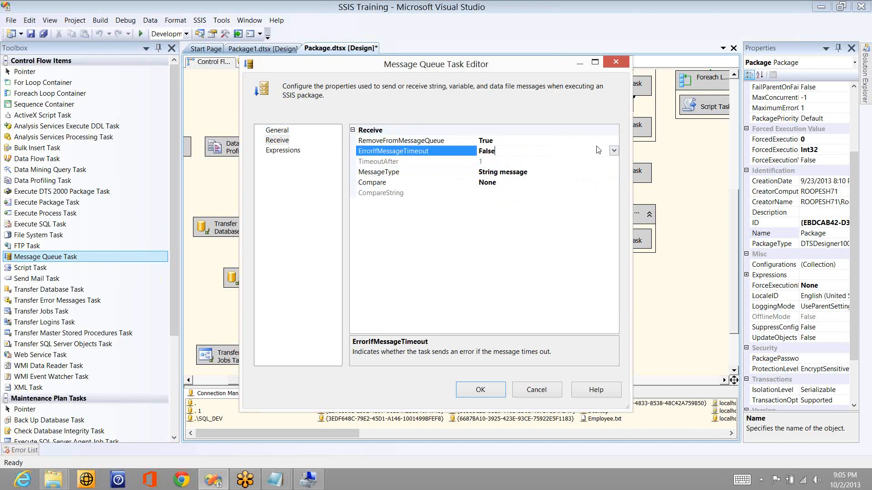
{"action": "double_click", "coordinate": [598, 149]}
{"action": "left_click", "coordinate": [504, 163]}
{"action": "key", "text": "BackSpace"}
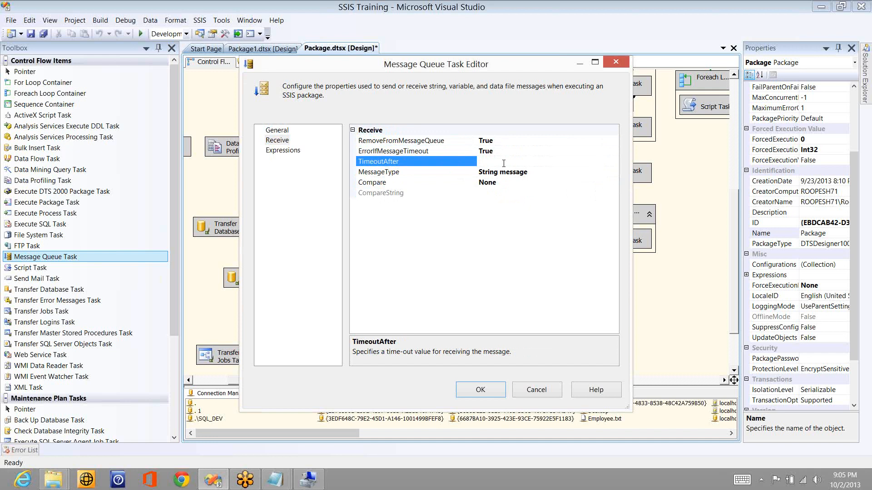
{"action": "type", "text": "5"}
{"action": "left_click", "coordinate": [614, 171]}
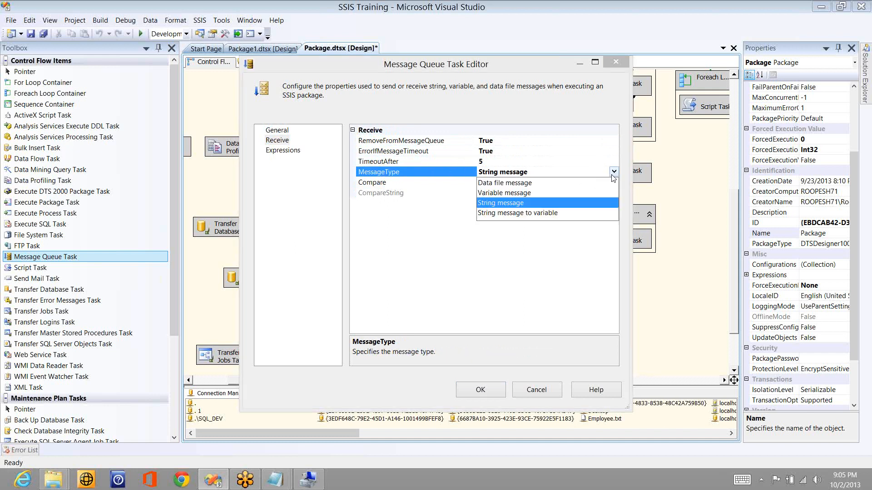
{"action": "left_click", "coordinate": [525, 183]}
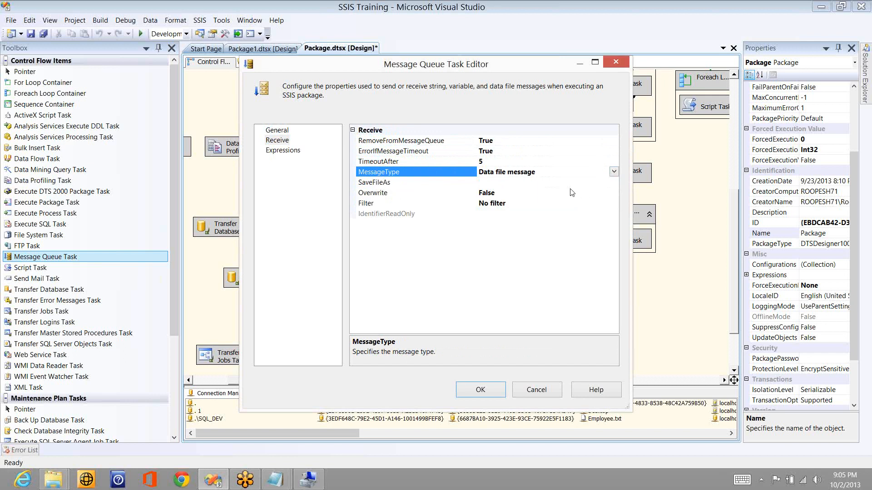
Step: Save received messages to Desktop\bubbly.txt with Overwrite set to True
{"action": "left_click", "coordinate": [615, 185]}
{"action": "left_click", "coordinate": [613, 183]}
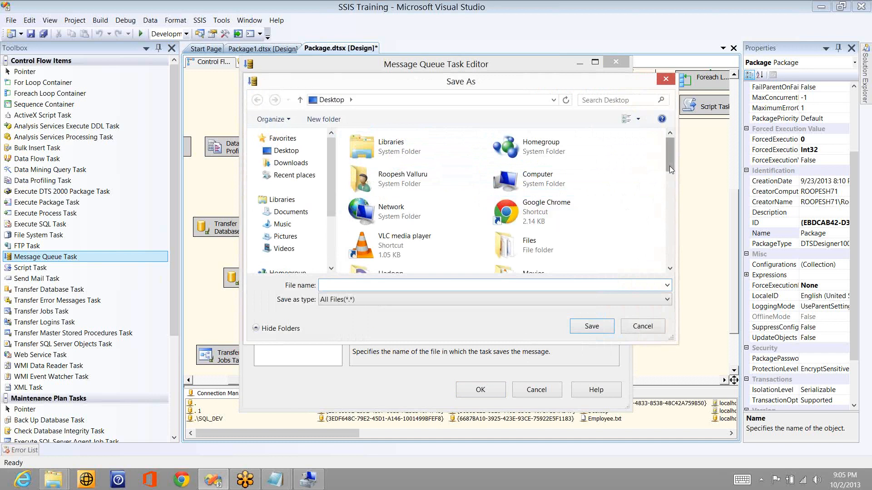
{"action": "scroll", "coordinate": [669, 173], "scroll_direction": "down", "scroll_amount": 2}
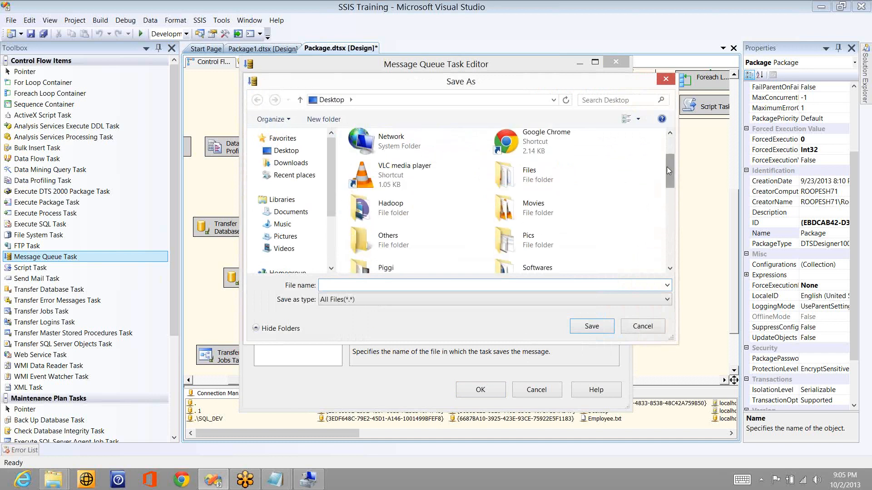
{"action": "type", "text": "bubbly.txt"}
{"action": "left_click", "coordinate": [592, 325]}
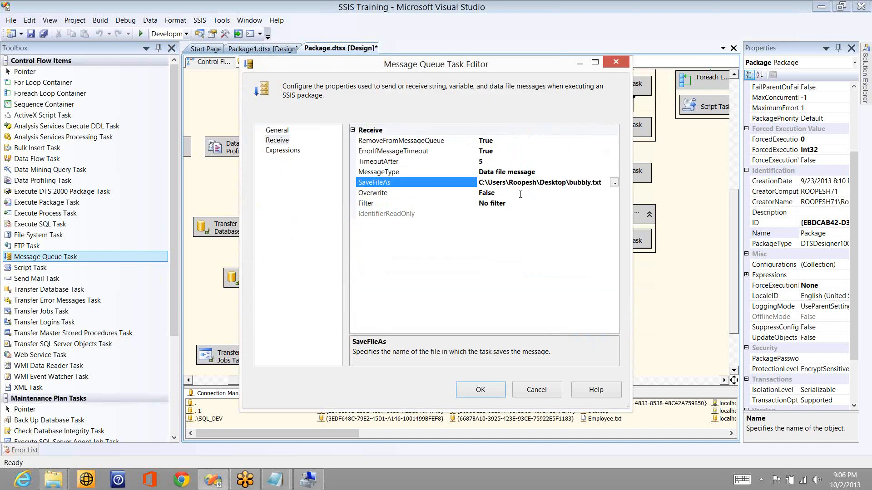
{"action": "left_click", "coordinate": [520, 195]}
{"action": "double_click", "coordinate": [520, 194]}
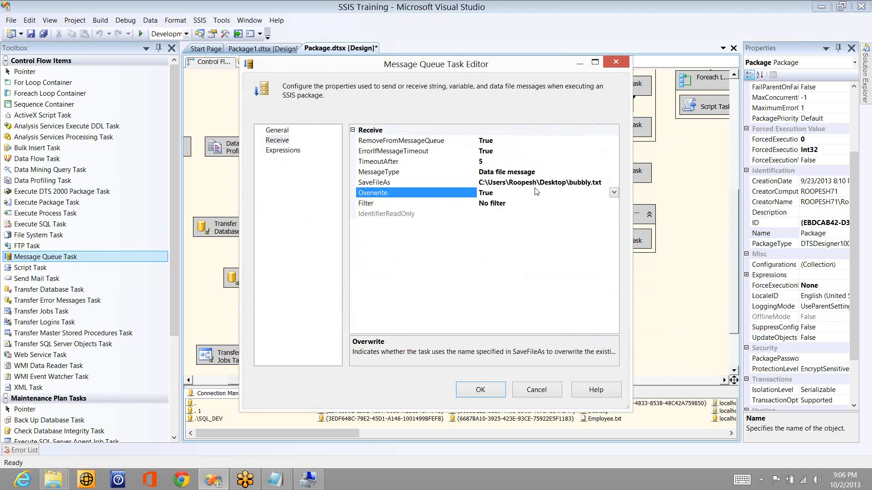
Step: Leave Filter at No filter, confirm the task, and start debugging the package
{"action": "left_click", "coordinate": [614, 204]}
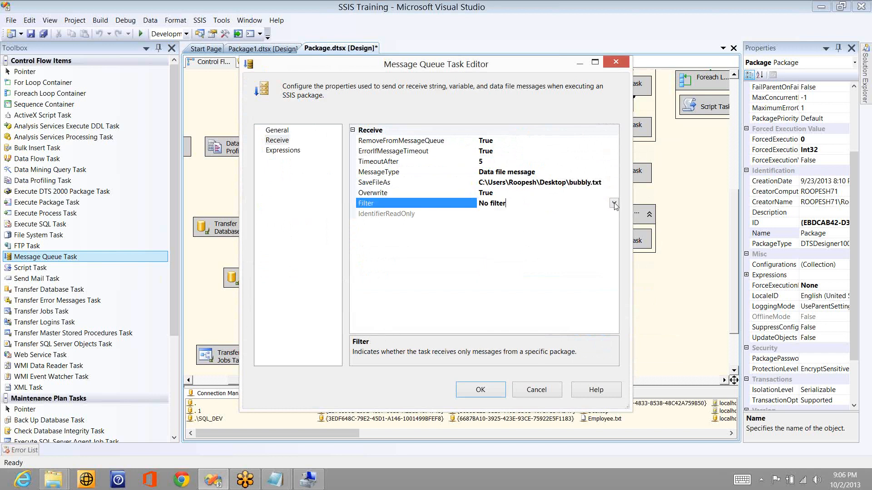
{"action": "left_click", "coordinate": [614, 204]}
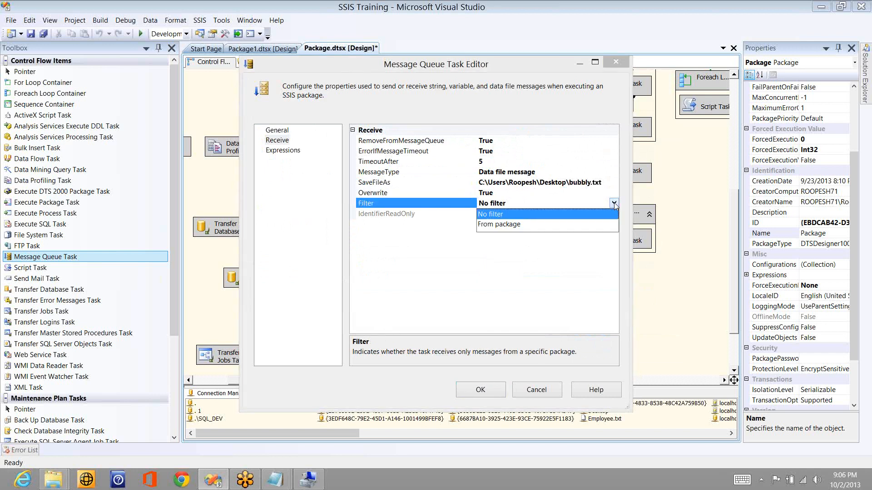
{"action": "left_click", "coordinate": [520, 225]}
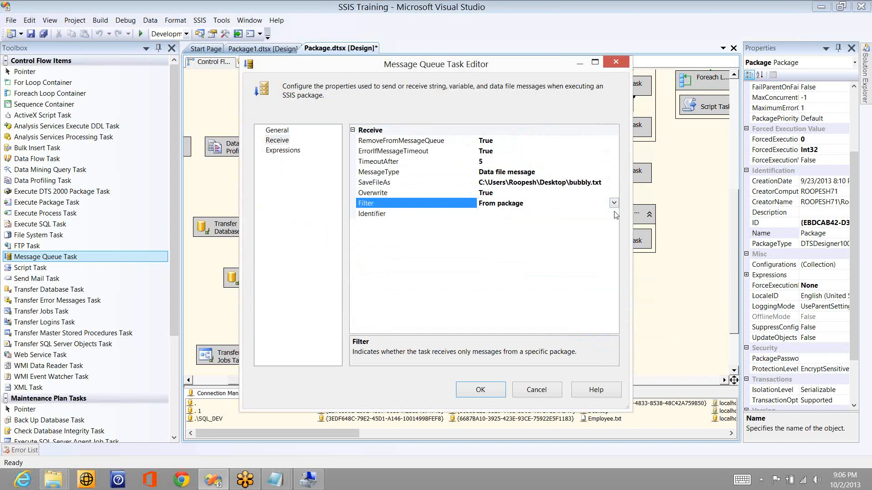
{"action": "left_click", "coordinate": [616, 214]}
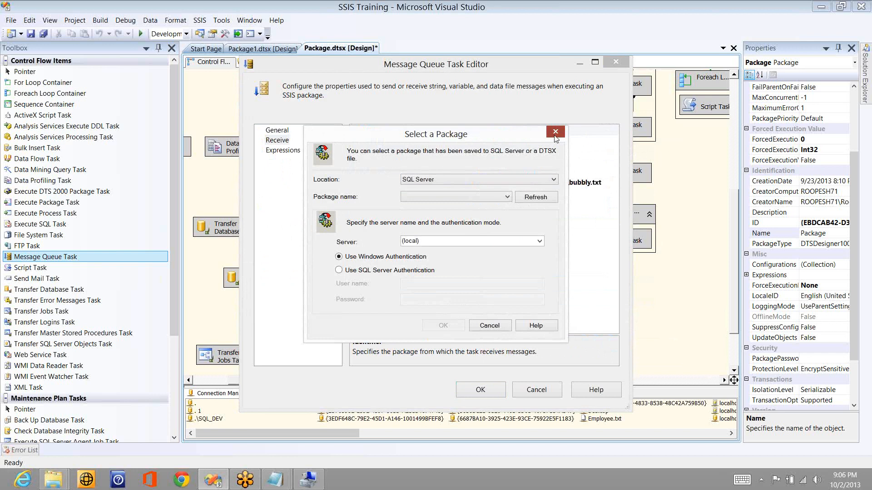
{"action": "left_click", "coordinate": [555, 132]}
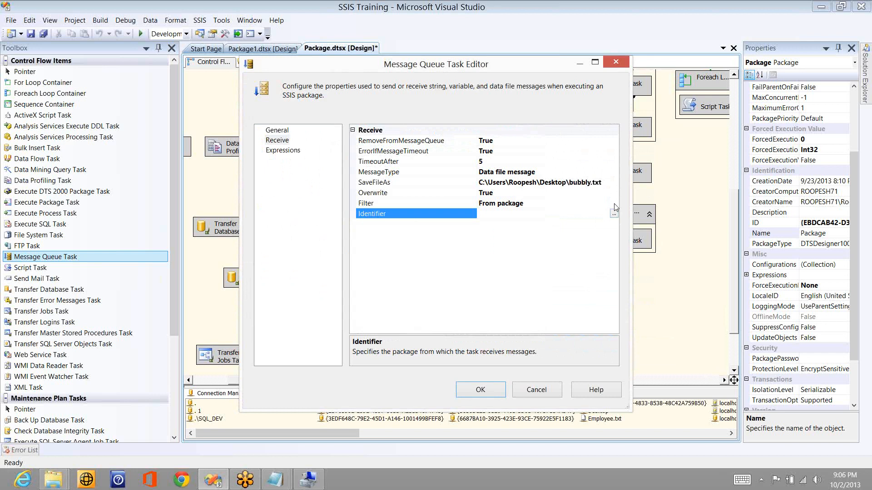
{"action": "left_click", "coordinate": [614, 204]}
{"action": "left_click", "coordinate": [525, 215]}
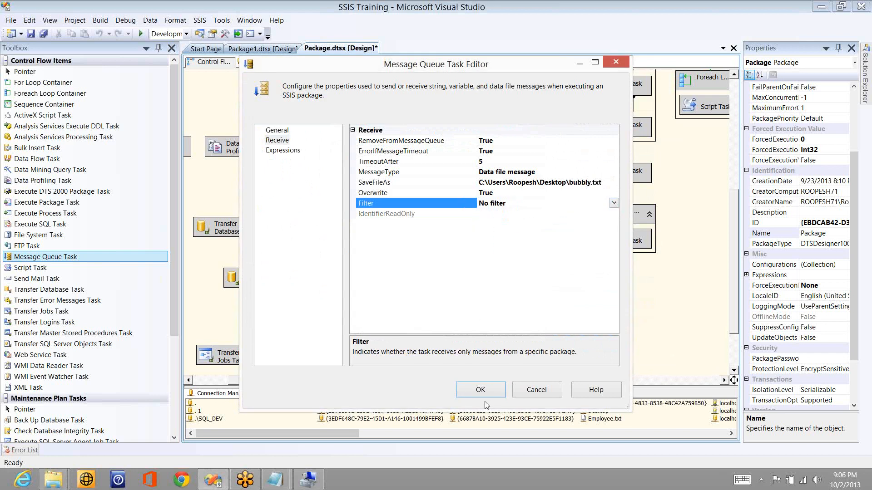
{"action": "left_click", "coordinate": [480, 389]}
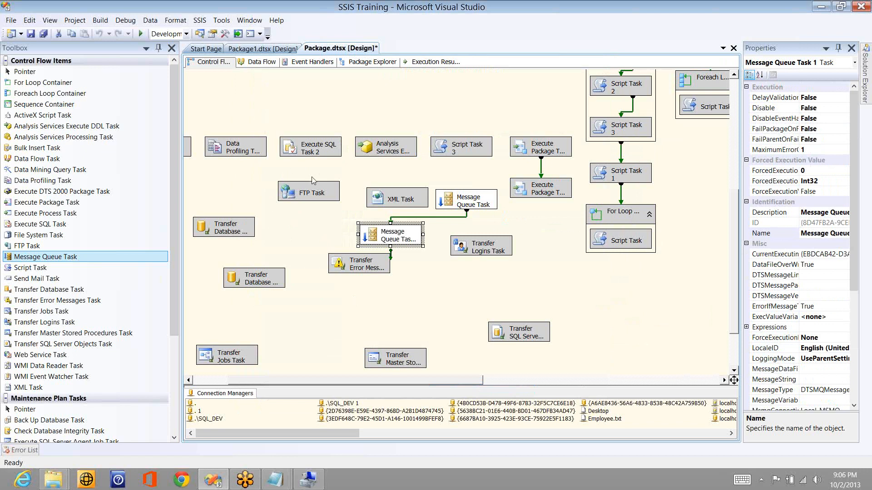
{"action": "left_click", "coordinate": [142, 34]}
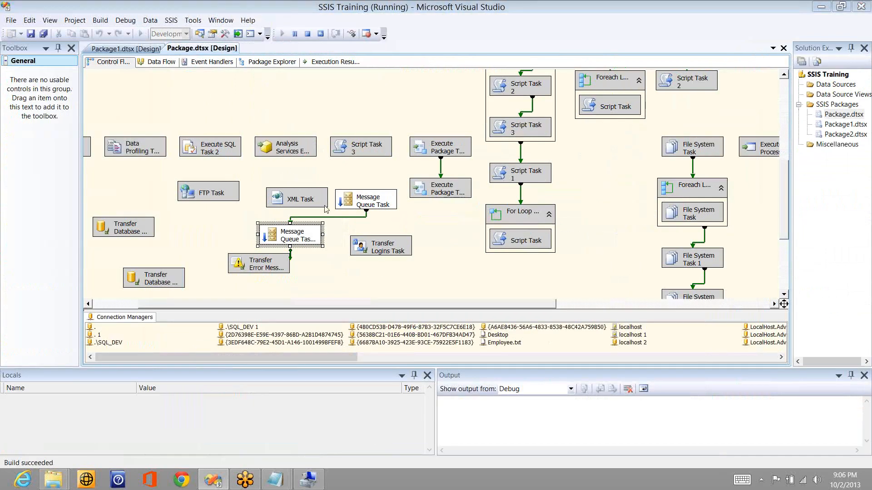
Step: Refresh the test queue's message list in Computer Management, then open bubbly.txt in Notepad
{"action": "key", "text": "alt+Tab"}
{"action": "right_click", "coordinate": [303, 161]}
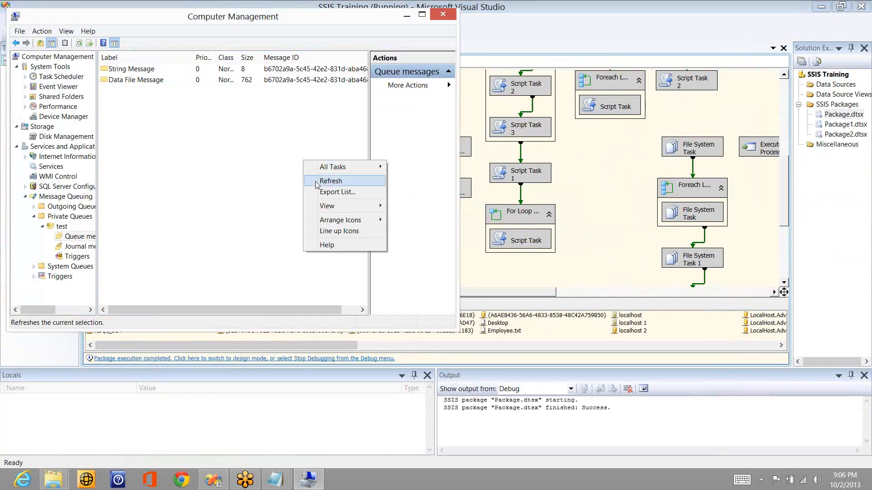
{"action": "left_click", "coordinate": [317, 184]}
{"action": "right_click", "coordinate": [316, 183]}
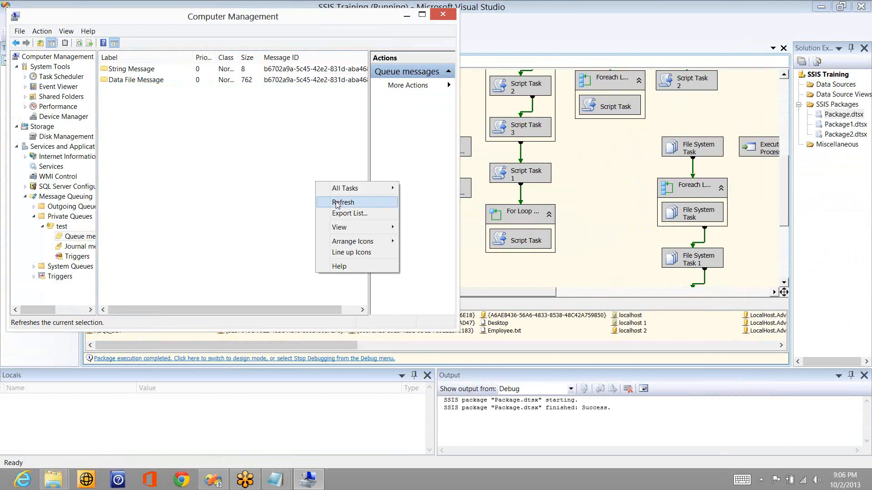
{"action": "left_click", "coordinate": [336, 203]}
{"action": "key", "text": "alt+Tab"}
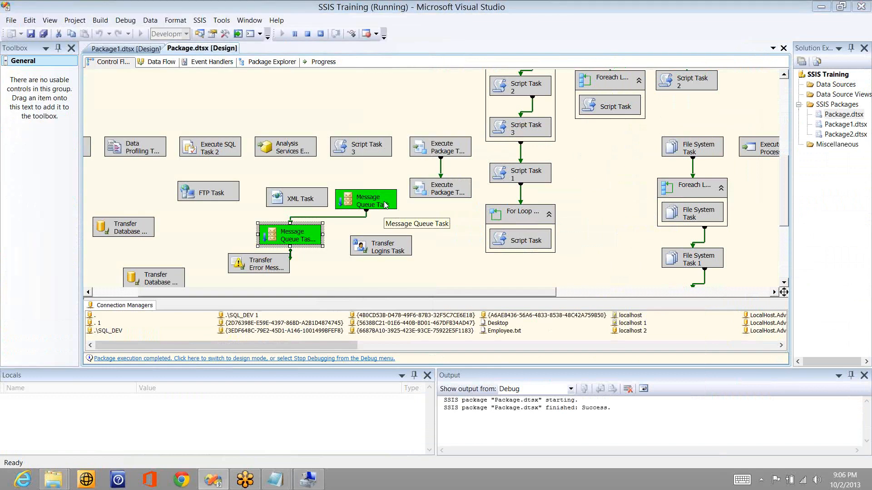
{"action": "key", "text": "alt+Tab"}
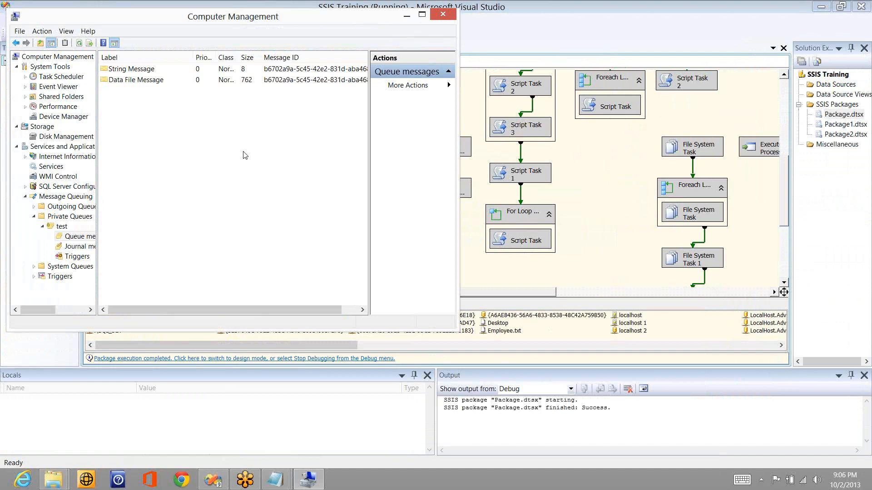
{"action": "right_click", "coordinate": [243, 151]}
{"action": "left_click", "coordinate": [273, 172]}
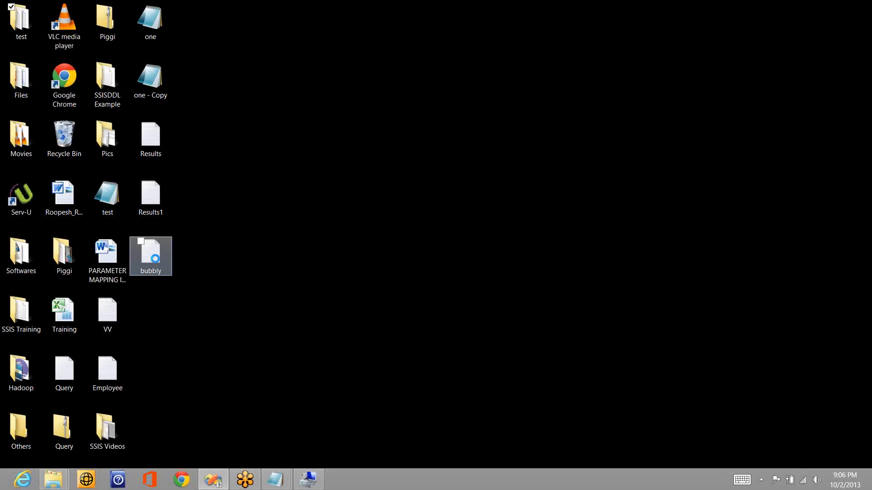
{"action": "double_click", "coordinate": [153, 255]}
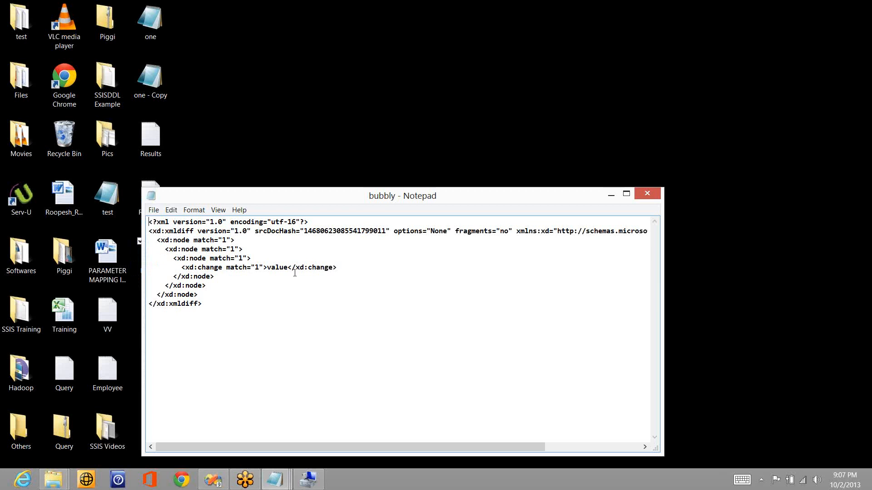
Step: Return from Notepad to Visual Studio after reading the bubbly file's XML content
{"action": "key", "text": "alt+Tab"}
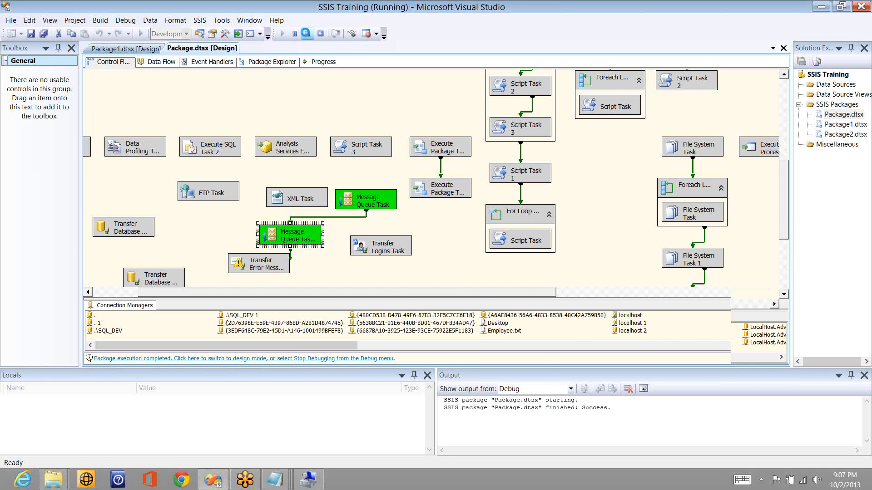
Step: Stop debugging, disable the first Message Queue Task, and rerun the package in debug mode
{"action": "left_click", "coordinate": [307, 33]}
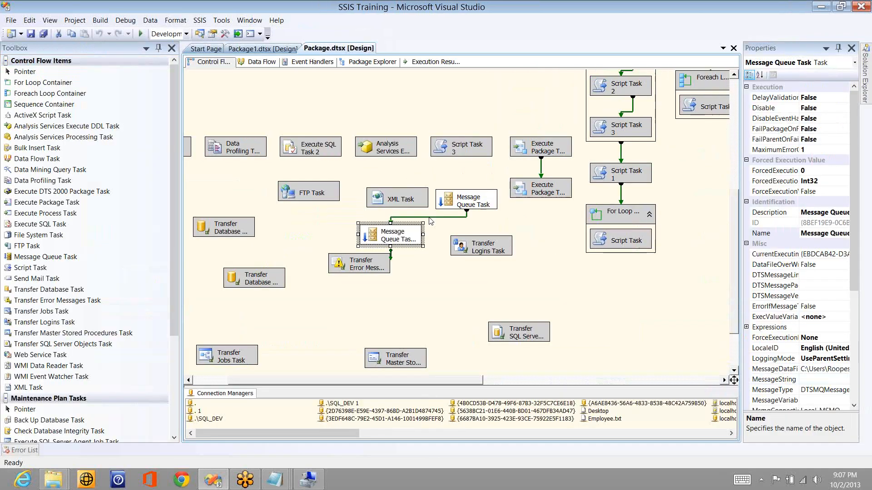
{"action": "right_click", "coordinate": [464, 203]}
{"action": "left_click", "coordinate": [429, 222]}
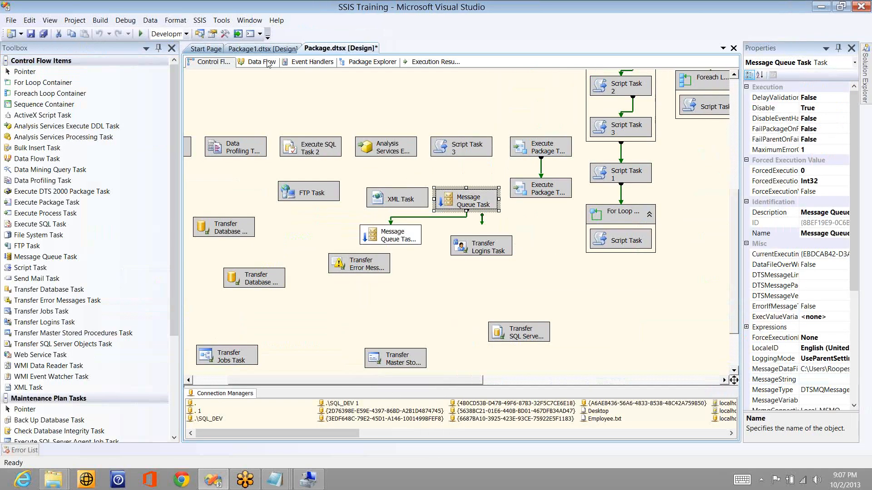
{"action": "left_click", "coordinate": [142, 34]}
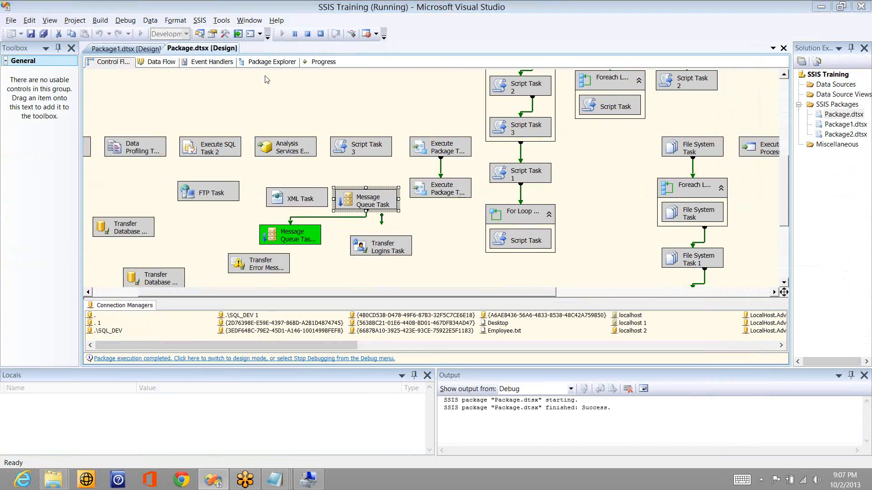
{"action": "key", "text": "alt+Tab"}
{"action": "key", "text": "alt+Tab"}
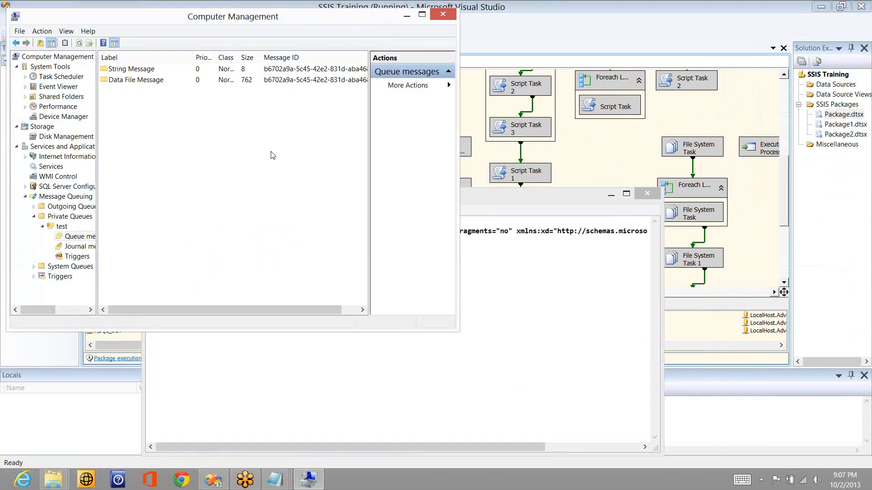
Step: Refresh the test queue's message list in Computer Management and show the Private Queues list
{"action": "right_click", "coordinate": [271, 153]}
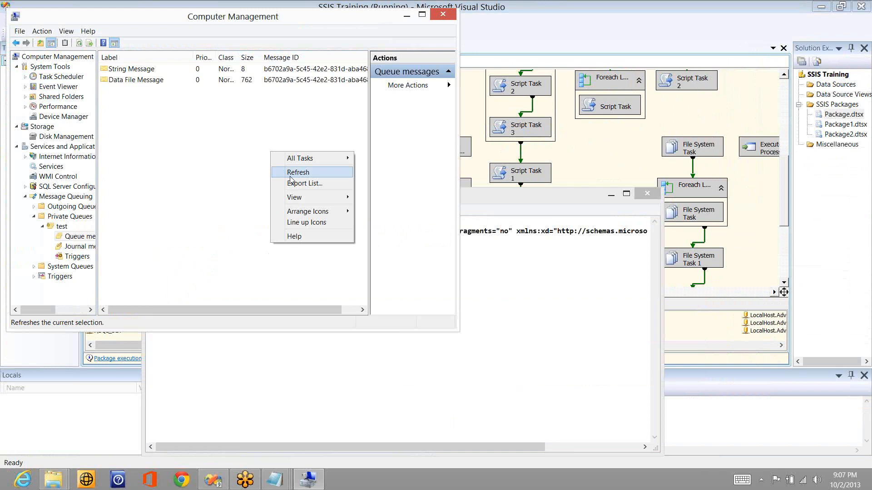
{"action": "left_click", "coordinate": [293, 173]}
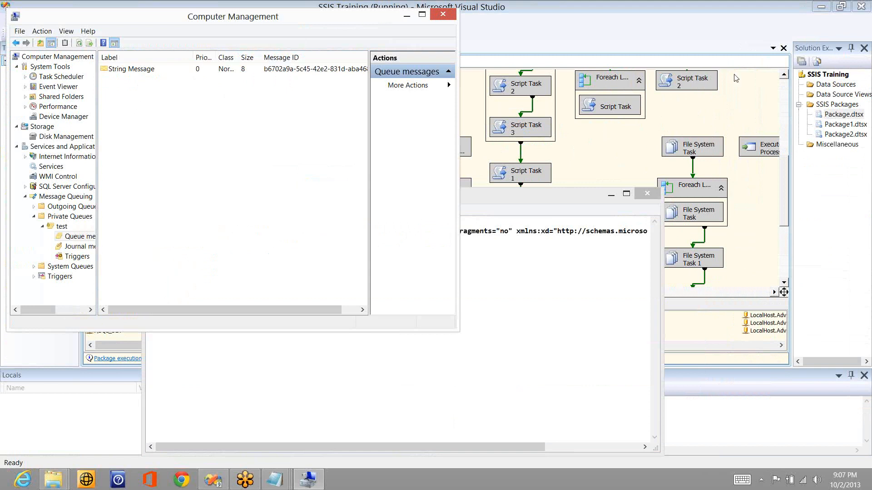
{"action": "left_click", "coordinate": [763, 81]}
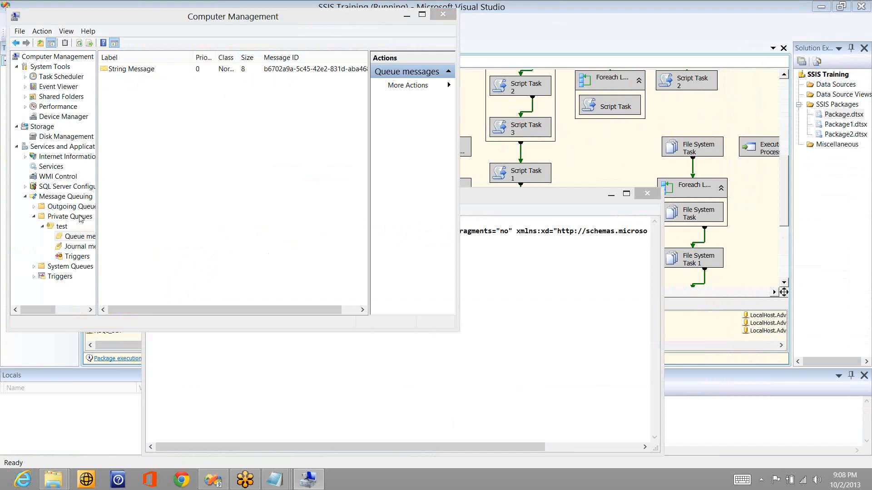
{"action": "left_click", "coordinate": [69, 217]}
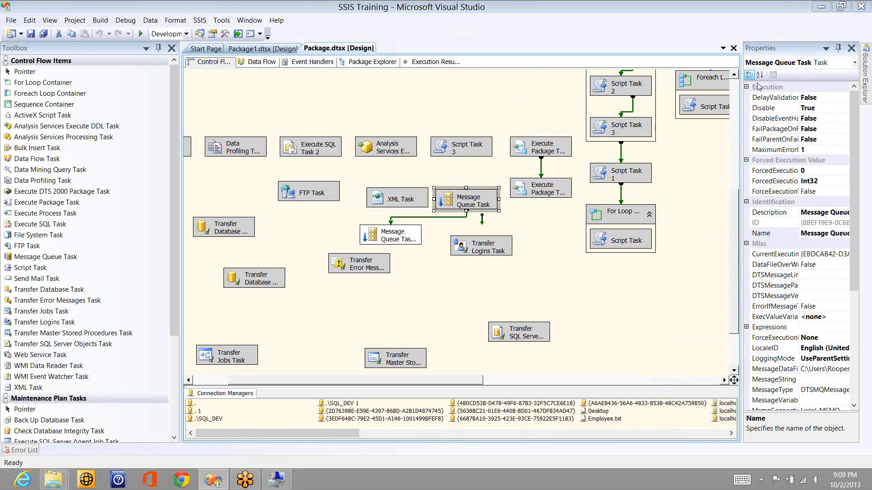
Step: Disable Message Queue Task 1 on the canvas and select the Message Queue Task Toolbox item
{"action": "right_click", "coordinate": [414, 241]}
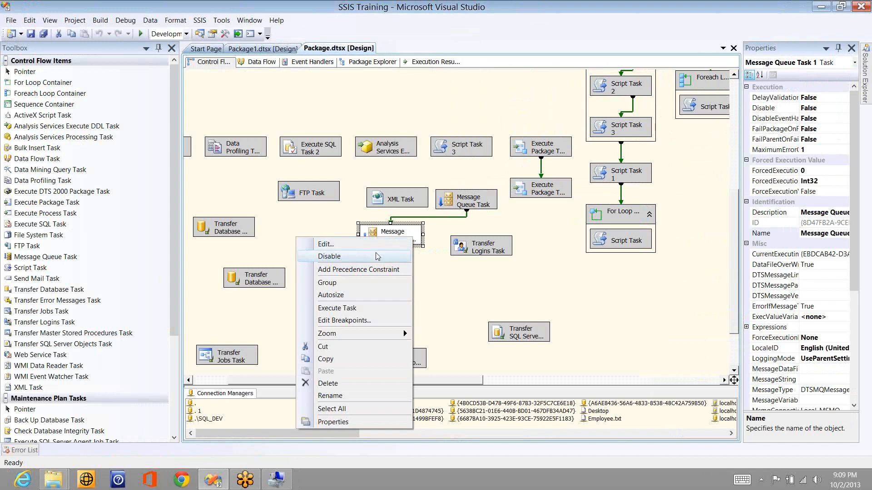
{"action": "left_click", "coordinate": [376, 256]}
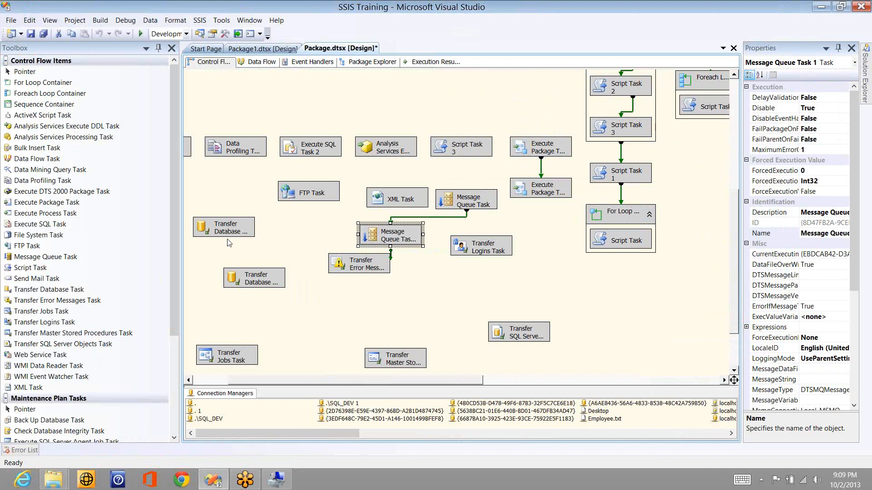
{"action": "left_click", "coordinate": [32, 248]}
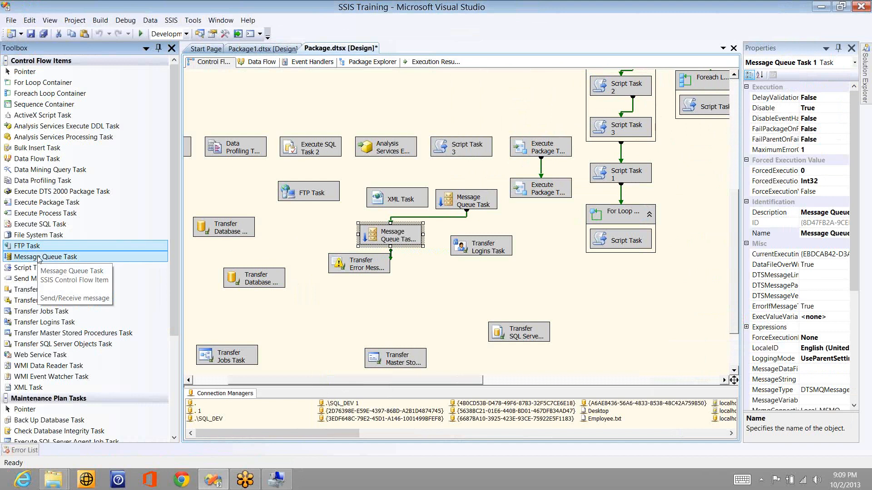
{"action": "left_click", "coordinate": [39, 258]}
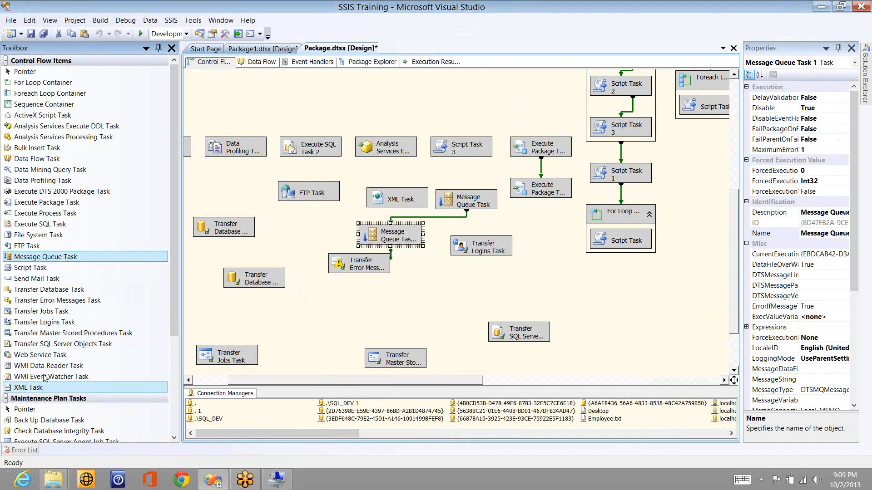
Step: Place a Web Service Task near the top of the Control Flow canvas
{"action": "left_click_drag", "start_coordinate": [43, 356], "coordinate": [350, 94]}
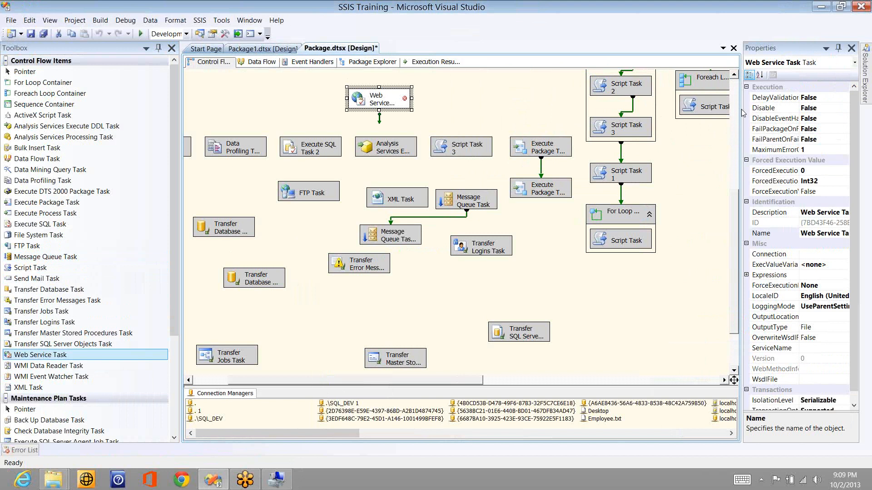
{"action": "right_click", "coordinate": [754, 144]}
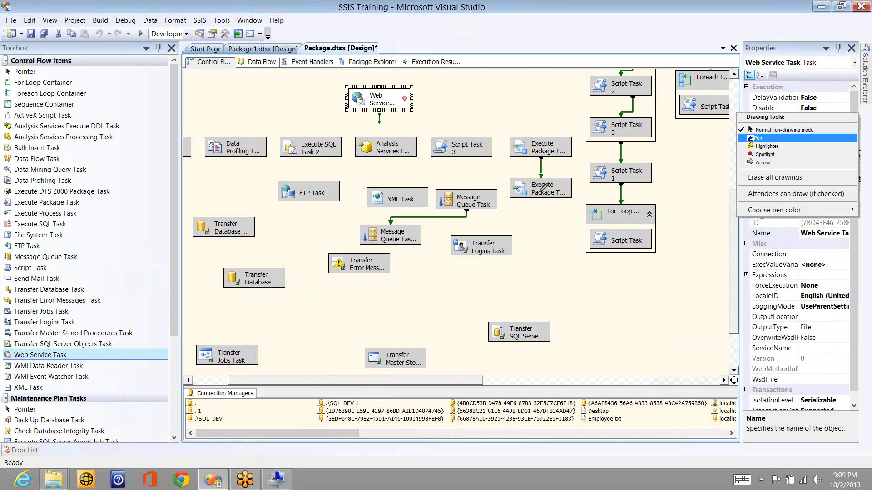
{"action": "left_click_drag", "start_coordinate": [523, 198], "coordinate": [539, 193]}
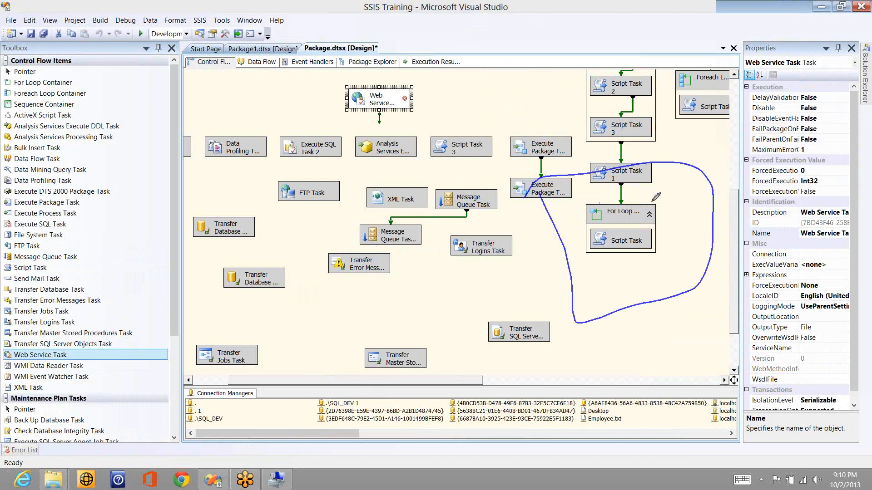
{"action": "left_click_drag", "start_coordinate": [586, 213], "coordinate": [599, 204]}
{"action": "mouse_move", "coordinate": [689, 254]}
{"action": "left_mouse_down"}
{"action": "mouse_move", "coordinate": [672, 198]}
{"action": "mouse_move", "coordinate": [688, 254]}
{"action": "left_mouse_up"}
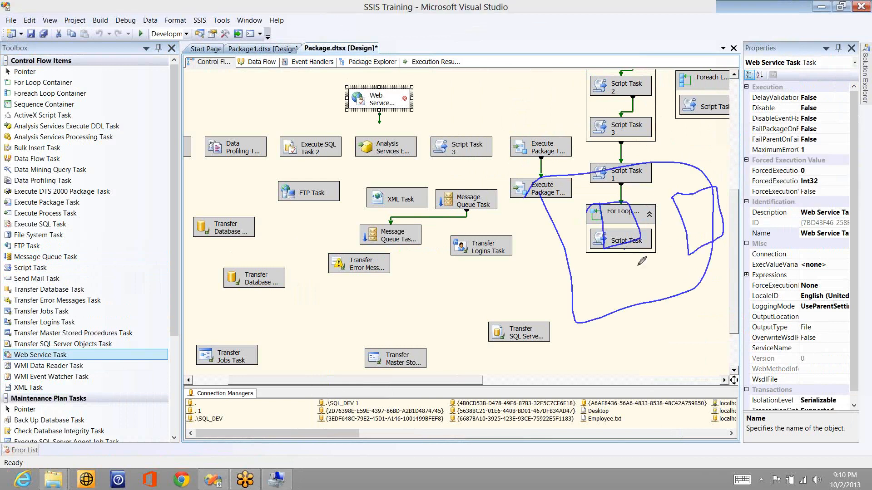
{"action": "left_click_drag", "start_coordinate": [629, 271], "coordinate": [631, 291]}
{"action": "left_click_drag", "start_coordinate": [622, 225], "coordinate": [520, 304]}
{"action": "left_click_drag", "start_coordinate": [528, 289], "coordinate": [551, 313]}
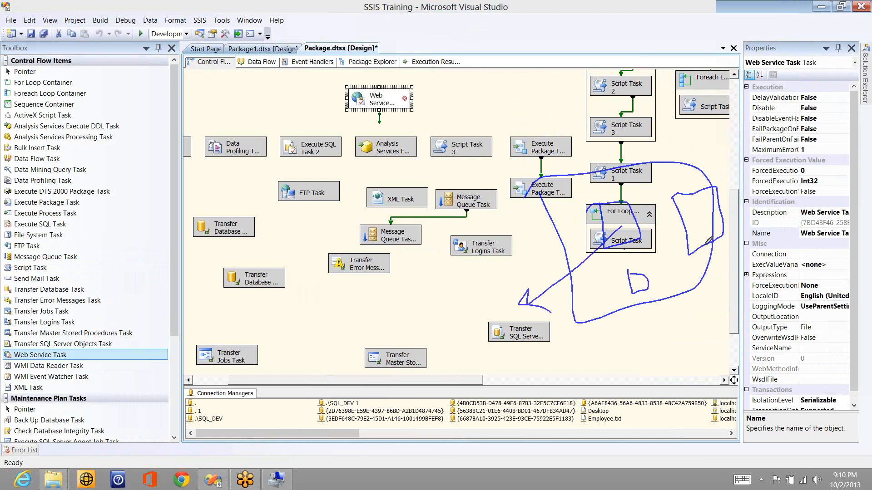
{"action": "mouse_move", "coordinate": [690, 131]}
{"action": "left_mouse_down"}
{"action": "mouse_move", "coordinate": [702, 235]}
{"action": "mouse_move", "coordinate": [717, 159]}
{"action": "left_mouse_up"}
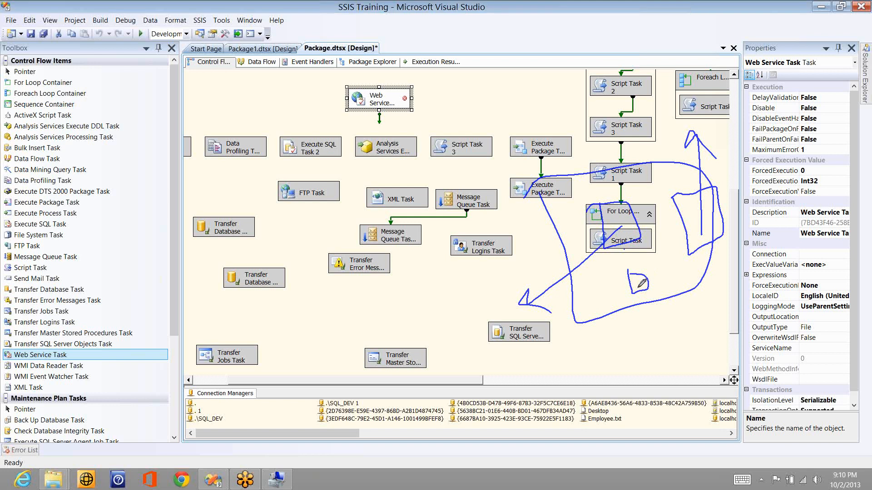
{"action": "left_click_drag", "start_coordinate": [638, 287], "coordinate": [693, 327]}
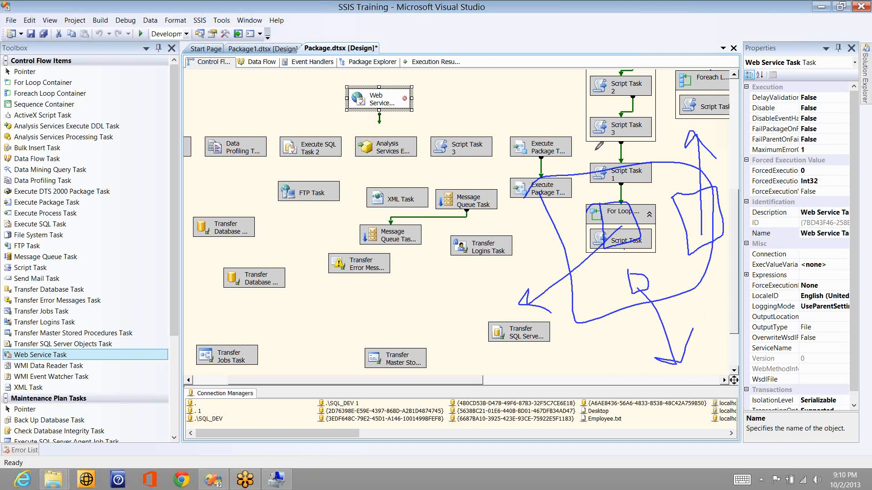
{"action": "left_click_drag", "start_coordinate": [592, 149], "coordinate": [613, 179]}
{"action": "left_click_drag", "start_coordinate": [431, 13], "coordinate": [462, 13]}
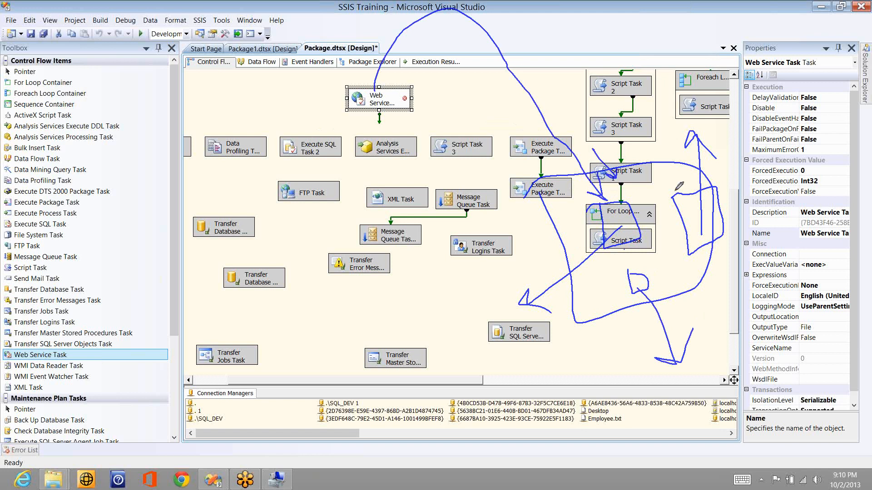
{"action": "left_click", "coordinate": [744, 118]}
{"action": "left_click", "coordinate": [747, 128]}
Step: Open the Web Service Task Editor and expand the HttpConnection dropdown
{"action": "left_click", "coordinate": [496, 116]}
{"action": "double_click", "coordinate": [385, 97]}
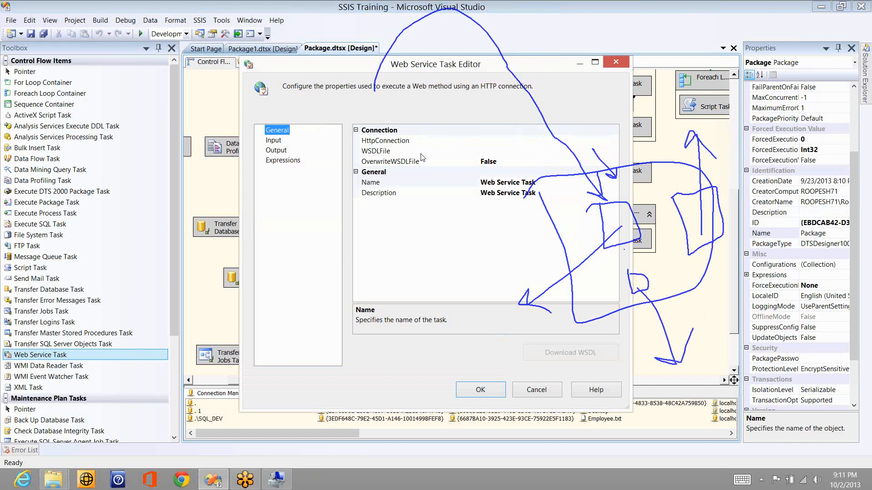
{"action": "left_click", "coordinate": [612, 141]}
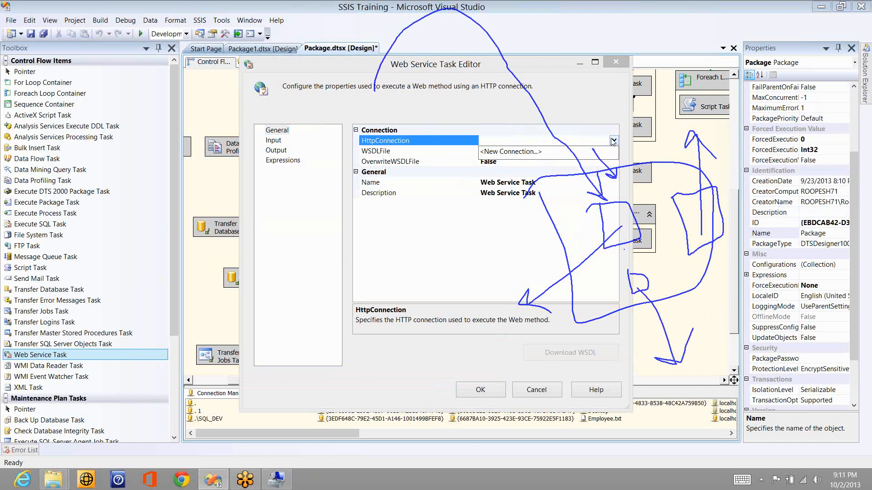
{"action": "left_click", "coordinate": [510, 152]}
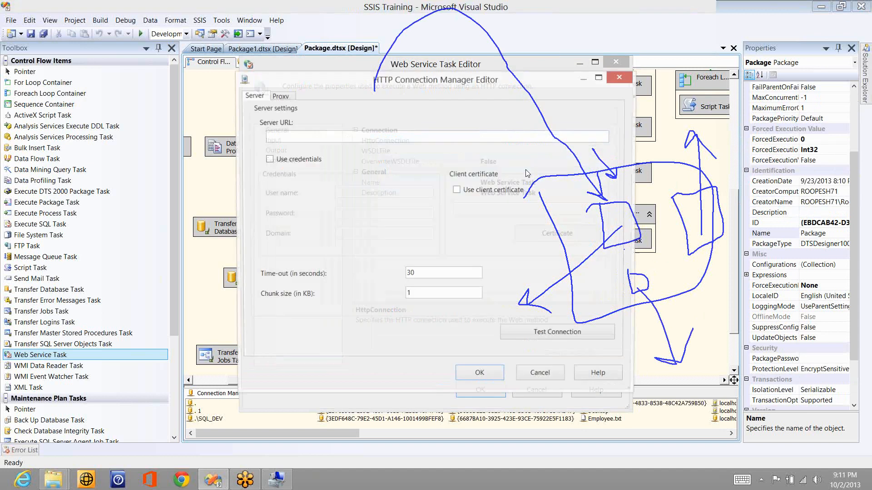
{"action": "left_click", "coordinate": [287, 159]}
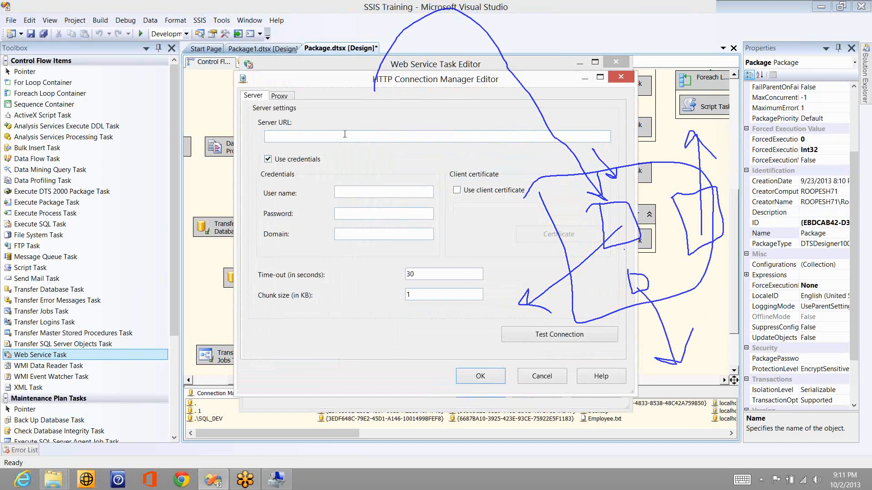
{"action": "left_click", "coordinate": [279, 96]}
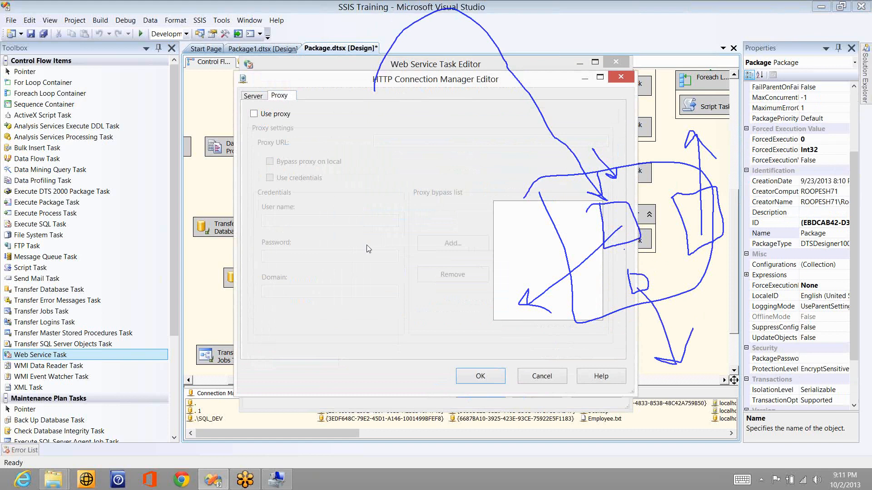
{"action": "left_click", "coordinate": [543, 376]}
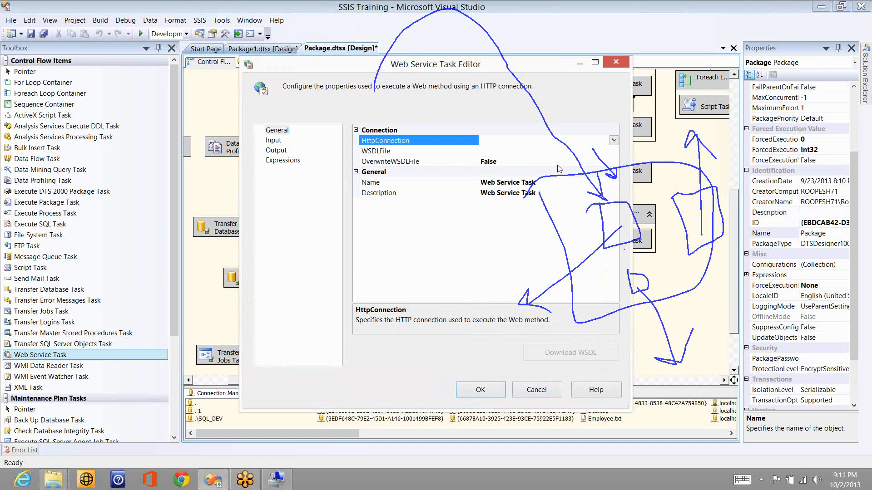
Step: Inspect the WSDLFile, OverwriteWSDLFile, Service and Method settings, dismissing the missing-connection error
{"action": "left_click", "coordinate": [511, 152]}
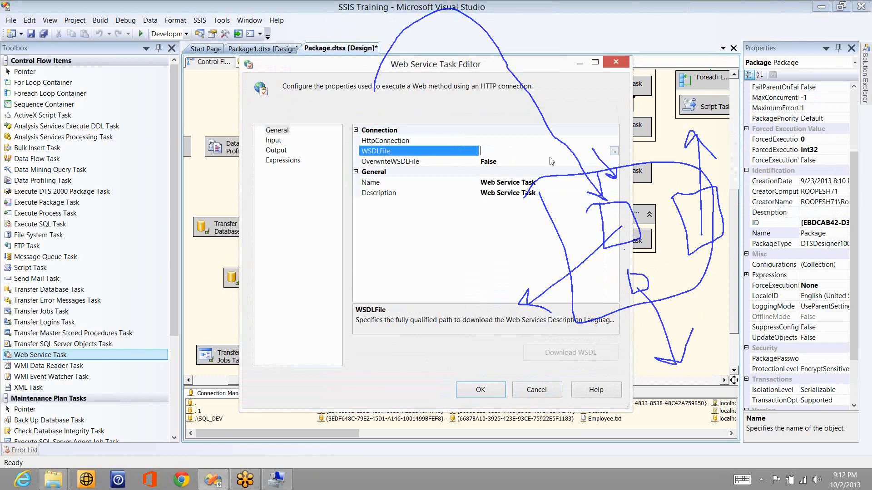
{"action": "left_click", "coordinate": [535, 160]}
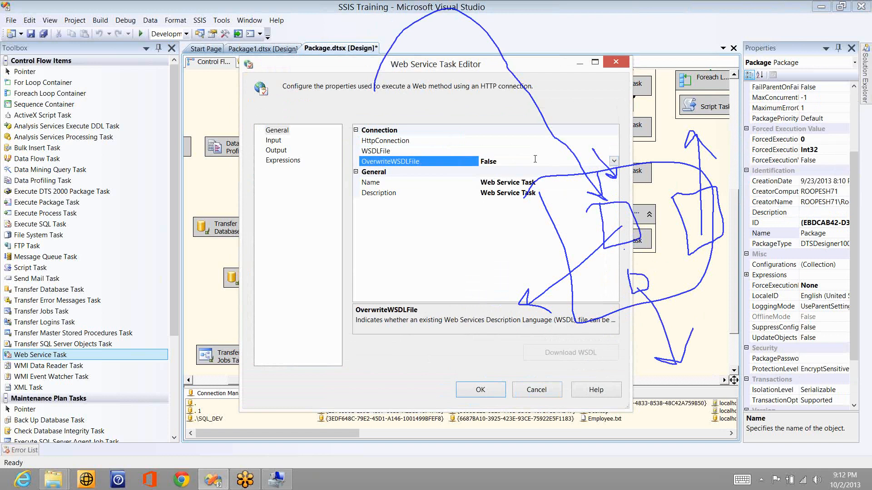
{"action": "left_click", "coordinate": [273, 140]}
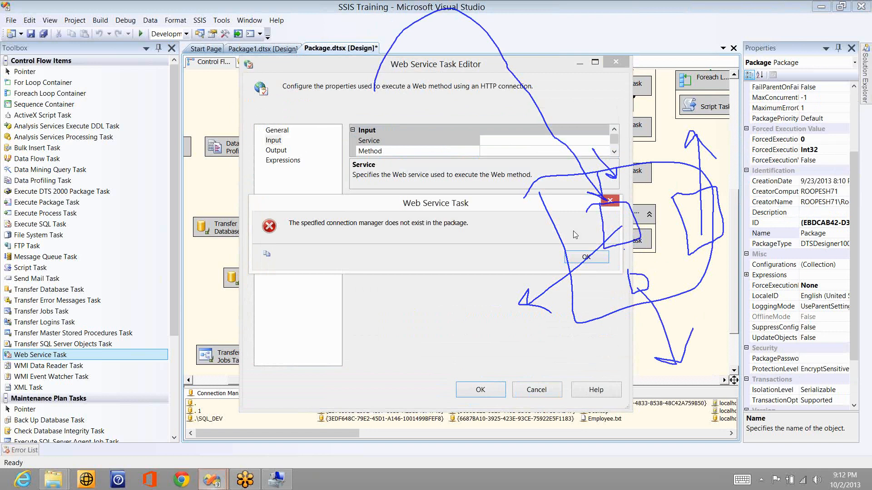
{"action": "key", "text": "Return"}
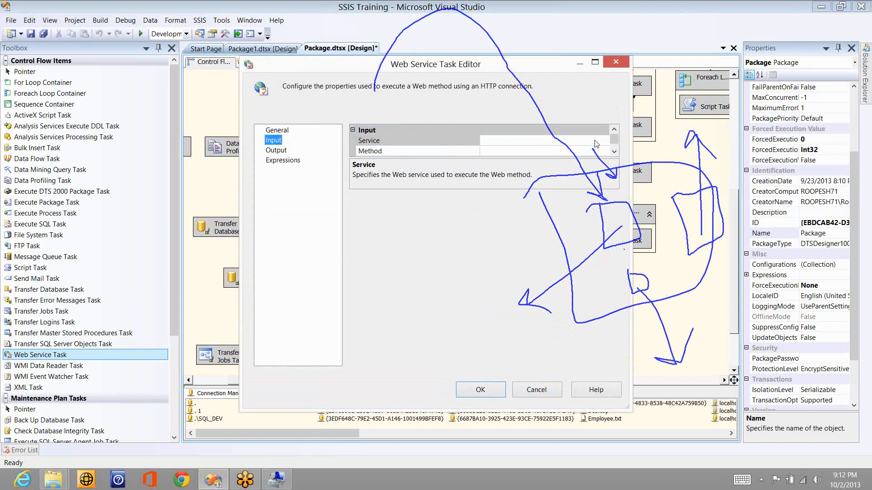
{"action": "left_click", "coordinate": [605, 142]}
{"action": "left_click", "coordinate": [602, 140]}
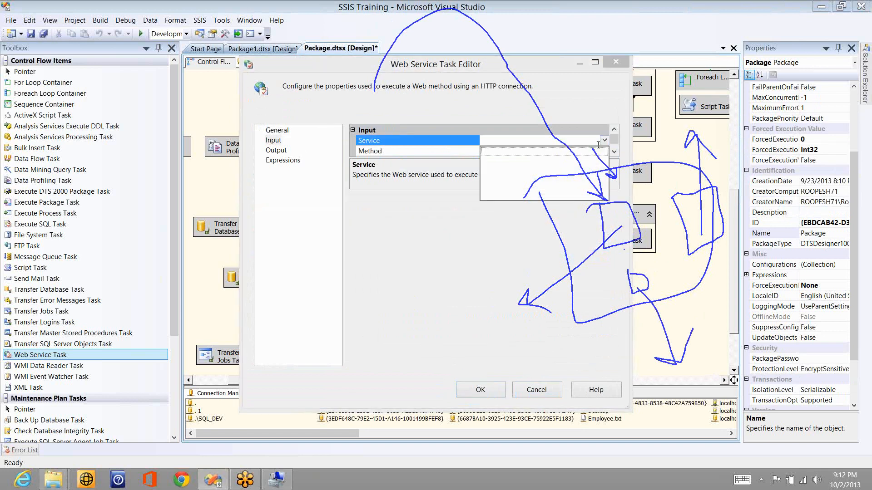
{"action": "left_click", "coordinate": [602, 154]}
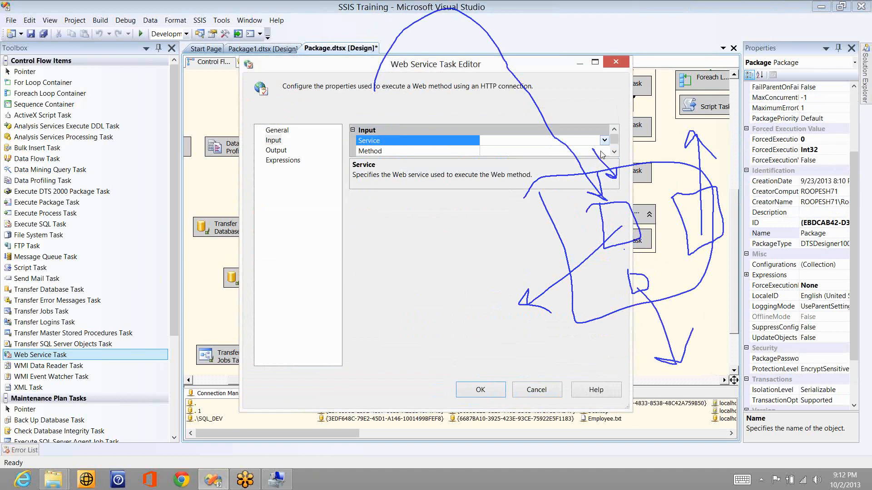
{"action": "left_click", "coordinate": [601, 154]}
{"action": "left_click", "coordinate": [604, 152]}
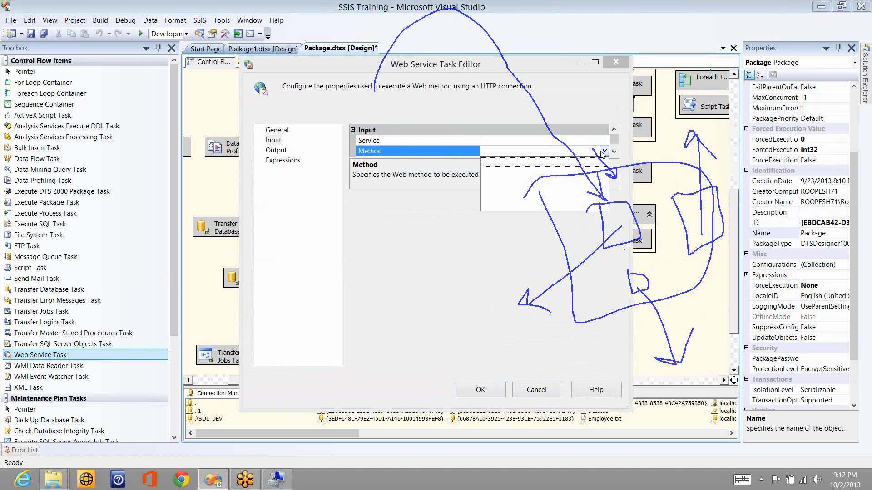
{"action": "left_click", "coordinate": [445, 225]}
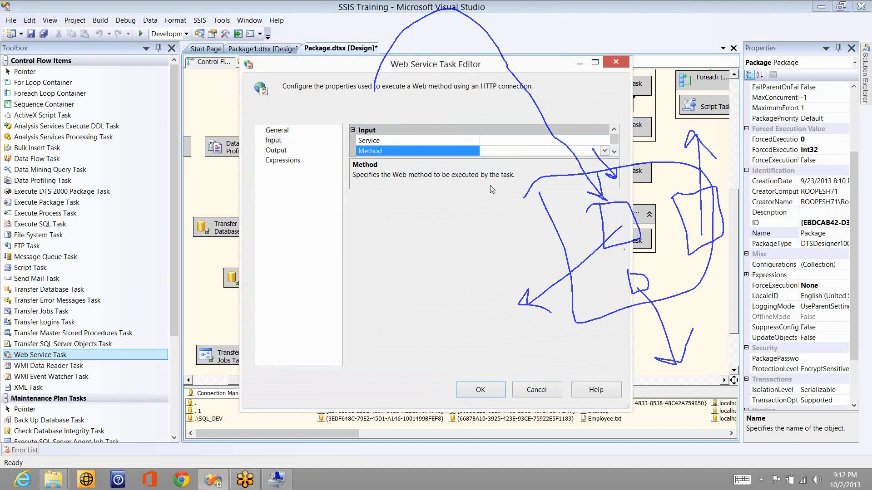
Step: Set the Output page's OutputType to Variable
{"action": "left_click", "coordinate": [282, 153]}
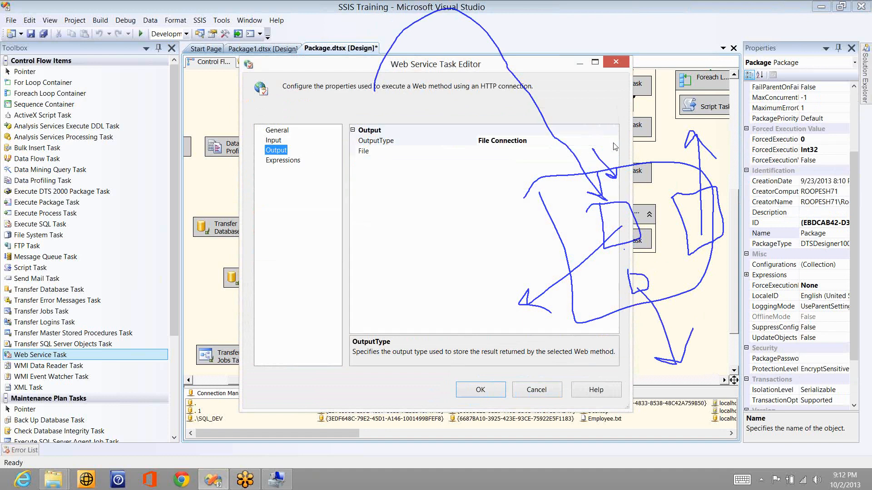
{"action": "left_click", "coordinate": [614, 143]}
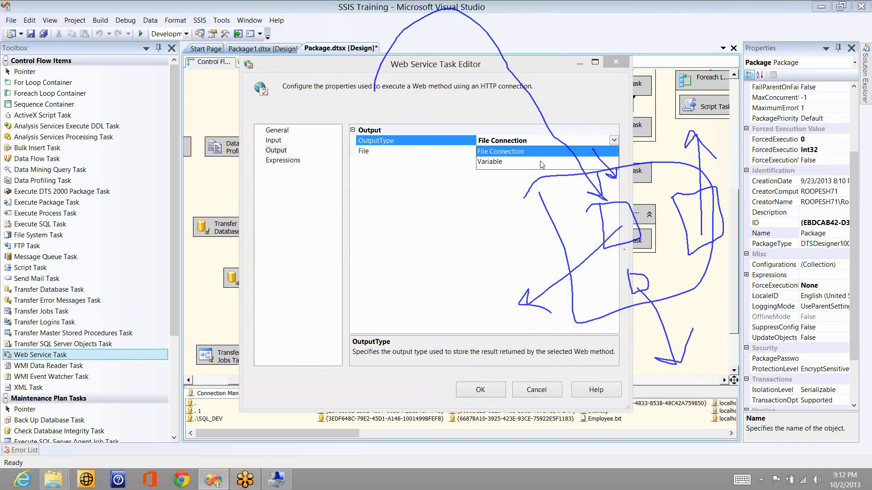
{"action": "left_click", "coordinate": [615, 159]}
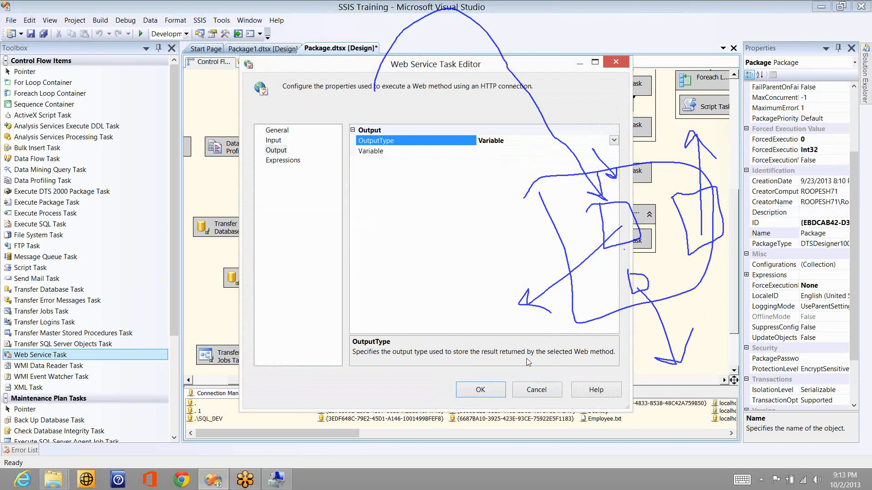
Step: Close the editor, disable the Web Service Task, and add a WMI Data Reader Task
{"action": "left_click", "coordinate": [536, 389]}
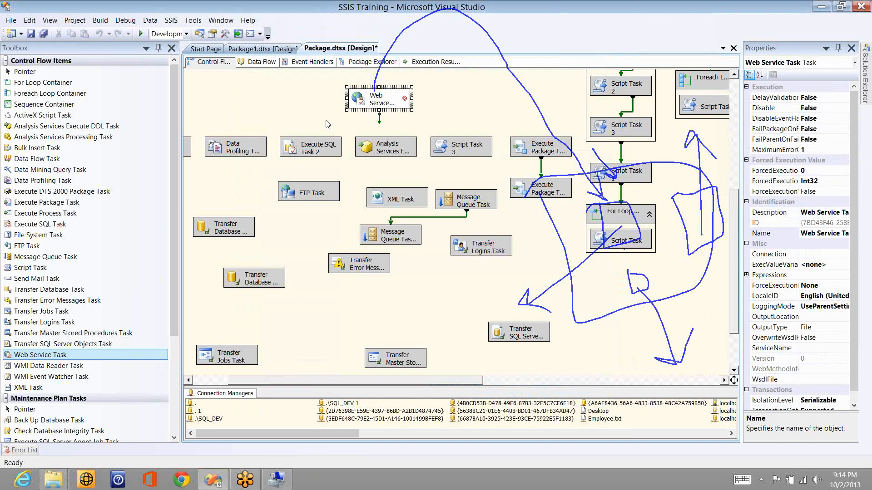
{"action": "right_click", "coordinate": [364, 106]}
{"action": "left_click", "coordinate": [325, 123]}
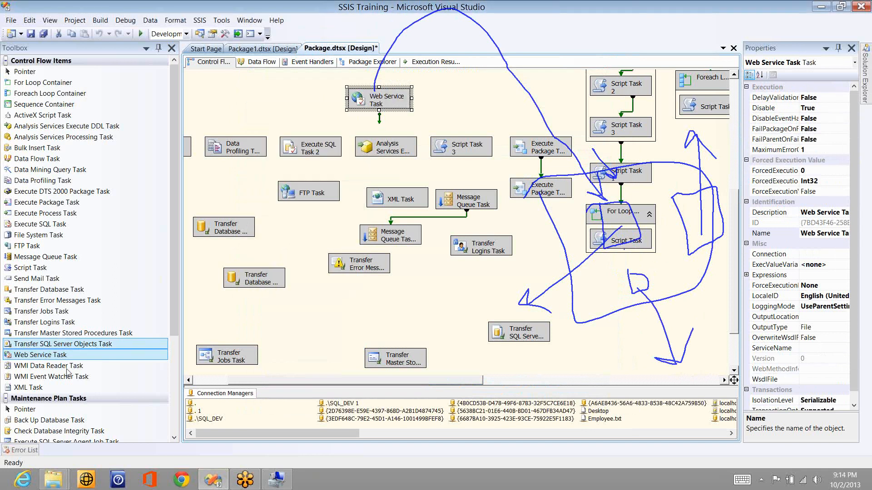
{"action": "left_click_drag", "start_coordinate": [67, 367], "coordinate": [306, 314]}
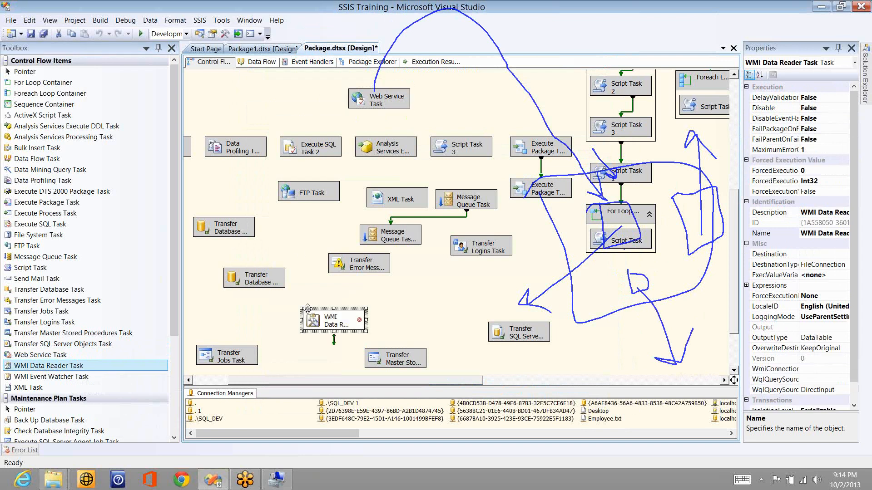
{"action": "left_click", "coordinate": [401, 319]}
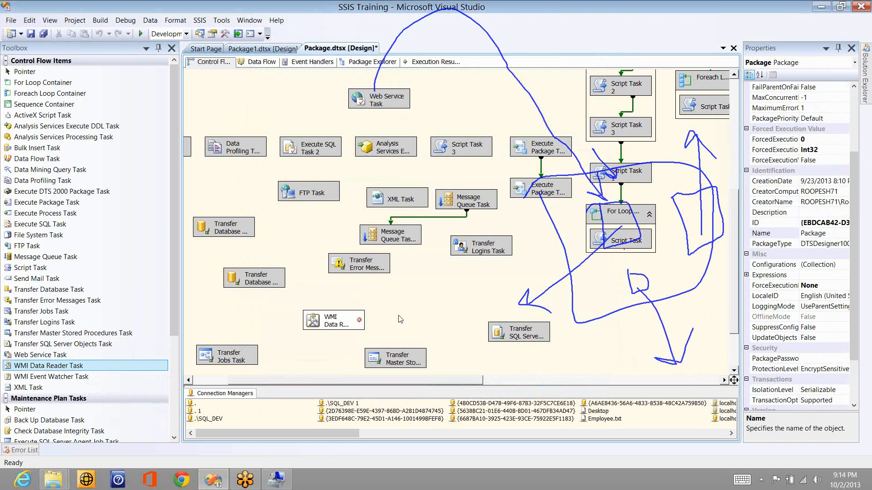
Step: Open the WMI Data Reader Task Editor's WMI Options and expand the WmiConnection dropdown
{"action": "double_click", "coordinate": [343, 325]}
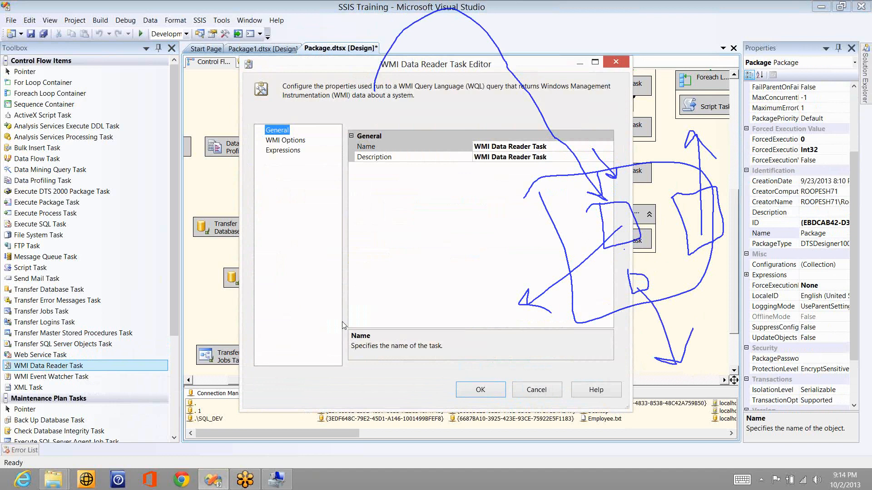
{"action": "left_click", "coordinate": [302, 141]}
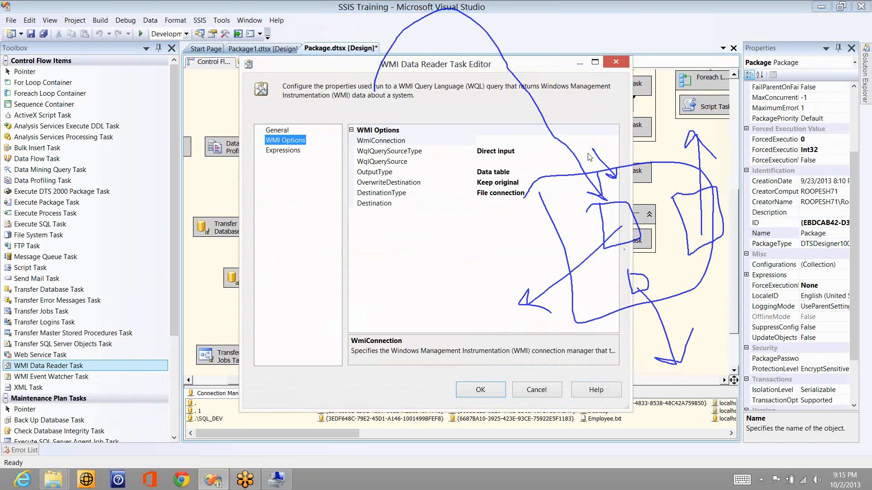
{"action": "left_click", "coordinate": [741, 121]}
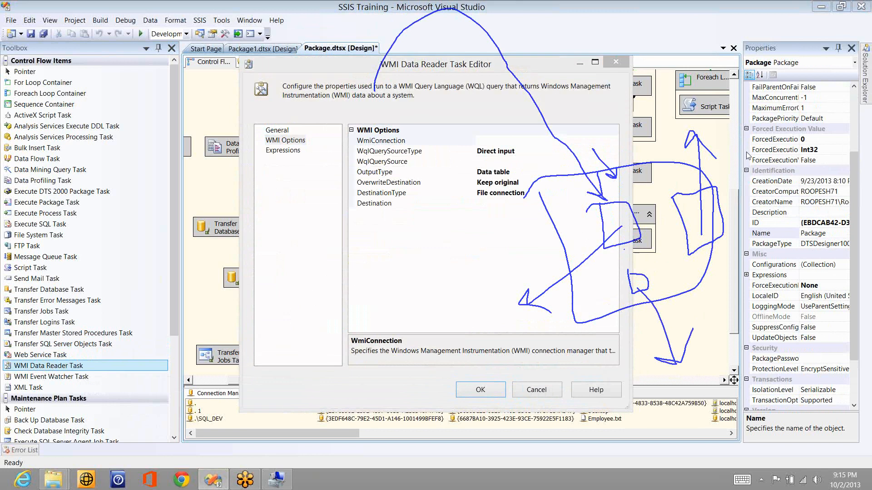
{"action": "left_click", "coordinate": [750, 177]}
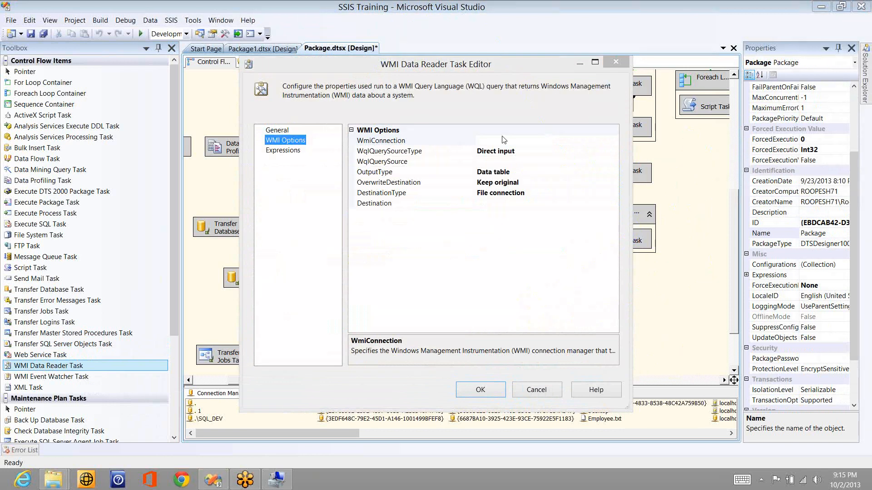
{"action": "left_click", "coordinate": [605, 142]}
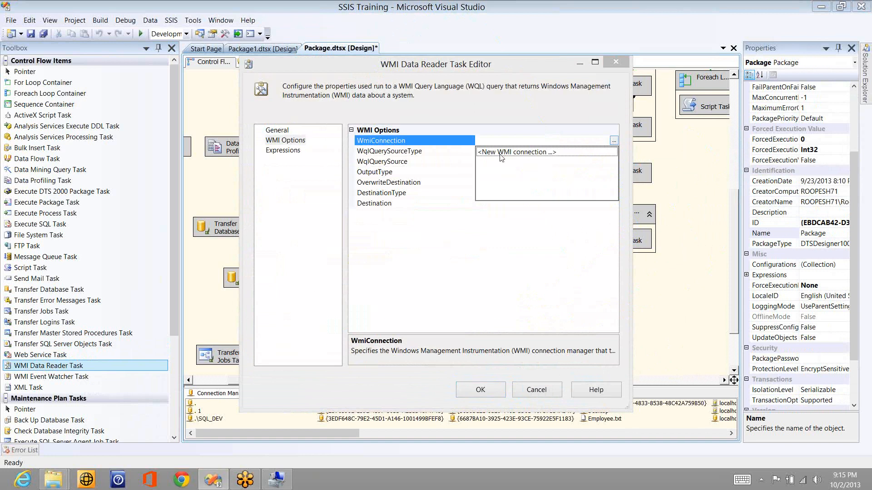
Step: Create and test a WMI connection to \\localhost, \root\cimv2 using Windows Authentication, then save it
{"action": "left_click", "coordinate": [501, 157]}
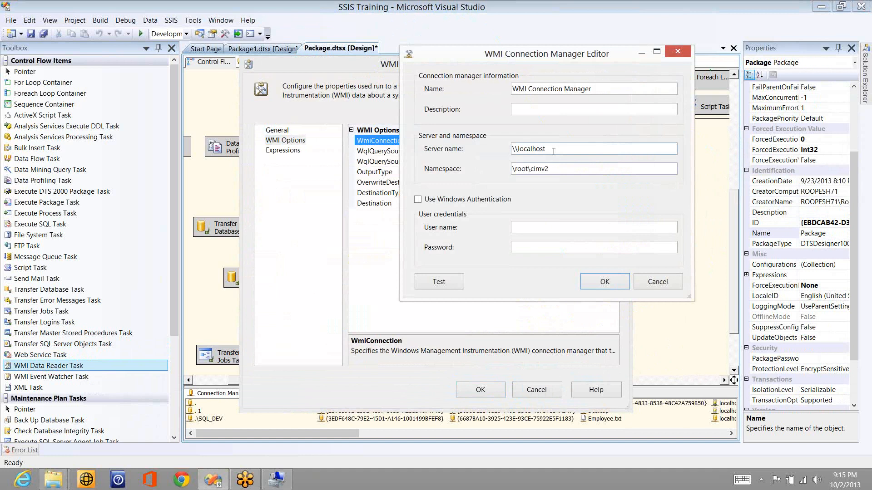
{"action": "left_click", "coordinate": [554, 151]}
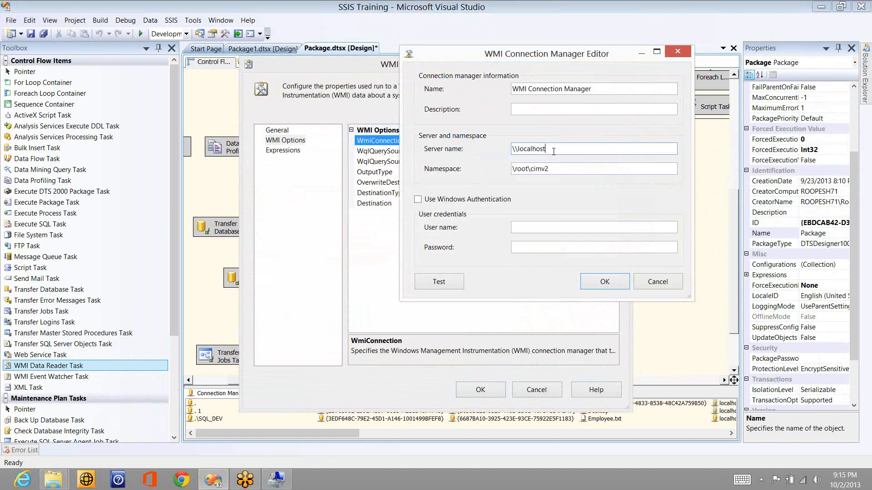
{"action": "left_click", "coordinate": [571, 171]}
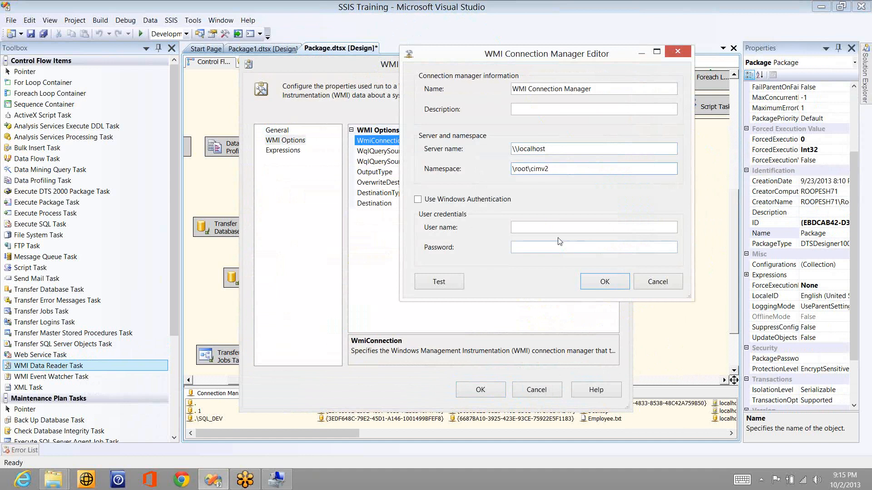
{"action": "left_click", "coordinate": [476, 204]}
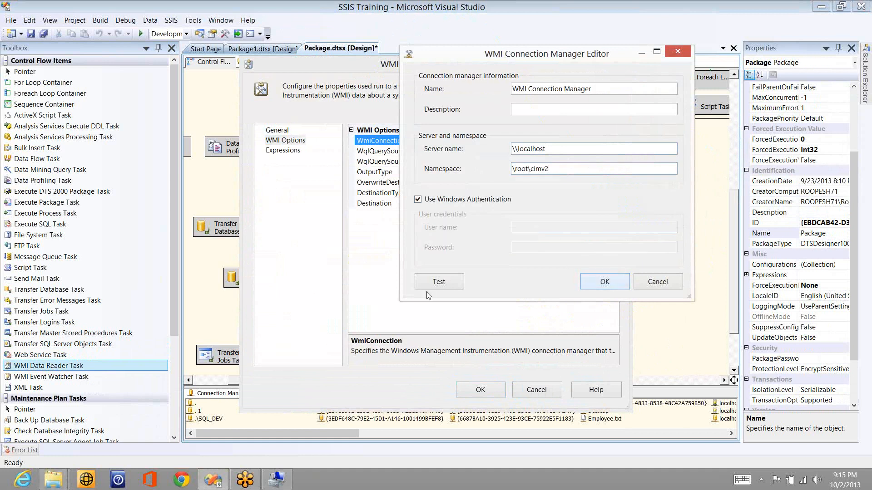
{"action": "left_click", "coordinate": [438, 282]}
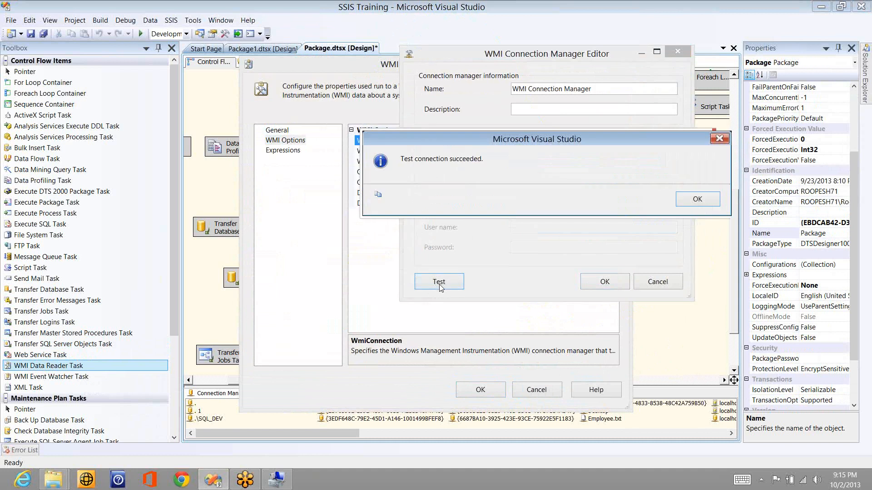
{"action": "left_click", "coordinate": [698, 199]}
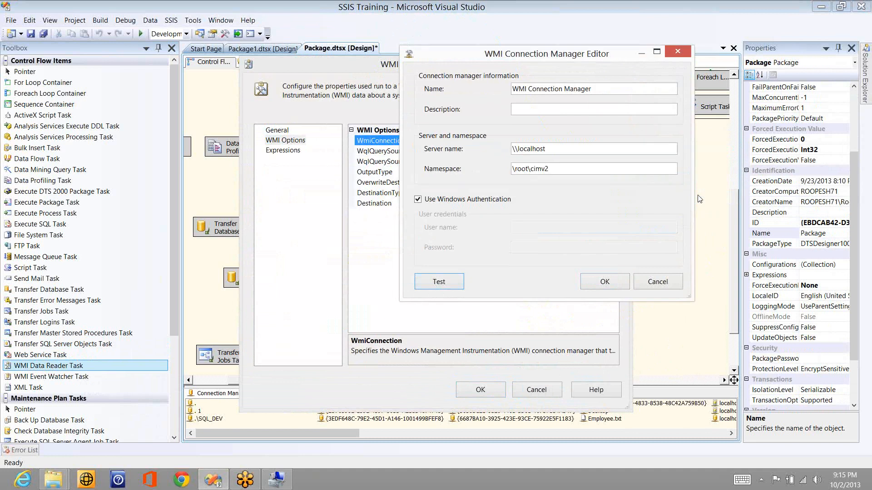
{"action": "left_click", "coordinate": [604, 282]}
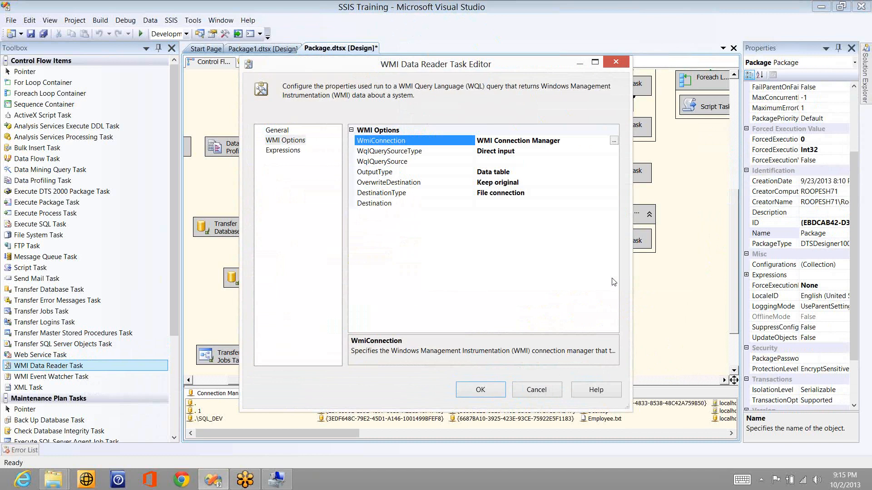
Step: Enter the WQL query 'select * from Syatem.Win32_Service' and keep the Data table output type
{"action": "left_click", "coordinate": [561, 162]}
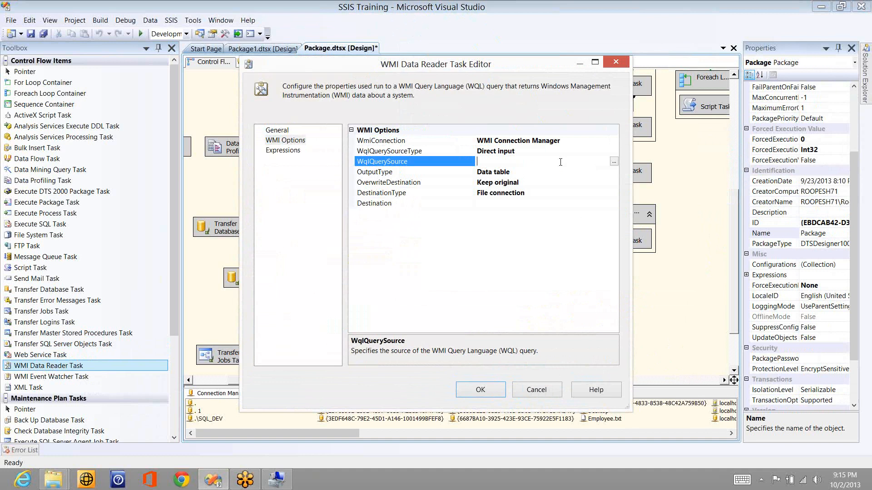
{"action": "type", "text": "select * from Syatem"}
{"action": "type", "text": ".Win32_Service"}
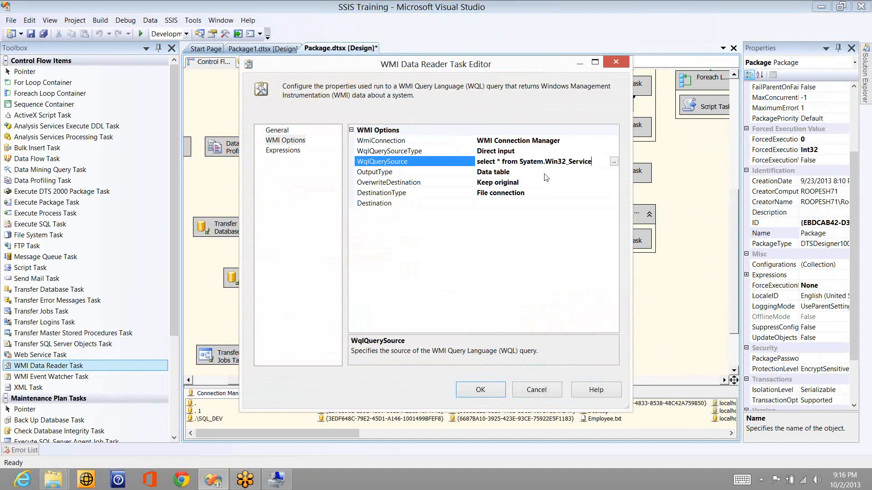
{"action": "left_click", "coordinate": [617, 176]}
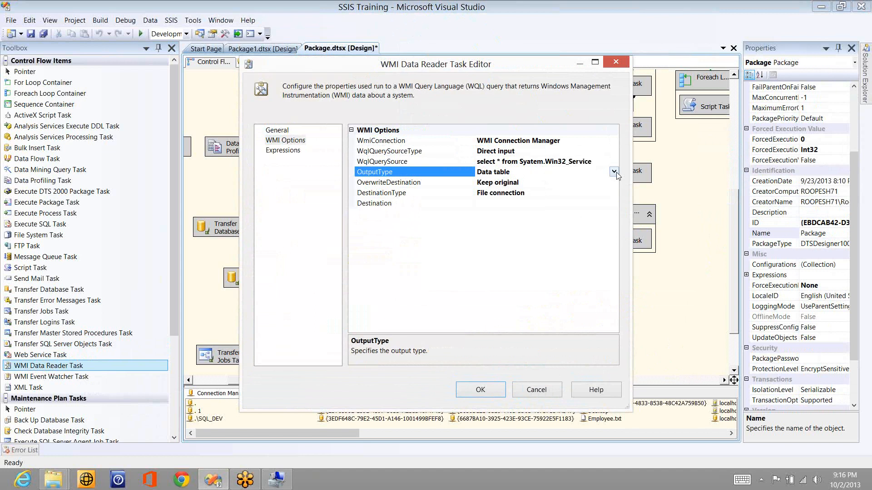
{"action": "left_click", "coordinate": [614, 172]}
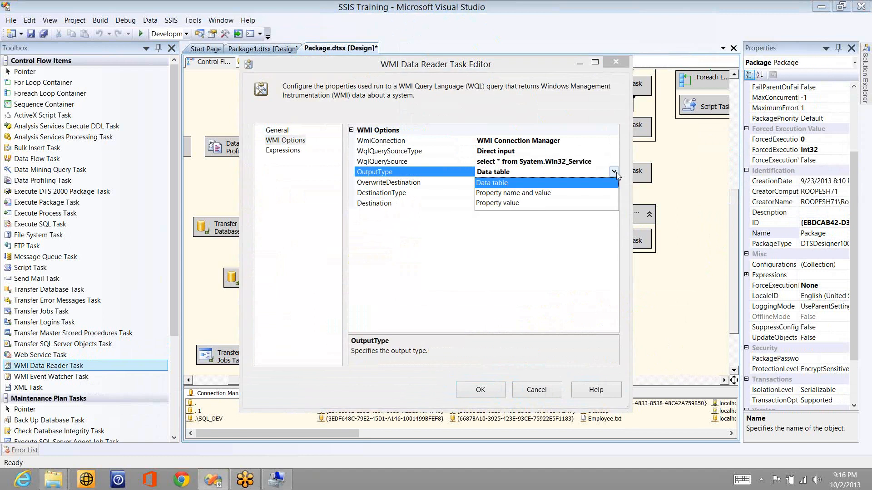
{"action": "left_click", "coordinate": [486, 186]}
Step: Set OverwriteDestination to Overwrite destination and DestinationType to Variable
{"action": "left_click", "coordinate": [561, 179]}
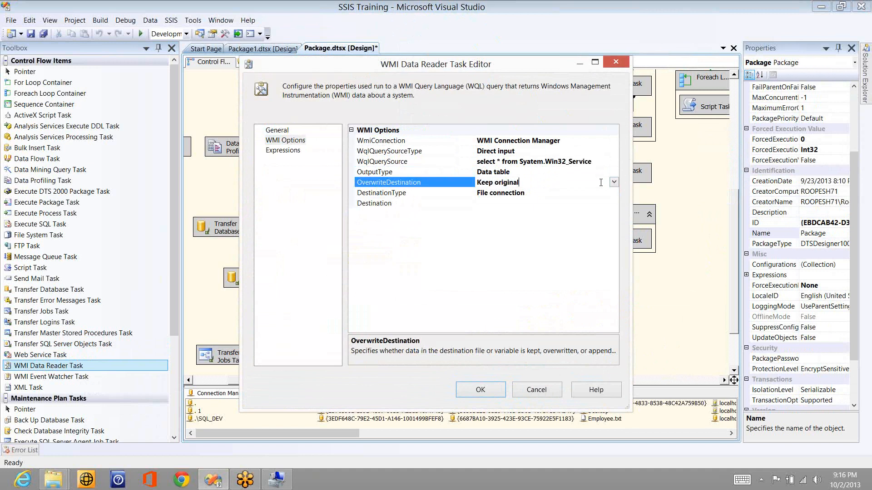
{"action": "key", "text": "alt+Down"}
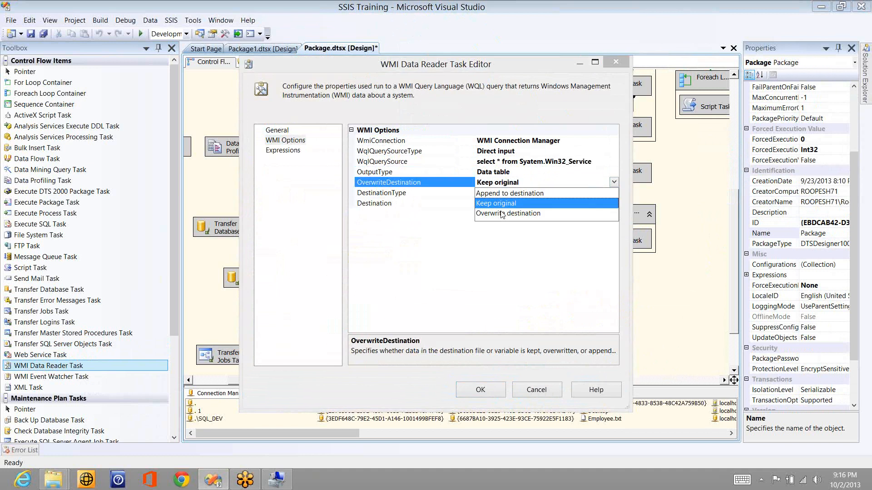
{"action": "left_click", "coordinate": [499, 213]}
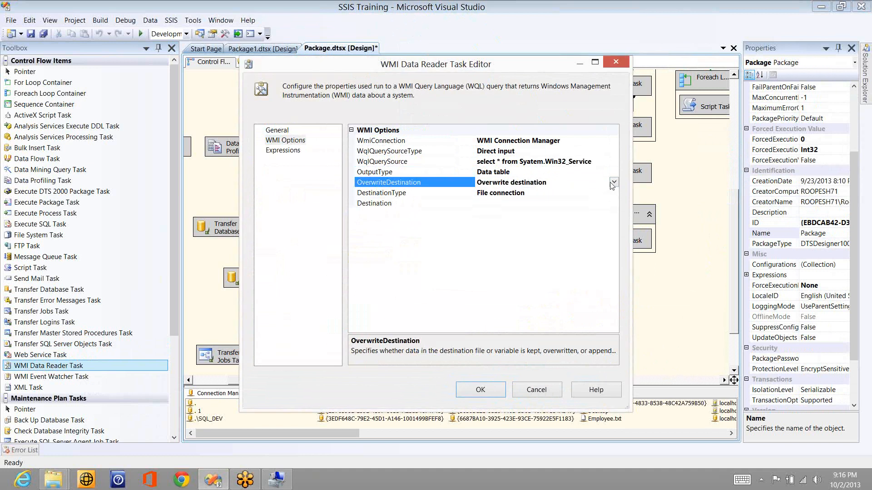
{"action": "left_click", "coordinate": [614, 183]}
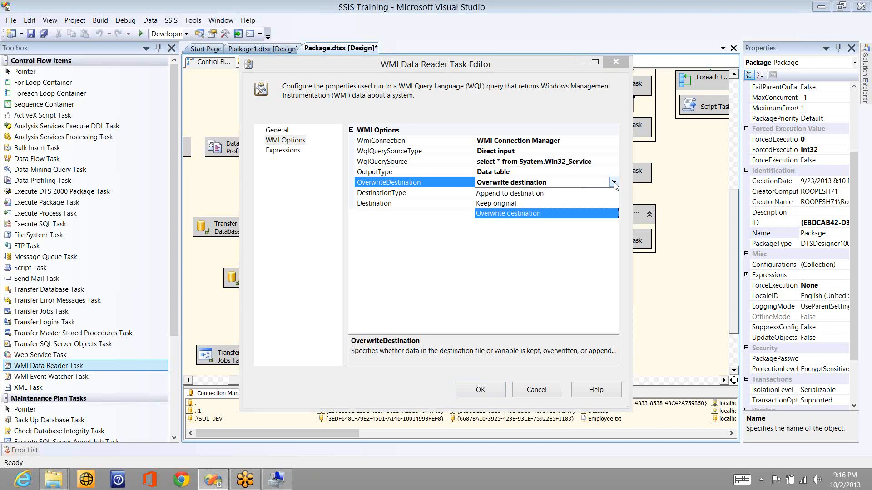
{"action": "left_click", "coordinate": [769, 80]}
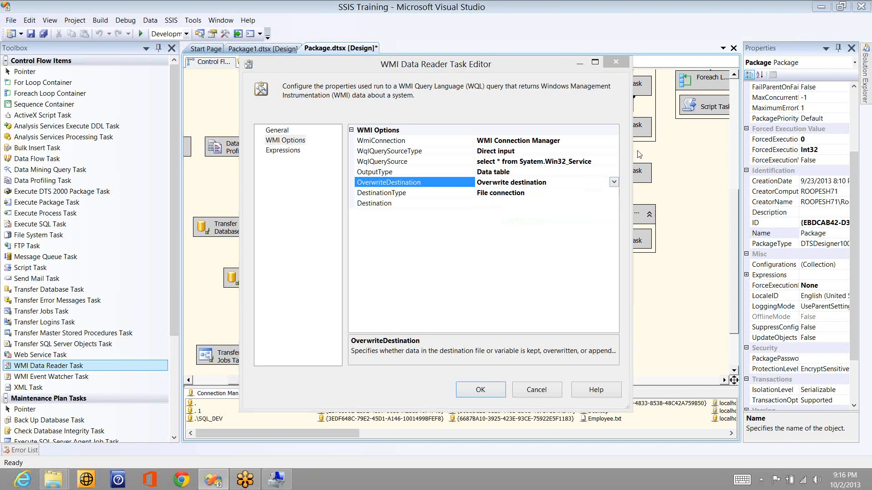
{"action": "left_click", "coordinate": [614, 193]}
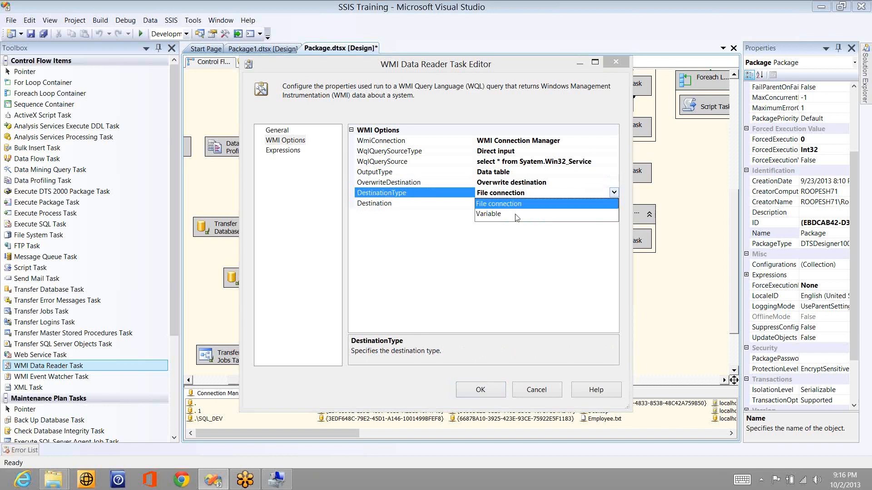
{"action": "left_click", "coordinate": [597, 214]}
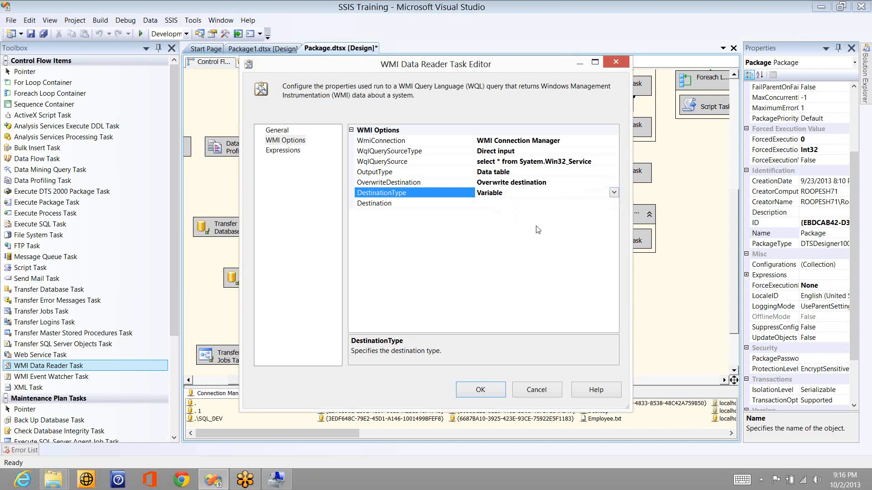
{"action": "left_click", "coordinate": [510, 204]}
Step: Create a new Object variable named WMI as the destination, then save and close the task editor
{"action": "left_click", "coordinate": [509, 215]}
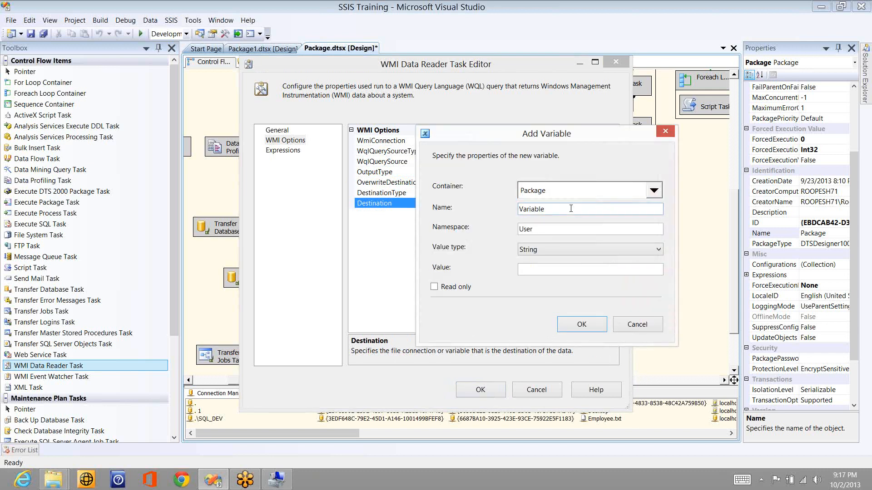
{"action": "double_click", "coordinate": [571, 208]}
{"action": "type", "text": "WMI"}
{"action": "left_click", "coordinate": [551, 254]}
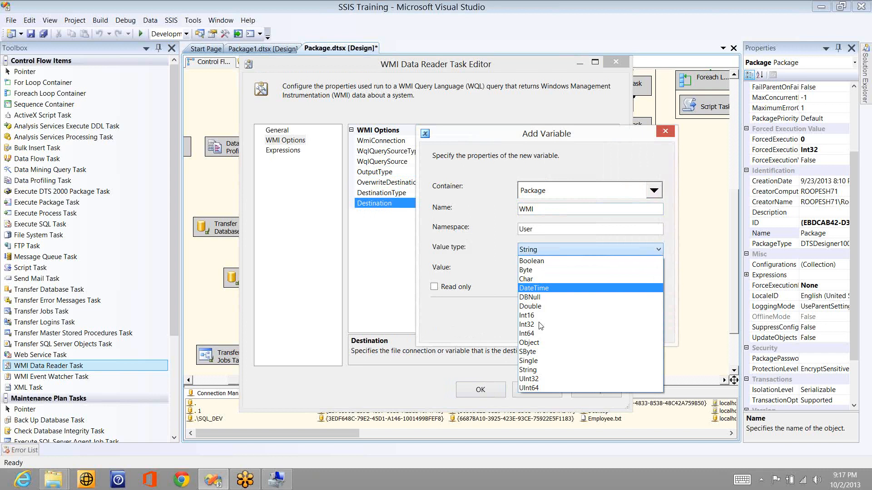
{"action": "left_click", "coordinate": [540, 343]}
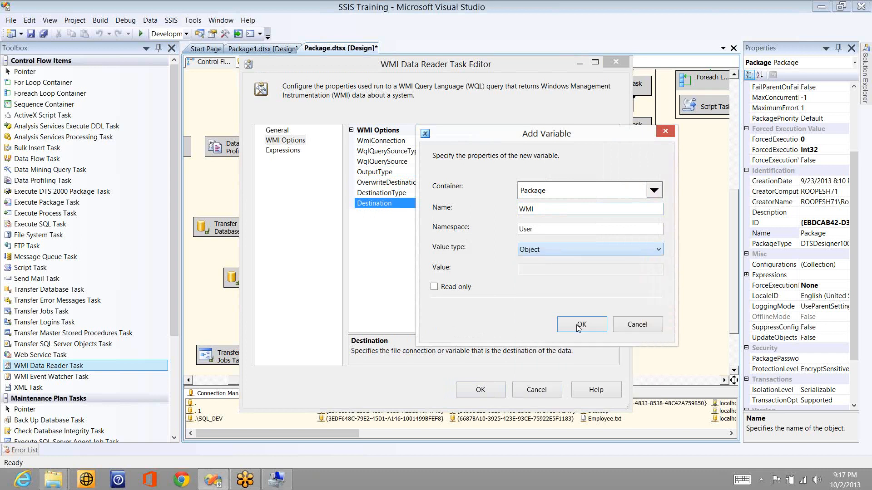
{"action": "left_click", "coordinate": [580, 325]}
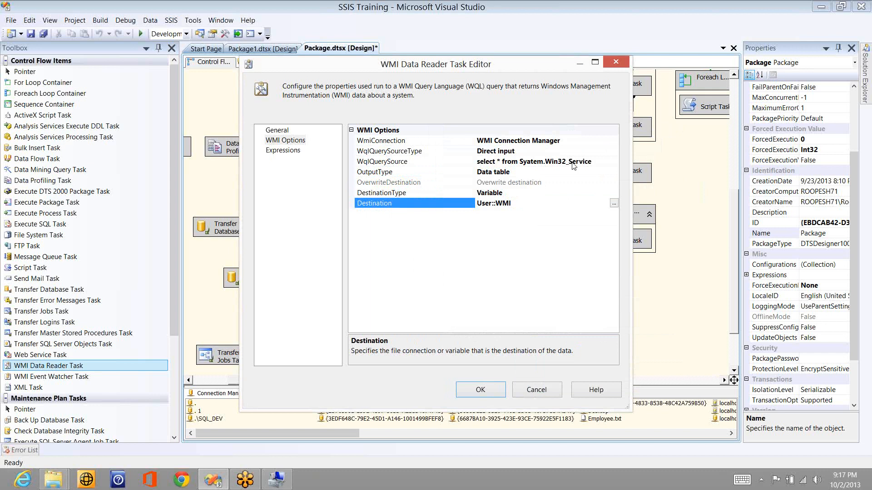
{"action": "left_click", "coordinate": [603, 163]}
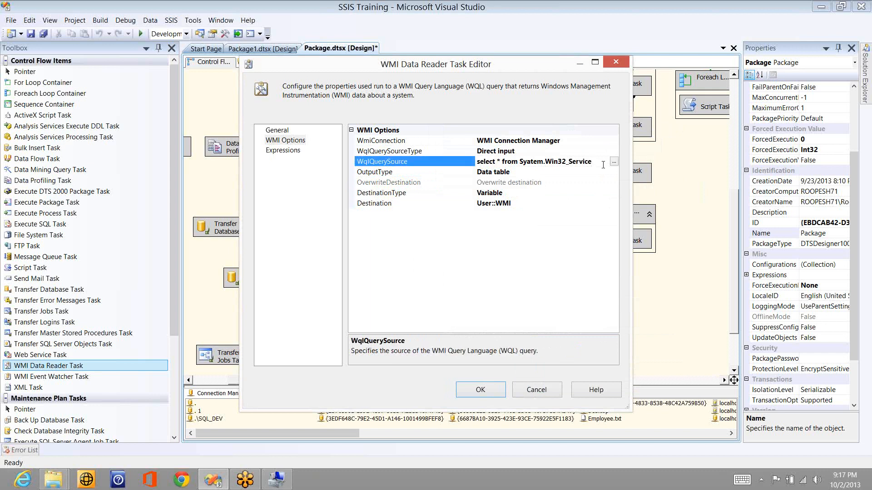
{"action": "left_click", "coordinate": [475, 389]}
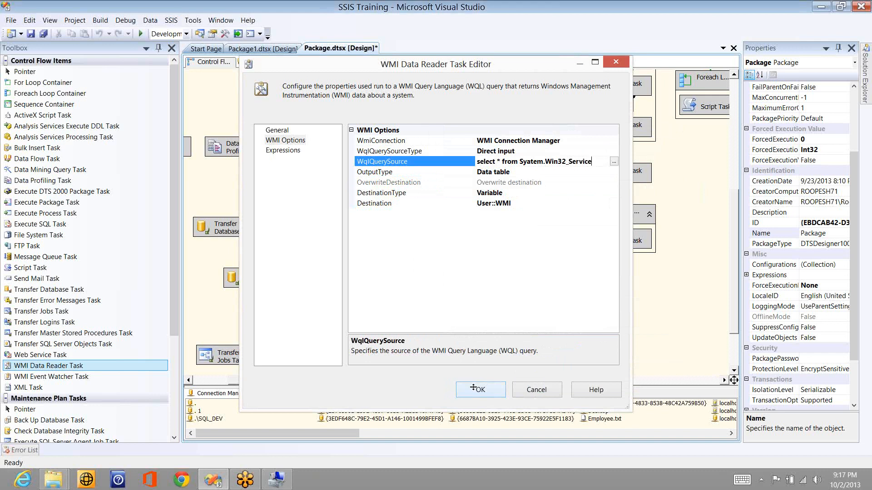
Step: Start a debug run and review the 'Invalid query' error in the Output pane
{"action": "left_click", "coordinate": [142, 34]}
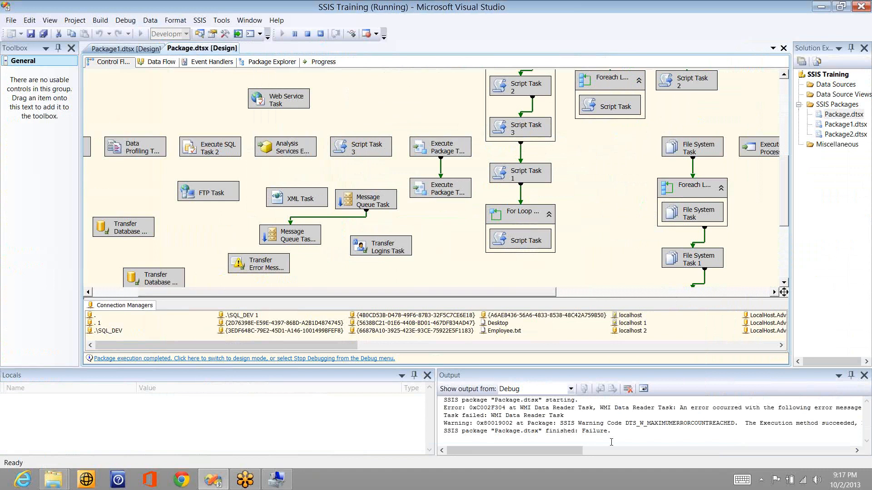
{"action": "left_click_drag", "start_coordinate": [572, 454], "coordinate": [605, 453]}
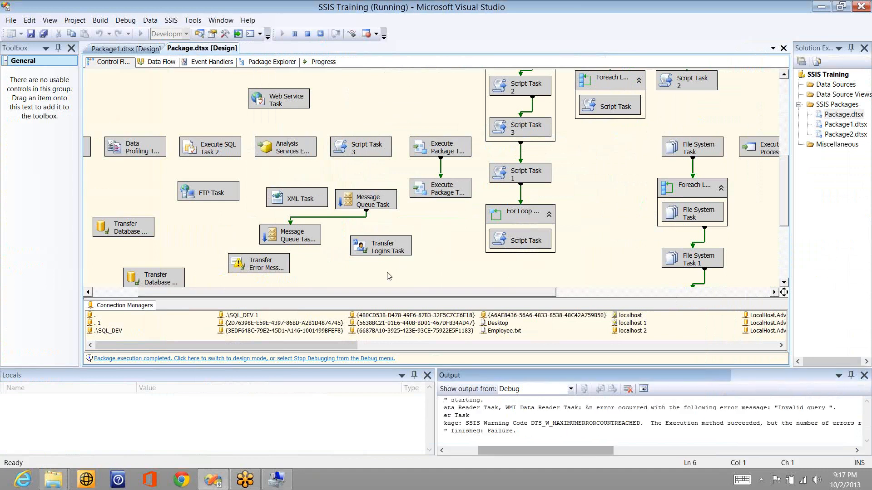
{"action": "left_click", "coordinate": [389, 276]}
{"action": "scroll", "coordinate": [389, 276], "scroll_direction": "up", "scroll_amount": 5}
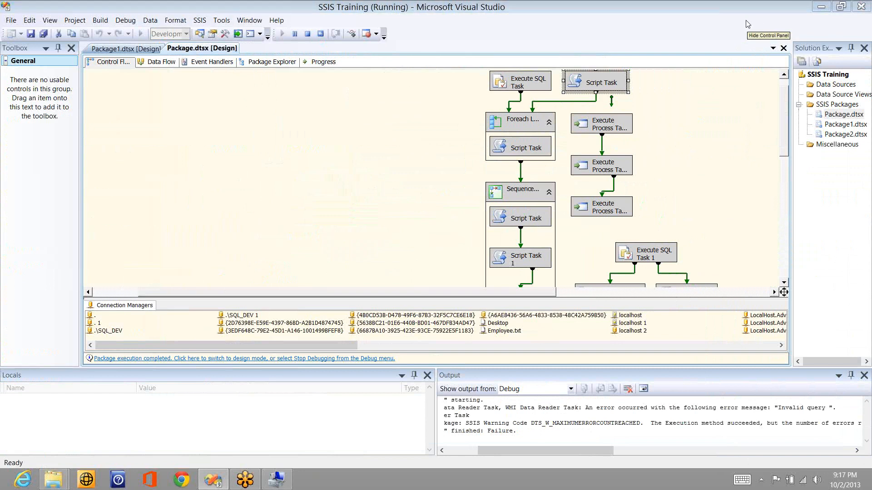
{"action": "scroll", "coordinate": [755, 226], "scroll_direction": "down", "scroll_amount": 4}
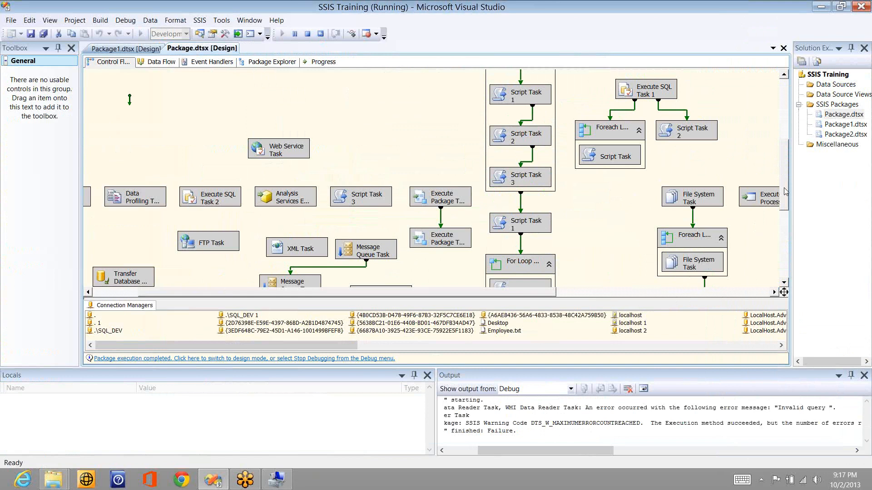
Step: Stop debugging, correct the query to 'select * from System.Win32_Service', and rerun the package
{"action": "left_click_drag", "start_coordinate": [785, 192], "coordinate": [786, 233]}
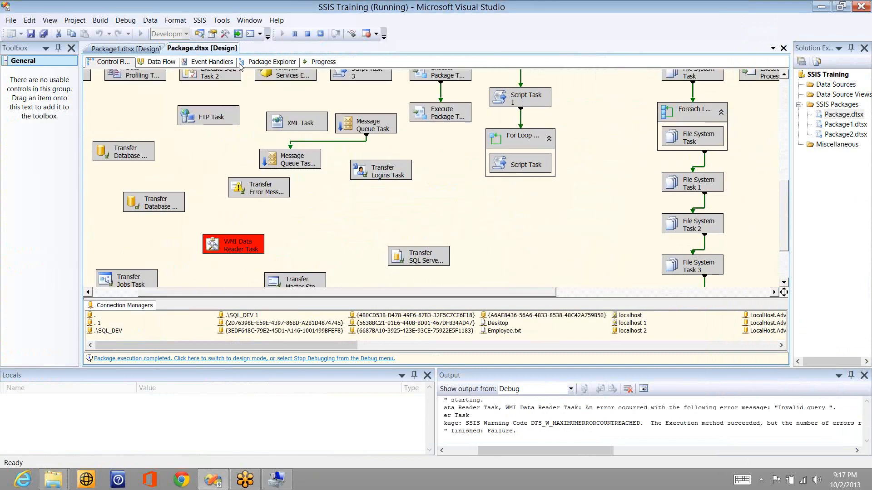
{"action": "left_click", "coordinate": [306, 34]}
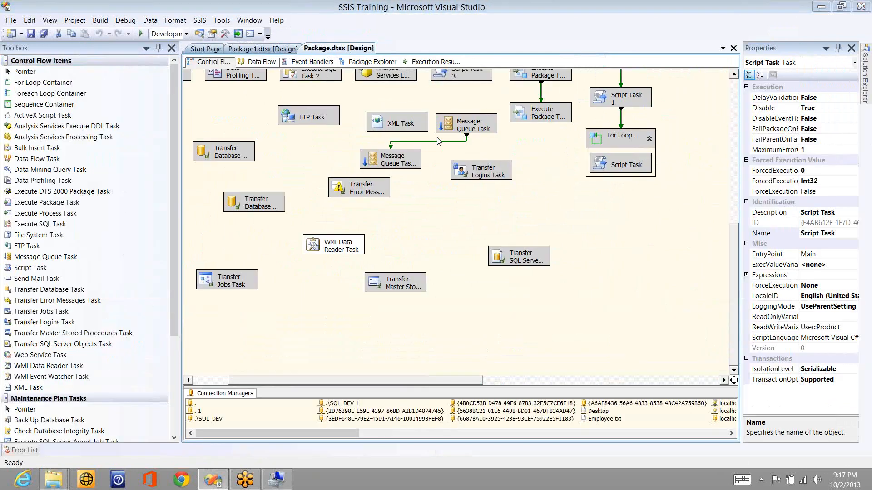
{"action": "double_click", "coordinate": [333, 245]}
{"action": "left_click", "coordinate": [285, 140]}
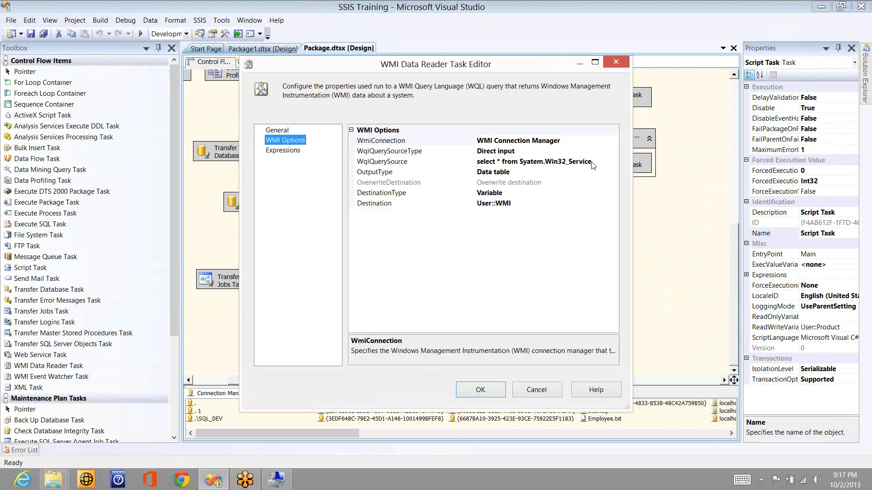
{"action": "left_click", "coordinate": [529, 162]}
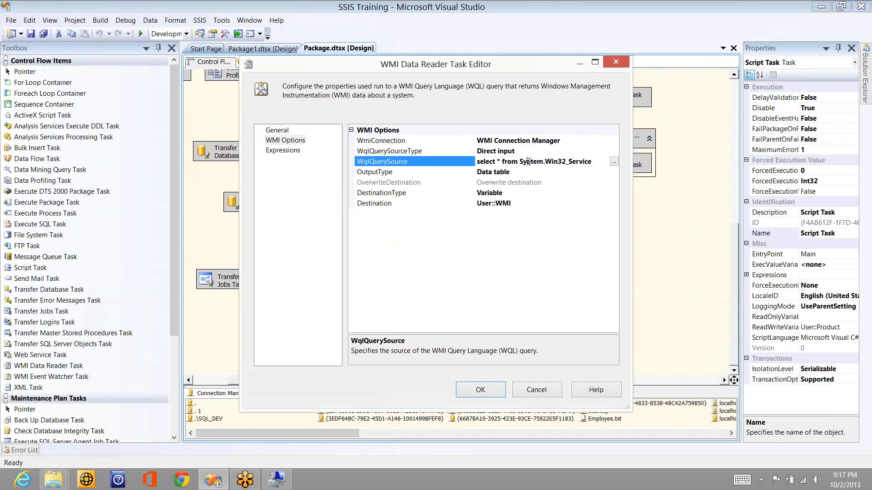
{"action": "key", "text": "Delete"}
{"action": "type", "text": "s"}
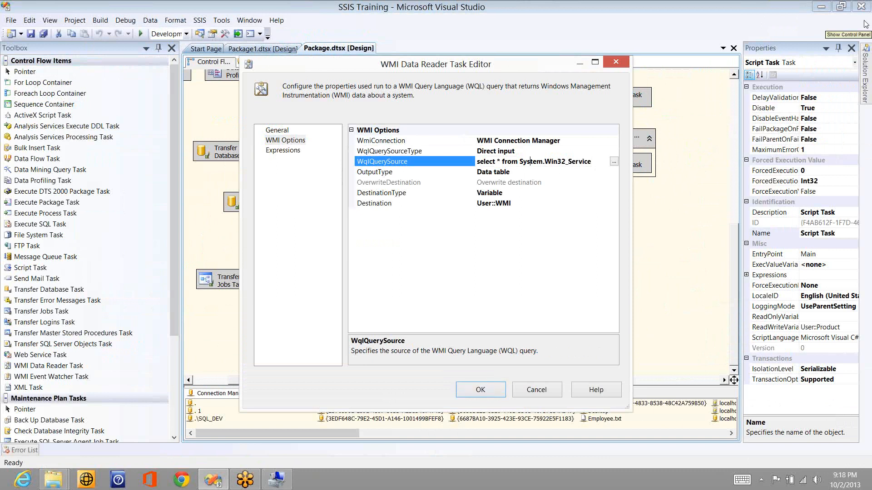
{"action": "left_click", "coordinate": [481, 390]}
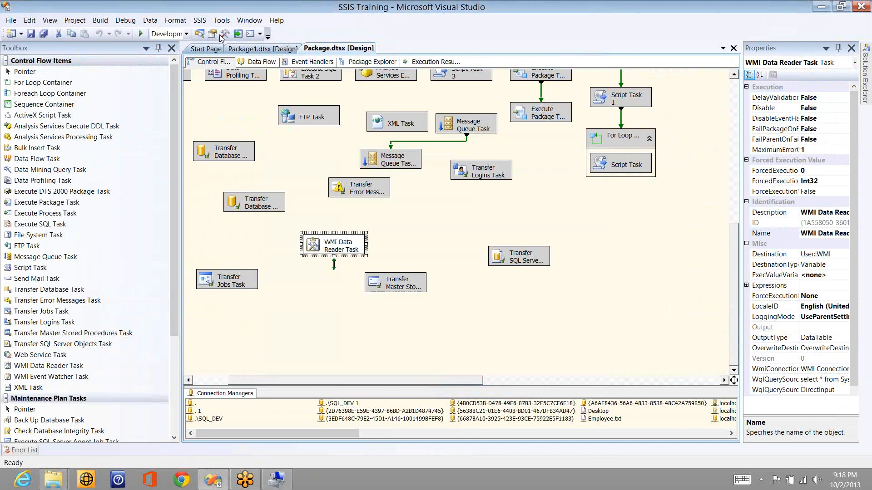
{"action": "left_click", "coordinate": [141, 34]}
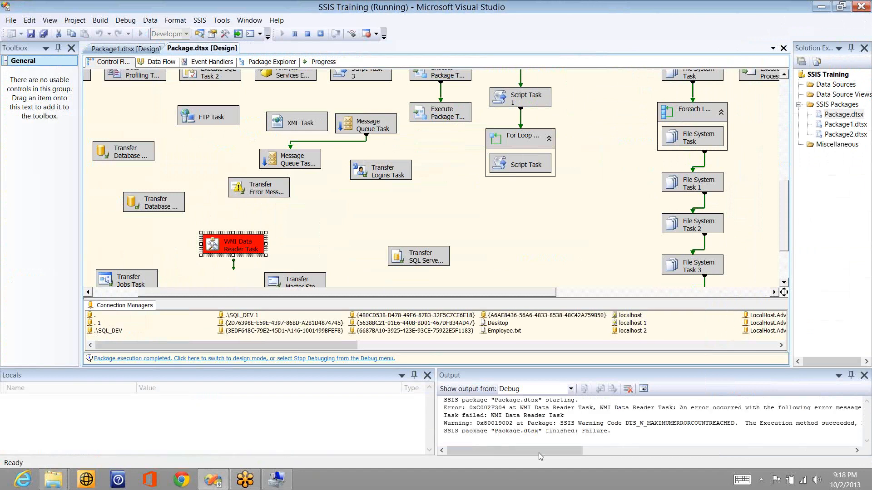
{"action": "left_click_drag", "start_coordinate": [549, 454], "coordinate": [711, 463]}
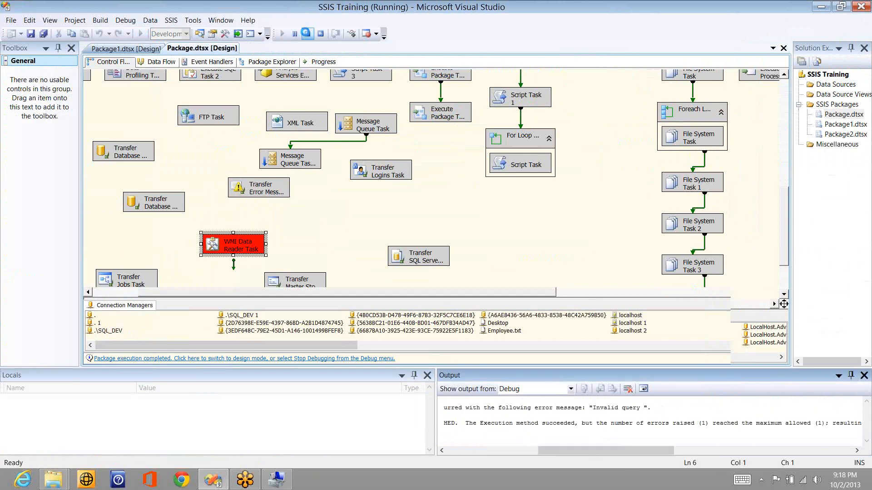
Step: Change the query class to System.Win32_Services, rerun the package, then stop debugging
{"action": "left_click", "coordinate": [307, 34]}
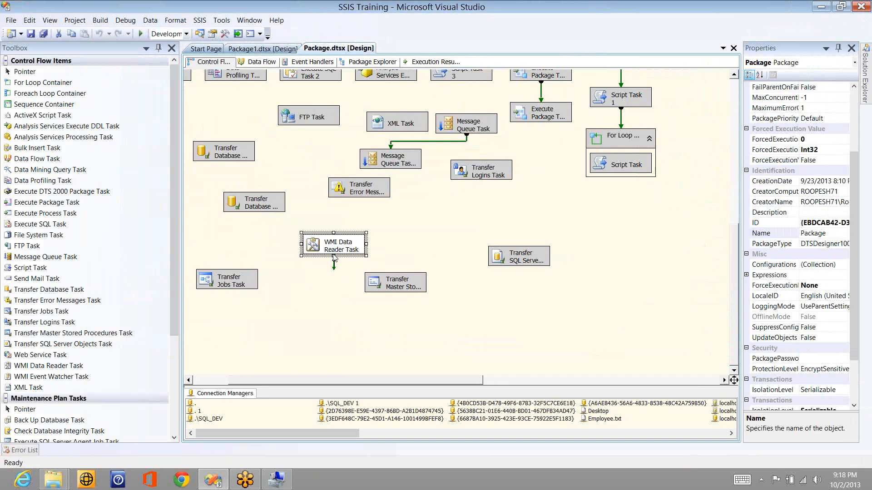
{"action": "double_click", "coordinate": [334, 247]}
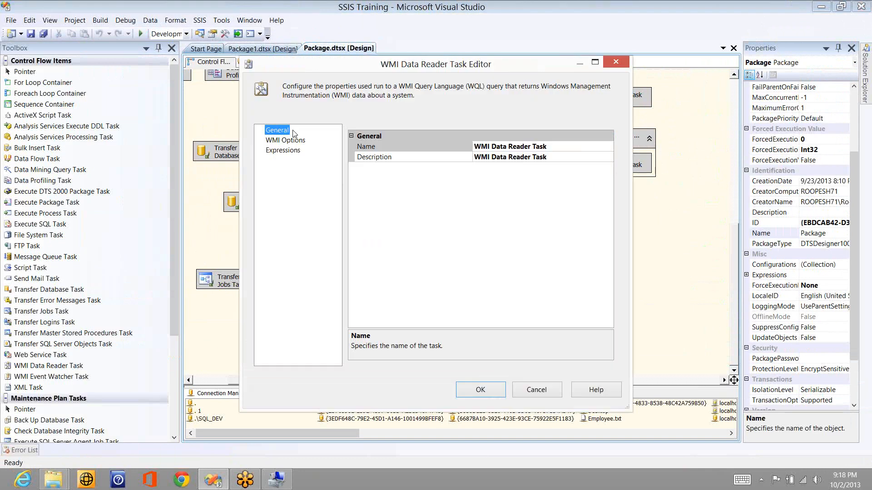
{"action": "key", "text": "Down"}
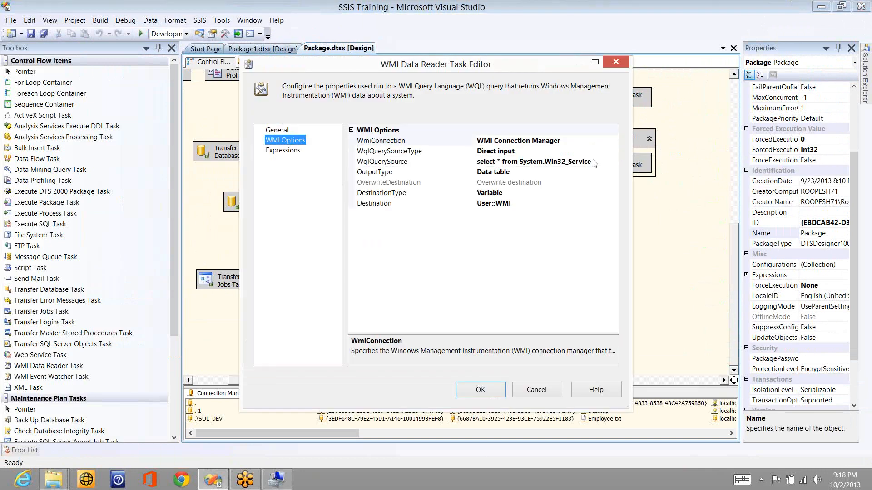
{"action": "left_click", "coordinate": [600, 162]}
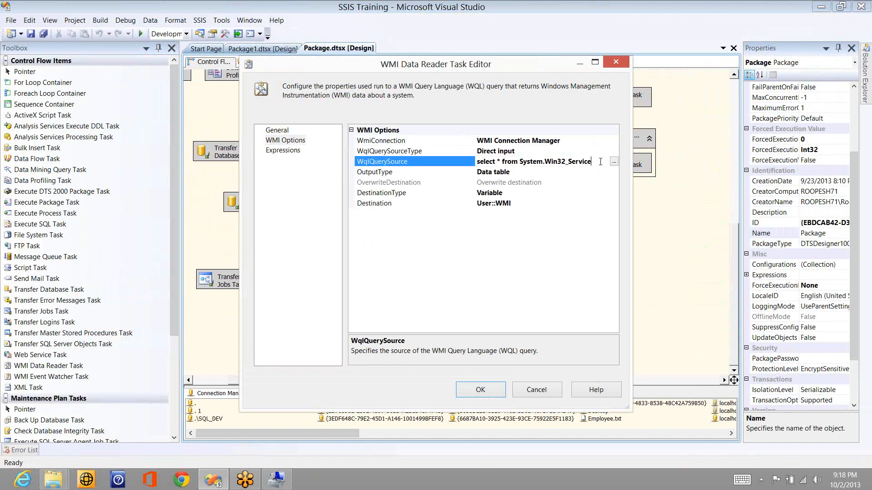
{"action": "type", "text": "s"}
{"action": "left_click", "coordinate": [472, 397]}
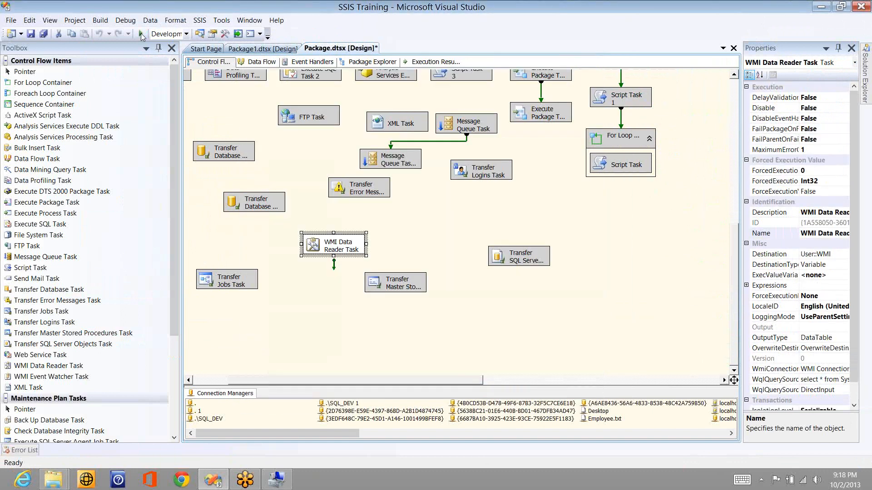
{"action": "left_click", "coordinate": [140, 34]}
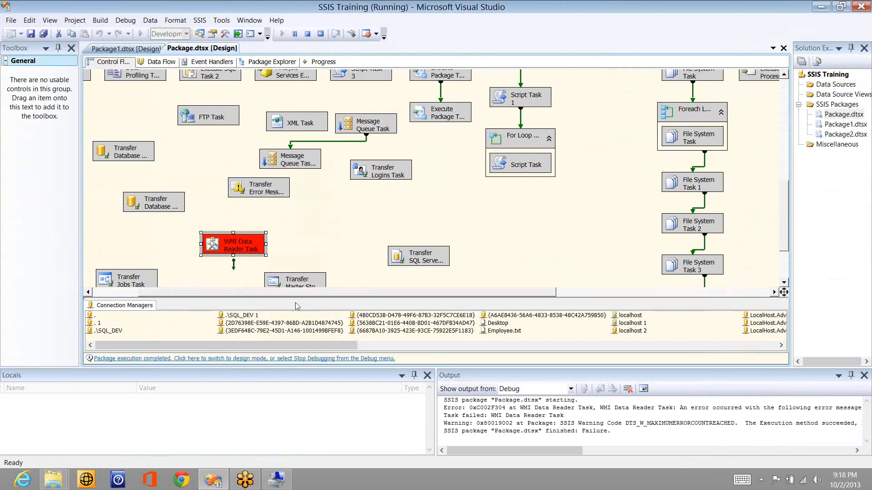
{"action": "left_click", "coordinate": [308, 35]}
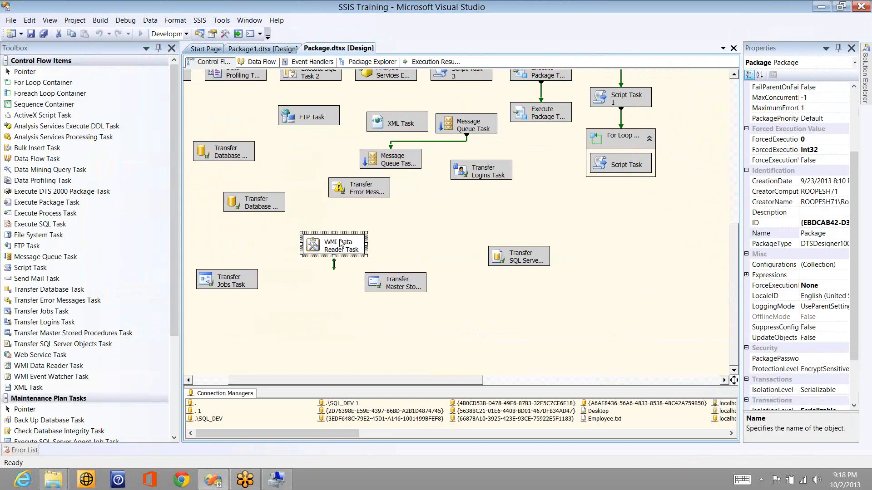
Step: Change the query to 'select name from System.Win32_Services', rerun the package, and stop debugging
{"action": "double_click", "coordinate": [334, 246]}
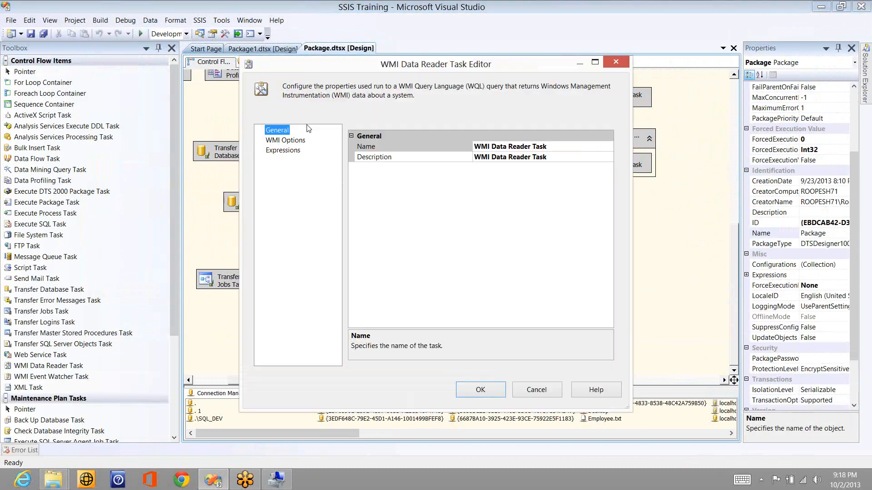
{"action": "left_click", "coordinate": [295, 142]}
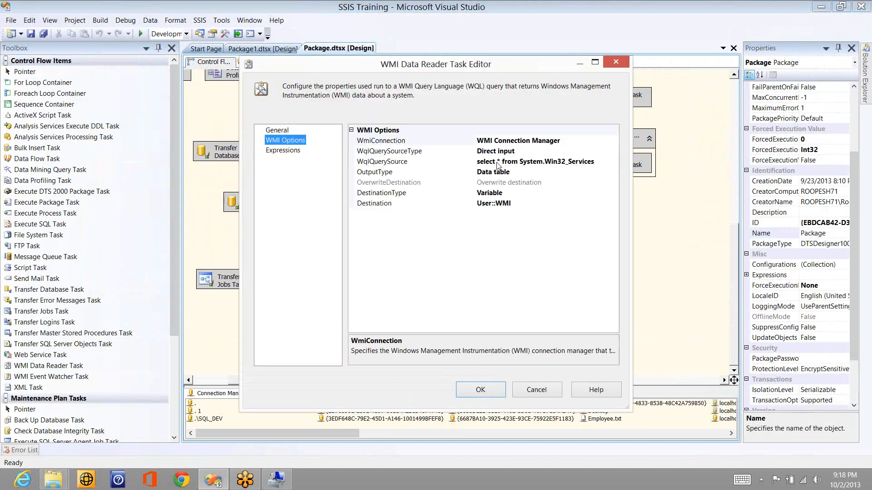
{"action": "left_click", "coordinate": [502, 162]}
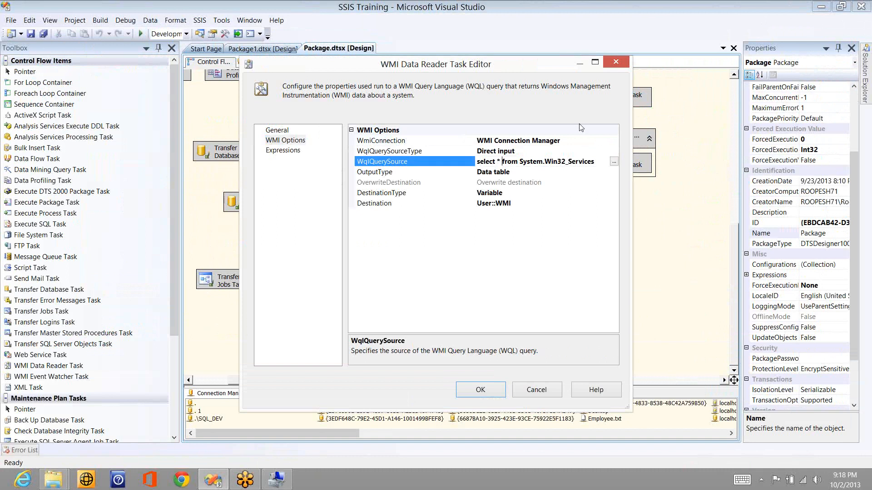
{"action": "key", "text": "BackSpace"}
{"action": "type", "text": "name"}
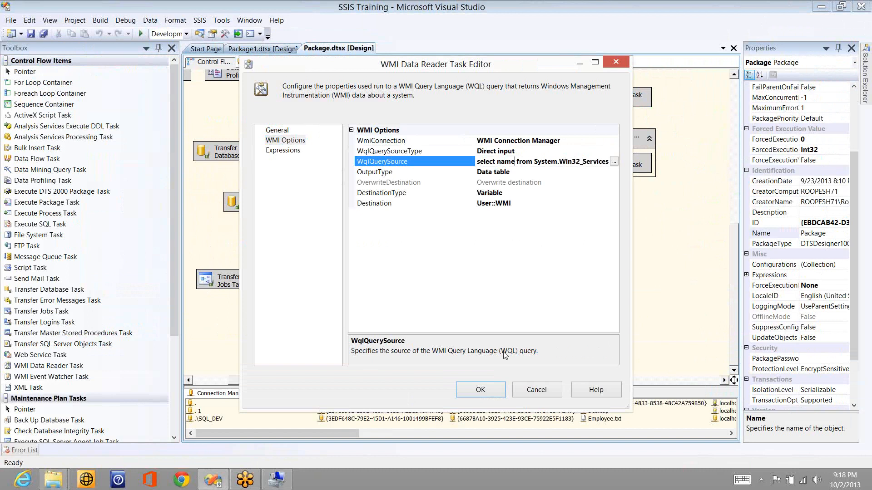
{"action": "left_click", "coordinate": [481, 390]}
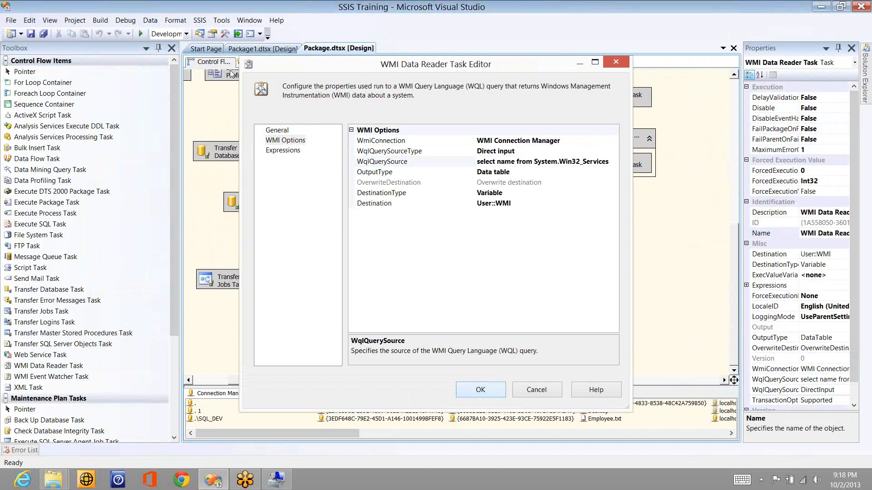
{"action": "left_click", "coordinate": [145, 33]}
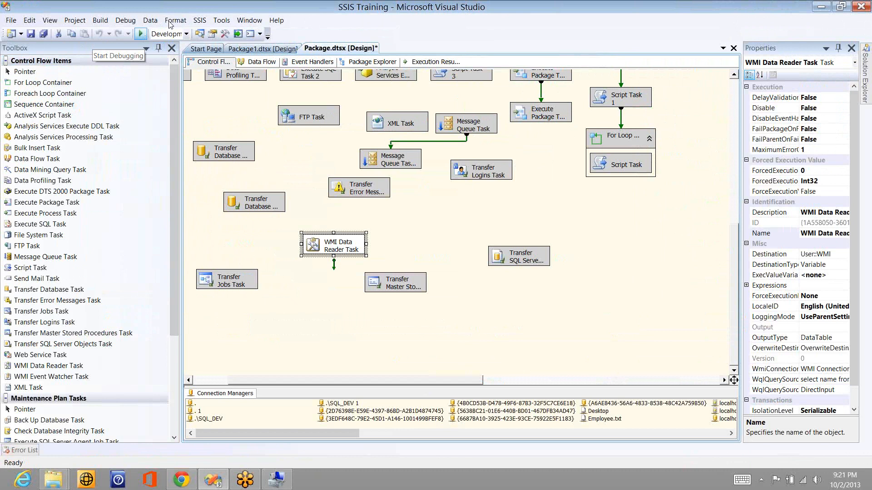
{"action": "left_click", "coordinate": [142, 34]}
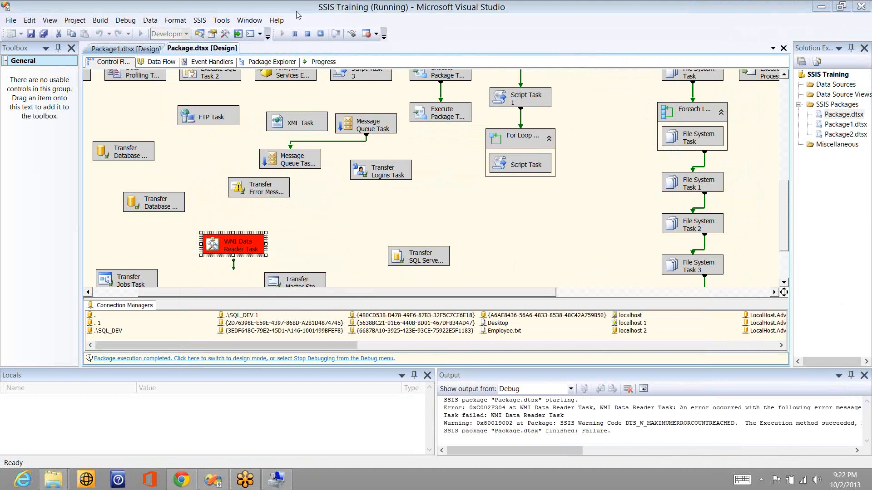
{"action": "left_click", "coordinate": [309, 35]}
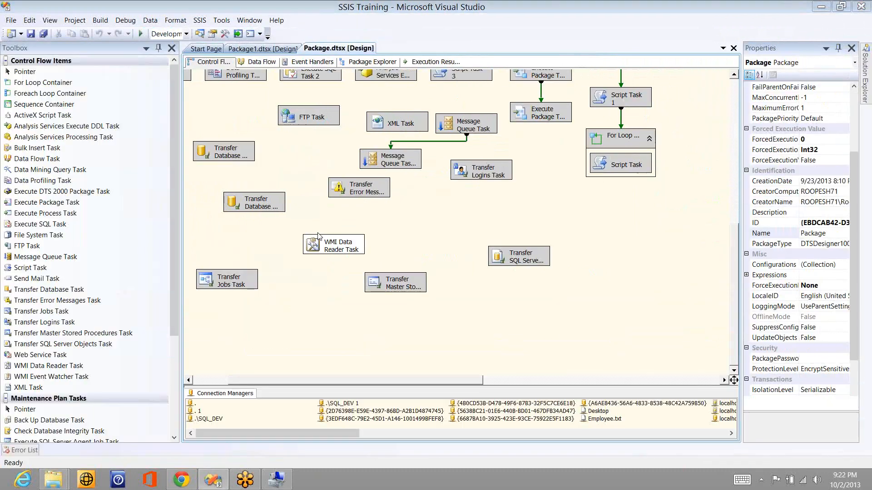
Step: Replace the task's WqlQuerySource with a new pasted WQL query
{"action": "double_click", "coordinate": [333, 246]}
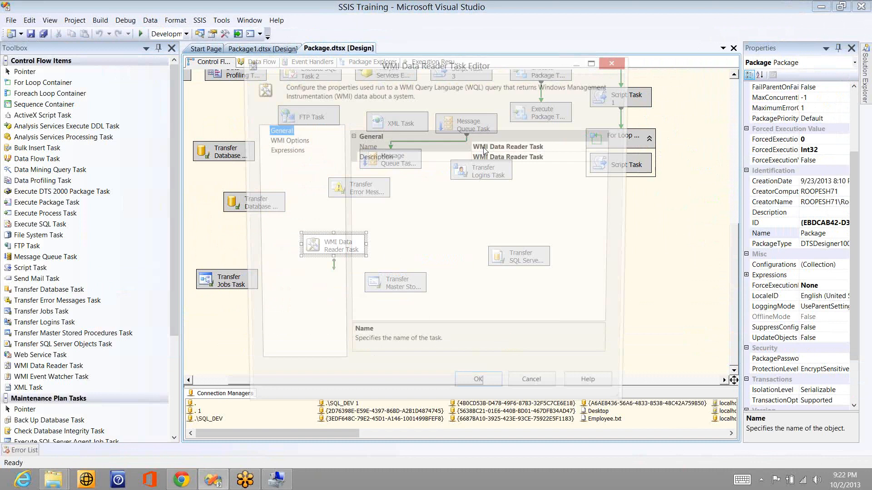
{"action": "left_click", "coordinate": [286, 140]}
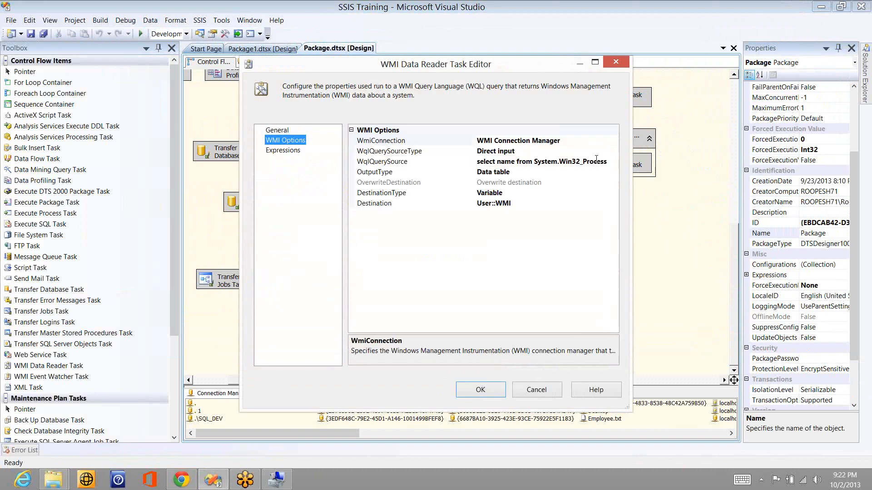
{"action": "left_click", "coordinate": [597, 160]}
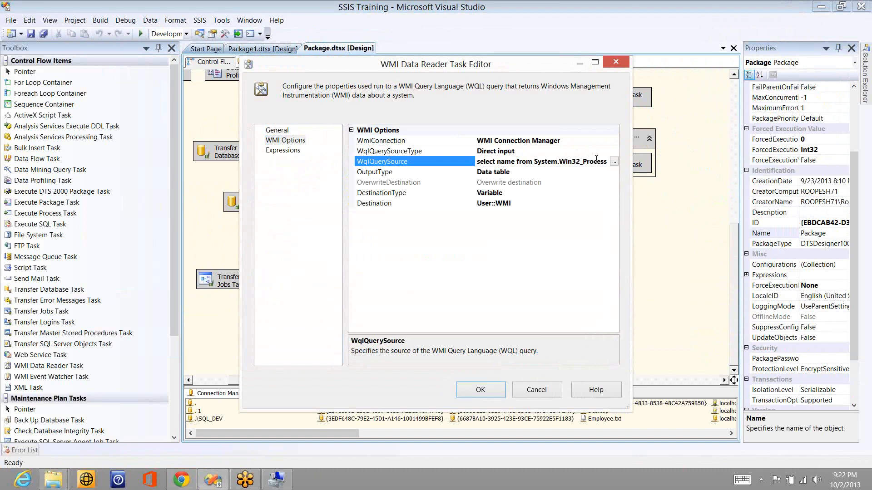
{"action": "key", "text": "ctrl+a"}
{"action": "key", "text": "ctrl+v"}
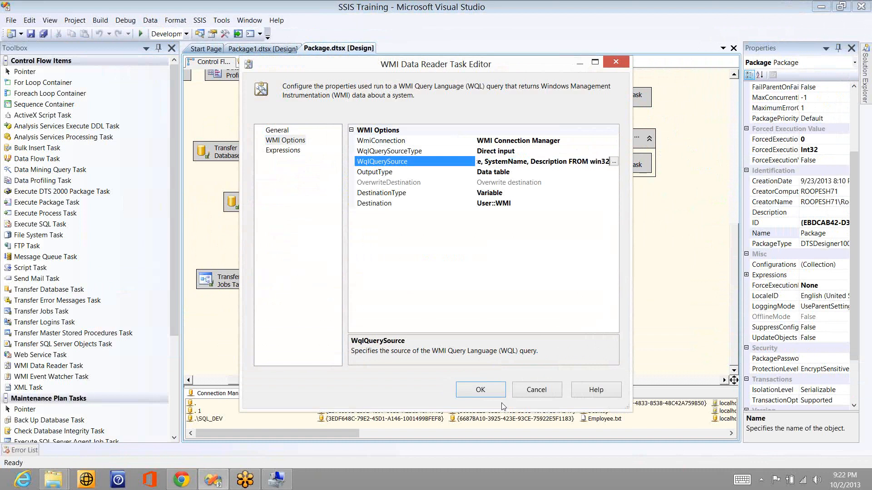
{"action": "left_click", "coordinate": [482, 389]}
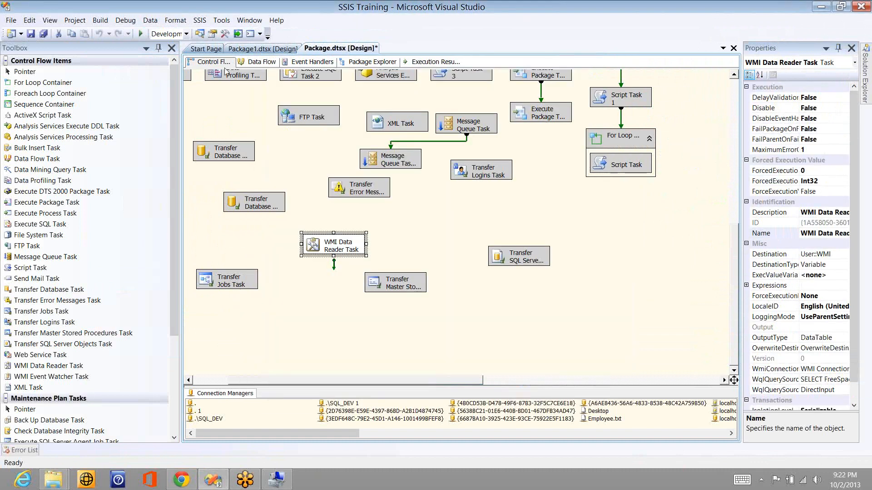
Step: Run the package in debug mode and read the Invalid class error in the Output pane
{"action": "left_click", "coordinate": [142, 34]}
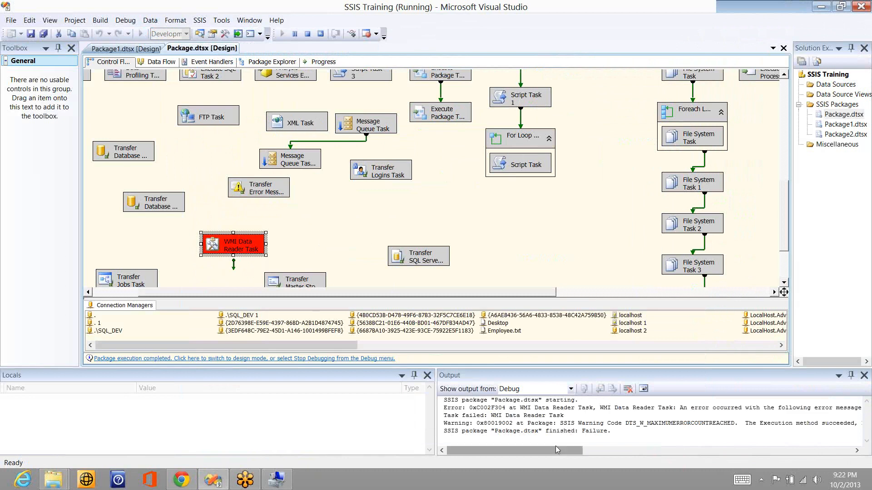
{"action": "left_click_drag", "start_coordinate": [554, 446], "coordinate": [628, 454]}
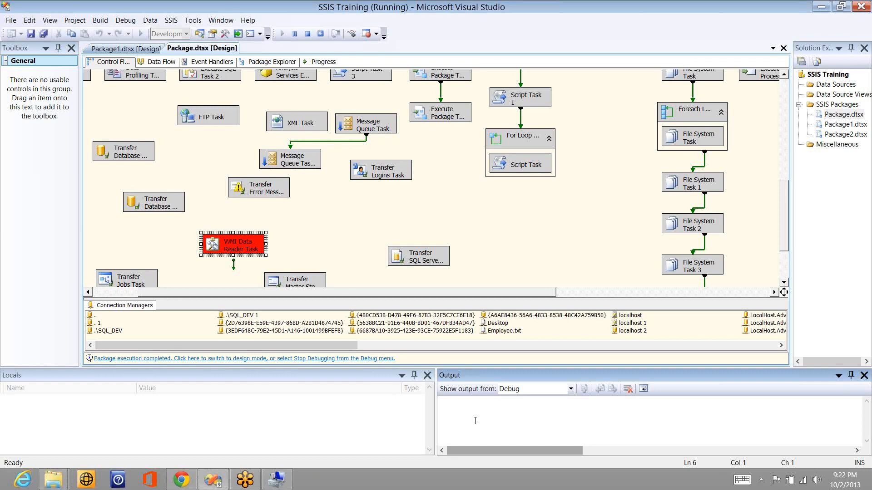
{"action": "key", "text": "Up"}
{"action": "key", "text": "Up"}
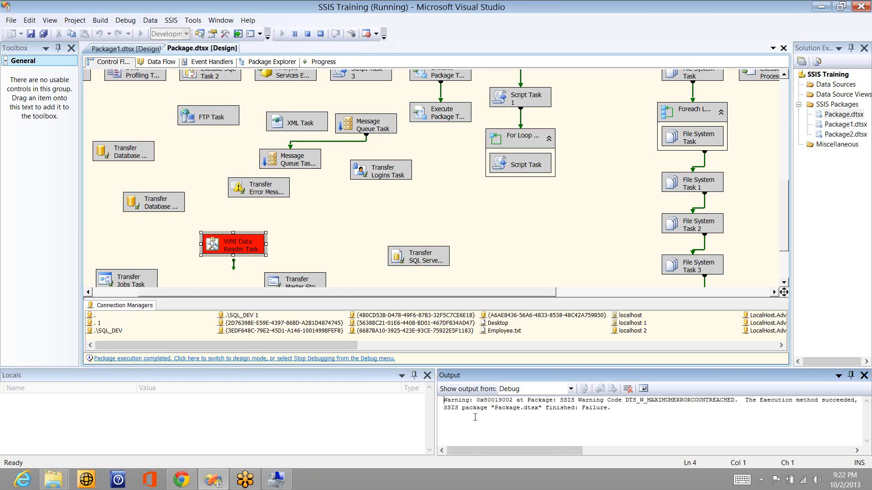
{"action": "key", "text": "Up"}
{"action": "key", "text": "Up"}
{"action": "key", "text": "Up"}
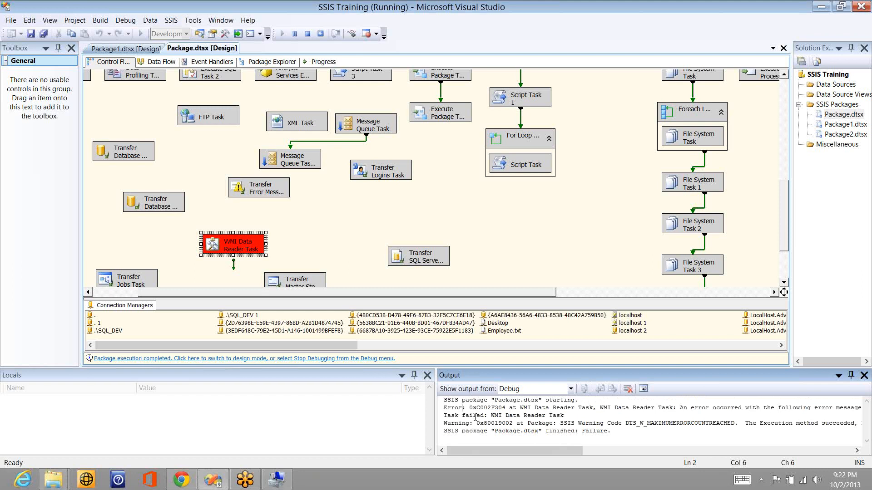
{"action": "key", "text": "ctrl+Right"}
{"action": "key", "text": "ctrl+Right"}
{"action": "key", "text": "ctrl+Right"}
{"action": "key", "text": "ctrl+Right"}
{"action": "key", "text": "ctrl+Right"}
{"action": "key", "text": "ctrl+Right"}
{"action": "key", "text": "ctrl+Right"}
{"action": "key", "text": "ctrl+Right"}
{"action": "key", "text": "ctrl+Right"}
{"action": "key", "text": "ctrl+Right"}
{"action": "key", "text": "ctrl+Right"}
{"action": "key", "text": "ctrl+Right"}
{"action": "key", "text": "ctrl+Right"}
{"action": "key", "text": "ctrl+Right"}
{"action": "key", "text": "ctrl+Right"}
{"action": "key", "text": "ctrl+Right"}
{"action": "key", "text": "ctrl+Right"}
{"action": "key", "text": "ctrl+Right"}
{"action": "key", "text": "ctrl+Right"}
{"action": "key", "text": "ctrl+Right"}
{"action": "key", "text": "ctrl+Right"}
{"action": "key", "text": "ctrl+Right"}
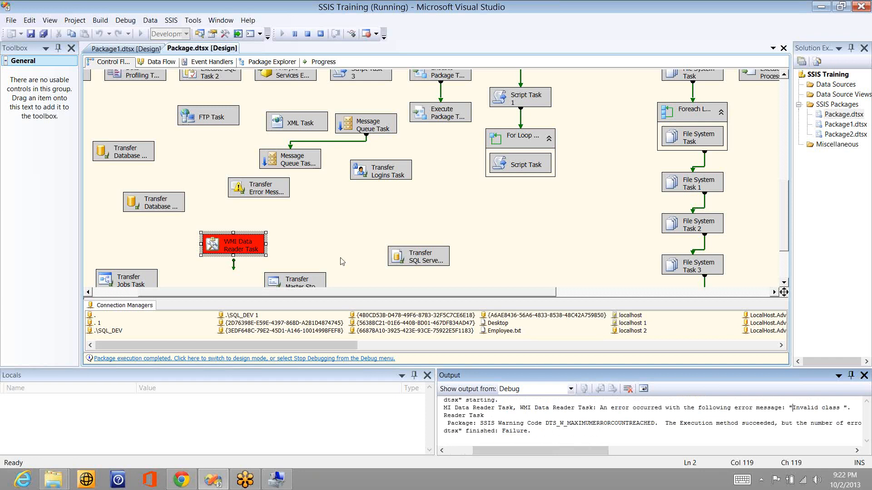
Step: Stop debugging, paste the win32_LogicalDisk query with DriveType=3, and run the package again
{"action": "left_click", "coordinate": [308, 35]}
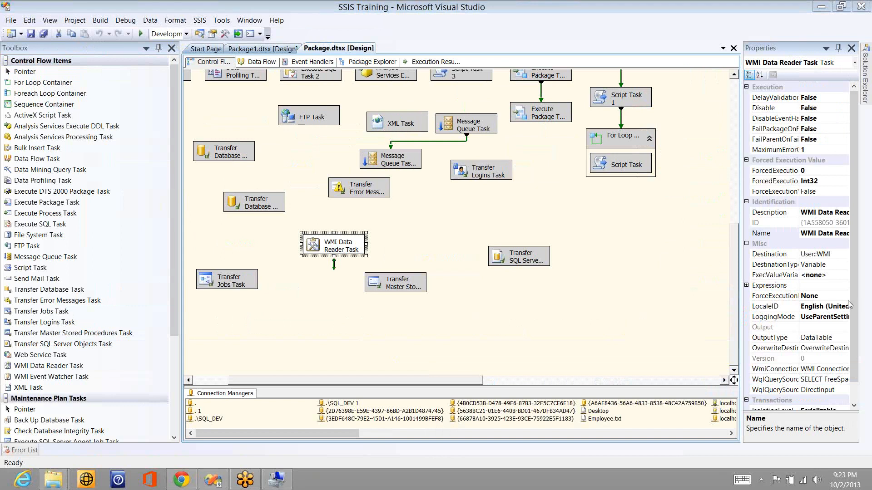
{"action": "double_click", "coordinate": [346, 250]}
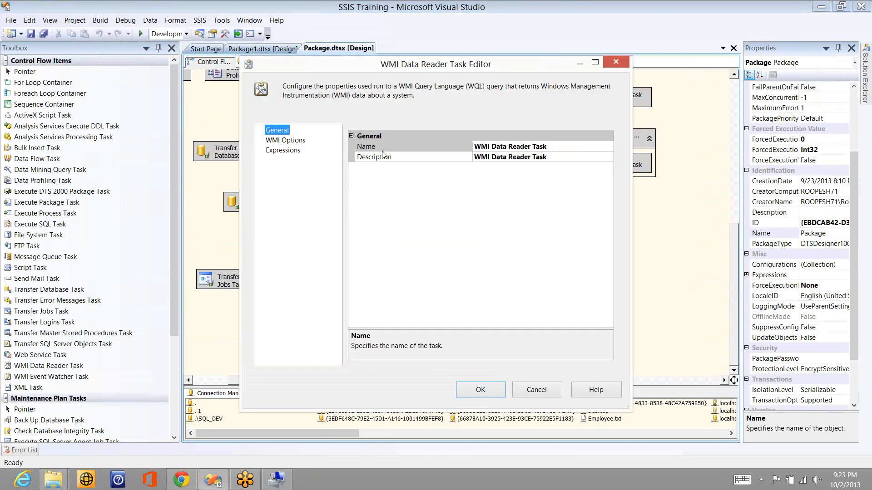
{"action": "key", "text": "Down"}
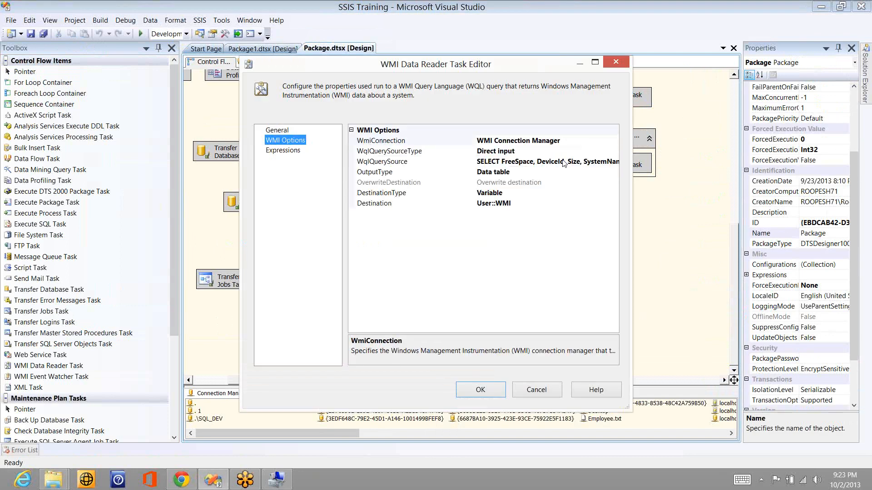
{"action": "left_click", "coordinate": [563, 160]}
{"action": "key", "text": "ctrl+a"}
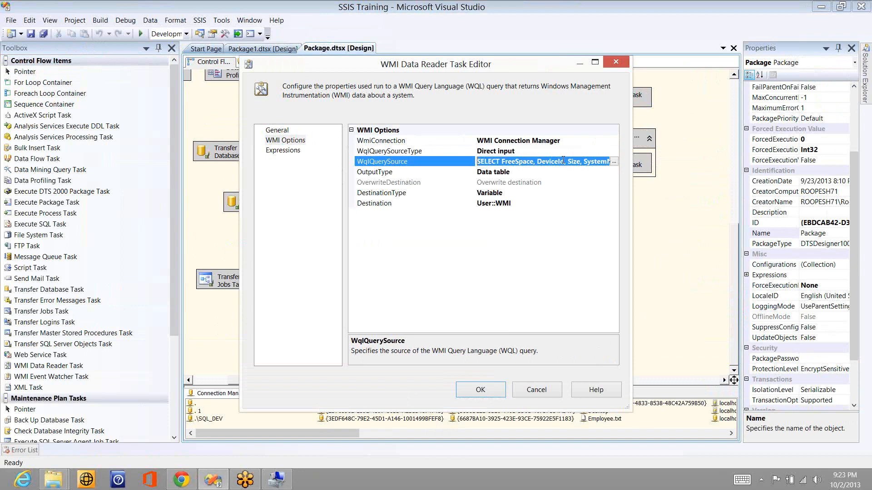
{"action": "key", "text": "ctrl+v"}
{"action": "left_click", "coordinate": [476, 396]}
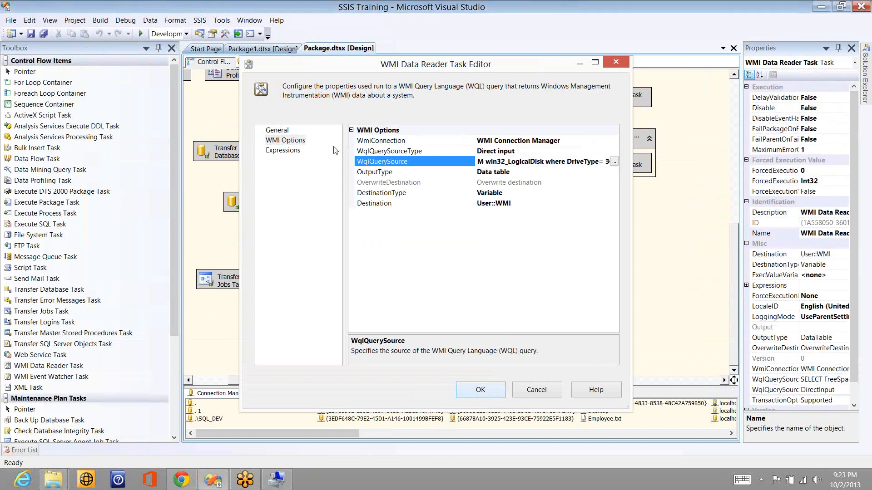
{"action": "left_click", "coordinate": [144, 34]}
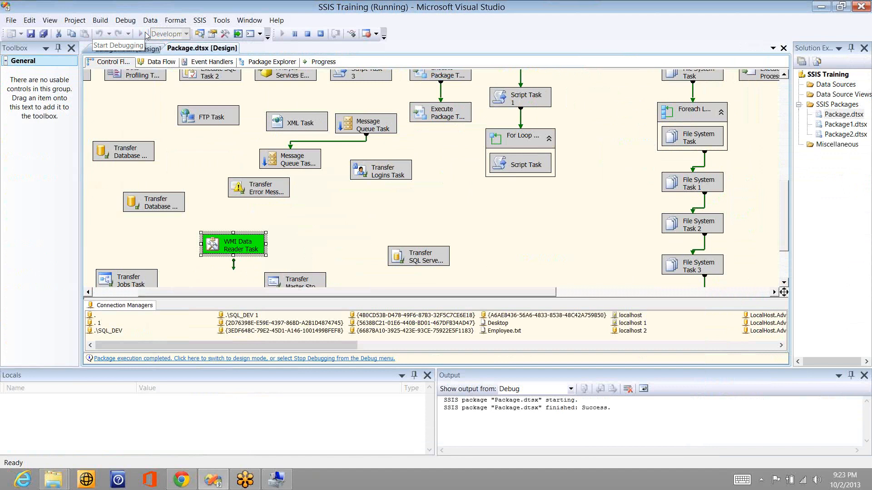
Step: Stop the debug run and place a Foreach Loop Container beside the WMI Data Reader Task
{"action": "left_click", "coordinate": [308, 34]}
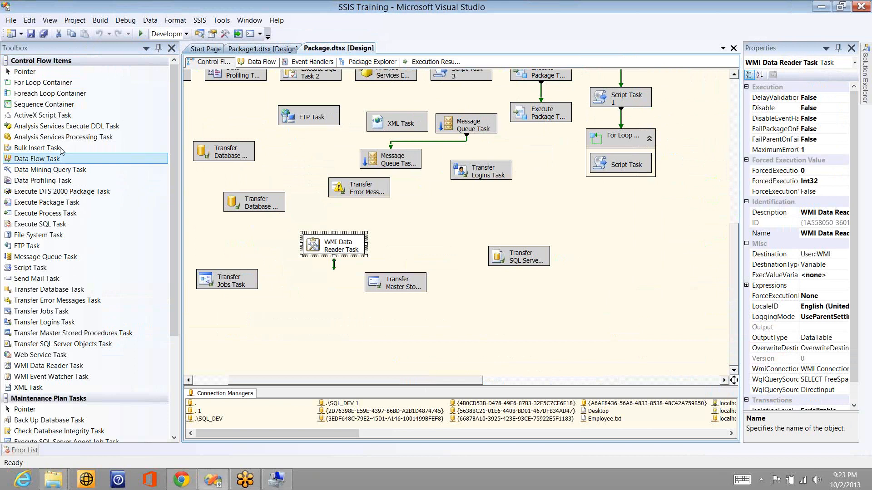
{"action": "left_click_drag", "start_coordinate": [61, 95], "coordinate": [352, 223]}
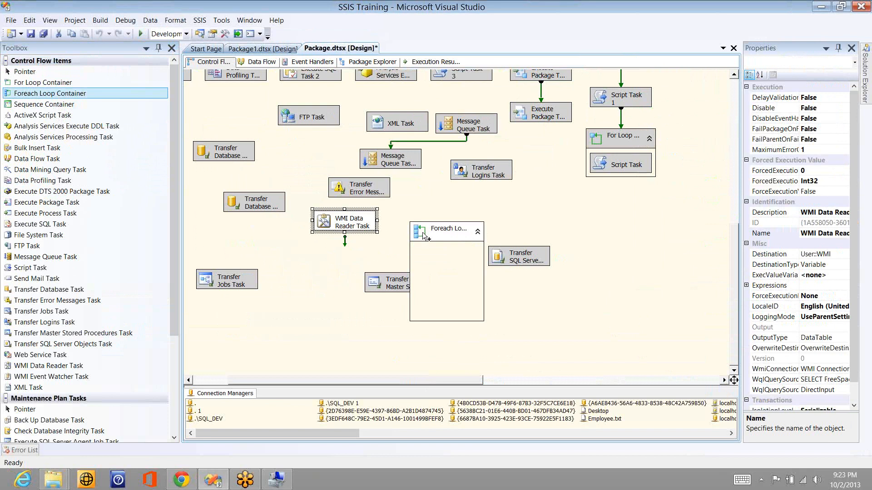
Step: Connect the WMI task to the Foreach Loop and set a Foreach ADO Enumerator over User::WMI
{"action": "left_click_drag", "start_coordinate": [423, 233], "coordinate": [424, 233]}
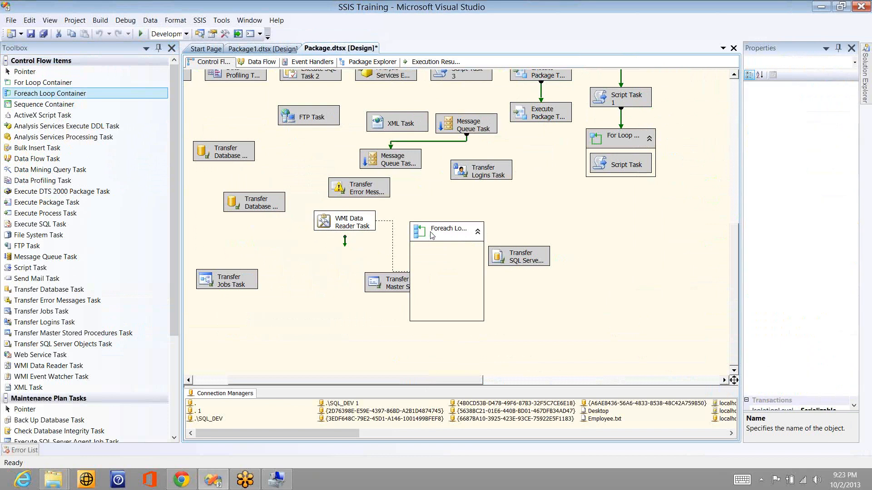
{"action": "left_click", "coordinate": [289, 139]}
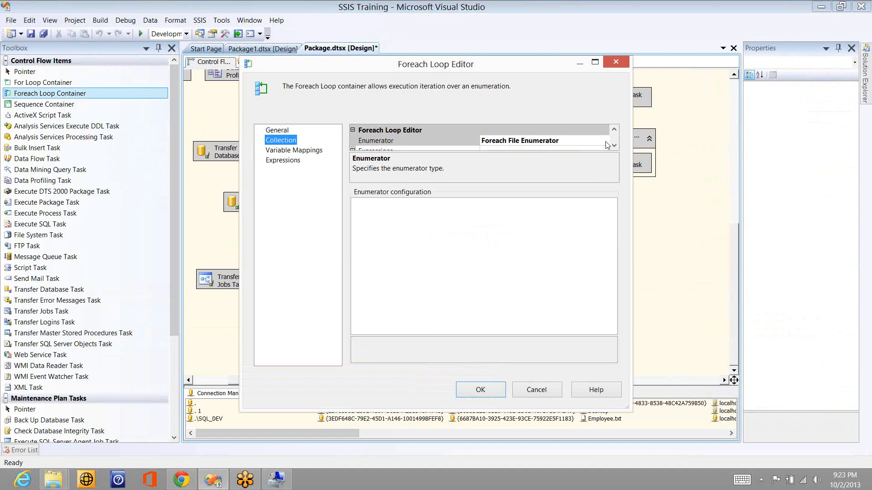
{"action": "left_click", "coordinate": [607, 144]}
{"action": "left_click", "coordinate": [500, 164]}
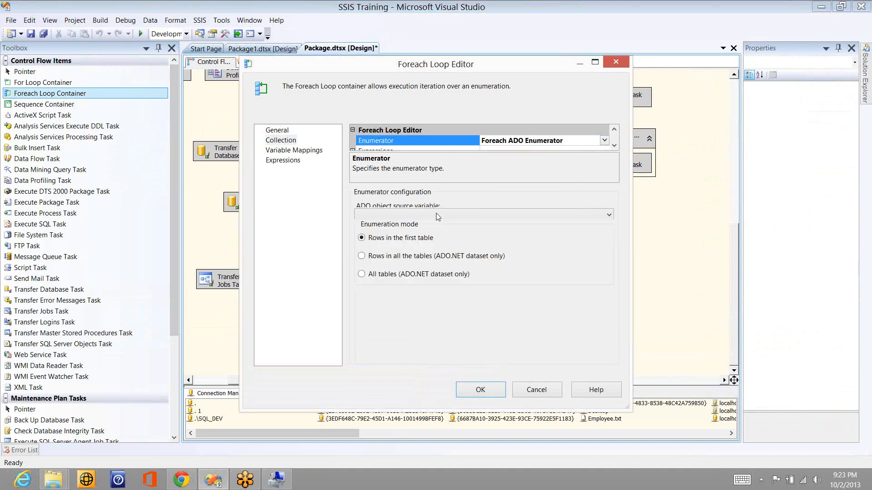
{"action": "left_click", "coordinate": [437, 215]}
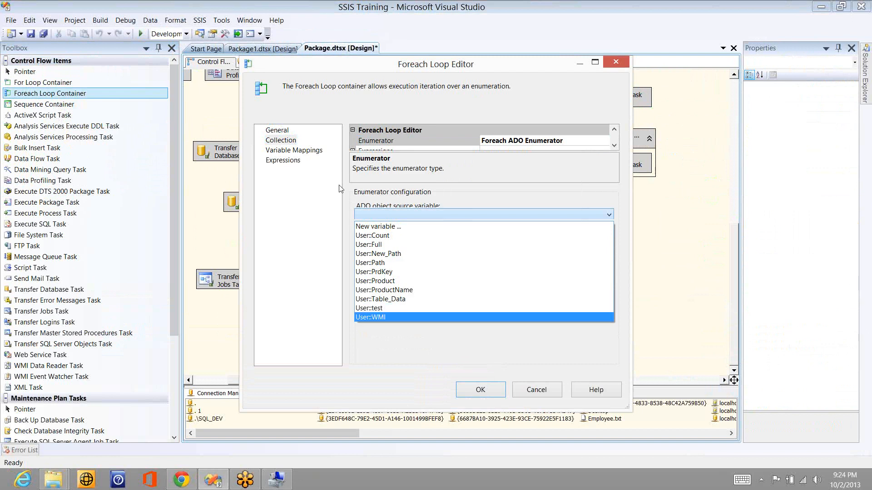
{"action": "left_click", "coordinate": [393, 316]}
Step: Map User::Path to index 0 and save the Foreach Loop settings
{"action": "left_click", "coordinate": [307, 152]}
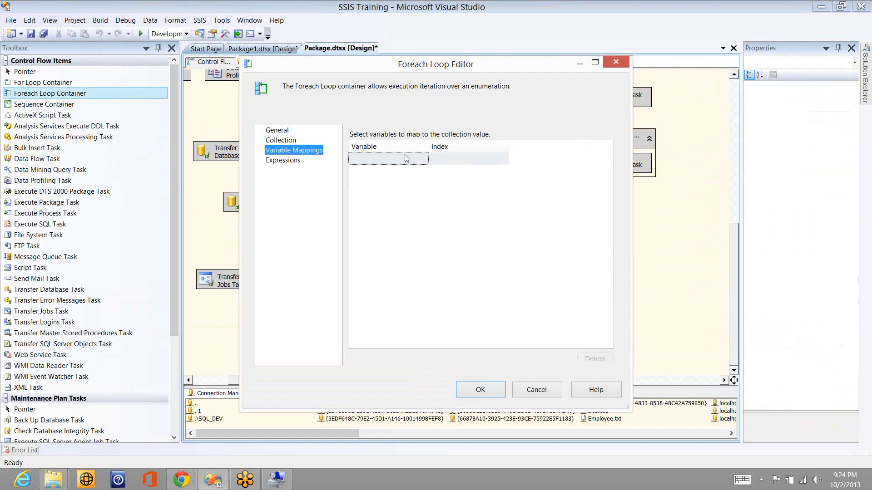
{"action": "left_click", "coordinate": [420, 159]}
{"action": "left_click", "coordinate": [399, 158]}
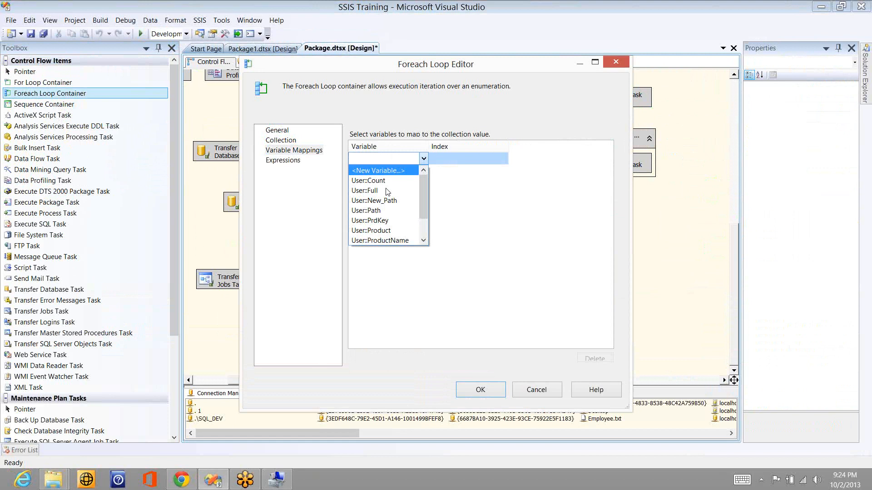
{"action": "left_click", "coordinate": [381, 211]}
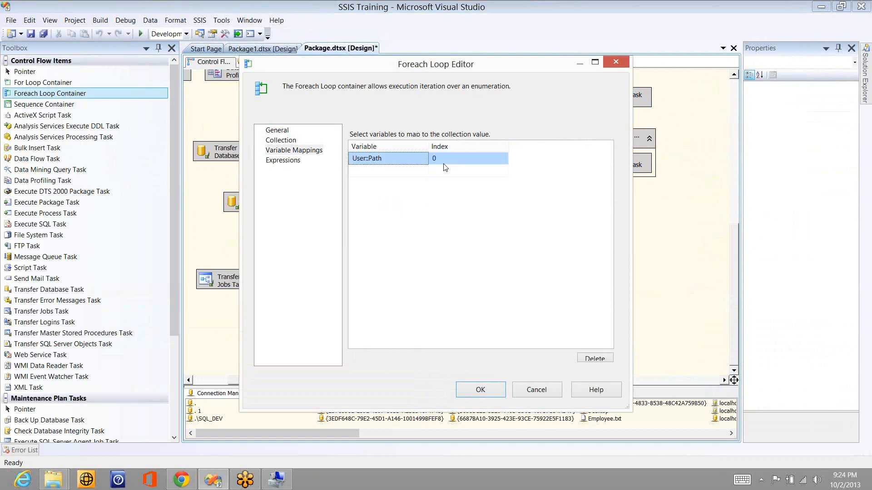
{"action": "left_click", "coordinate": [480, 390]}
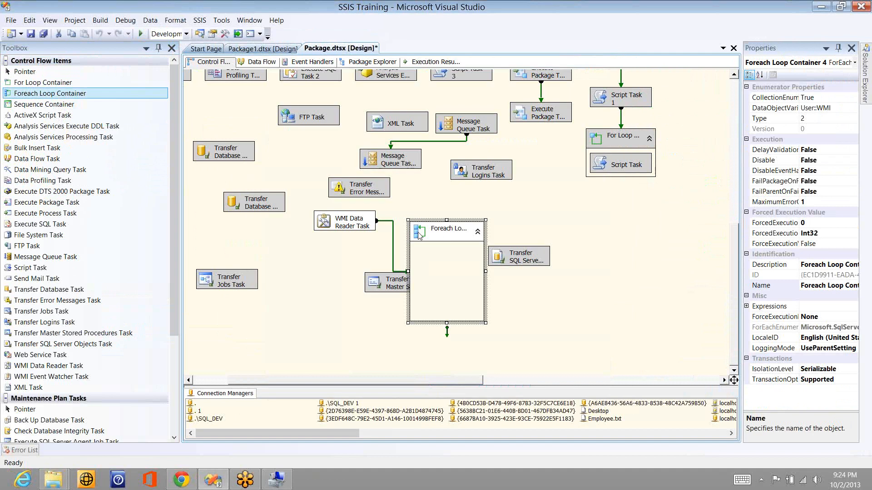
Step: Add a breakpoint on the Foreach Loop Container that breaks at the start of every iteration
{"action": "right_click", "coordinate": [418, 234]}
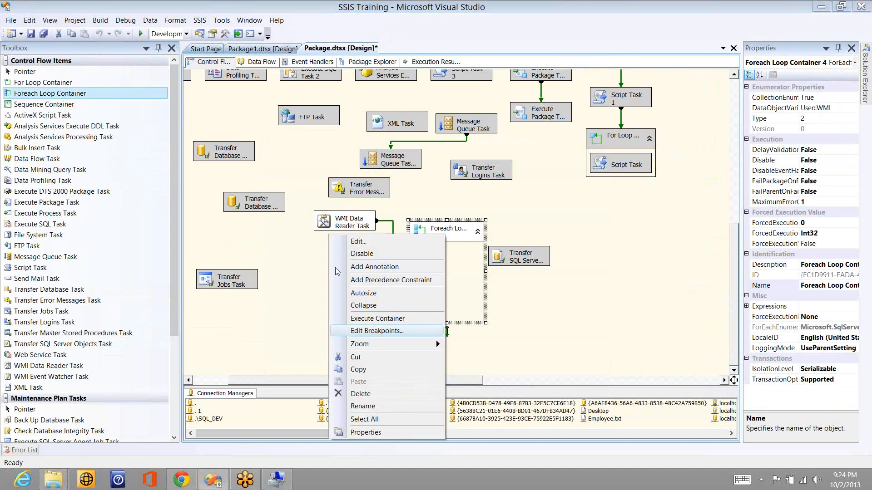
{"action": "key", "text": "Return"}
{"action": "left_click", "coordinate": [272, 294]}
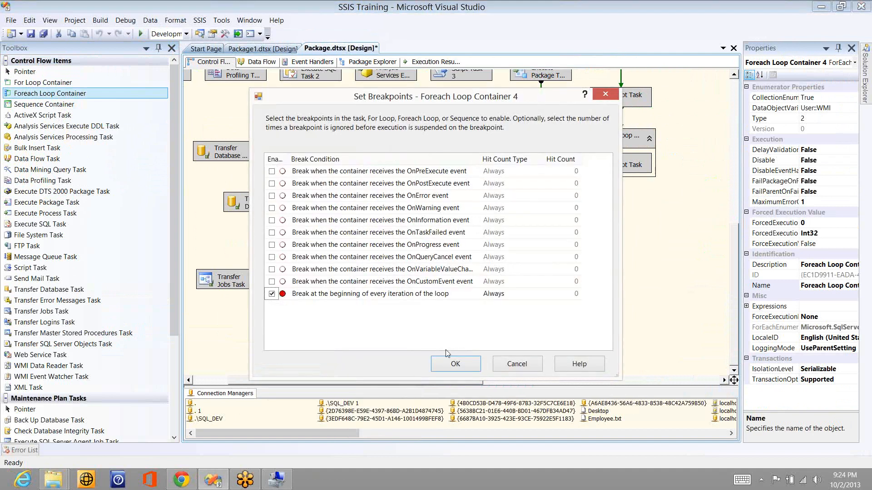
{"action": "left_click", "coordinate": [454, 363]}
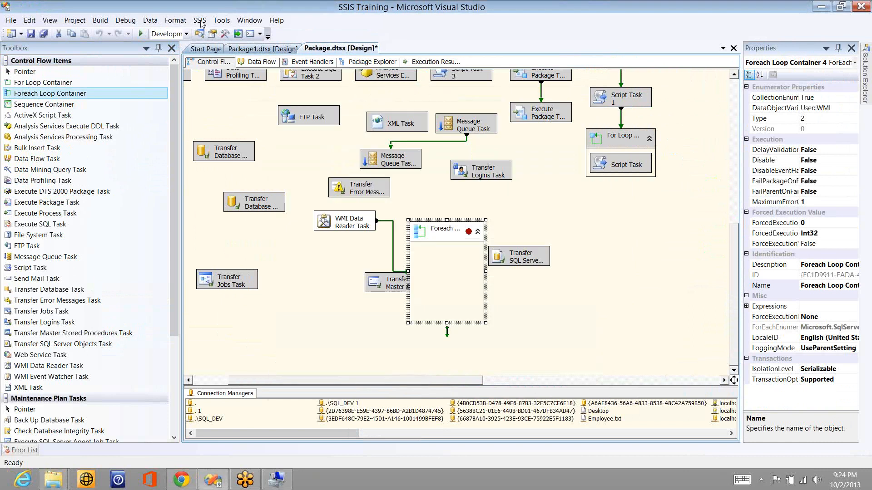
Step: Run the package in the debugger until it halts at the loop breakpoint, with Locals expanded
{"action": "left_click", "coordinate": [141, 34]}
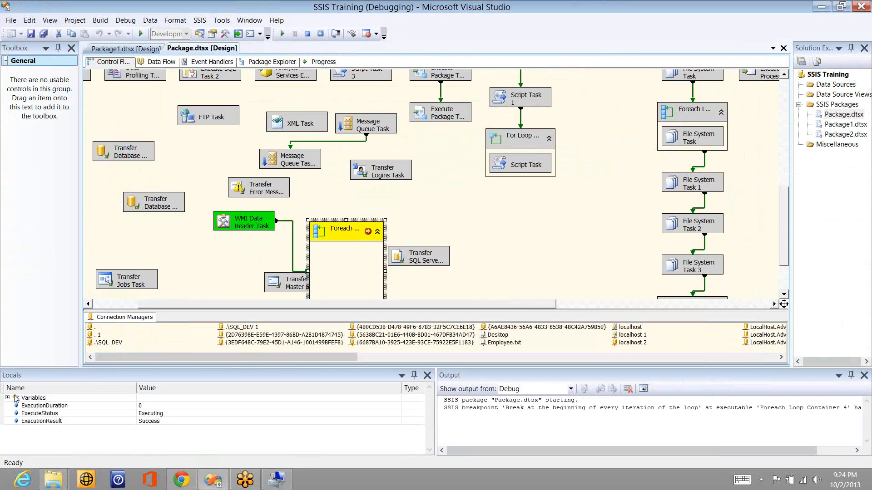
{"action": "left_click", "coordinate": [7, 397]}
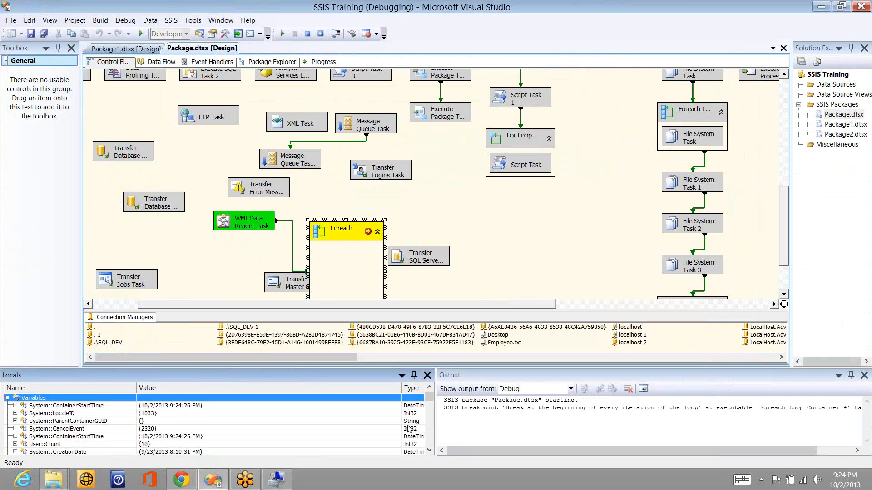
{"action": "left_click", "coordinate": [429, 450]}
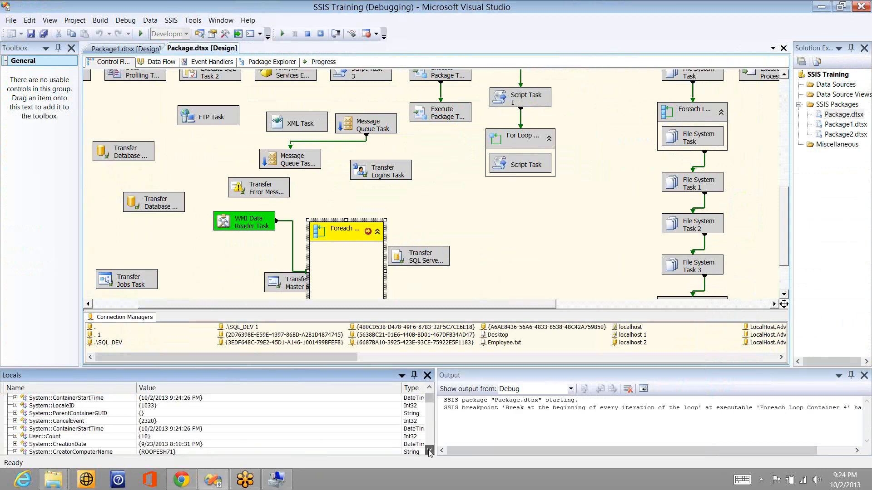
{"action": "left_click", "coordinate": [429, 451]}
{"action": "left_click", "coordinate": [429, 451]}
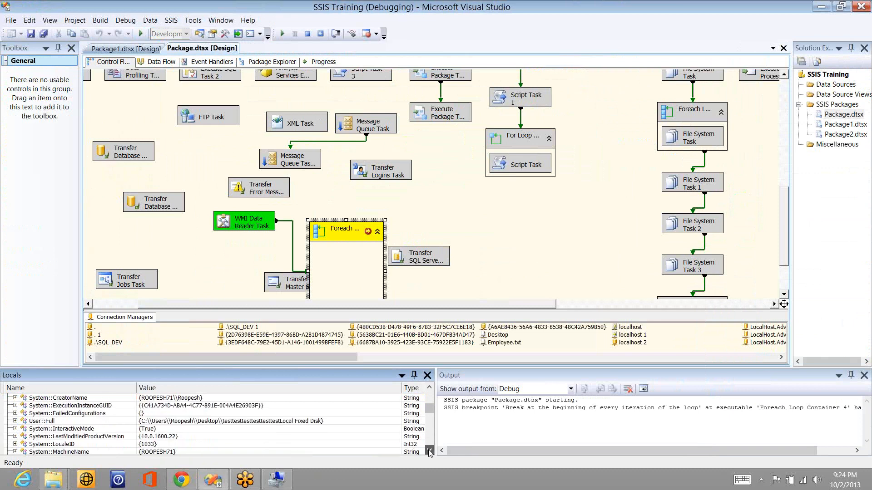
{"action": "left_click", "coordinate": [429, 451]}
{"action": "left_click", "coordinate": [429, 451]}
{"action": "left_click", "coordinate": [429, 451]}
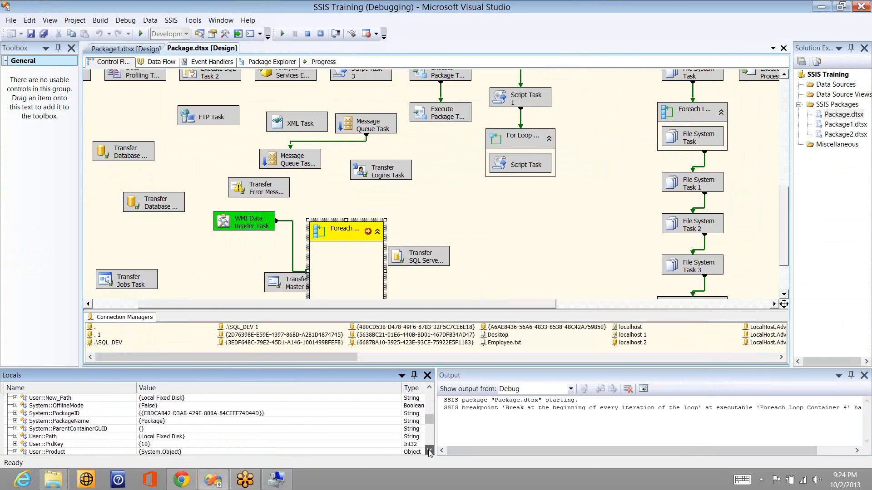
{"action": "left_click", "coordinate": [429, 451]}
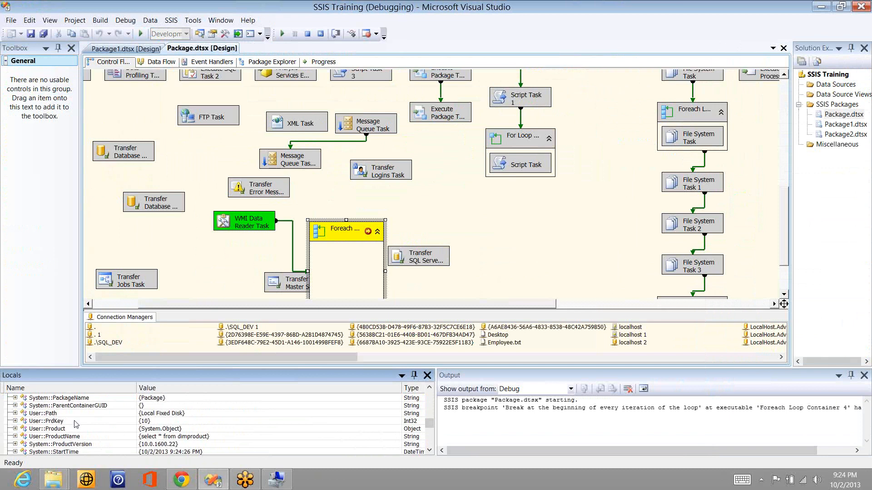
Step: Inspect the User::Path value, let the package finish successfully, then stop debugging
{"action": "left_click", "coordinate": [15, 414]}
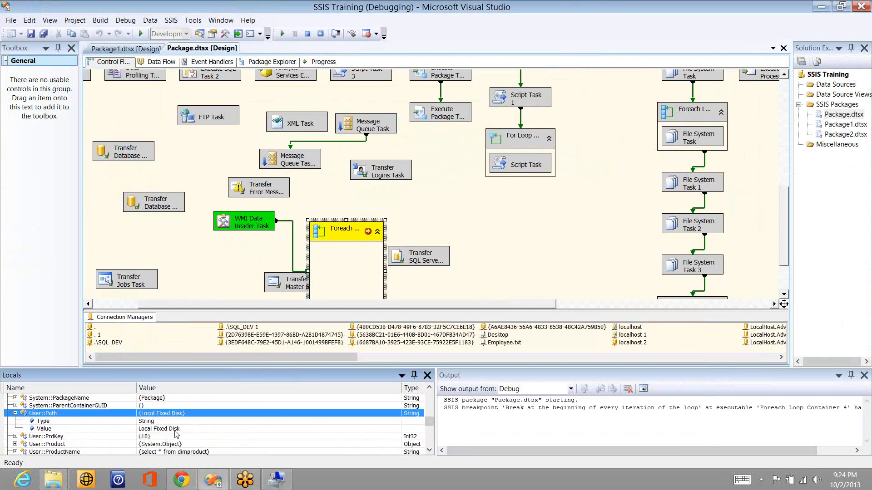
{"action": "left_click", "coordinate": [143, 34]}
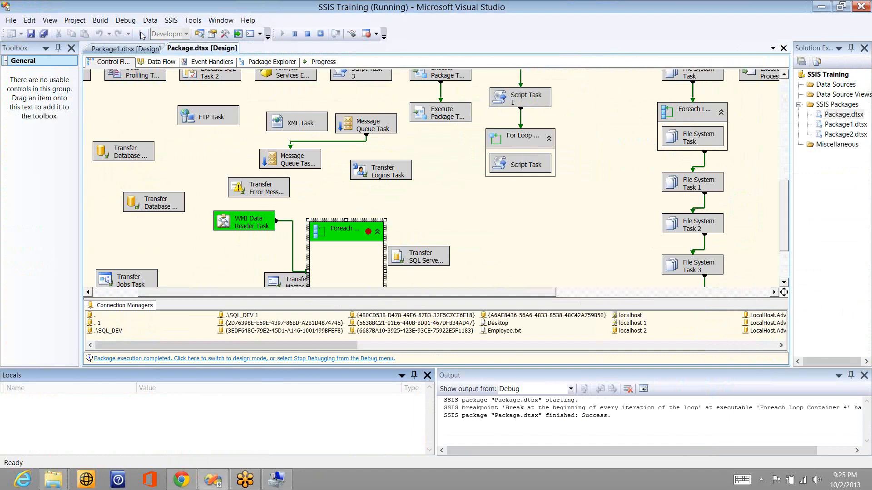
{"action": "left_click", "coordinate": [308, 34]}
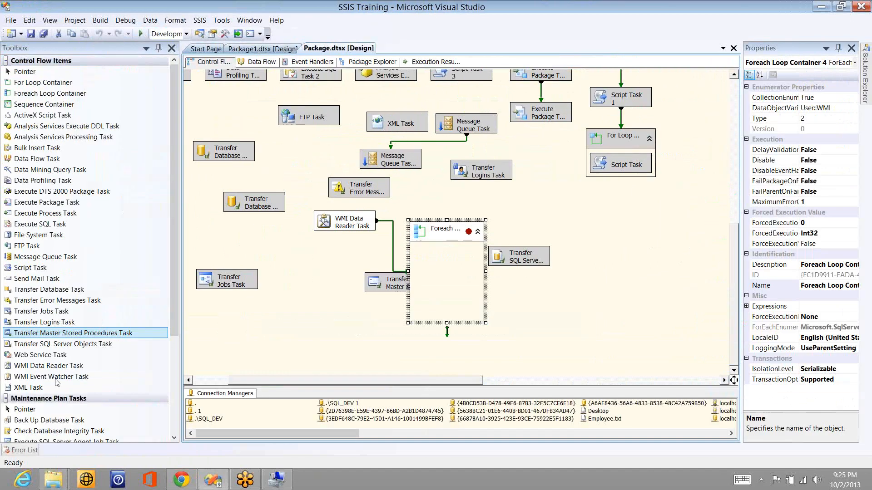
Step: Place a WMI Event Watcher Task below Transfer Jobs Task; disable WMI Data Reader Task and Foreach Loop
{"action": "left_click", "coordinate": [56, 378]}
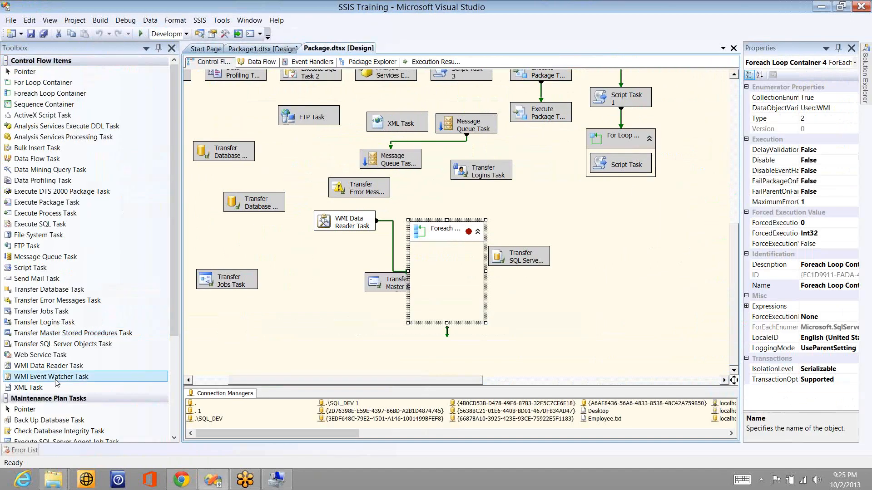
{"action": "left_click_drag", "start_coordinate": [56, 380], "coordinate": [231, 332]}
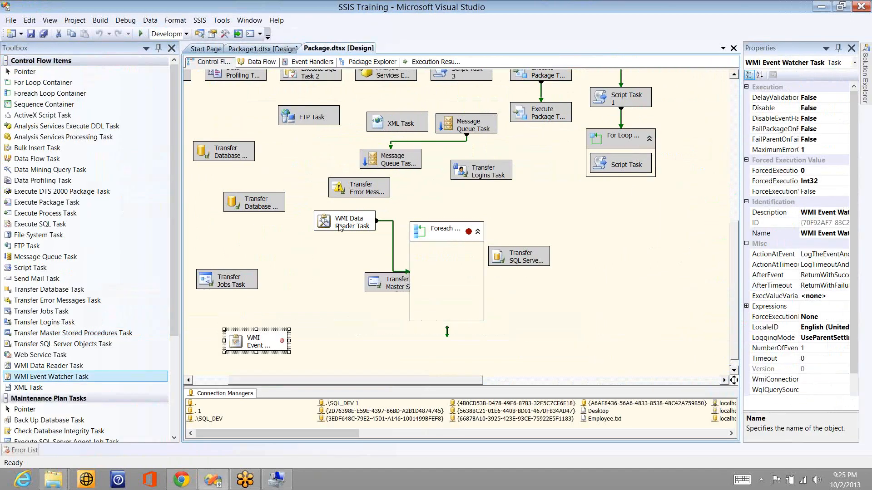
{"action": "right_click", "coordinate": [338, 224]}
{"action": "left_click", "coordinate": [291, 244]}
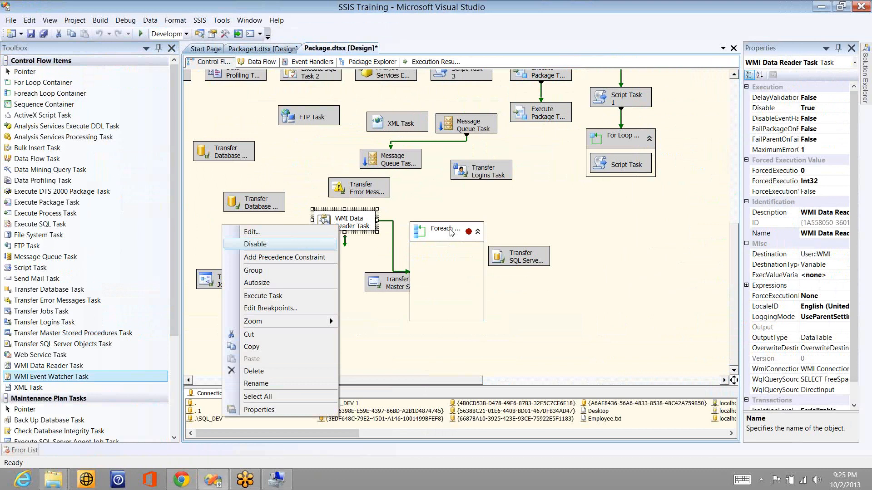
{"action": "right_click", "coordinate": [449, 232]}
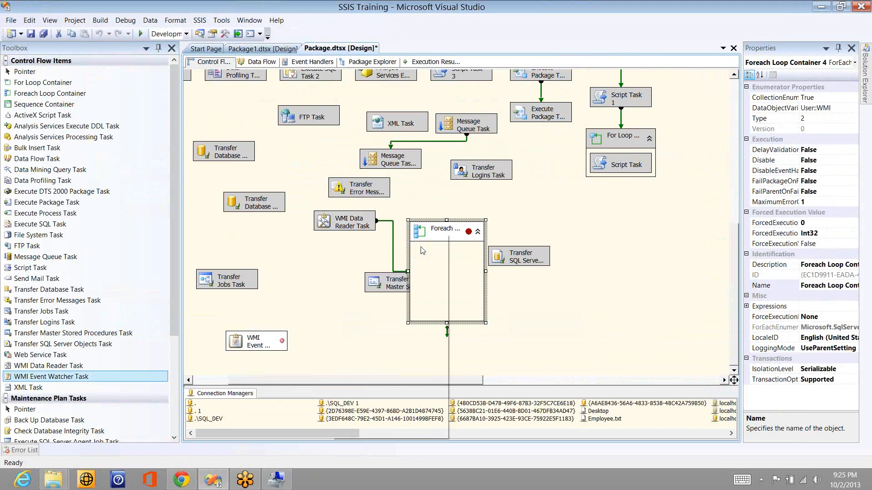
{"action": "left_click", "coordinate": [420, 251]}
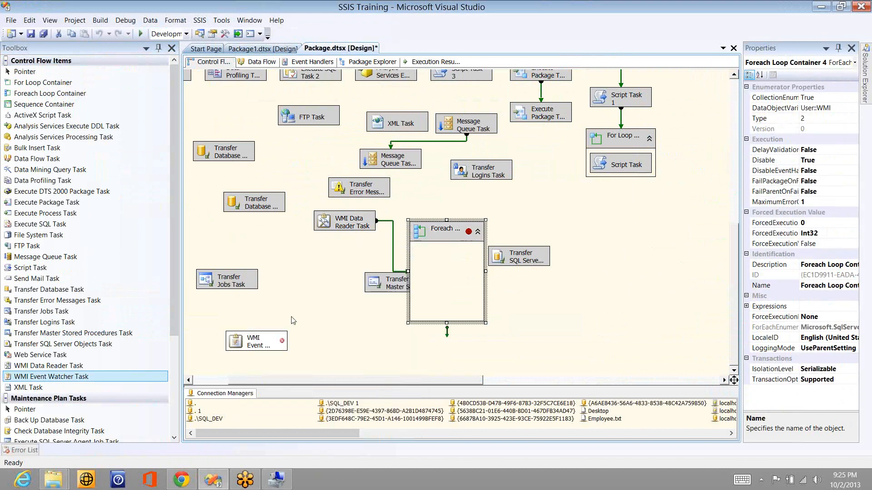
{"action": "left_click", "coordinate": [262, 349]}
{"action": "double_click", "coordinate": [262, 350]}
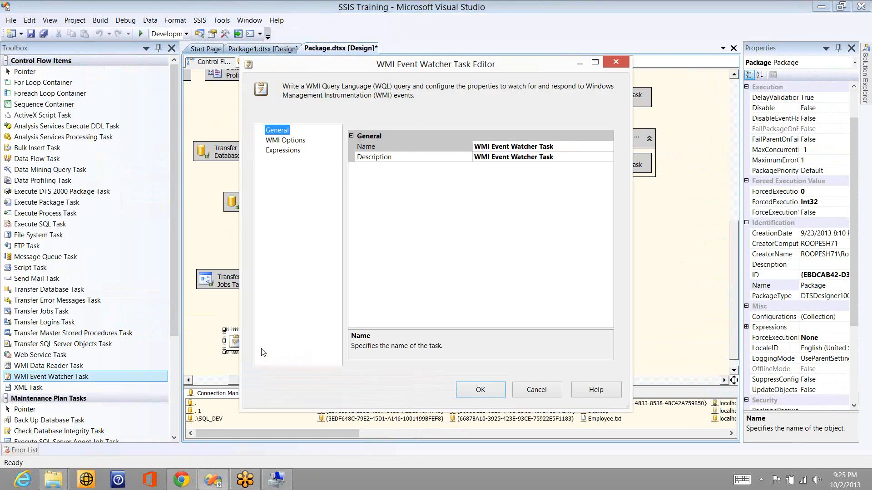
{"action": "left_click", "coordinate": [300, 140]}
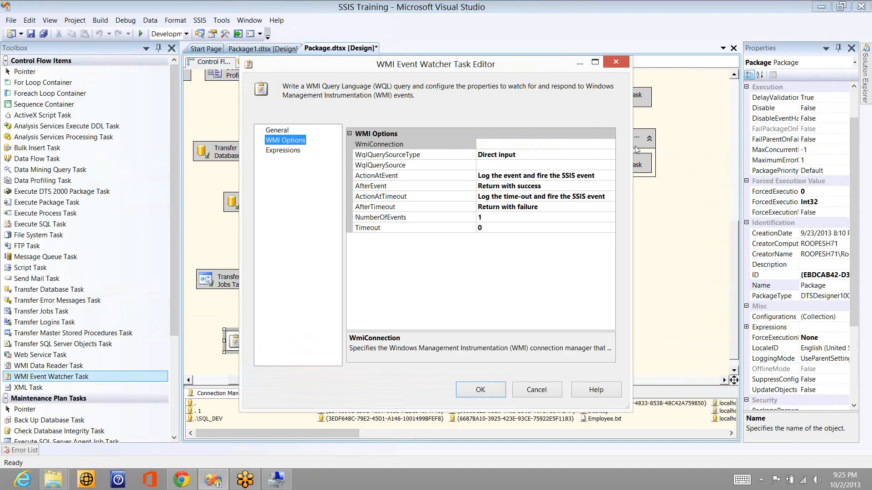
{"action": "left_click", "coordinate": [610, 144]}
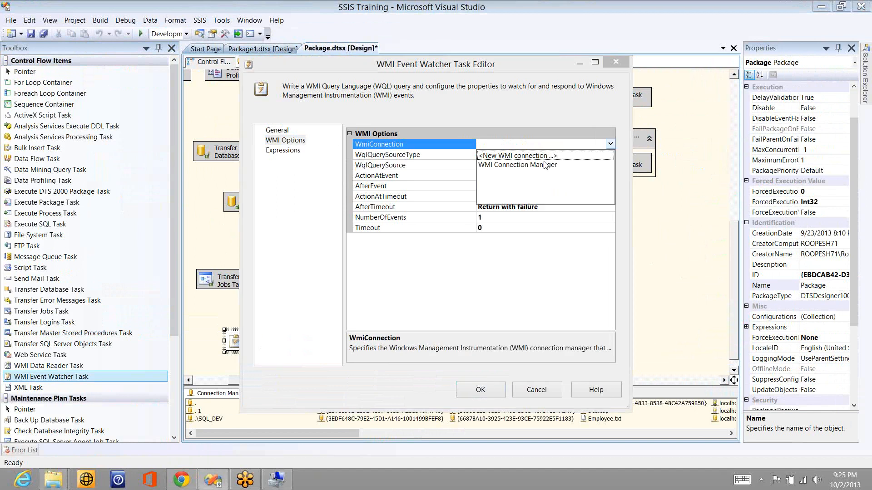
{"action": "left_click", "coordinate": [545, 165]}
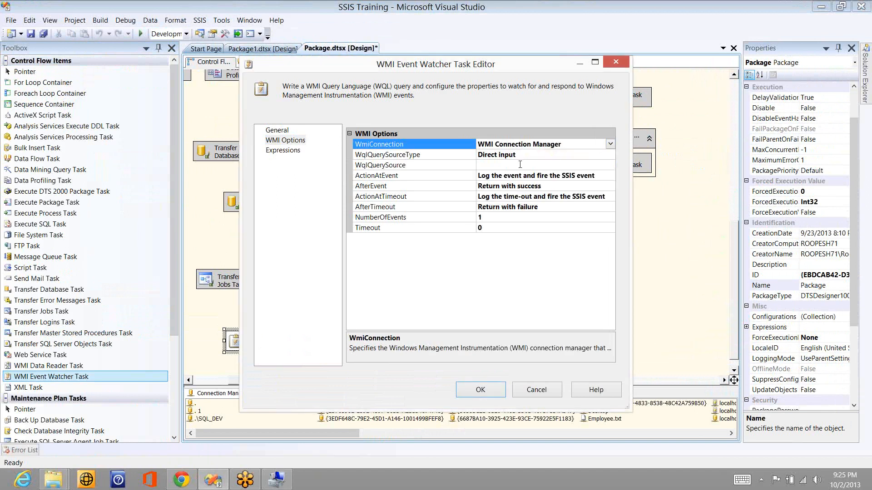
{"action": "left_click", "coordinate": [519, 165]}
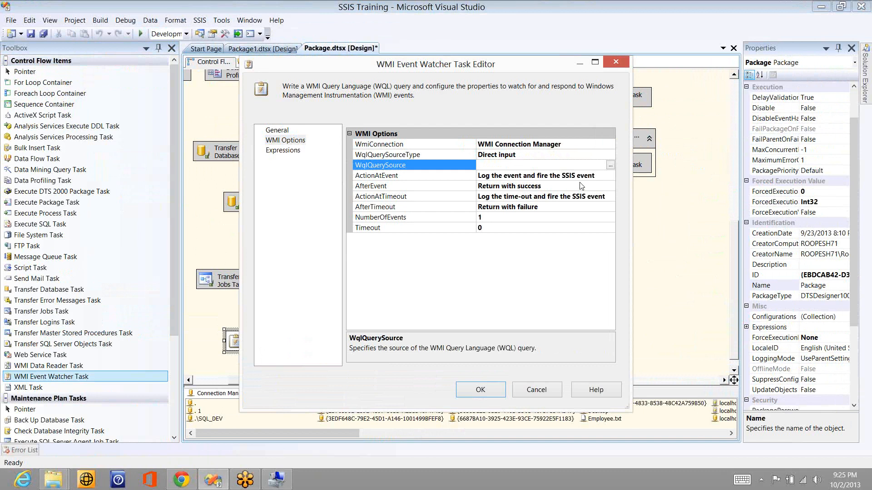
{"action": "left_click", "coordinate": [598, 176]}
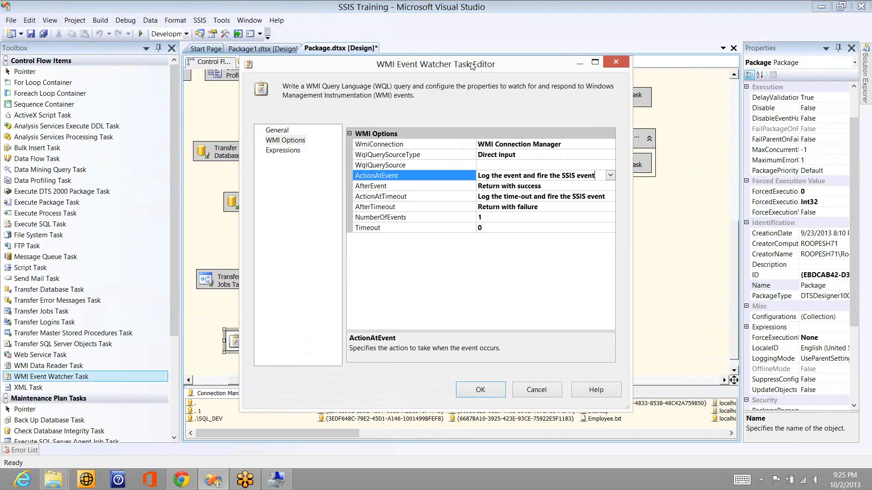
{"action": "left_click_drag", "start_coordinate": [472, 66], "coordinate": [482, 104]}
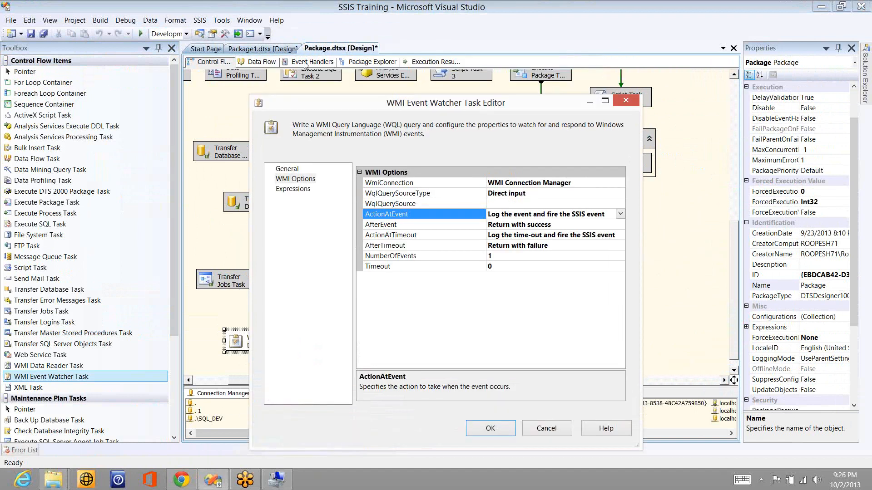
{"action": "left_click", "coordinate": [618, 224]}
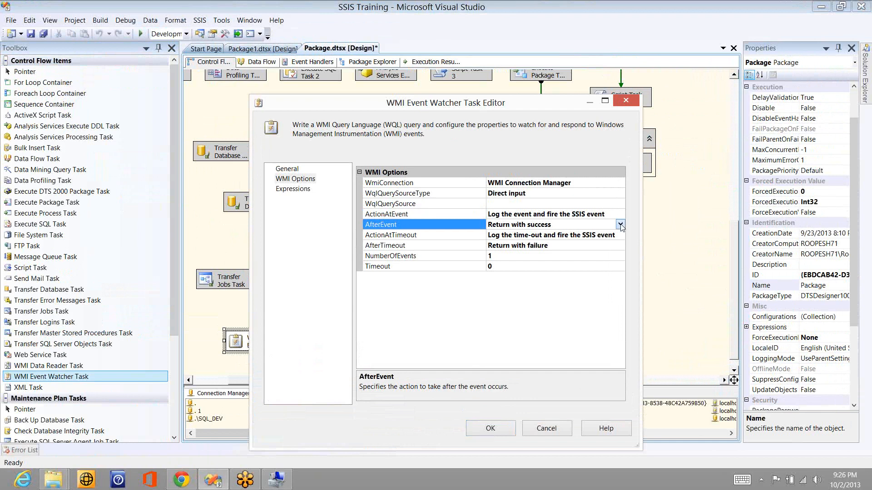
{"action": "left_click", "coordinate": [620, 225]}
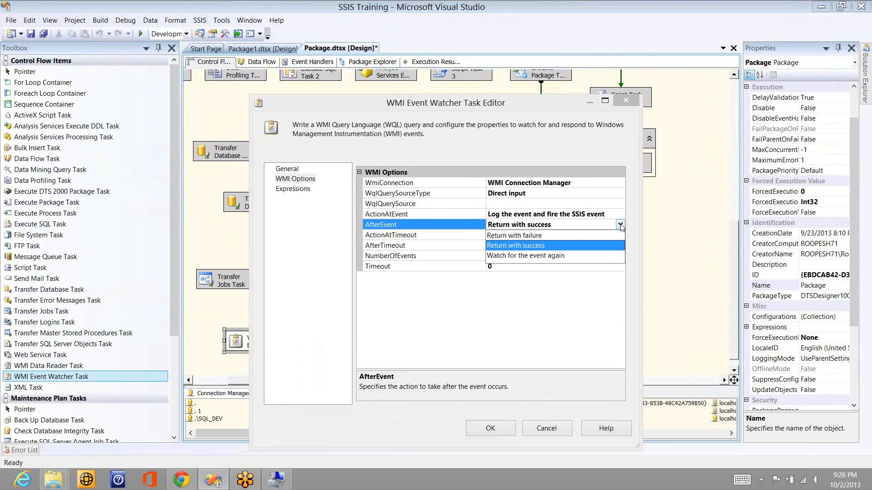
{"action": "left_click", "coordinate": [620, 225]}
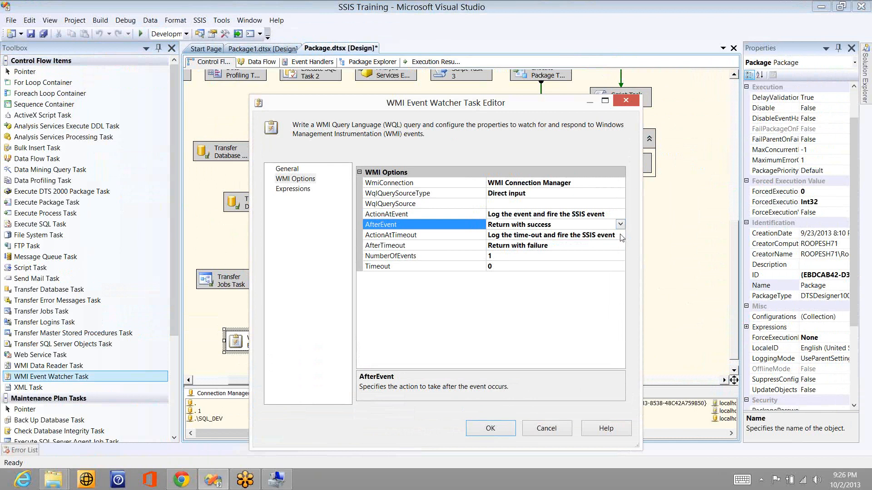
{"action": "left_click", "coordinate": [621, 236]}
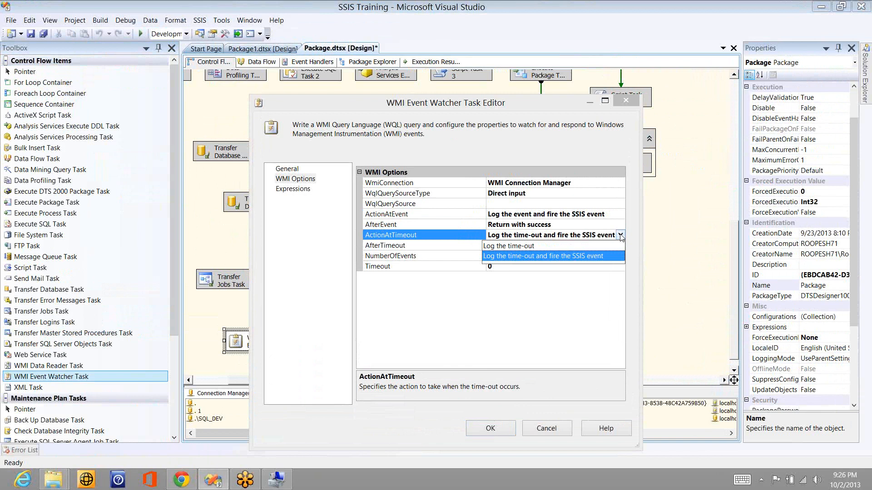
{"action": "left_click", "coordinate": [621, 236]}
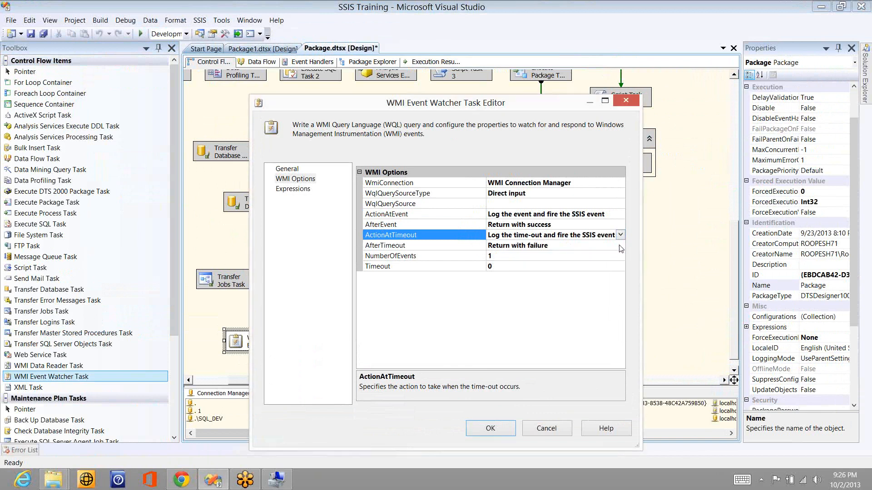
{"action": "left_click", "coordinate": [620, 249]}
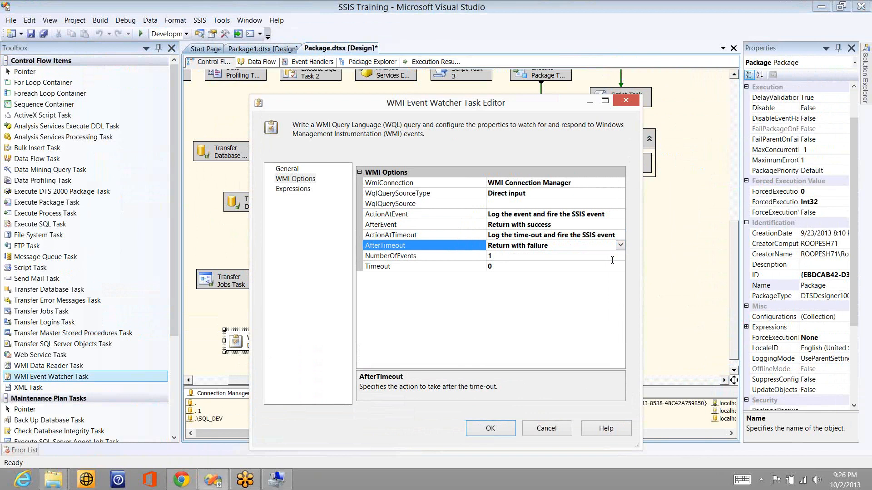
{"action": "left_click", "coordinate": [611, 256]}
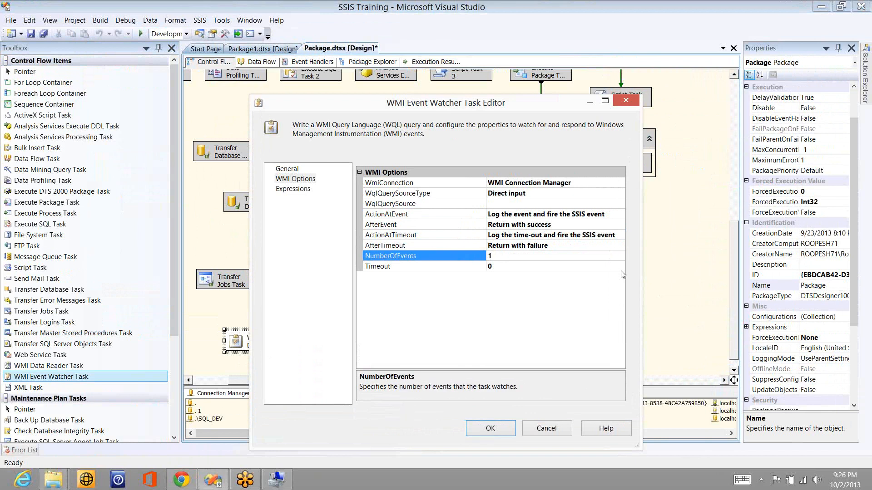
{"action": "left_click", "coordinate": [621, 270]}
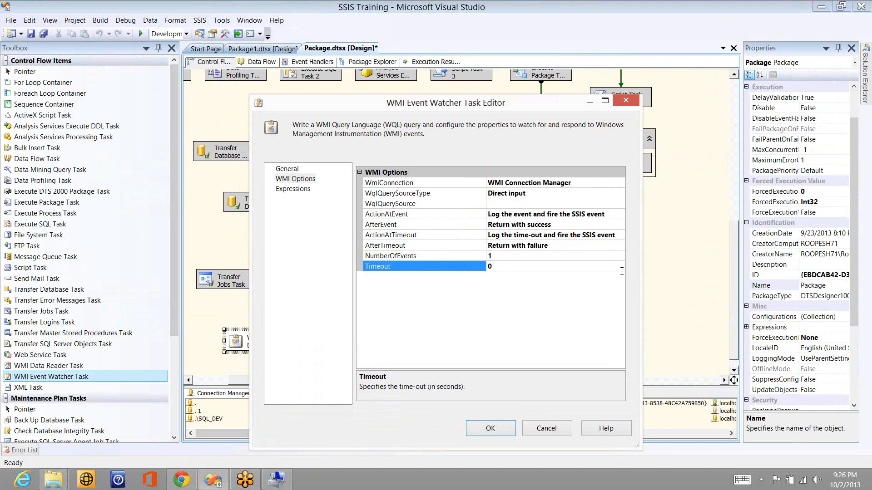
{"action": "left_click", "coordinate": [539, 436]}
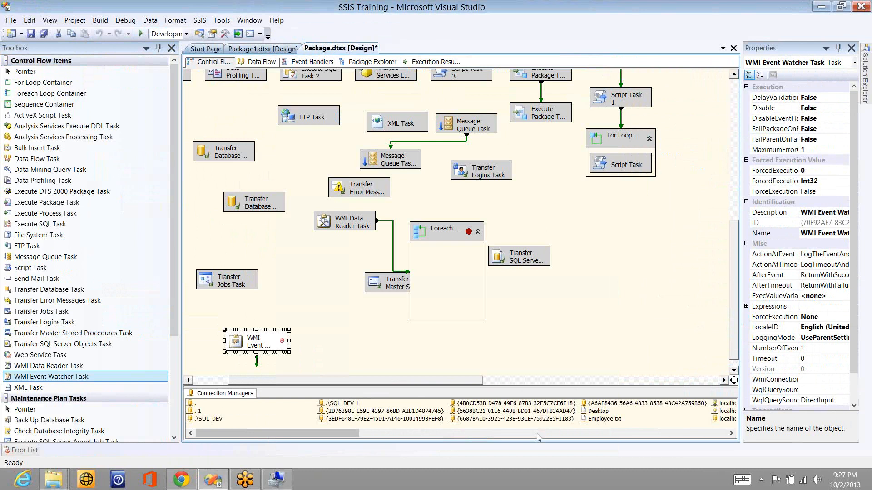
Step: Disable the WMI Event Watcher Task from its context menu on the Control Flow canvas
{"action": "right_click", "coordinate": [271, 339]}
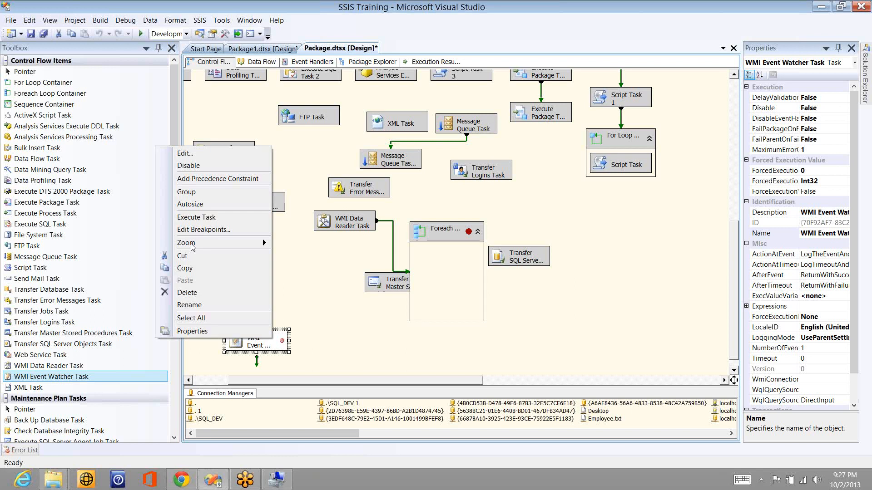
{"action": "left_click", "coordinate": [198, 166]}
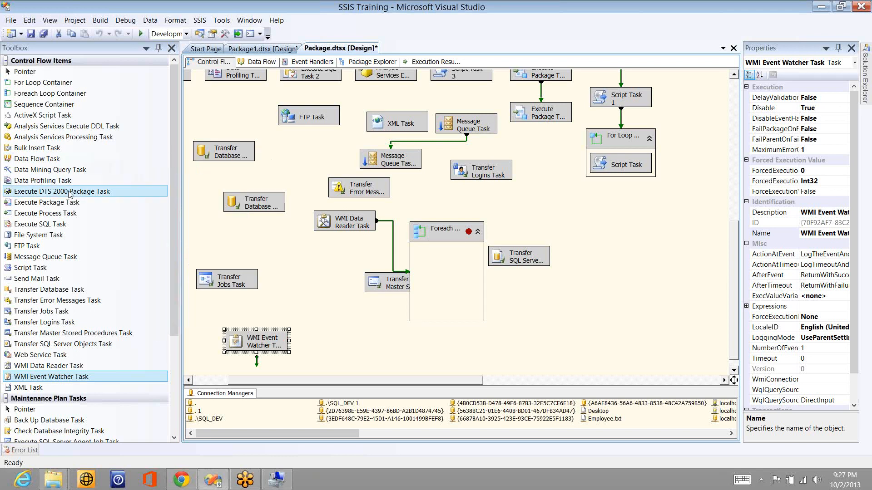
Step: Place an Execute DTS 2000 Package Task on the canvas and dismiss its editor error
{"action": "left_click_drag", "start_coordinate": [69, 194], "coordinate": [206, 222]}
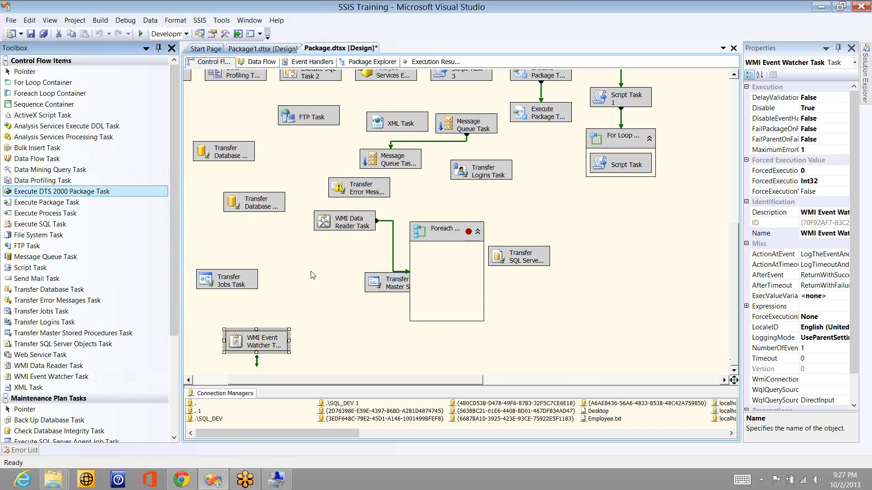
{"action": "double_click", "coordinate": [288, 246]}
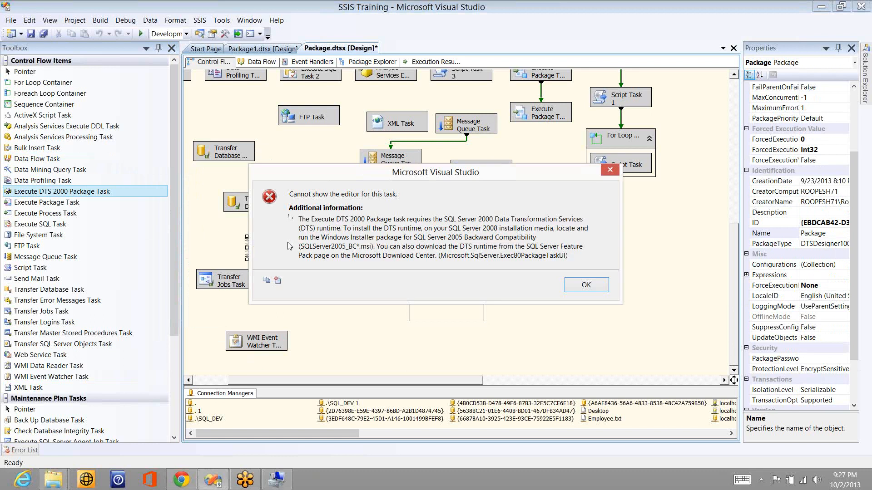
{"action": "left_click", "coordinate": [579, 287]}
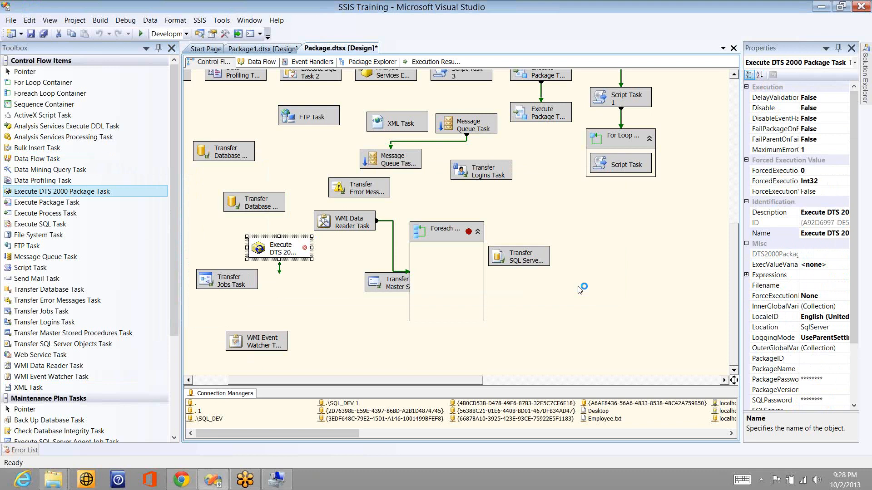
Step: Disable the new Execute DTS 2000 Package Task, leaving its label unchanged
{"action": "left_click", "coordinate": [285, 250]}
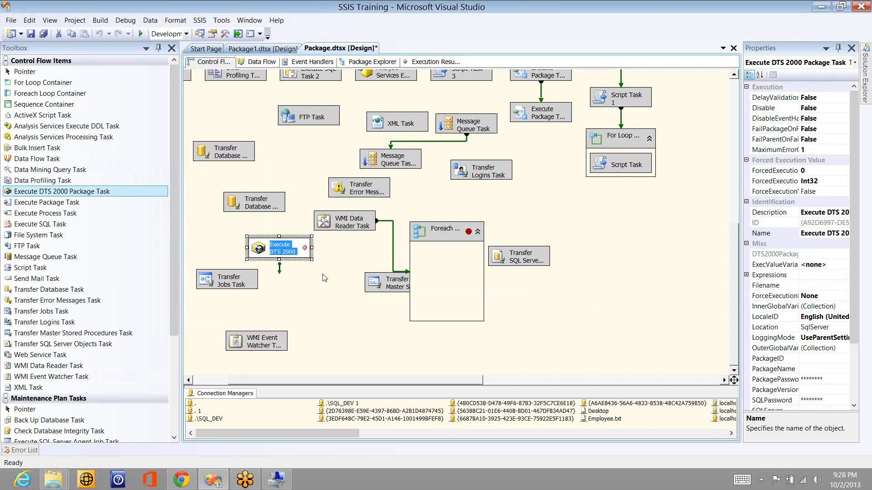
{"action": "double_click", "coordinate": [278, 245]}
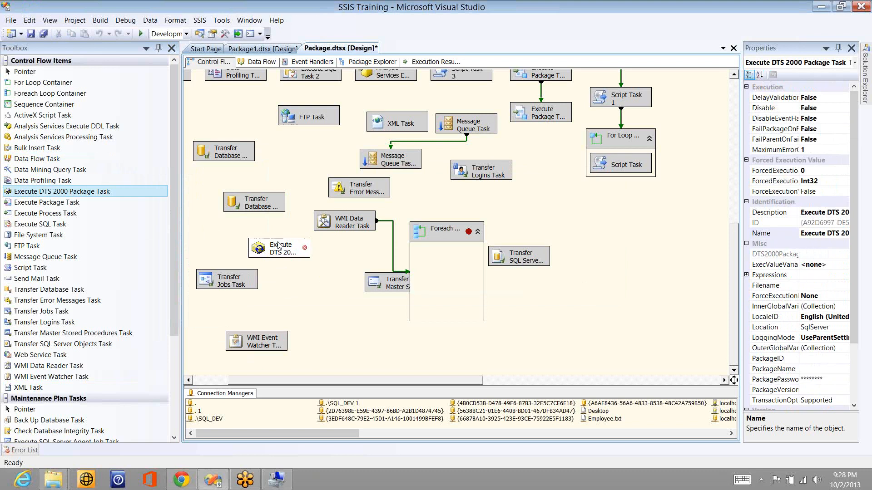
{"action": "right_click", "coordinate": [278, 246]}
{"action": "left_click", "coordinate": [249, 260]}
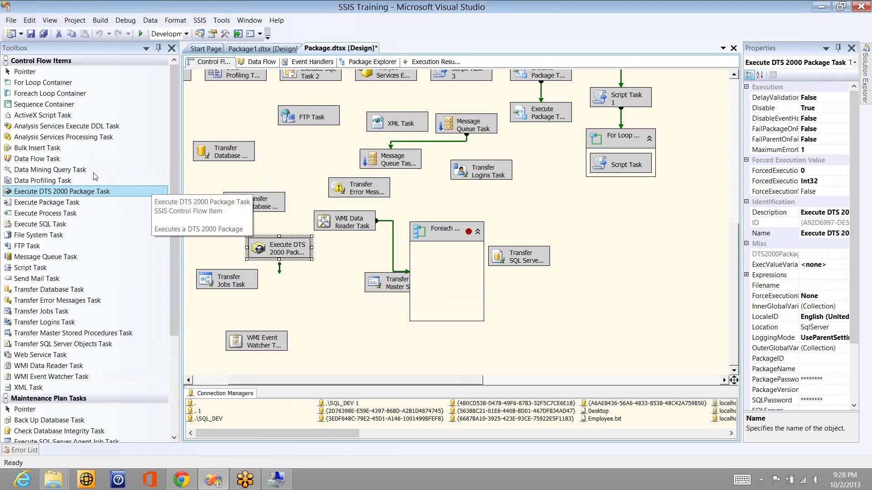
Step: Drop a Data Mining Query Task onto the canvas, positioned right of the Foreach Loop container
{"action": "left_click_drag", "start_coordinate": [93, 174], "coordinate": [283, 159]}
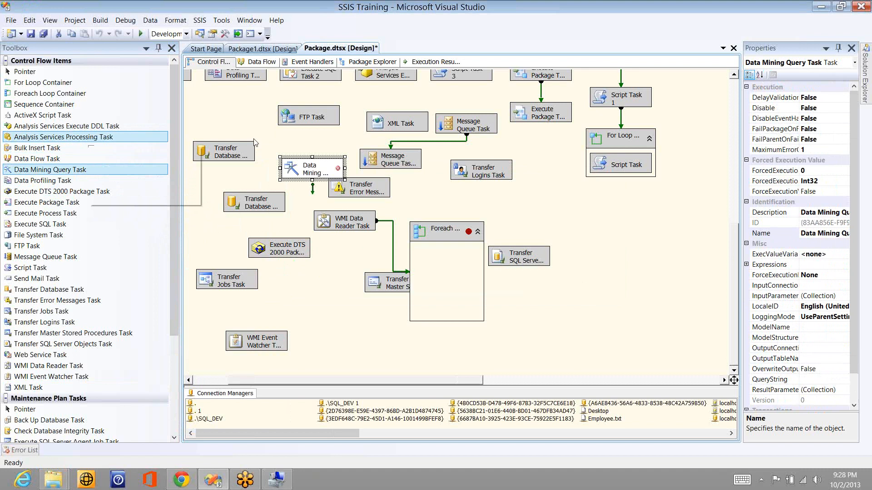
{"action": "mouse_move", "coordinate": [330, 166]}
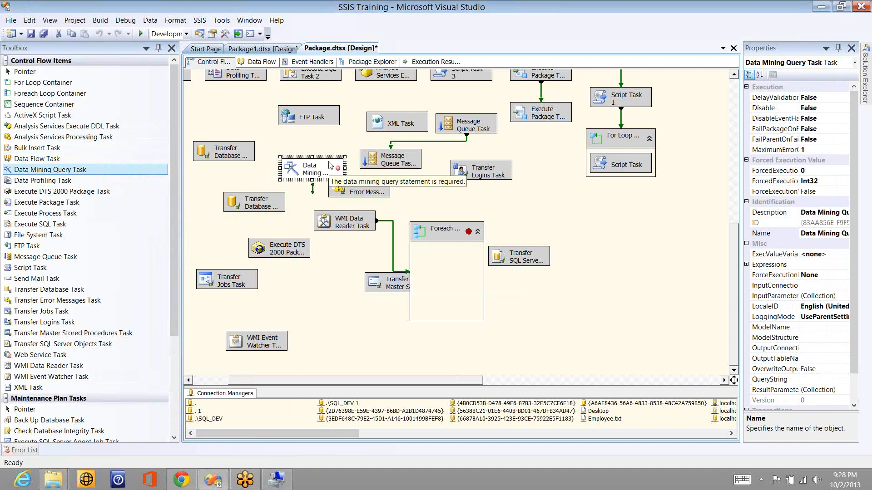
{"action": "left_click", "coordinate": [304, 217]}
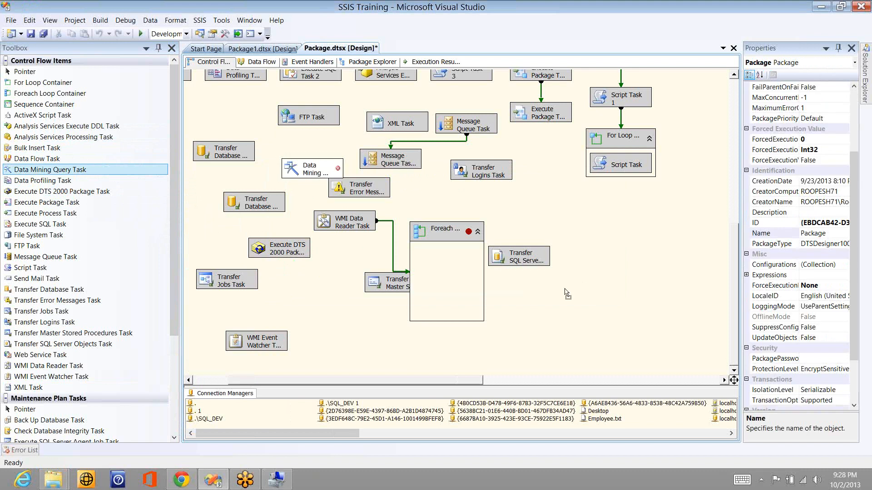
{"action": "left_click_drag", "start_coordinate": [566, 292], "coordinate": [570, 296]}
{"action": "left_click", "coordinate": [583, 325]}
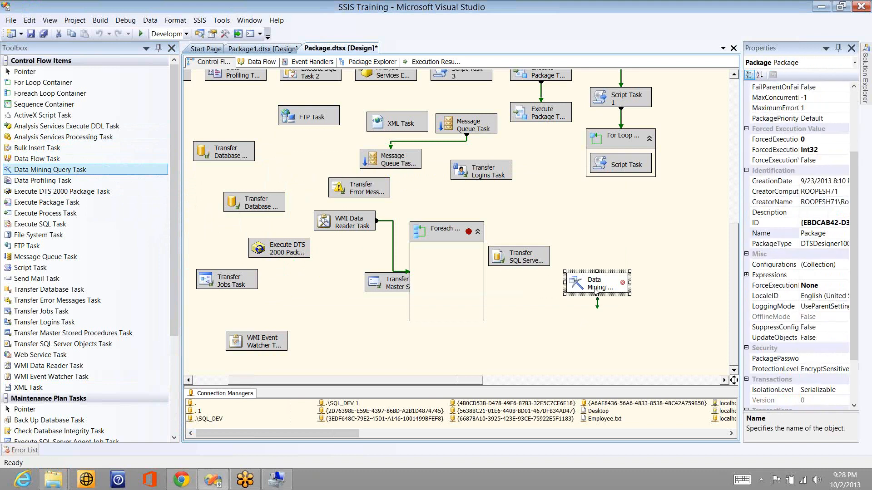
{"action": "mouse_move", "coordinate": [601, 286]}
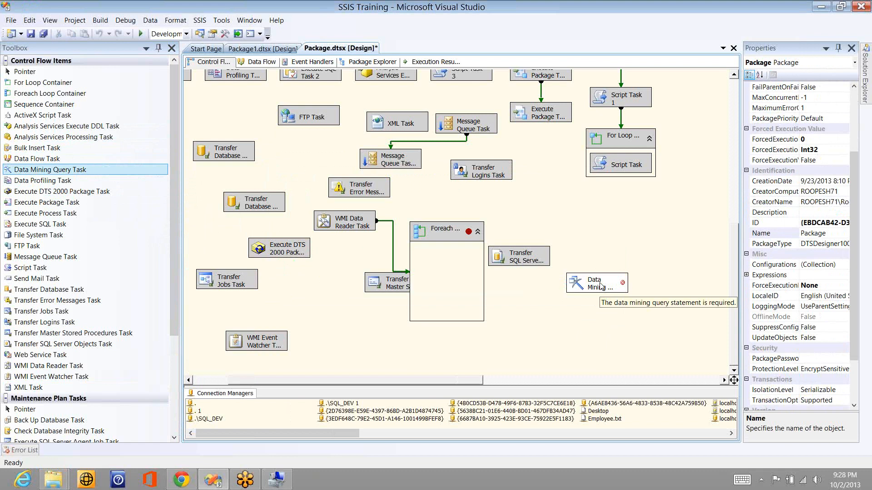
{"action": "double_click", "coordinate": [601, 286]}
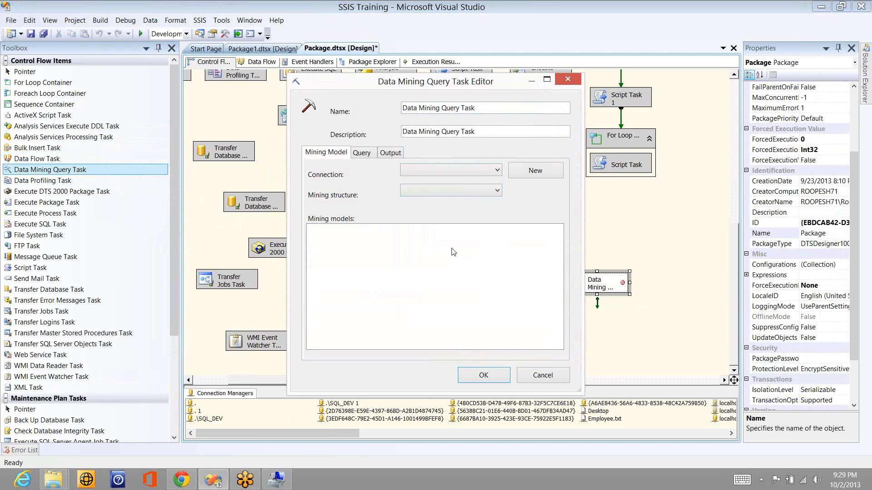
{"action": "left_click", "coordinate": [362, 153]}
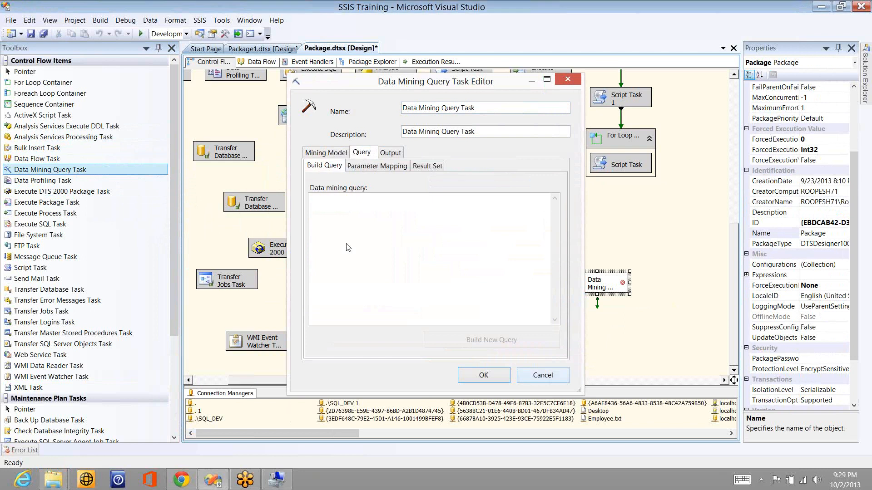
Step: Create an Analysis Services Project named TEST, added to the existing SSIS Training solution
{"action": "left_click", "coordinate": [10, 20]}
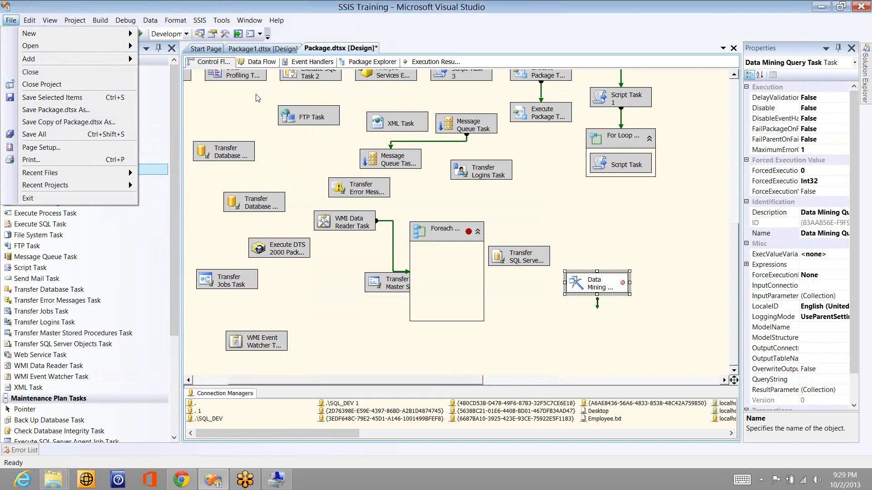
{"action": "left_click", "coordinate": [245, 108]}
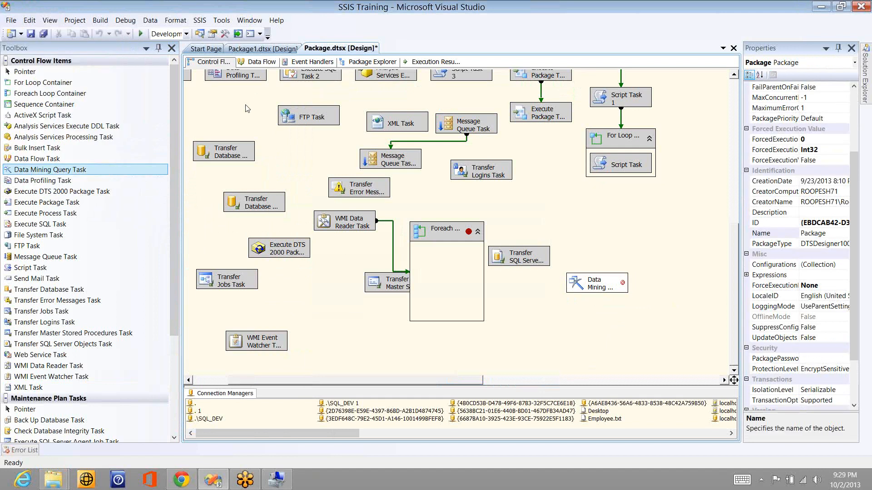
{"action": "left_click", "coordinate": [14, 21]}
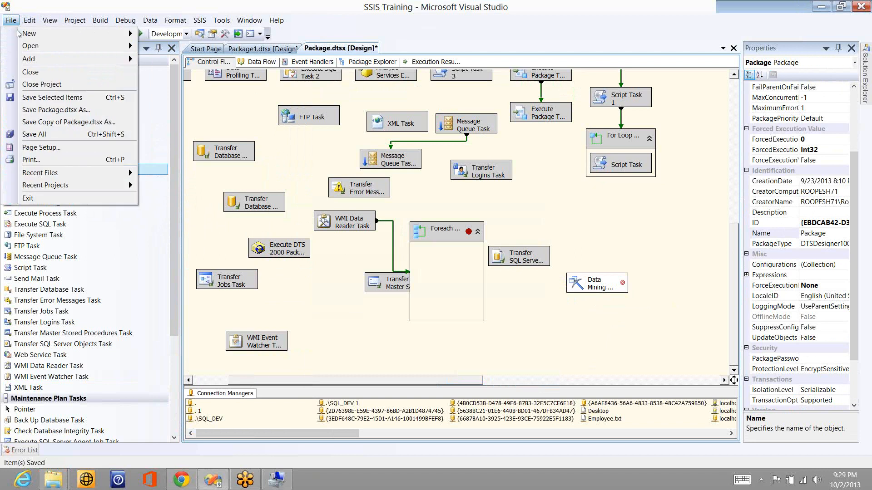
{"action": "mouse_move", "coordinate": [132, 33]}
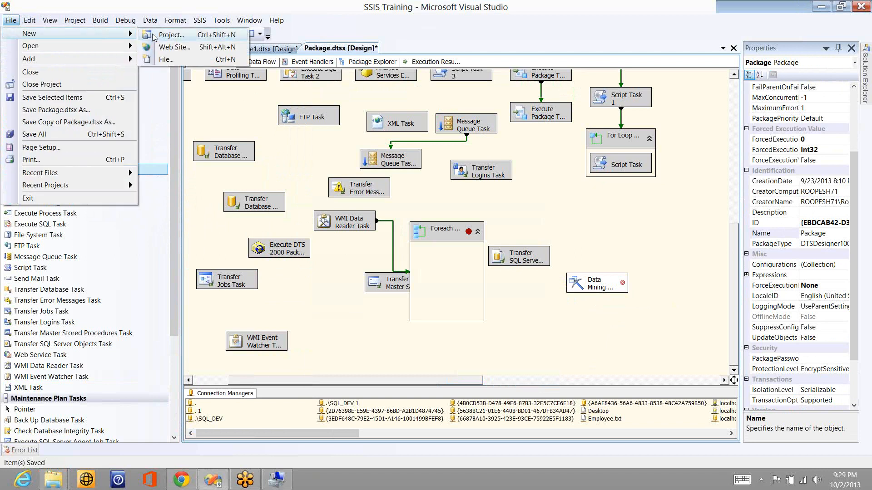
{"action": "left_click", "coordinate": [376, 172]}
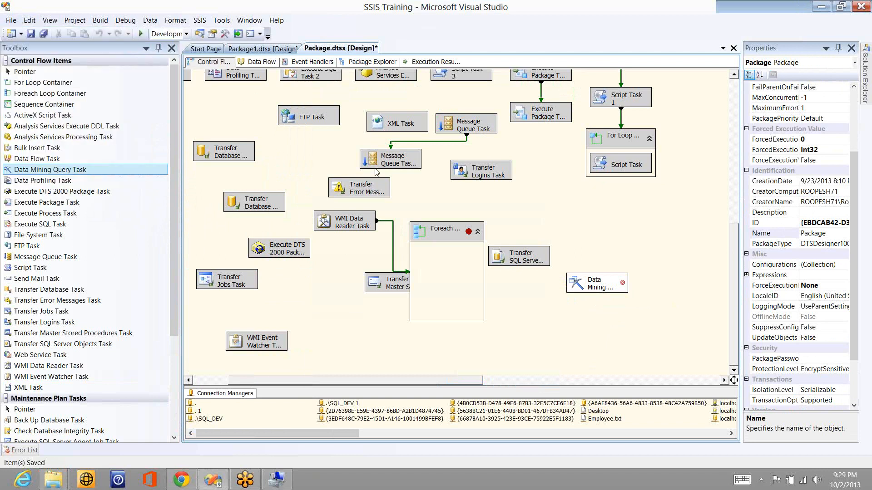
{"action": "left_click", "coordinate": [394, 308]}
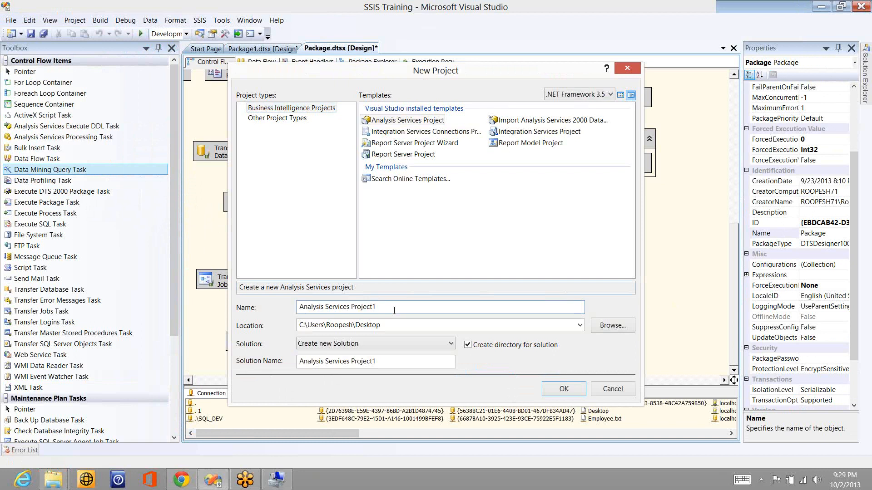
{"action": "key", "text": "ctrl+a"}
{"action": "key", "text": "BackSpace"}
{"action": "type", "text": "TEST"}
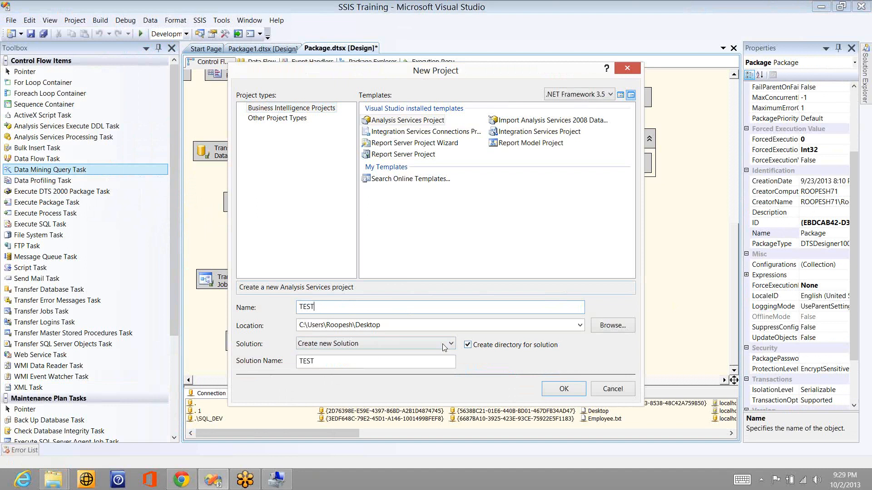
{"action": "left_click", "coordinate": [415, 346]}
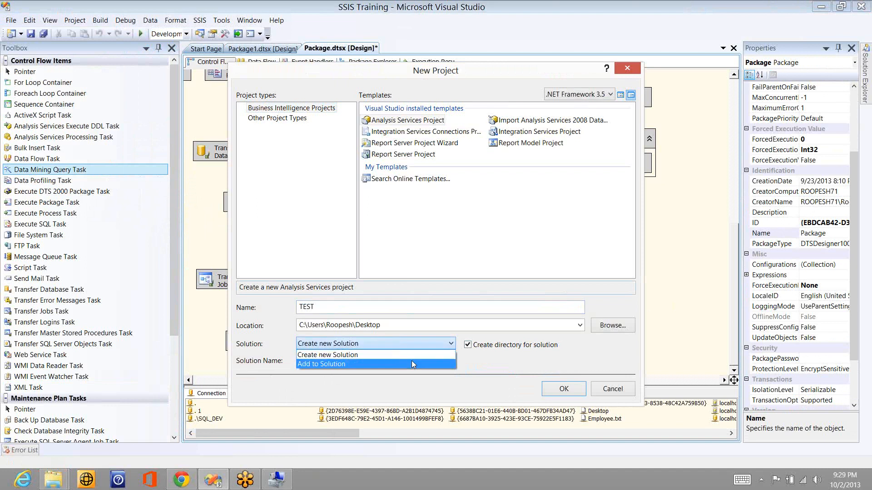
{"action": "left_click", "coordinate": [412, 362]}
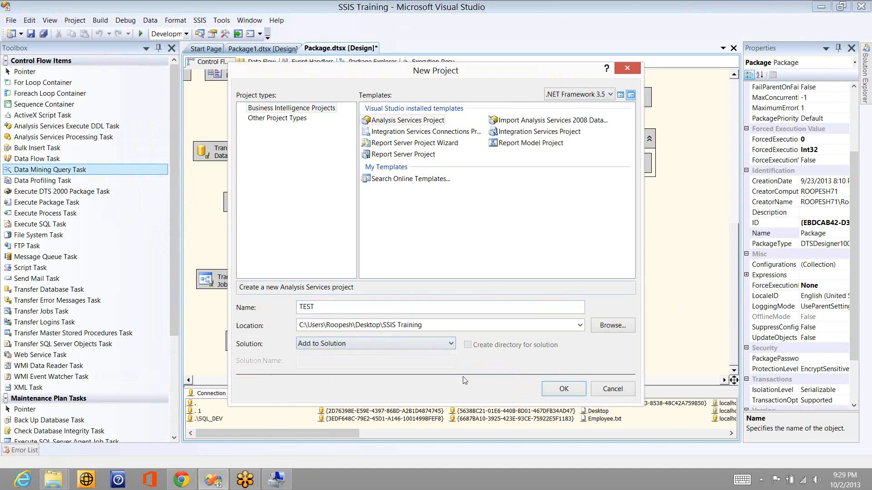
{"action": "left_click", "coordinate": [562, 390]}
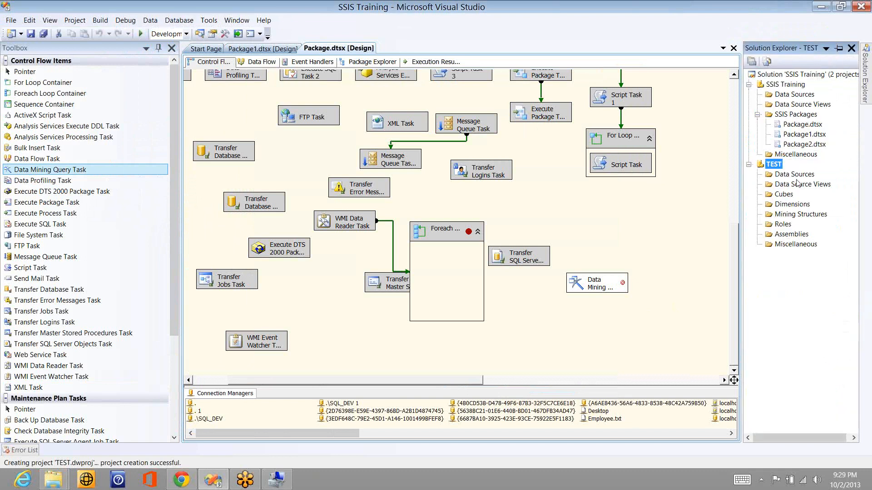
{"action": "left_click", "coordinate": [794, 176]}
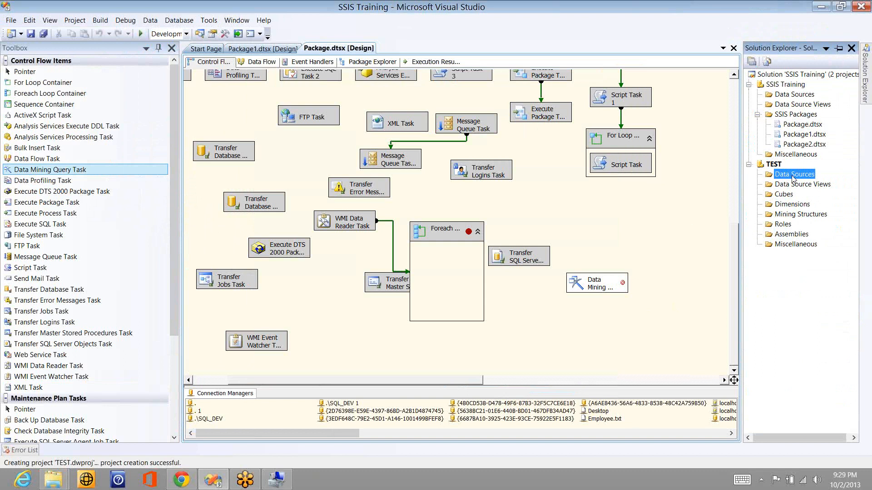
{"action": "key", "text": "Down"}
{"action": "key", "text": "Down"}
{"action": "key", "text": "Down"}
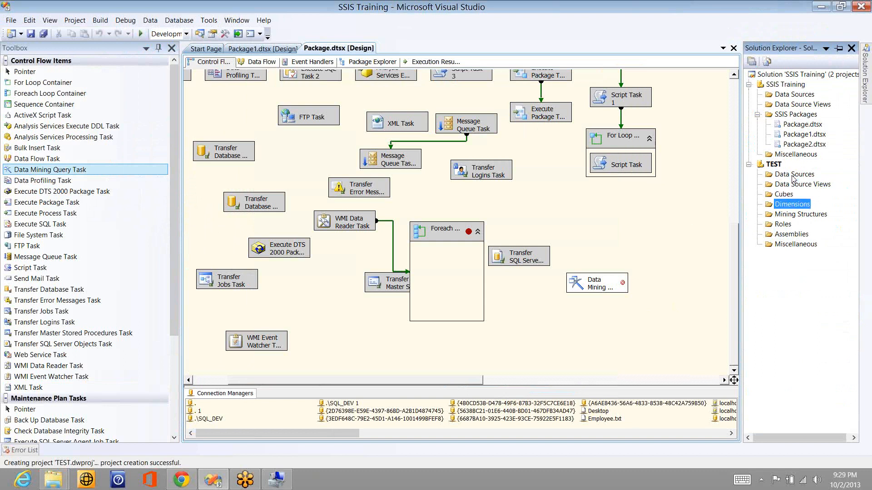
{"action": "key", "text": "Down"}
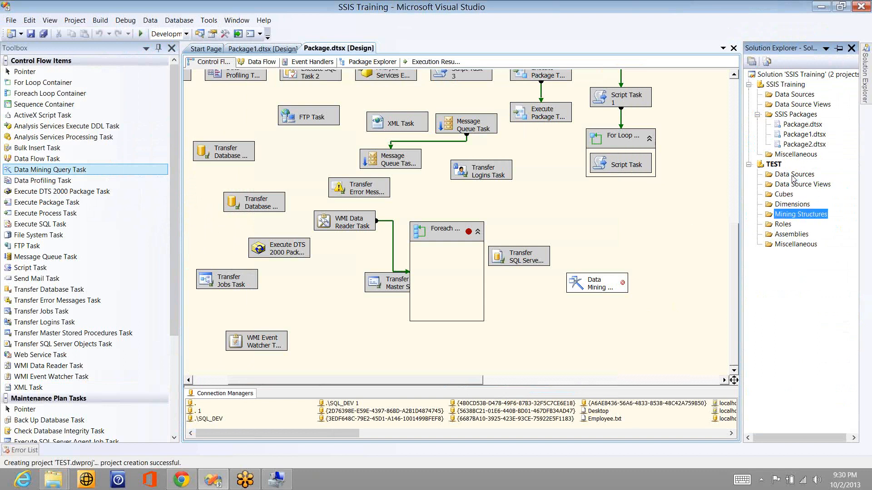
{"action": "key", "text": "Down"}
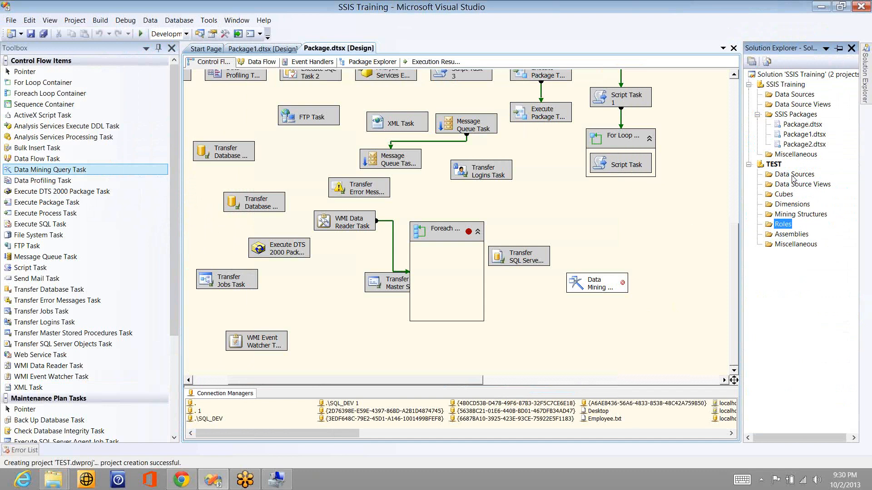
{"action": "key", "text": "Up"}
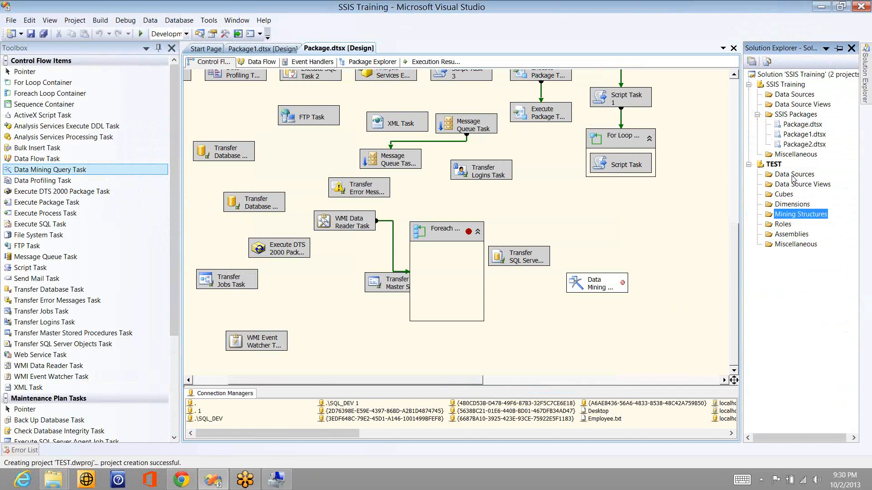
{"action": "key", "text": "Down"}
{"action": "key", "text": "Up"}
{"action": "key", "text": "Up"}
{"action": "key", "text": "Up"}
{"action": "key", "text": "Up"}
{"action": "key", "text": "Up"}
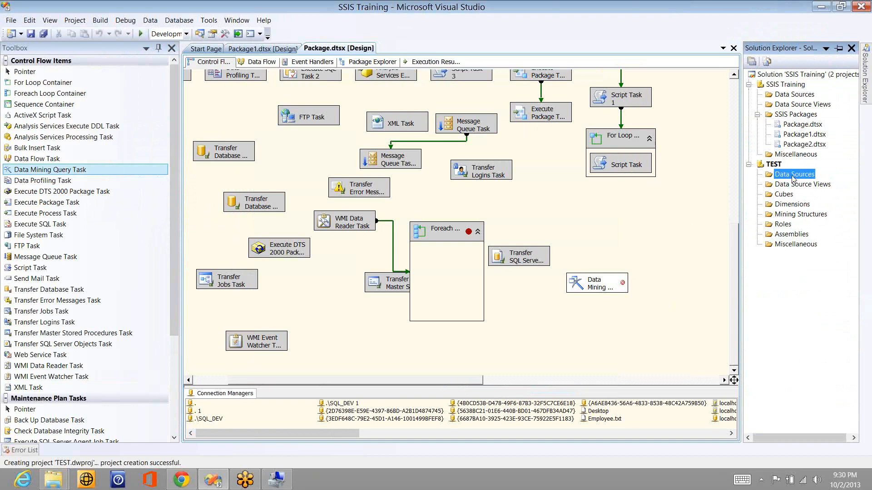
{"action": "key", "text": "Down"}
{"action": "key", "text": "Down"}
{"action": "key", "text": "Down"}
{"action": "key", "text": "Down"}
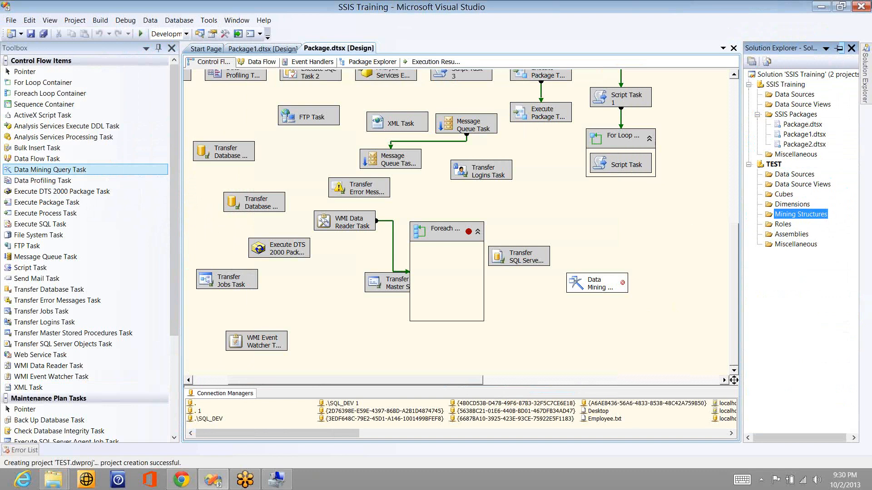
{"action": "mouse_move", "coordinate": [864, 26]}
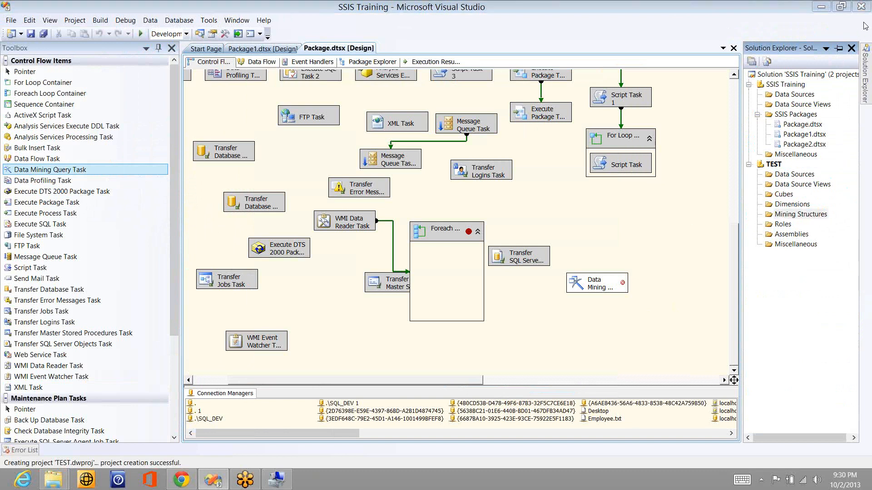
Step: Disable the Data Mining Query Task in Package.dtsx through its context menu
{"action": "left_click", "coordinate": [594, 289]}
{"action": "left_click", "coordinate": [590, 286]}
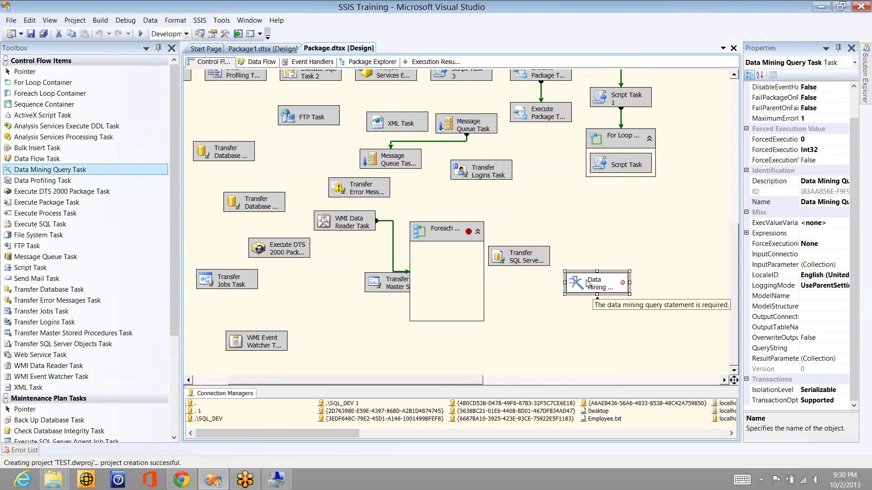
{"action": "left_click", "coordinate": [583, 258]}
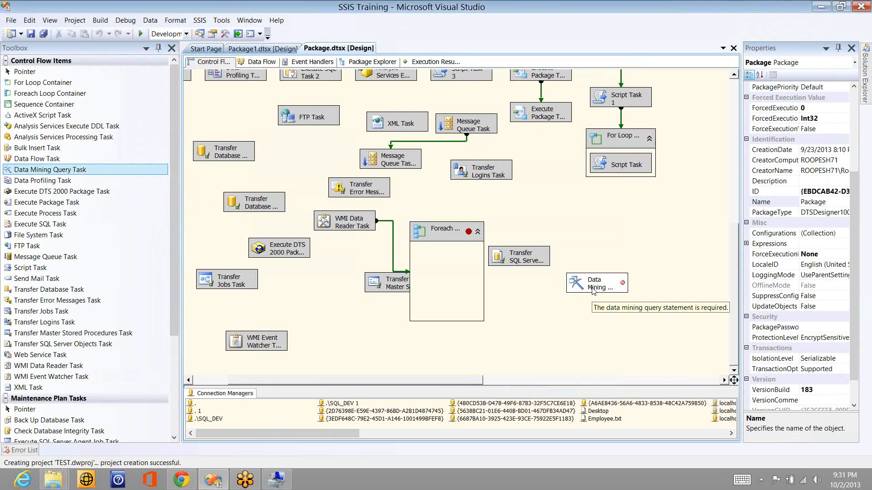
{"action": "left_click", "coordinate": [603, 291]}
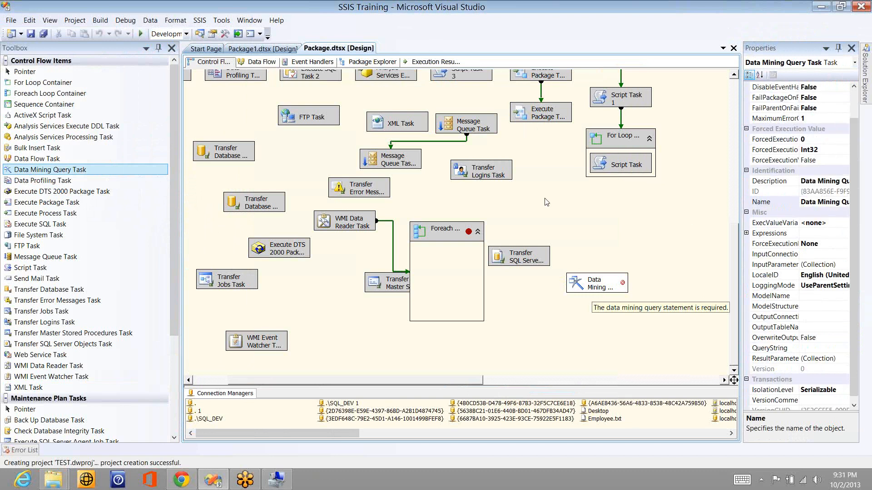
{"action": "right_click", "coordinate": [600, 285]}
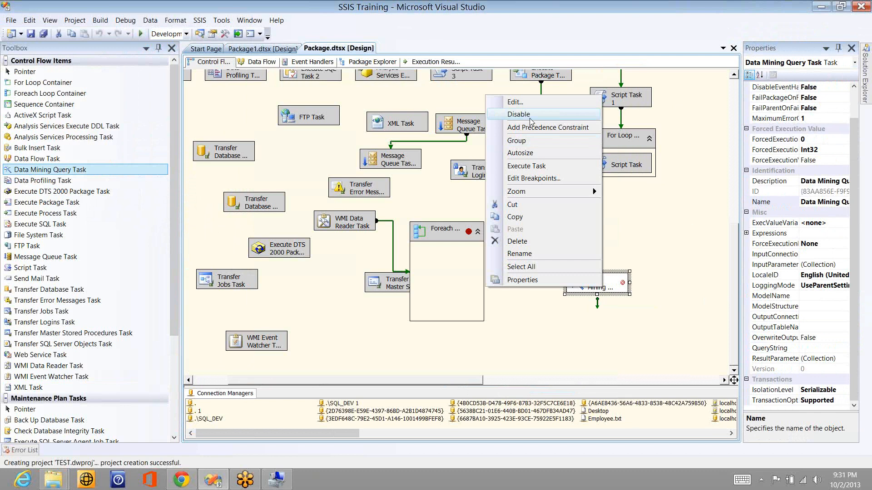
{"action": "left_click", "coordinate": [518, 114]}
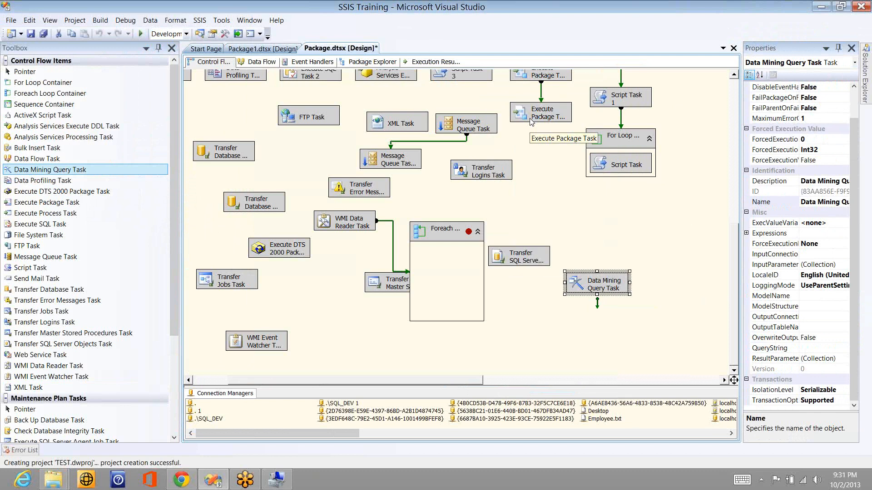